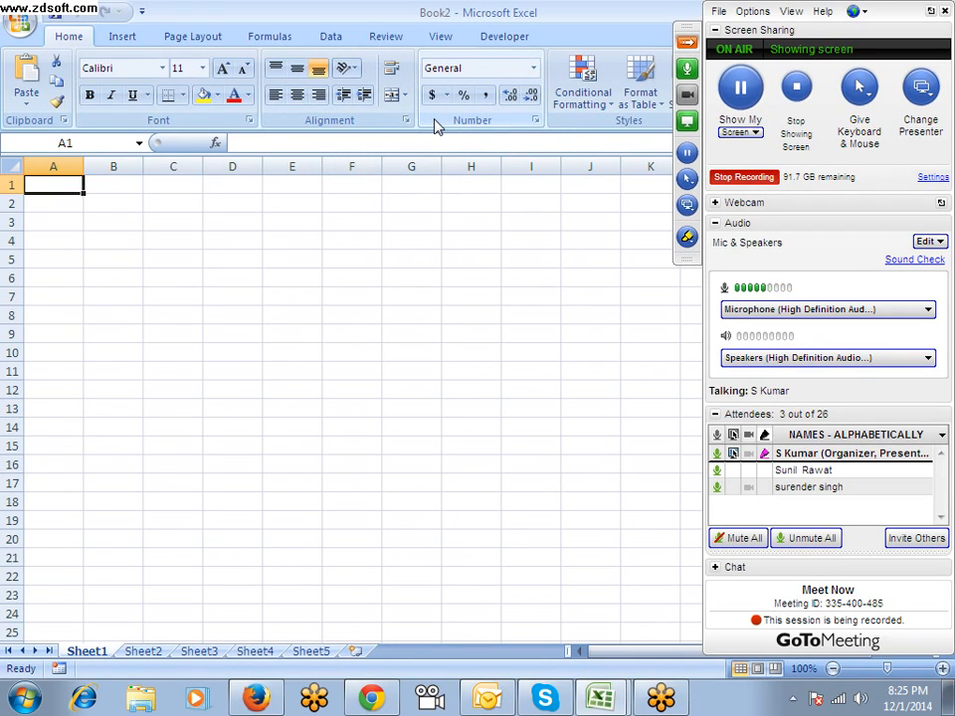
{"action": "left_click", "coordinate": [224, 204]}
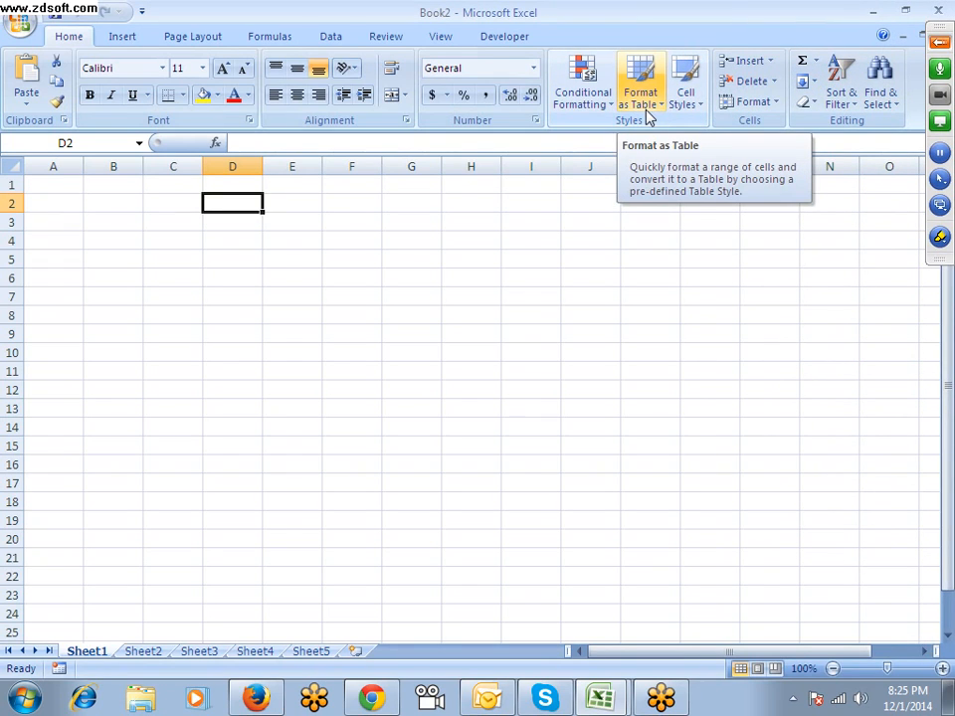
{"action": "left_click", "coordinate": [281, 263]}
{"action": "left_click", "coordinate": [28, 183]}
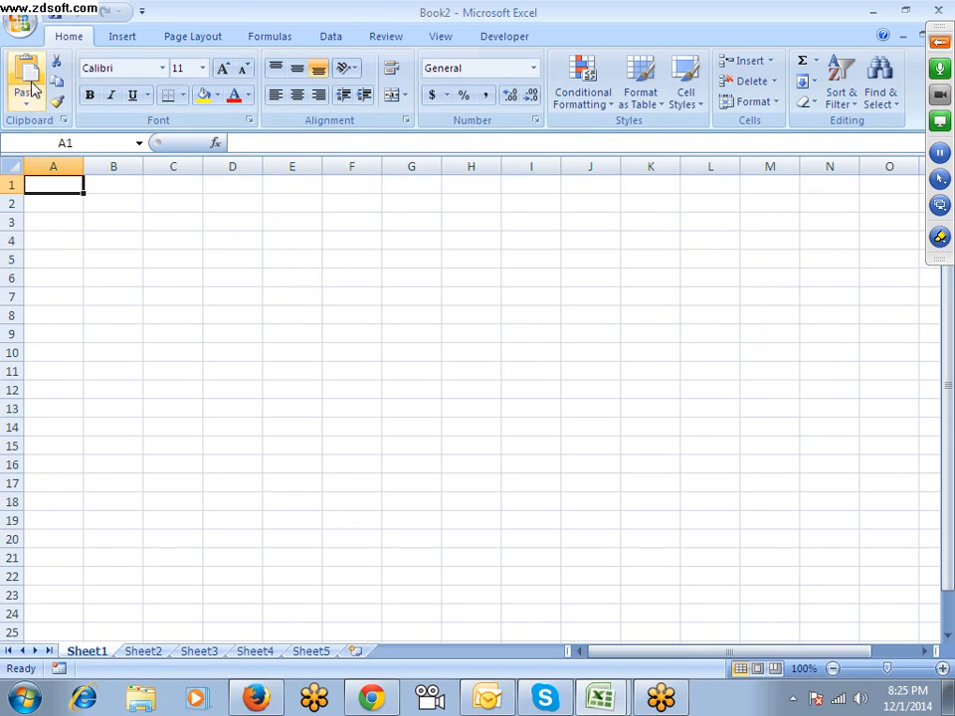
Open the recent workbook Data1 and go to cell A1 of Sheet1
{"action": "left_click", "coordinate": [22, 27]}
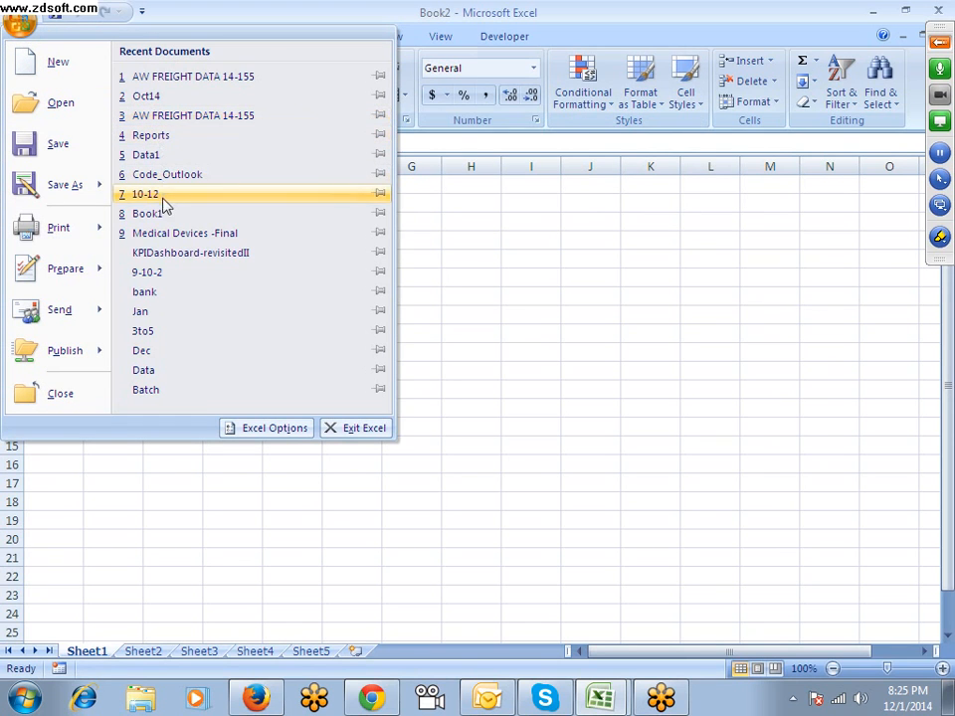
{"action": "left_click", "coordinate": [166, 155]}
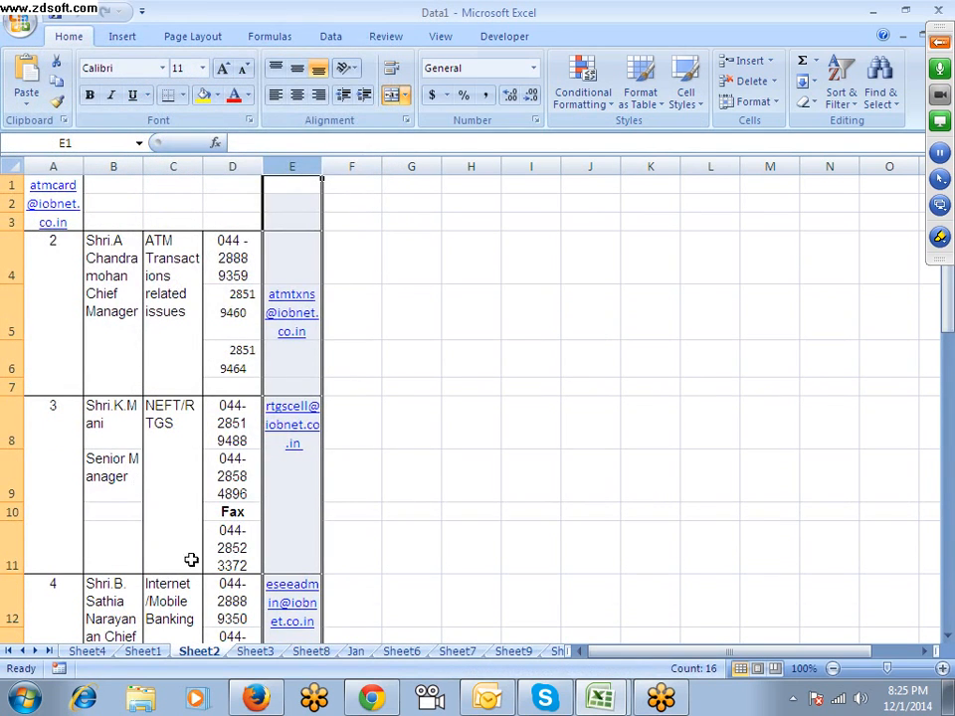
{"action": "left_click", "coordinate": [147, 652]}
{"action": "key", "text": "ctrl+Home"}
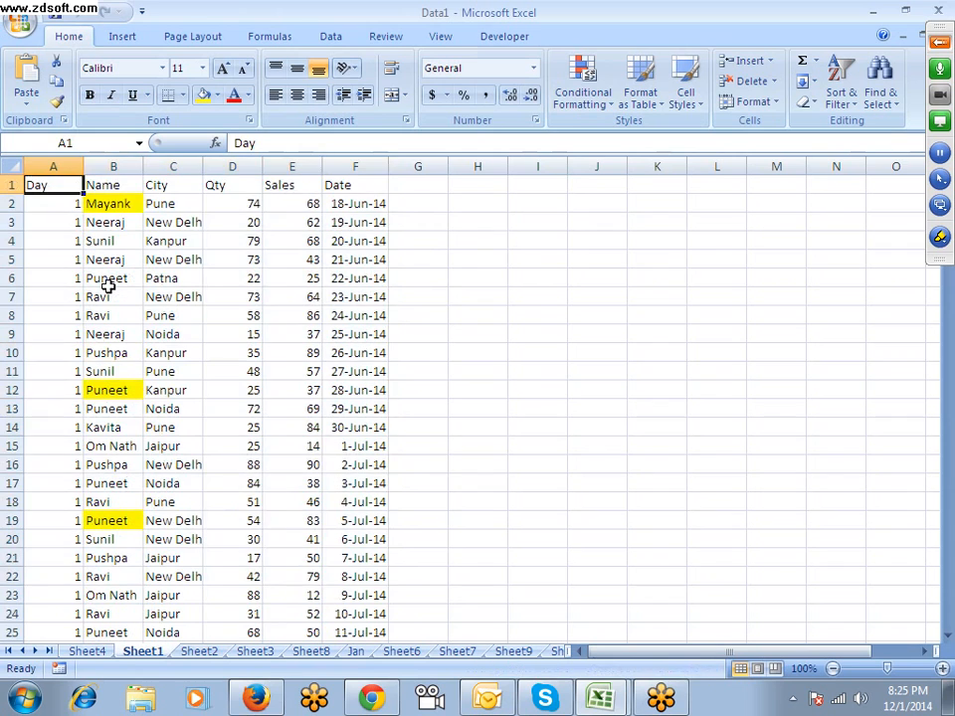
Copy the data range A1:F38, headers included, from Sheet1 and paste it at cell A1 of a new workbook
{"action": "key", "text": "ctrl+shift+Right"}
{"action": "key", "text": "shift+Down"}
{"action": "key", "text": "shift+Down"}
{"action": "key", "text": "shift+Down"}
{"action": "key", "text": "shift+Down"}
{"action": "key", "text": "shift+Down"}
{"action": "key", "text": "shift+Down"}
{"action": "key", "text": "shift+Down"}
{"action": "key", "text": "shift+Down"}
{"action": "key", "text": "shift+Down"}
{"action": "key", "text": "shift+Down"}
{"action": "key", "text": "shift+Down"}
{"action": "key", "text": "shift+Down"}
{"action": "key", "text": "shift+Down"}
{"action": "key", "text": "shift+Down"}
{"action": "key", "text": "shift+Down"}
{"action": "key", "text": "shift+Down"}
{"action": "key", "text": "shift+Down"}
{"action": "key", "text": "shift+Down"}
{"action": "key", "text": "shift+Down"}
{"action": "key", "text": "shift+Down"}
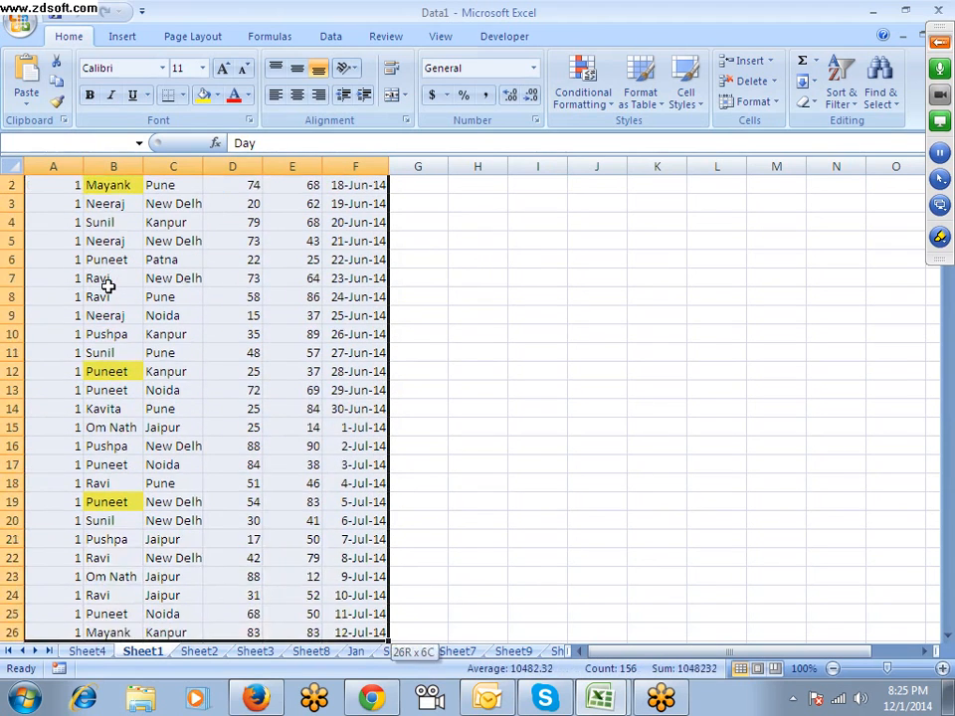
{"action": "key", "text": "ctrl+c"}
{"action": "key", "text": "ctrl+n"}
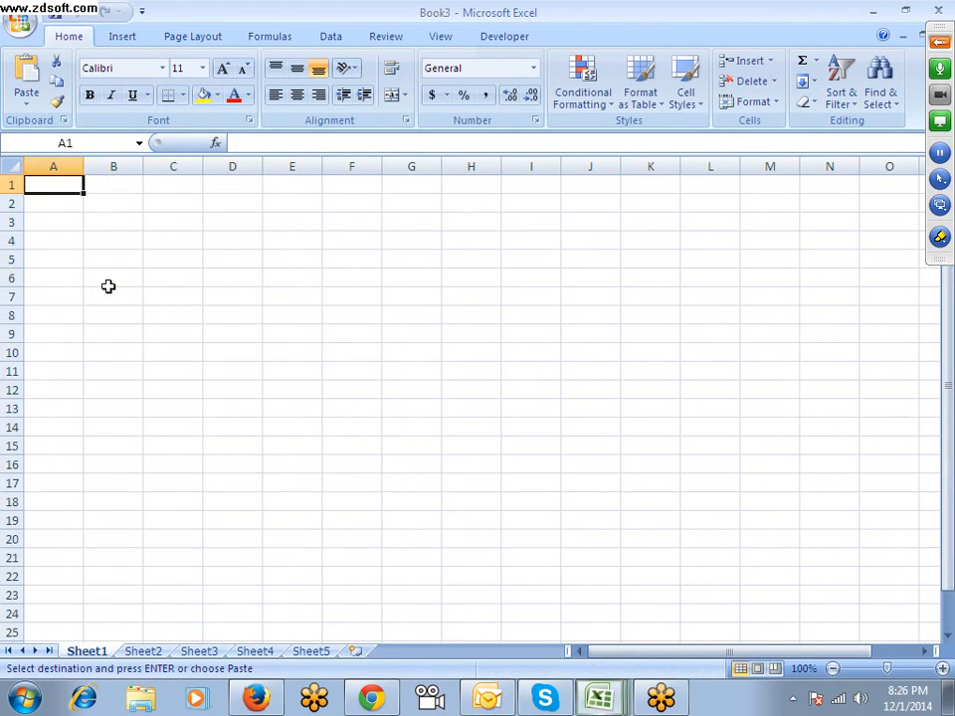
{"action": "key", "text": "ctrl+v"}
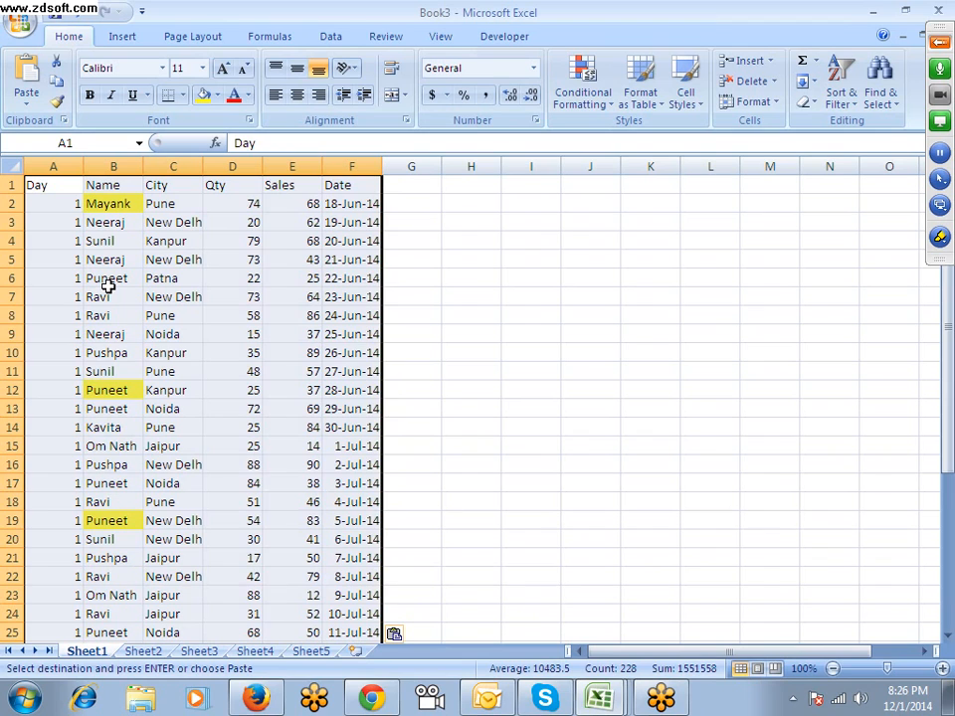
Remove the yellow highlighting from the Name column by setting it to No Fill
{"action": "left_click", "coordinate": [159, 279]}
{"action": "left_click", "coordinate": [113, 166]}
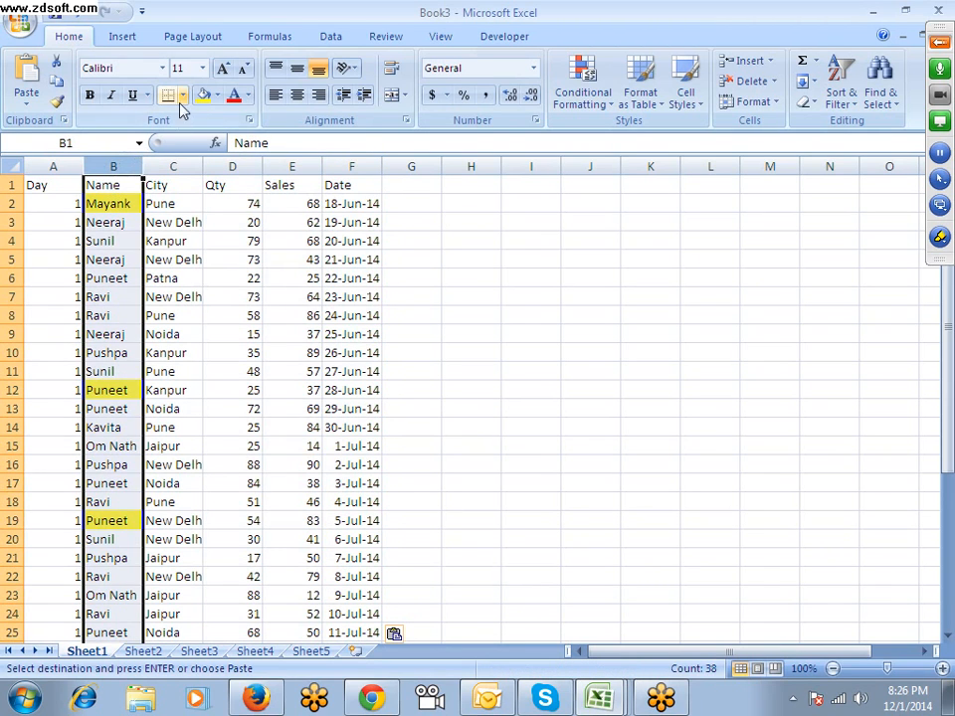
{"action": "left_click", "coordinate": [183, 94]}
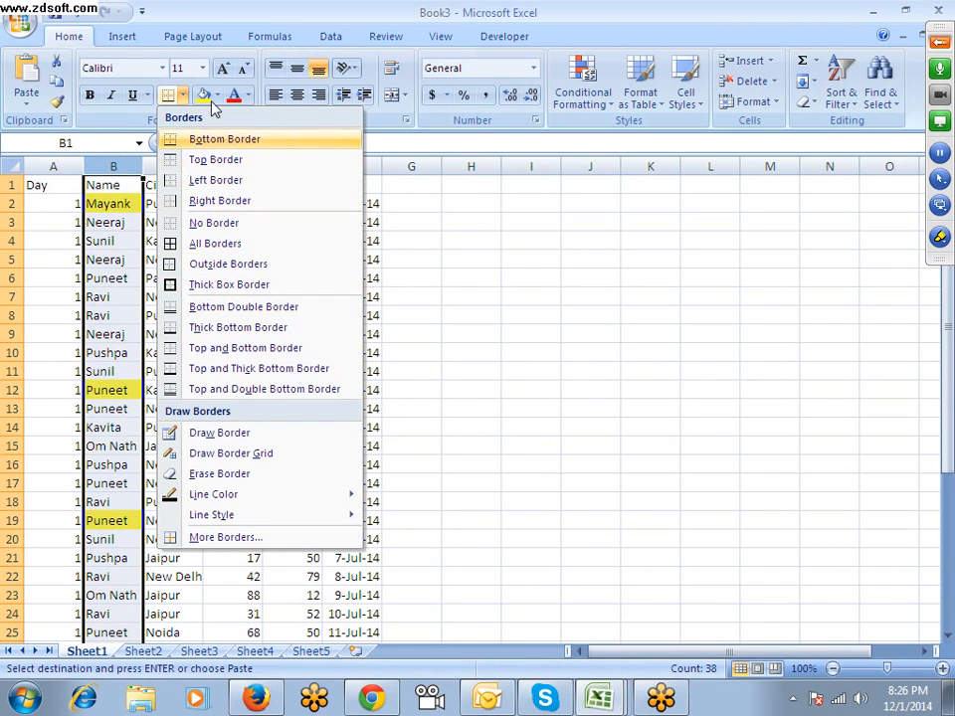
{"action": "left_click", "coordinate": [216, 94]}
{"action": "left_click", "coordinate": [215, 259]}
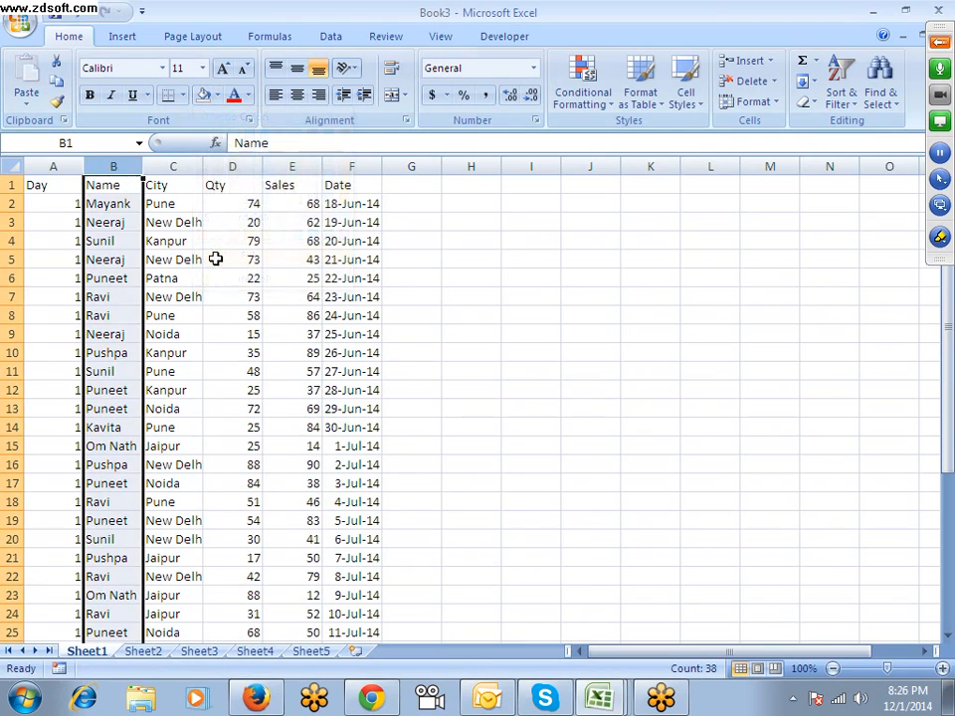
Format the whole data range A1:F38 as a table with headers, using the green style in the first Medium row
{"action": "left_click", "coordinate": [69, 189]}
{"action": "scroll", "coordinate": [183, 312], "scroll_direction": "down", "scroll_amount": 11}
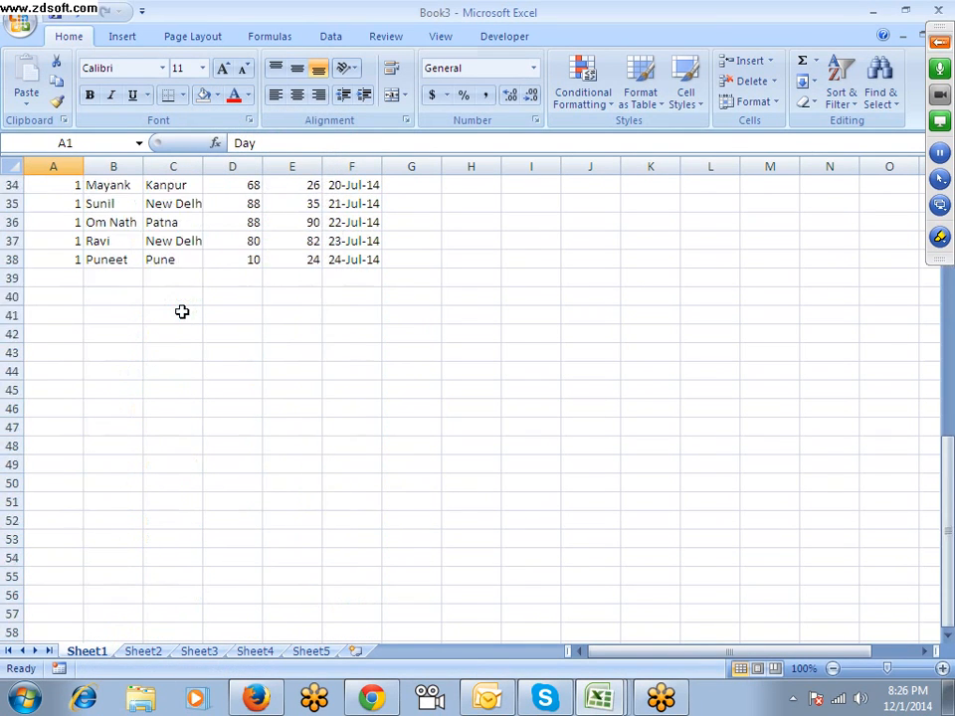
{"action": "scroll", "coordinate": [182, 312], "scroll_direction": "up", "scroll_amount": 11}
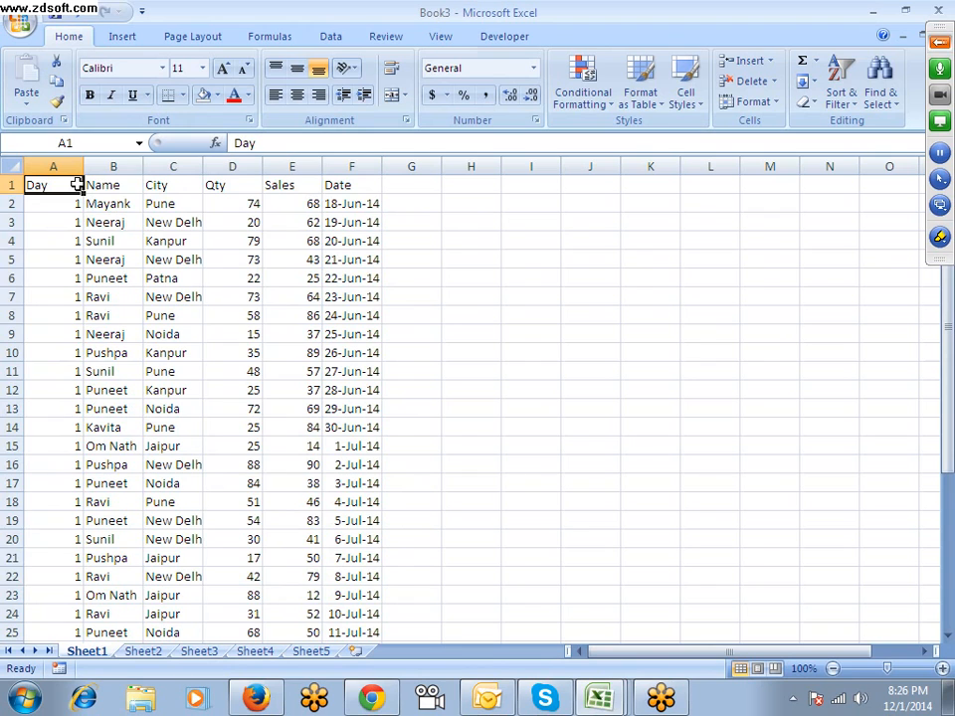
{"action": "key", "text": "ctrl+shift+End"}
{"action": "left_click", "coordinate": [217, 96]}
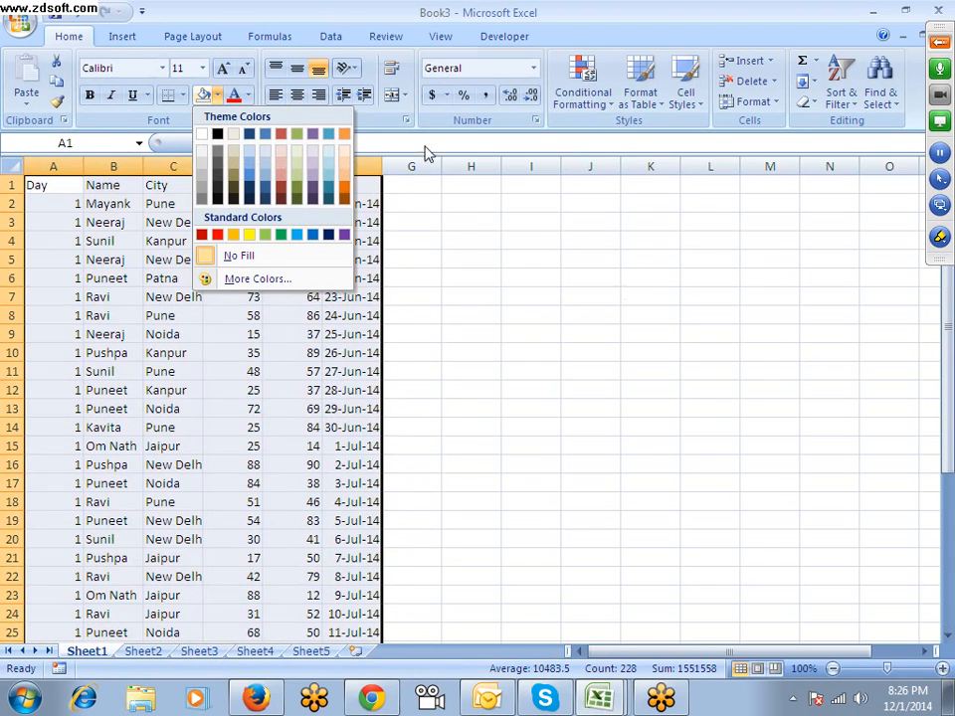
{"action": "left_click", "coordinate": [249, 96]}
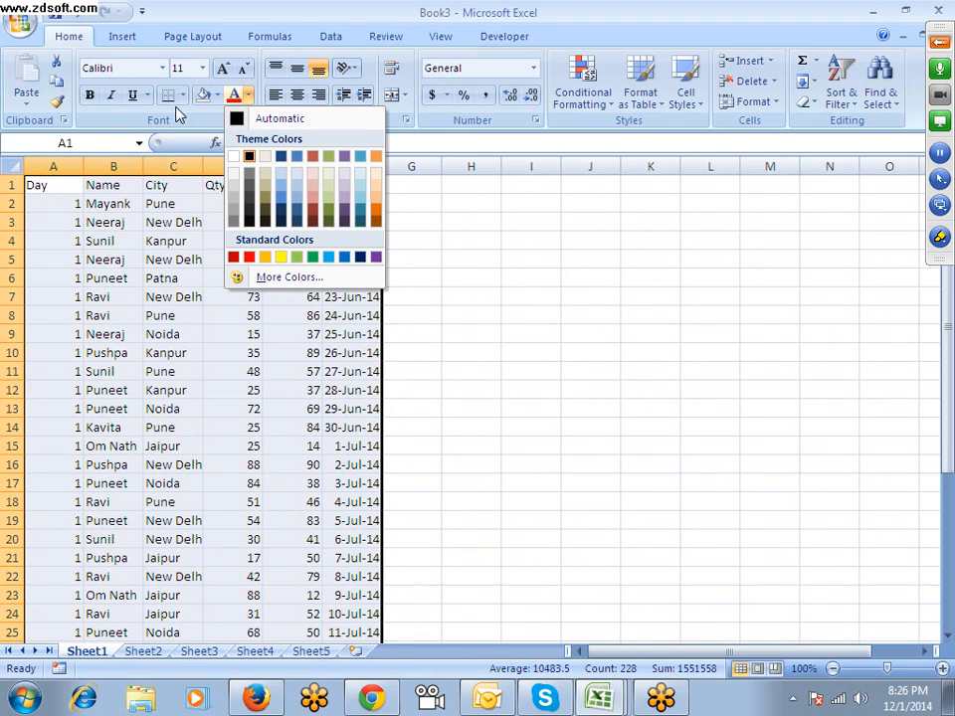
{"action": "left_click", "coordinate": [154, 123]}
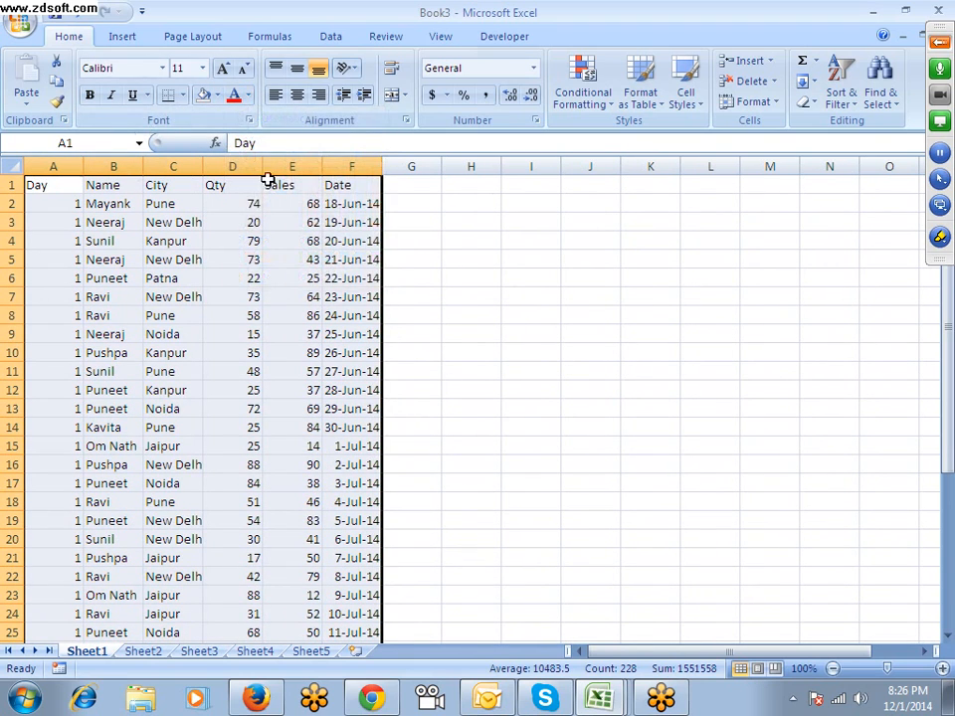
{"action": "left_click", "coordinate": [649, 82]}
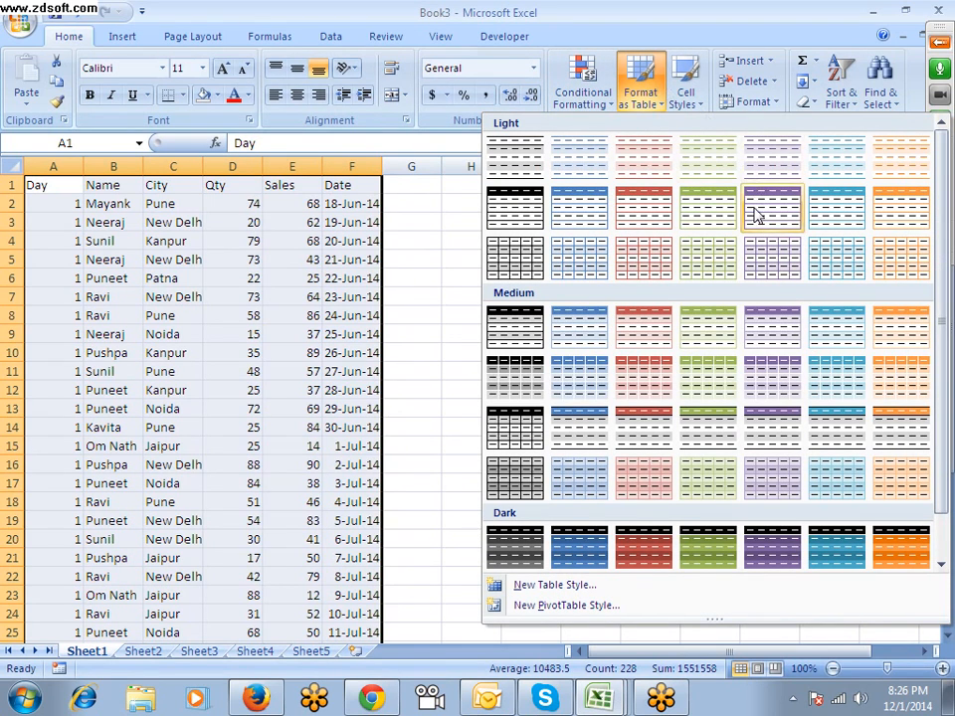
{"action": "left_click", "coordinate": [720, 328]}
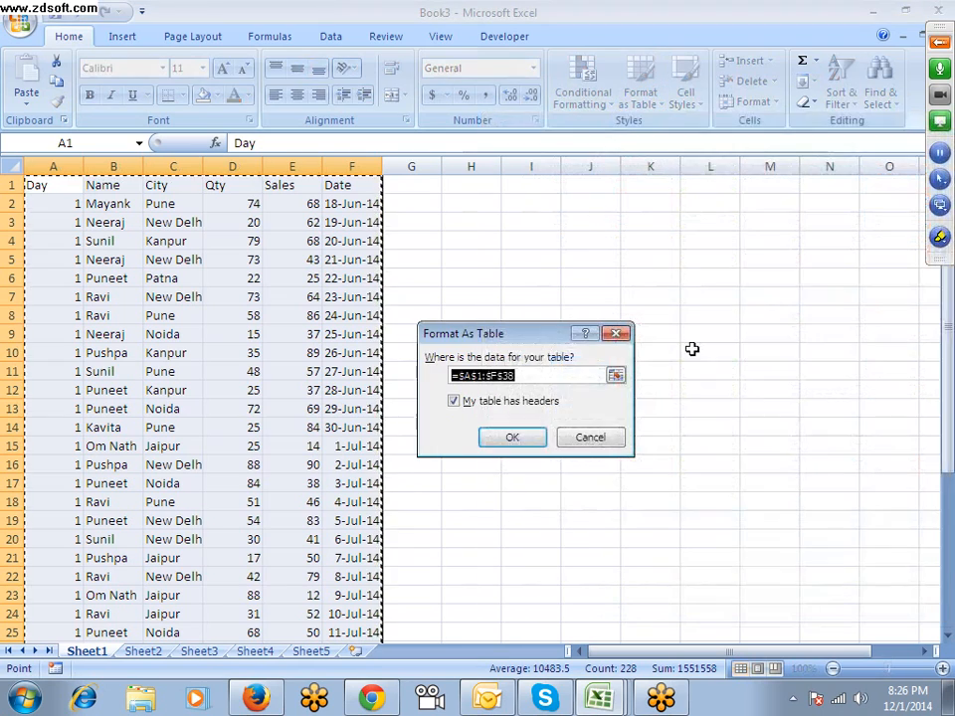
{"action": "left_click", "coordinate": [517, 437]}
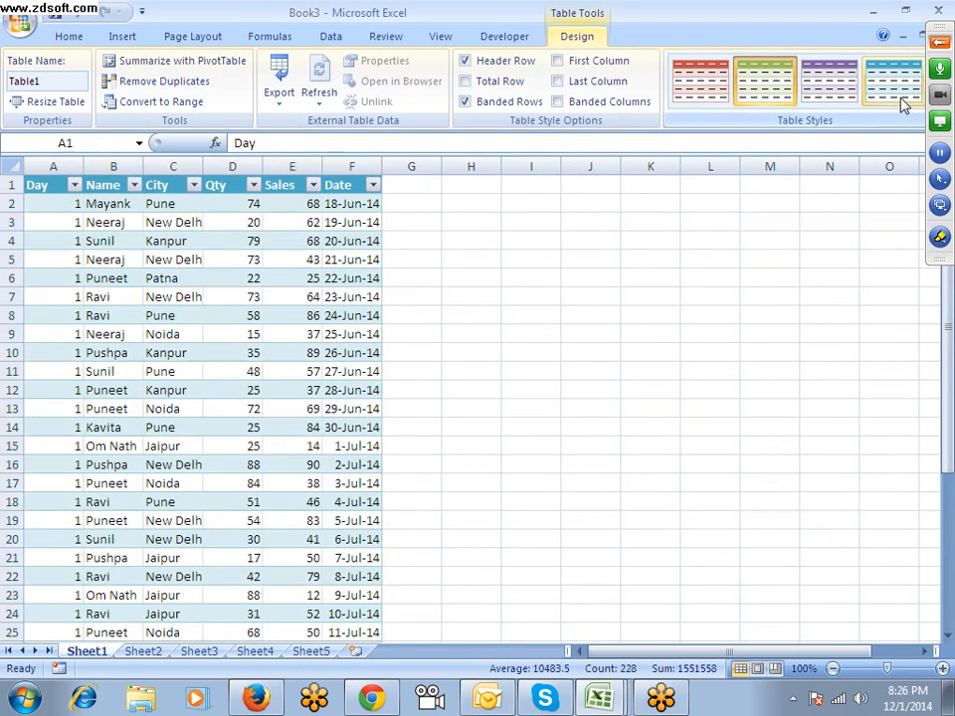
Change the table to the red banded-row style
{"action": "left_click", "coordinate": [895, 100]}
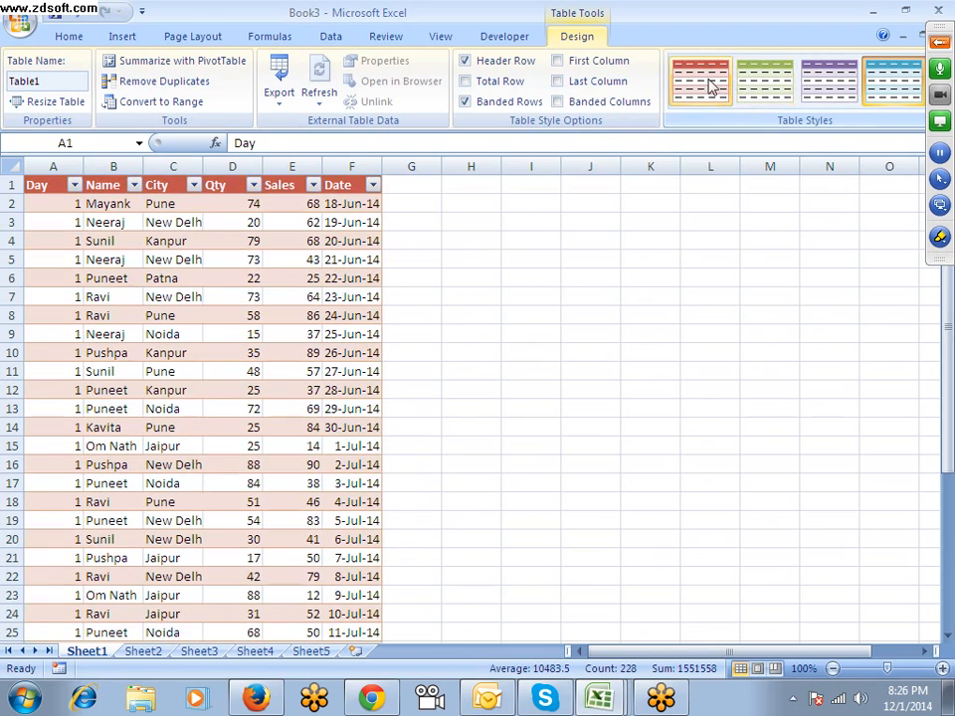
{"action": "left_click", "coordinate": [702, 86]}
{"action": "left_click", "coordinate": [292, 259]}
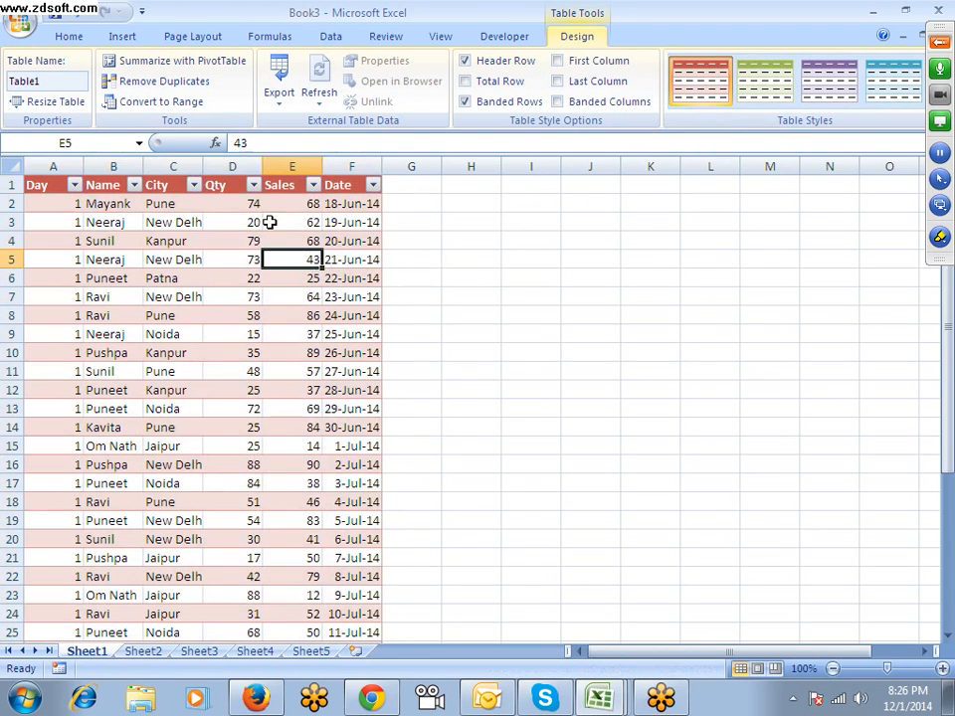
Try extending the table down to row 45 from its bottom corner, and undo the extension
{"action": "scroll", "coordinate": [314, 329], "scroll_direction": "down", "scroll_amount": 10}
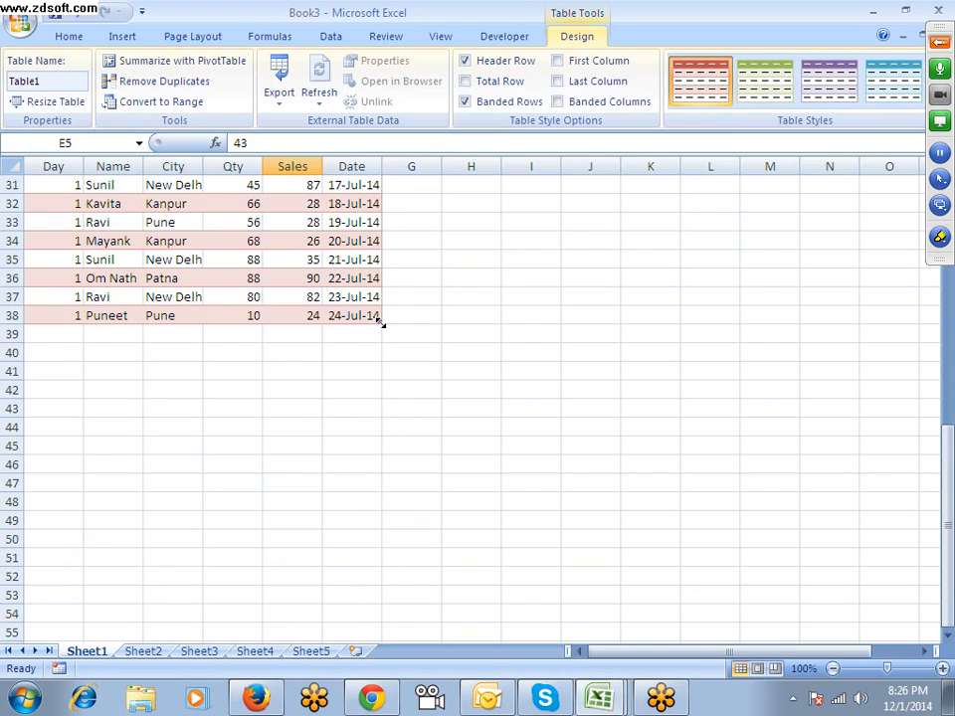
{"action": "left_click_drag", "start_coordinate": [380, 320], "coordinate": [393, 469]}
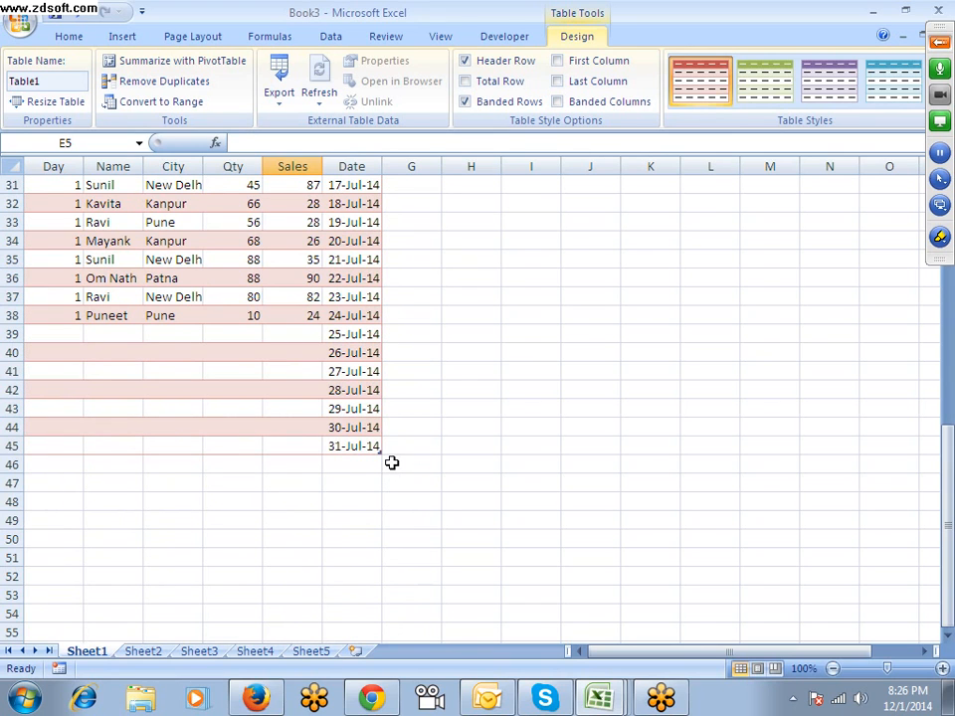
{"action": "key", "text": "ctrl+z"}
Examine how the table's header names are displayed at its start and further down to its last row
{"action": "scroll", "coordinate": [358, 372], "scroll_direction": "down", "scroll_amount": 9}
{"action": "scroll", "coordinate": [357, 370], "scroll_direction": "up", "scroll_amount": 9}
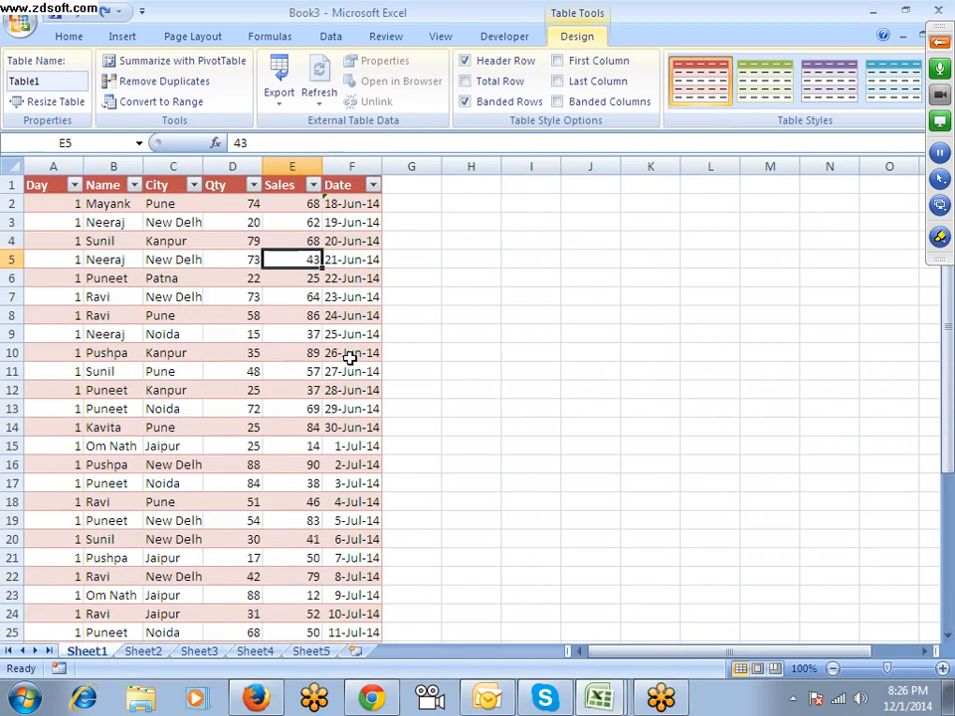
{"action": "scroll", "coordinate": [279, 296], "scroll_direction": "down", "scroll_amount": 1}
{"action": "scroll", "coordinate": [280, 296], "scroll_direction": "up", "scroll_amount": 1}
{"action": "left_click", "coordinate": [948, 637]}
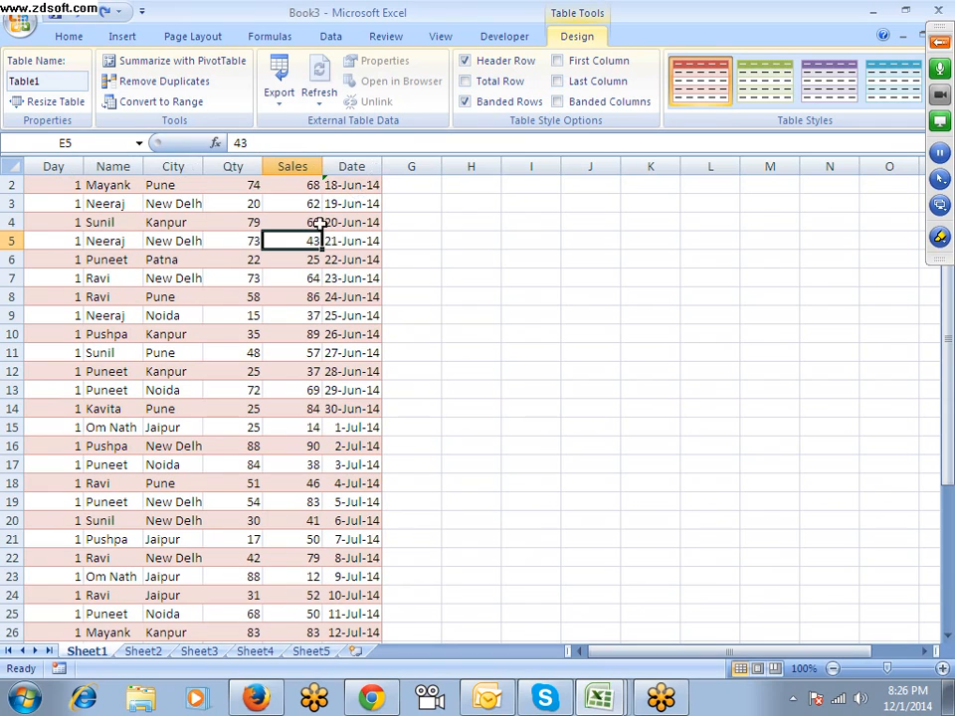
{"action": "scroll", "coordinate": [277, 284], "scroll_direction": "up", "scroll_amount": 1}
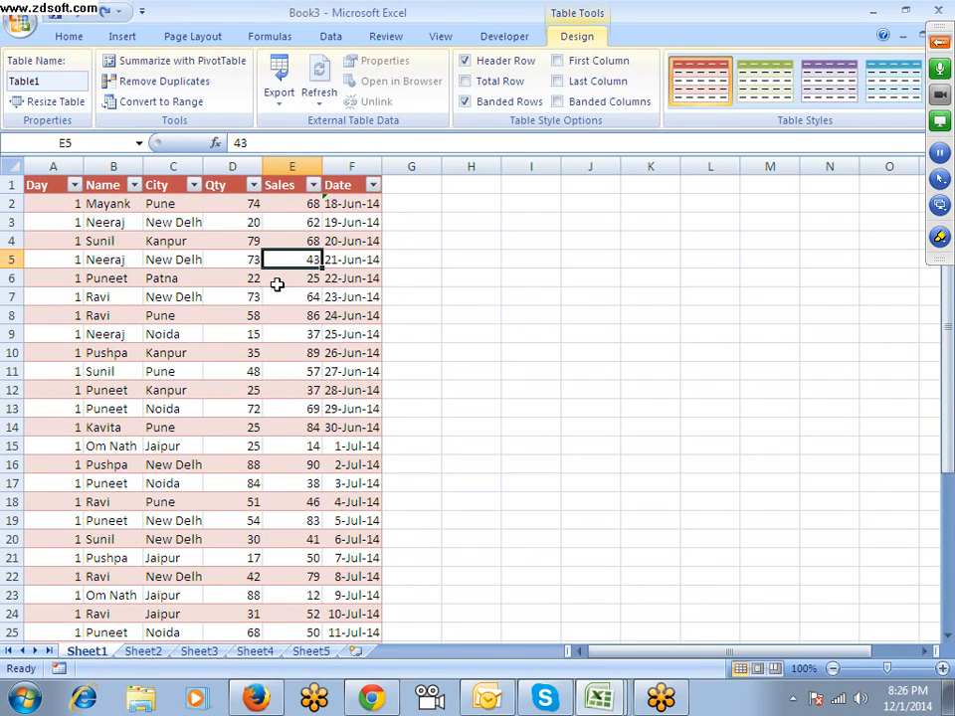
{"action": "scroll", "coordinate": [123, 242], "scroll_direction": "down", "scroll_amount": 1}
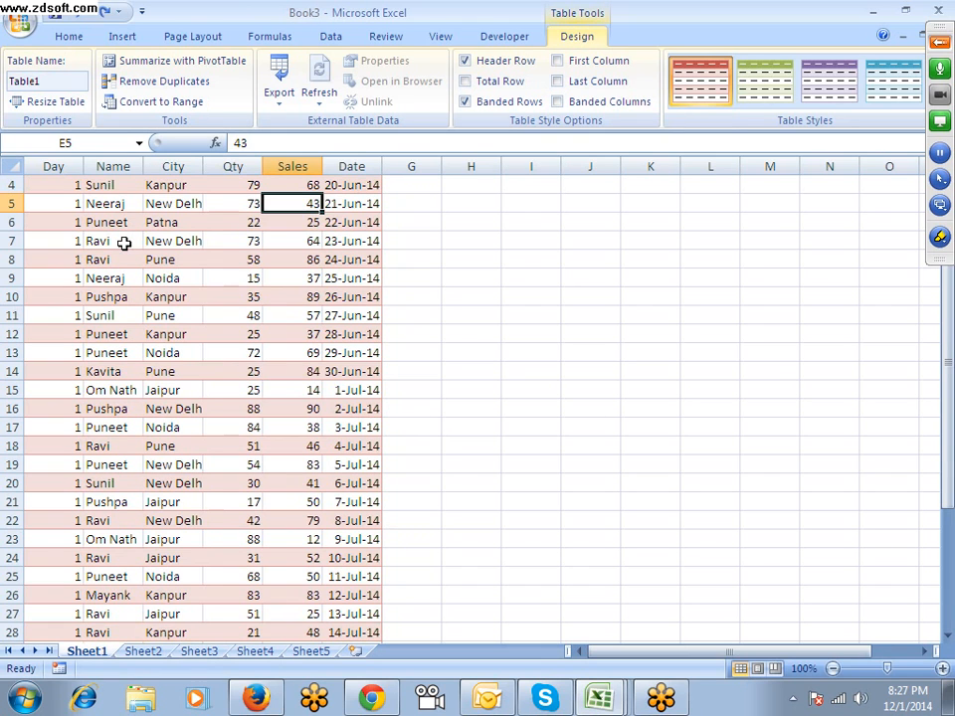
{"action": "scroll", "coordinate": [123, 243], "scroll_direction": "up", "scroll_amount": 1}
{"action": "scroll", "coordinate": [123, 242], "scroll_direction": "down", "scroll_amount": 4}
{"action": "scroll", "coordinate": [123, 243], "scroll_direction": "up", "scroll_amount": 2}
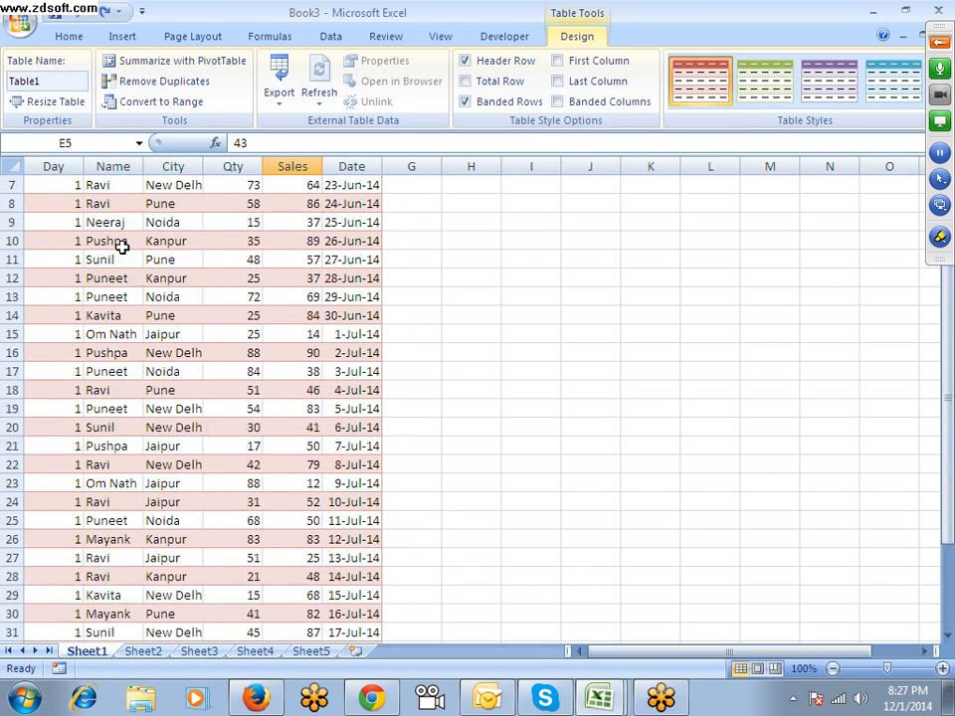
{"action": "scroll", "coordinate": [122, 247], "scroll_direction": "up", "scroll_amount": 2}
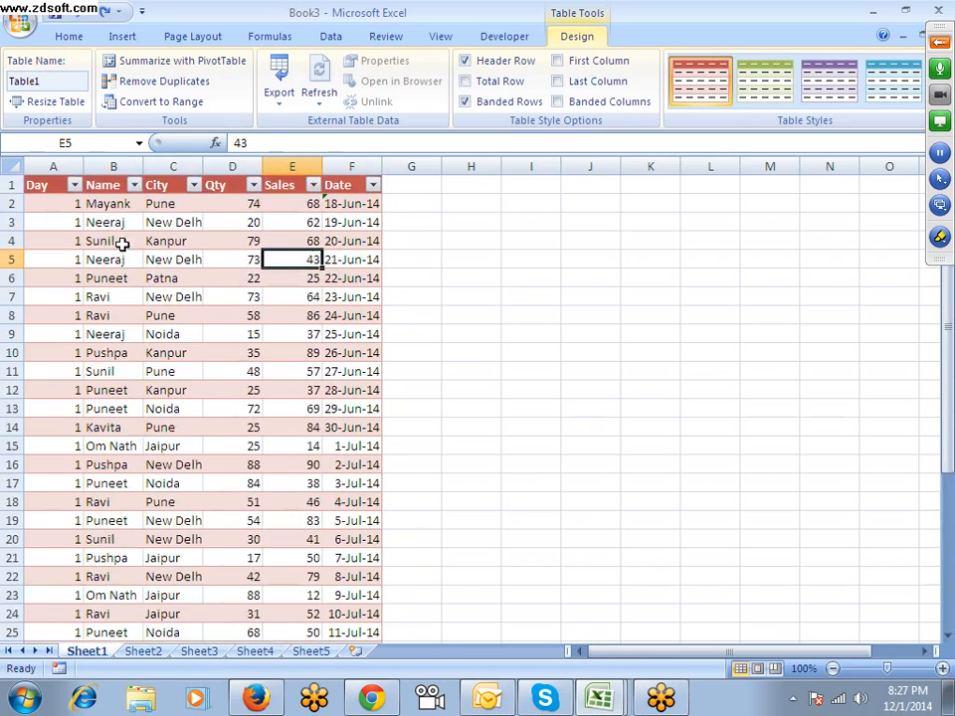
{"action": "scroll", "coordinate": [121, 259], "scroll_direction": "down", "scroll_amount": 9}
{"action": "left_click", "coordinate": [224, 374]}
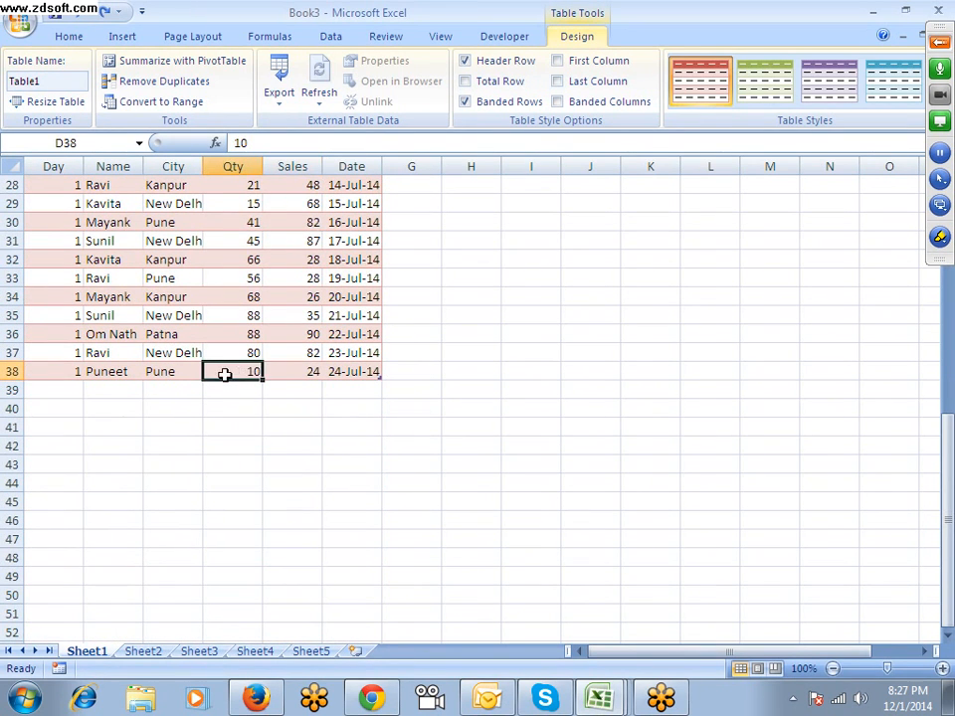
{"action": "scroll", "coordinate": [224, 374], "scroll_direction": "up", "scroll_amount": 9}
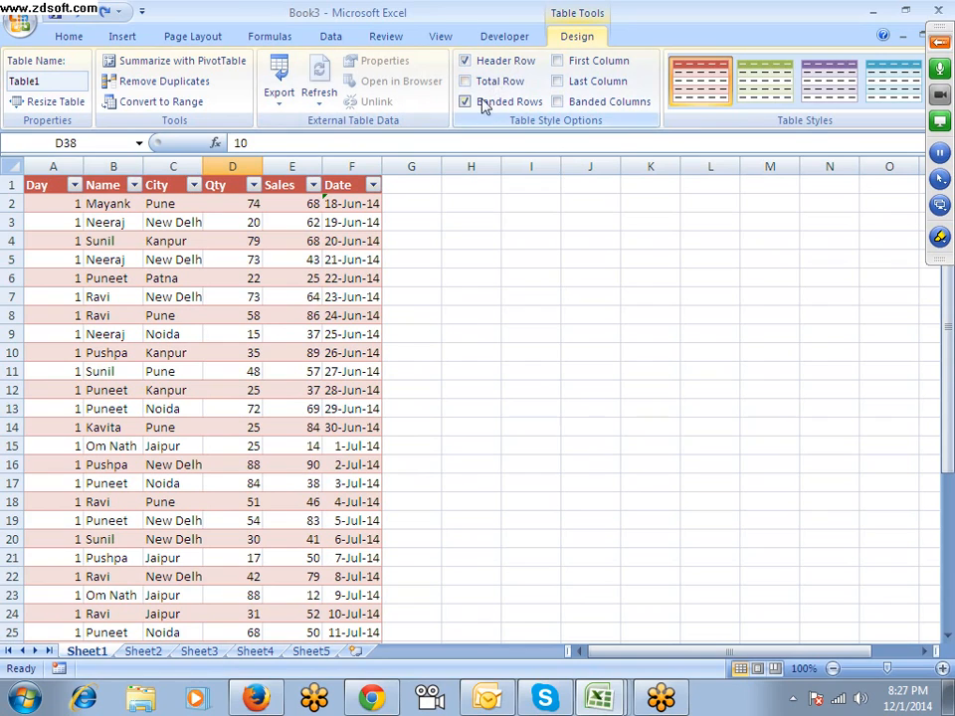
Turn on the Total Row option for the table
{"action": "left_click", "coordinate": [181, 315]}
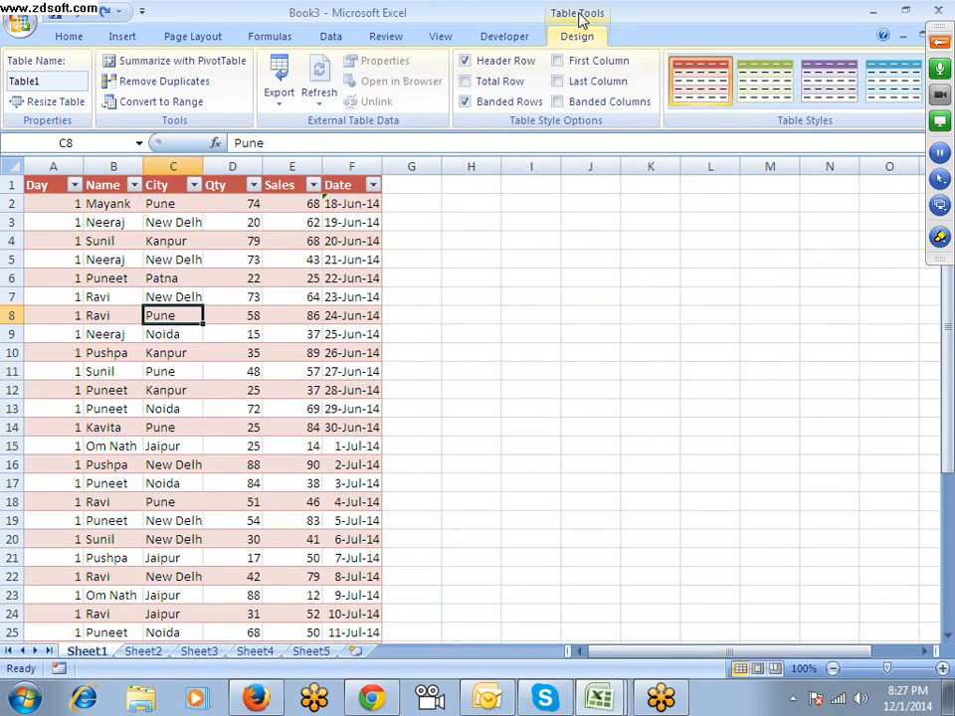
{"action": "left_click", "coordinate": [499, 83]}
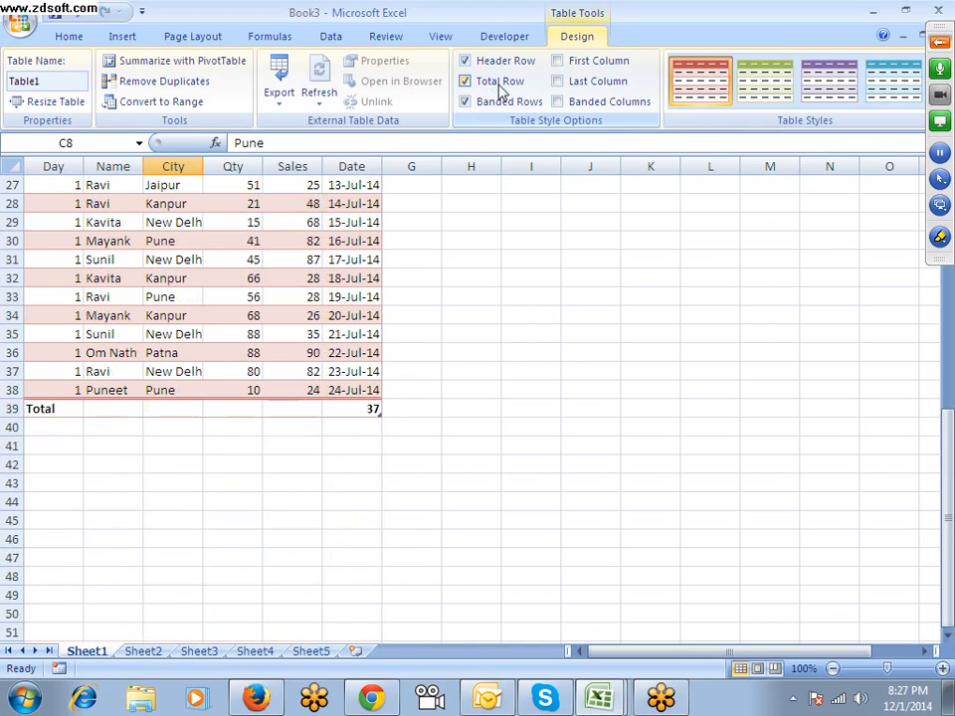
{"action": "left_click", "coordinate": [939, 42]}
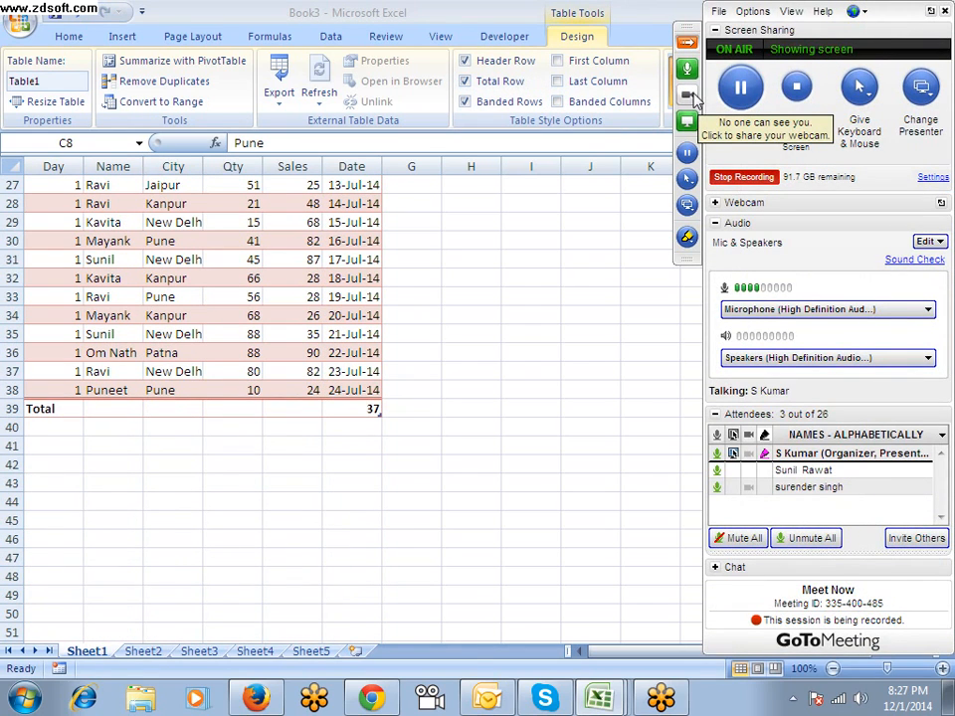
Try Average, Count, Max and Min as the Sales column's total function, and settle on Sum
{"action": "left_click", "coordinate": [306, 408]}
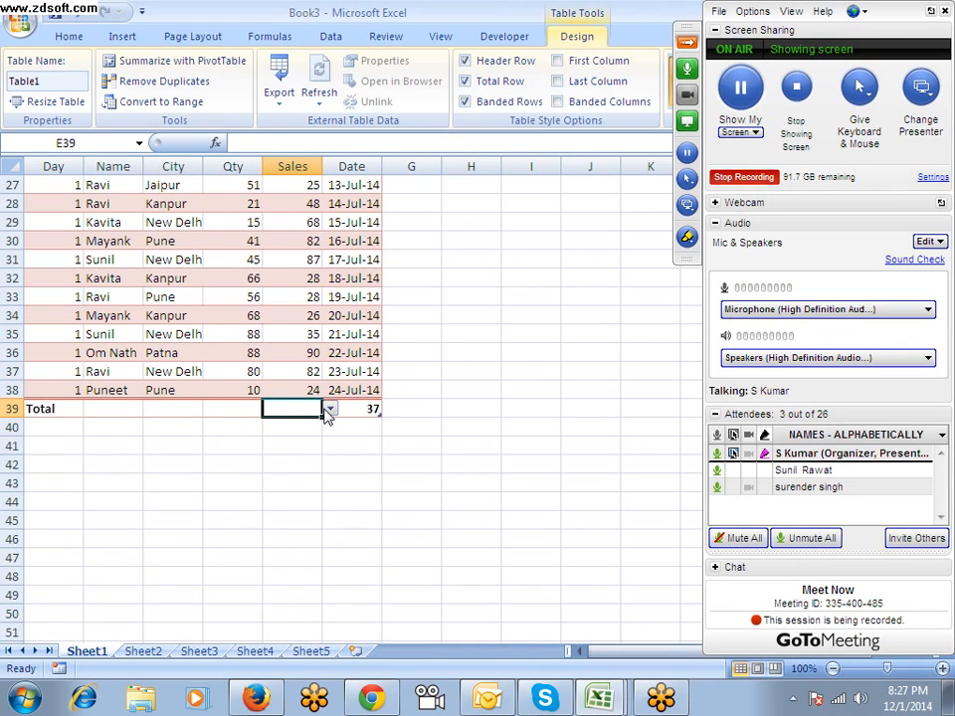
{"action": "left_click", "coordinate": [330, 409]}
{"action": "left_click", "coordinate": [321, 438]}
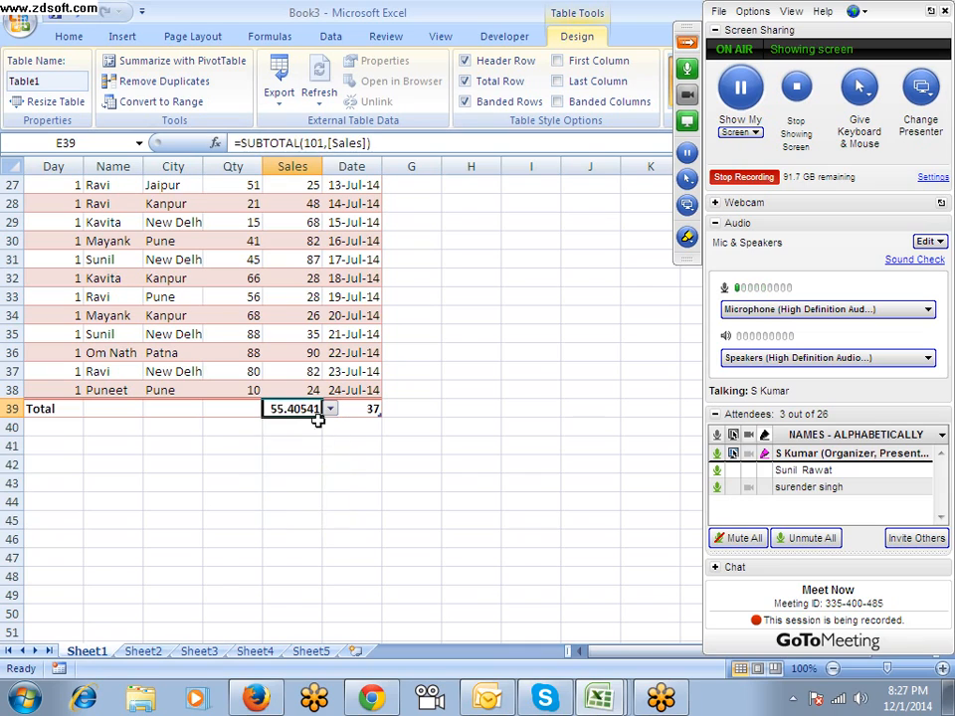
{"action": "left_click", "coordinate": [329, 408]}
{"action": "left_click", "coordinate": [316, 450]}
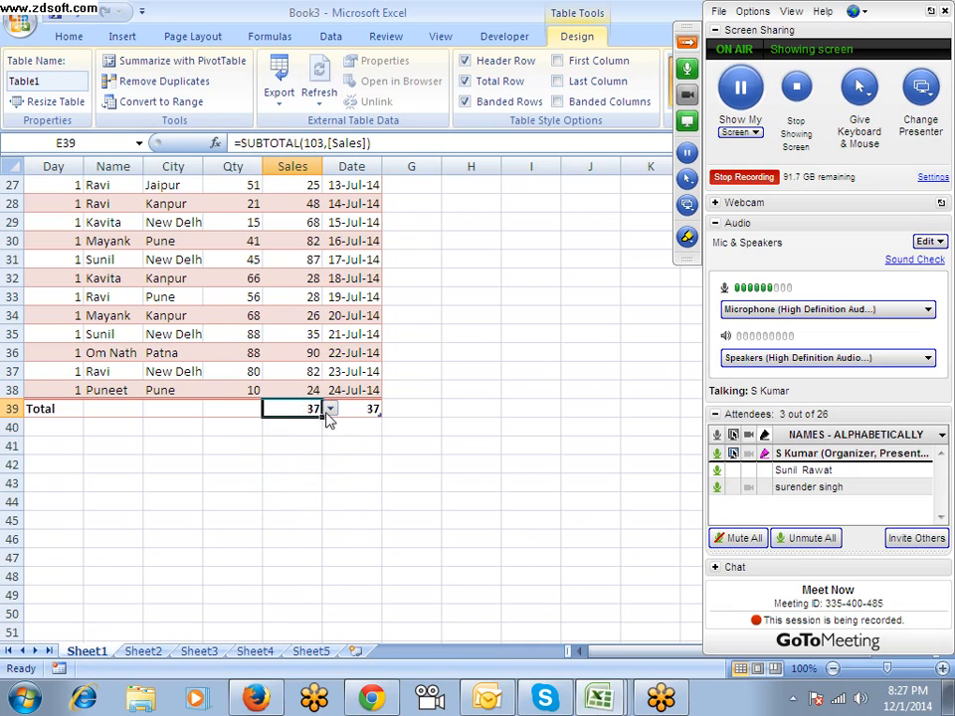
{"action": "left_click", "coordinate": [329, 409]}
{"action": "left_click", "coordinate": [311, 475]}
{"action": "left_click", "coordinate": [329, 408]}
{"action": "left_click", "coordinate": [311, 485]}
{"action": "left_click", "coordinate": [330, 409]}
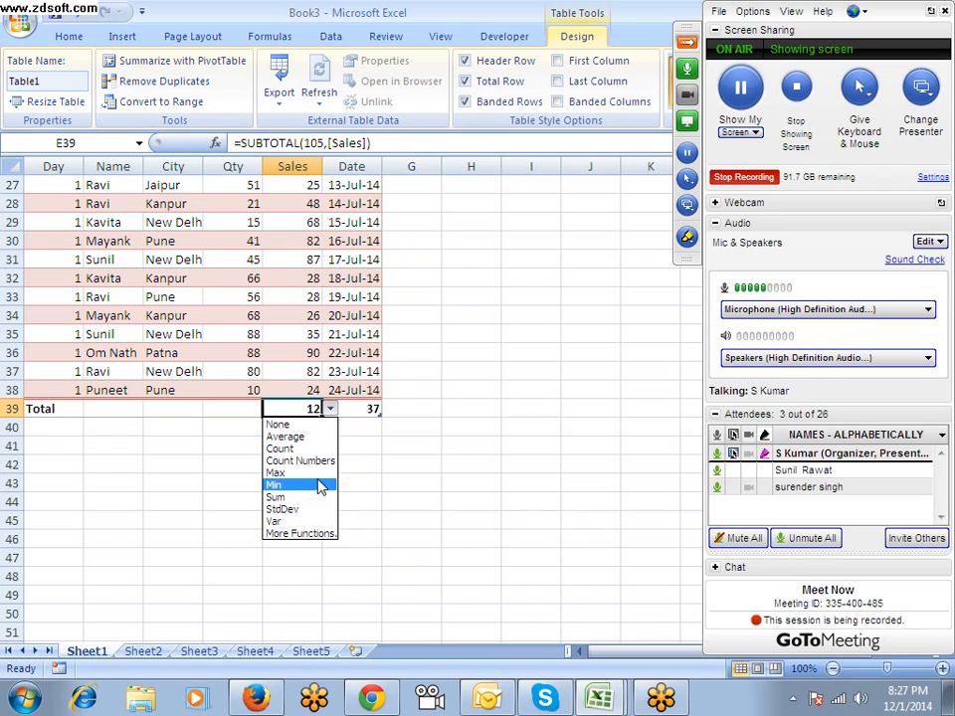
{"action": "left_click", "coordinate": [311, 496]}
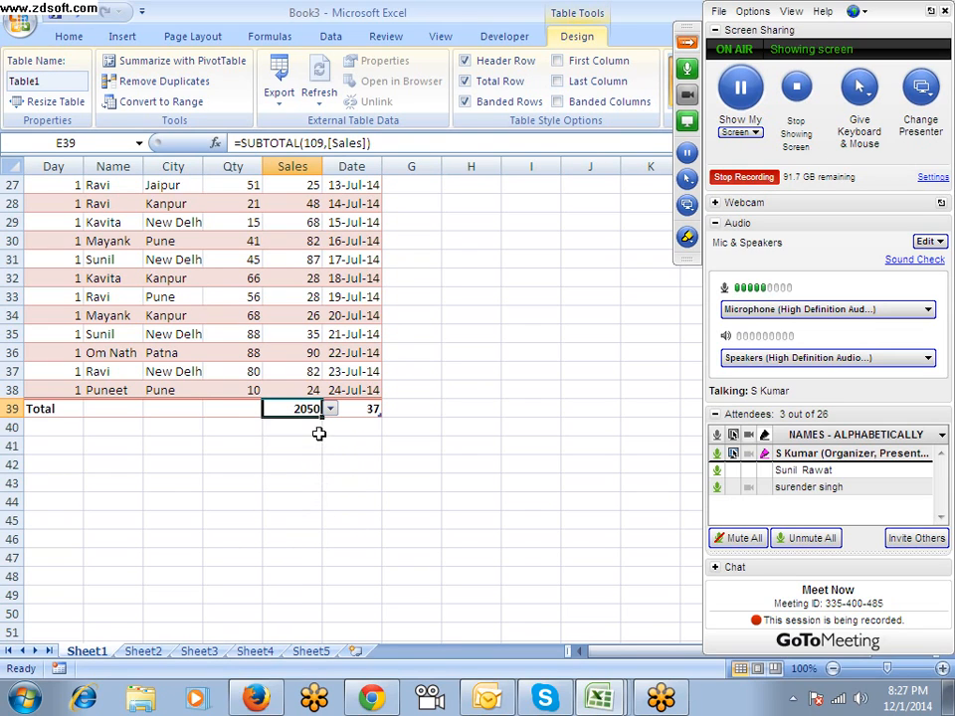
Filter the table's City column to show only Jaipur, and check the Sales total's formula
{"action": "left_click", "coordinate": [238, 414]}
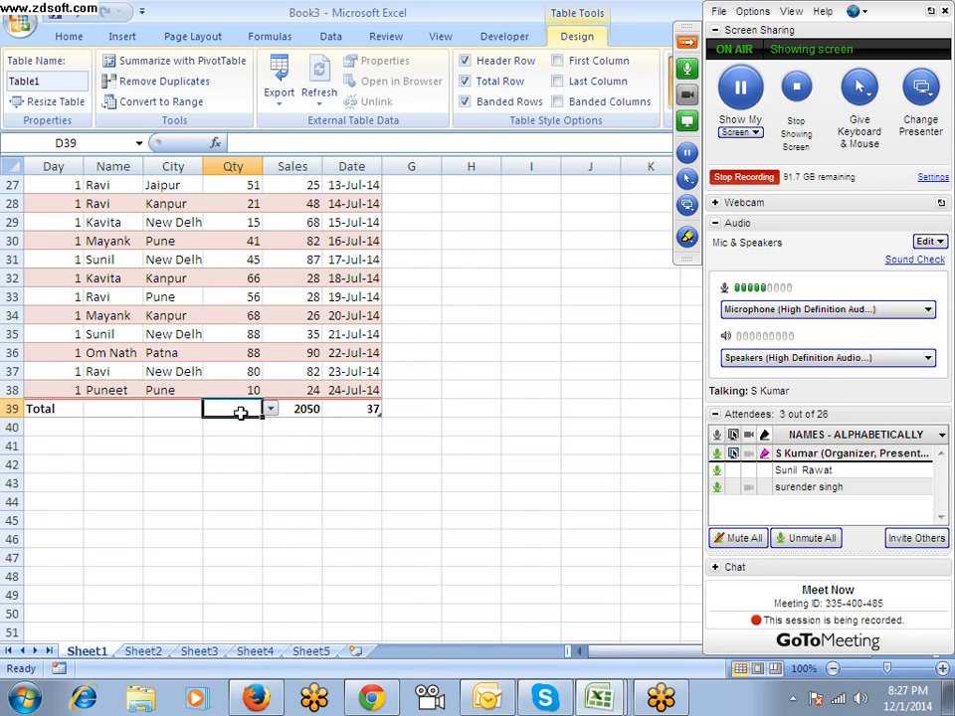
{"action": "scroll", "coordinate": [240, 412], "scroll_direction": "up", "scroll_amount": 9}
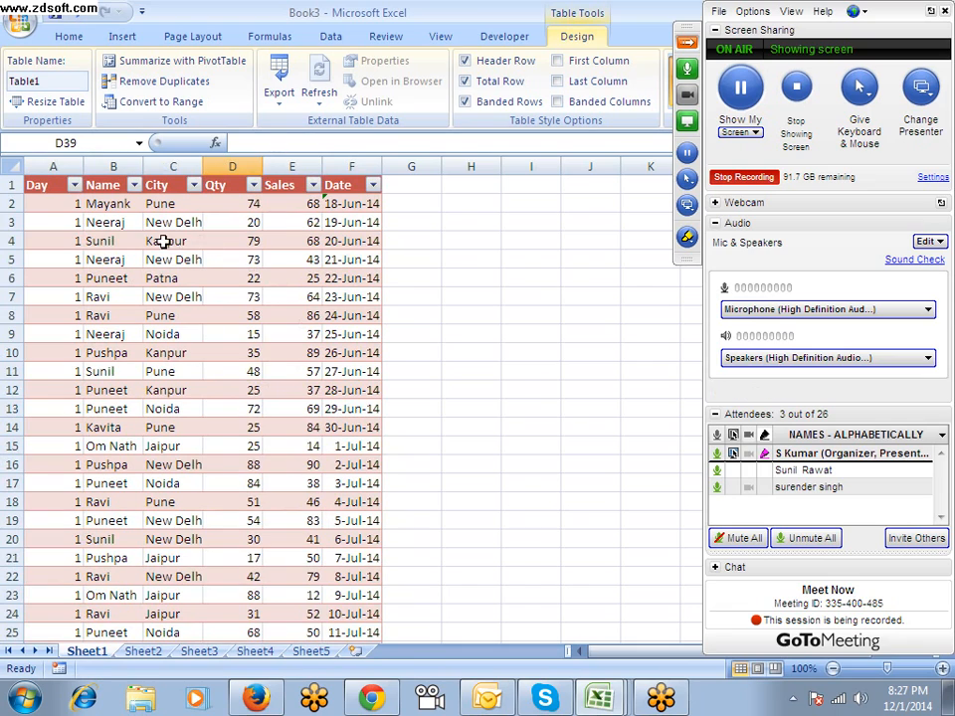
{"action": "left_click", "coordinate": [157, 236]}
{"action": "left_click", "coordinate": [195, 185]}
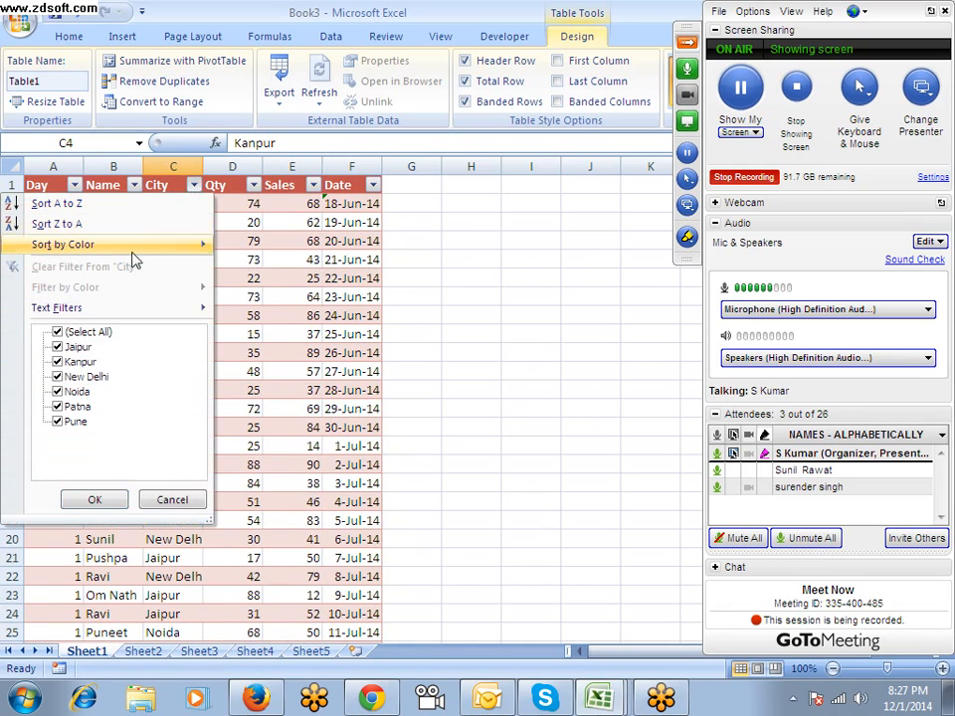
{"action": "left_click", "coordinate": [56, 332]}
{"action": "left_click", "coordinate": [58, 347]}
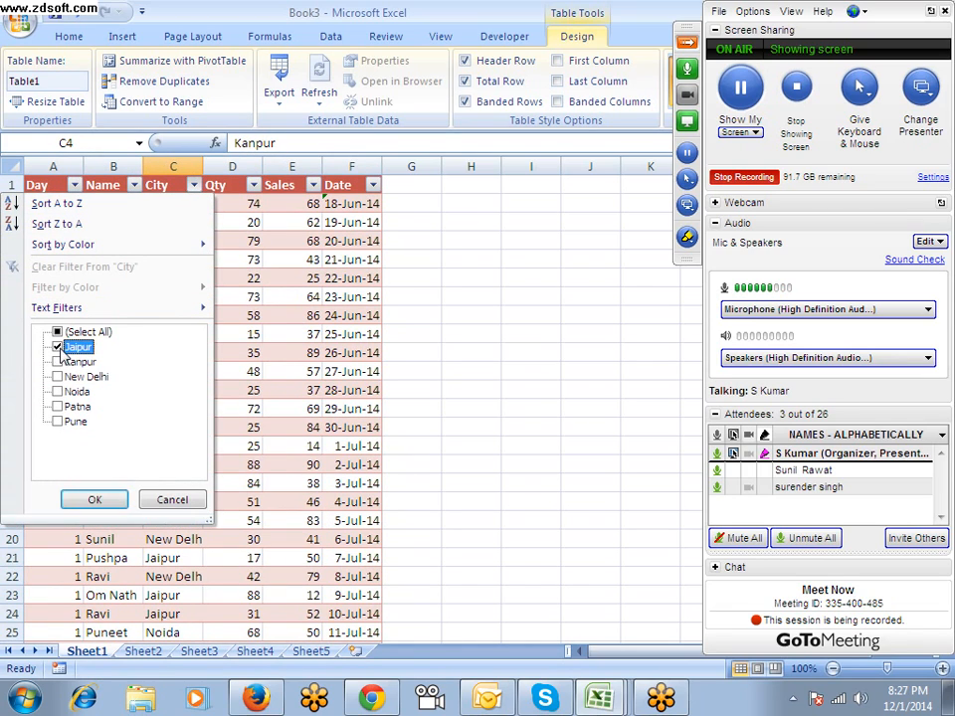
{"action": "left_click", "coordinate": [89, 498]}
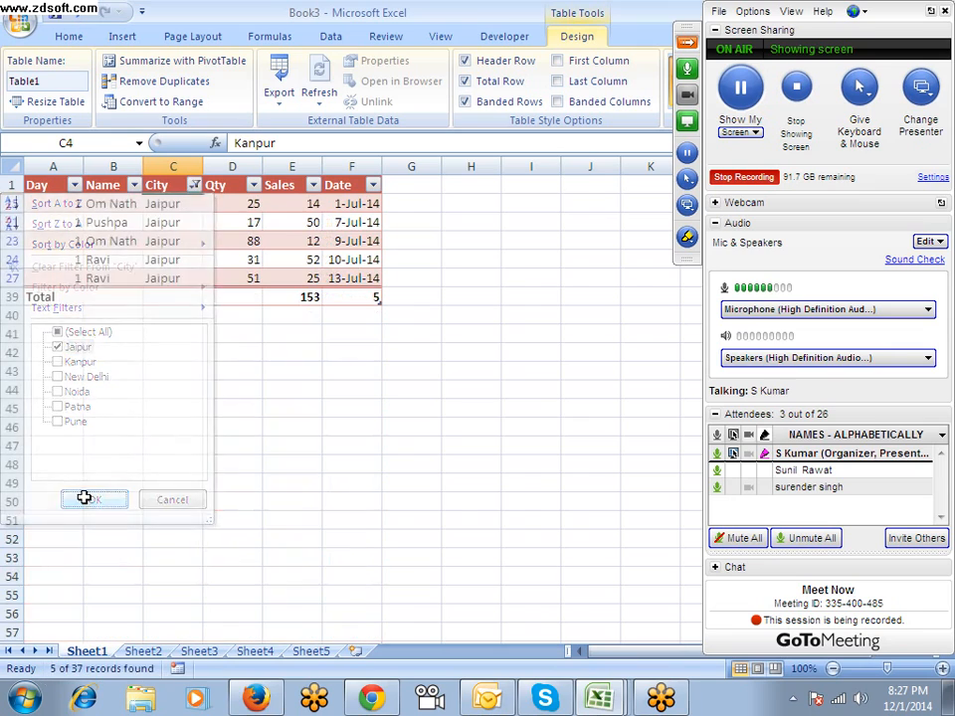
{"action": "left_click", "coordinate": [295, 297]}
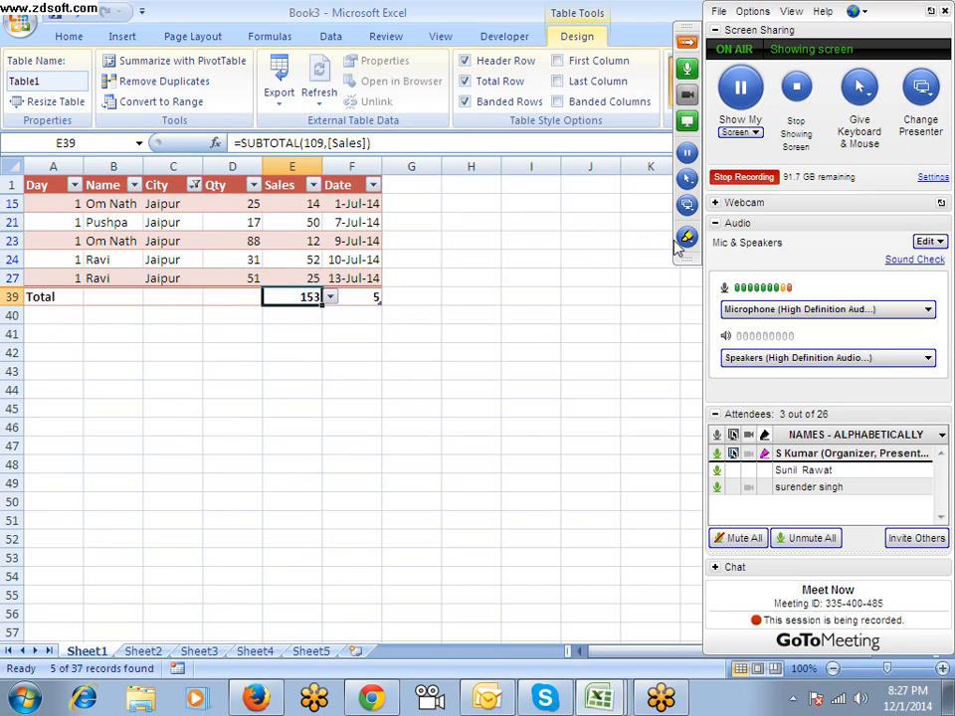
Switch to the GoToMeeting chat and send the message "hi" to the entire audience
{"action": "left_click", "coordinate": [718, 573]}
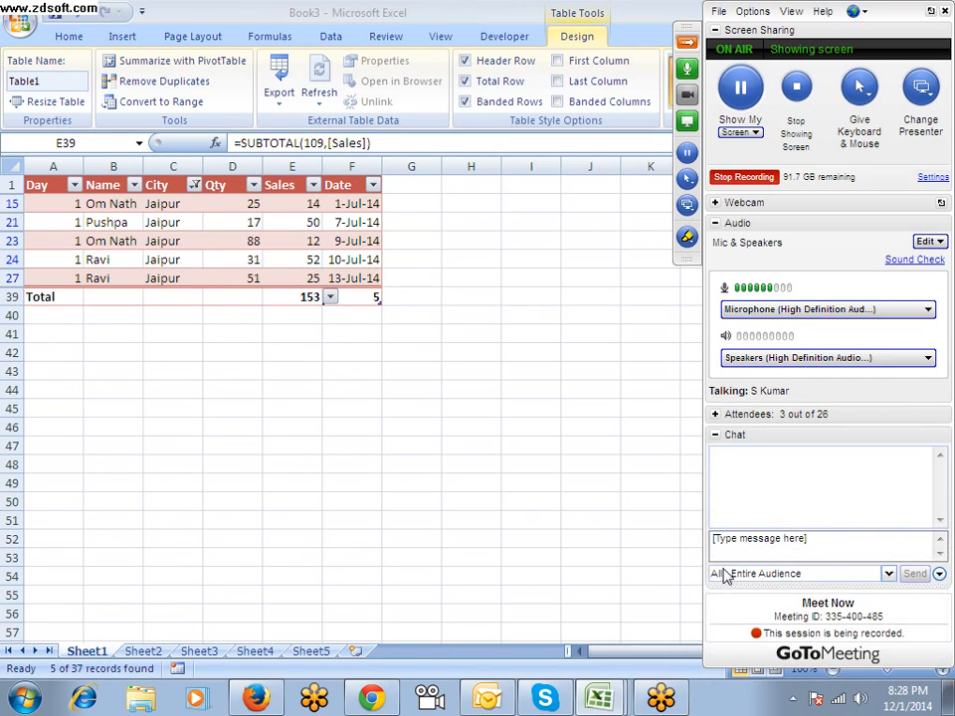
{"action": "left_click", "coordinate": [725, 550]}
{"action": "type", "text": "h"}
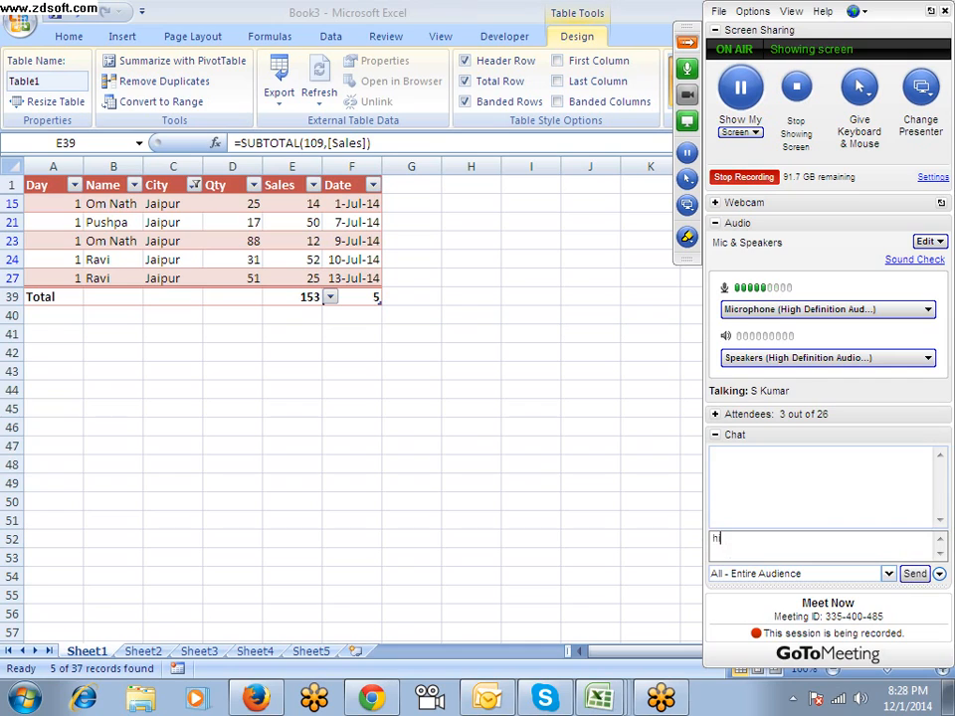
{"action": "type", "text": "i"}
{"action": "key", "text": "Return"}
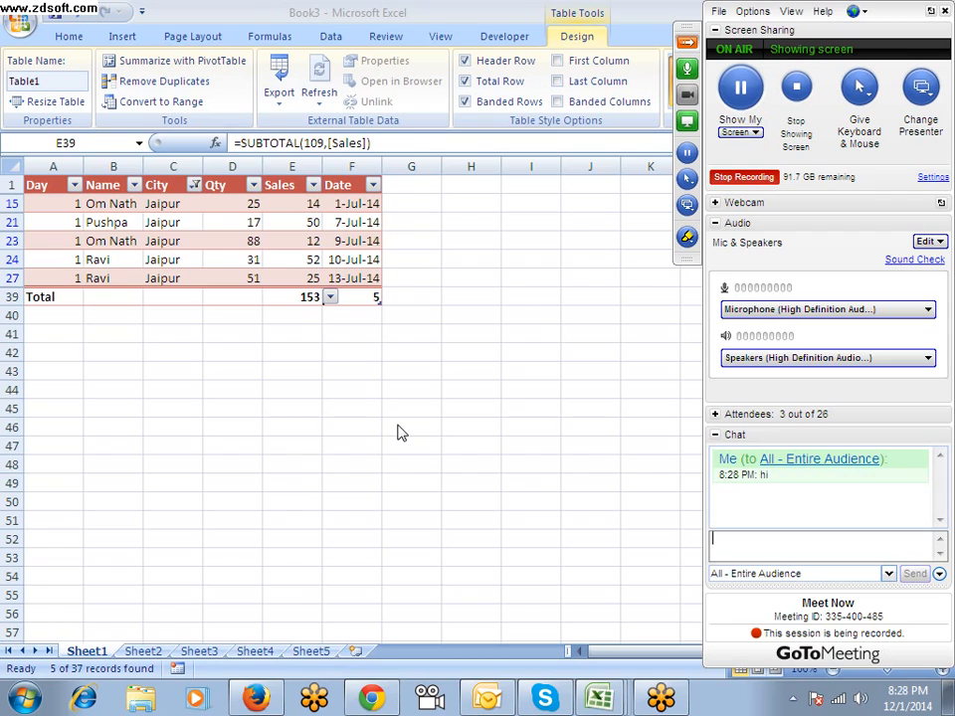
Return to the Excel table and select all cities in the City column's filter
{"action": "left_click", "coordinate": [312, 240]}
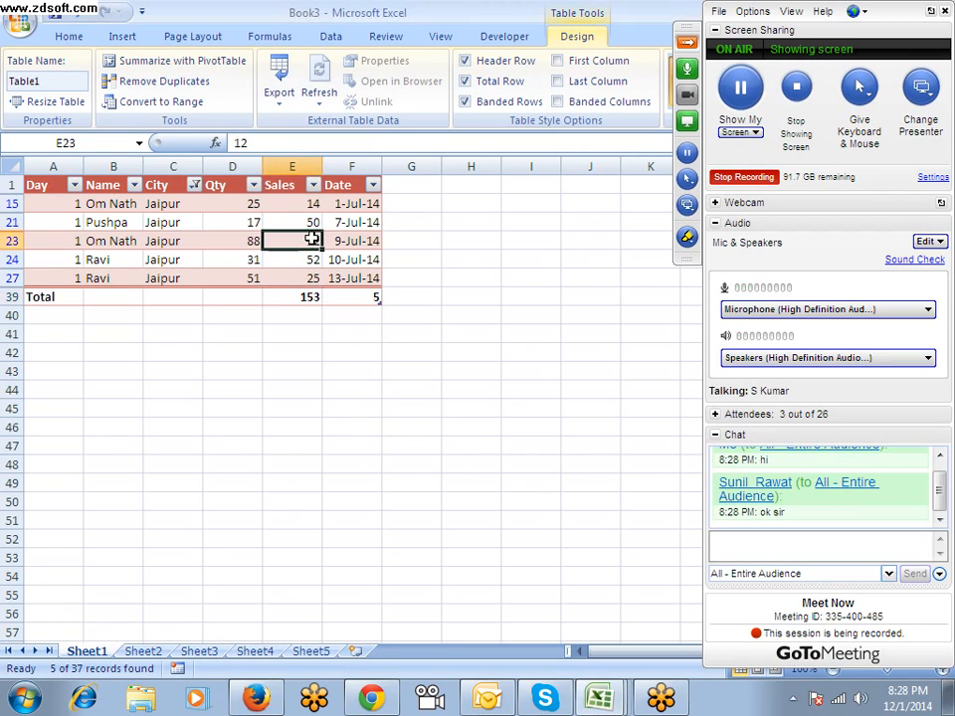
{"action": "left_click", "coordinate": [313, 220]}
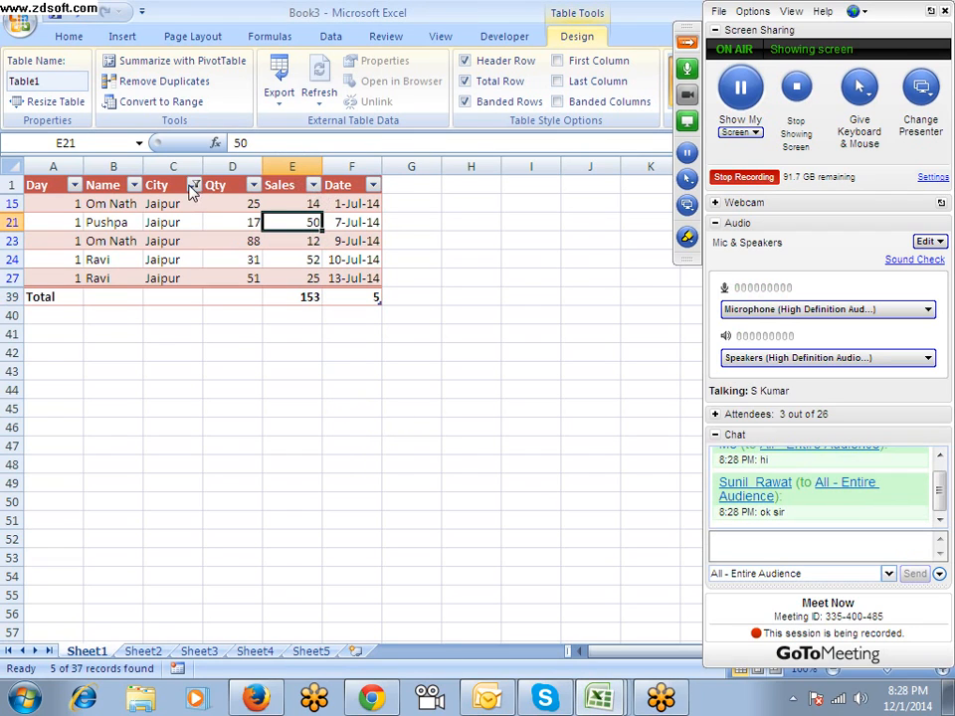
{"action": "left_click", "coordinate": [195, 185]}
{"action": "left_click", "coordinate": [57, 331]}
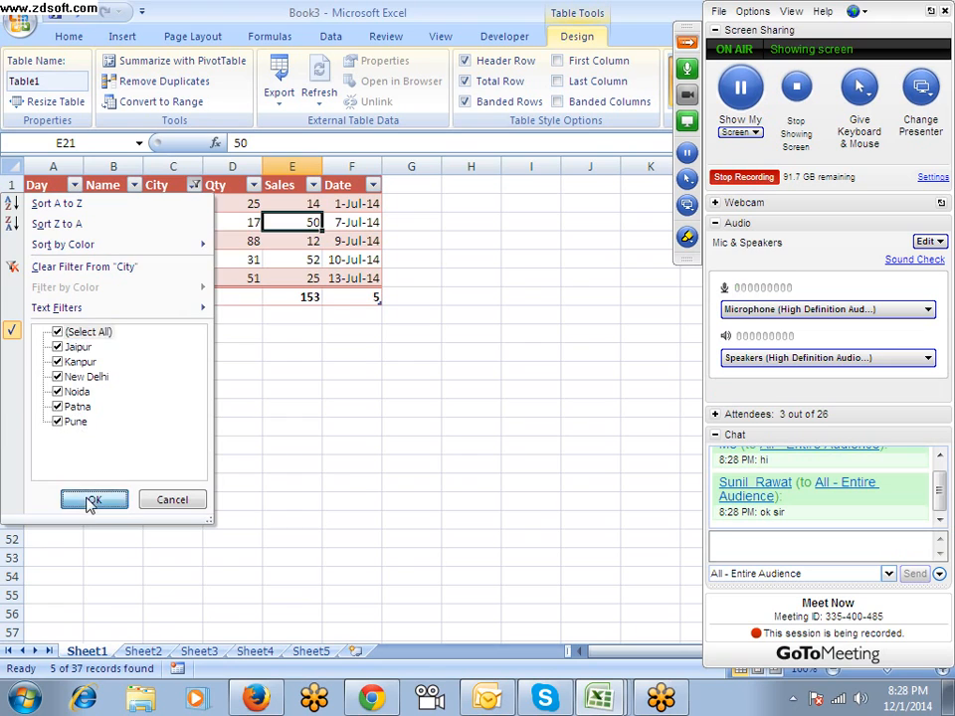
{"action": "left_click", "coordinate": [92, 503]}
{"action": "left_click", "coordinate": [177, 261]}
{"action": "left_click", "coordinate": [255, 316]}
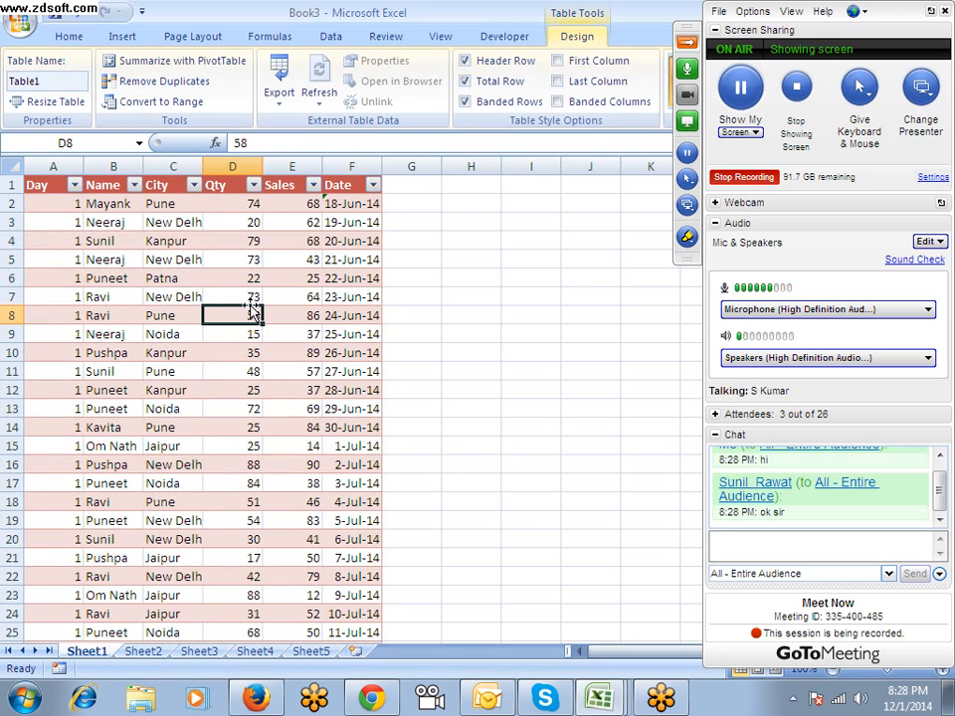
{"action": "left_click_drag", "start_coordinate": [65, 277], "coordinate": [325, 278]}
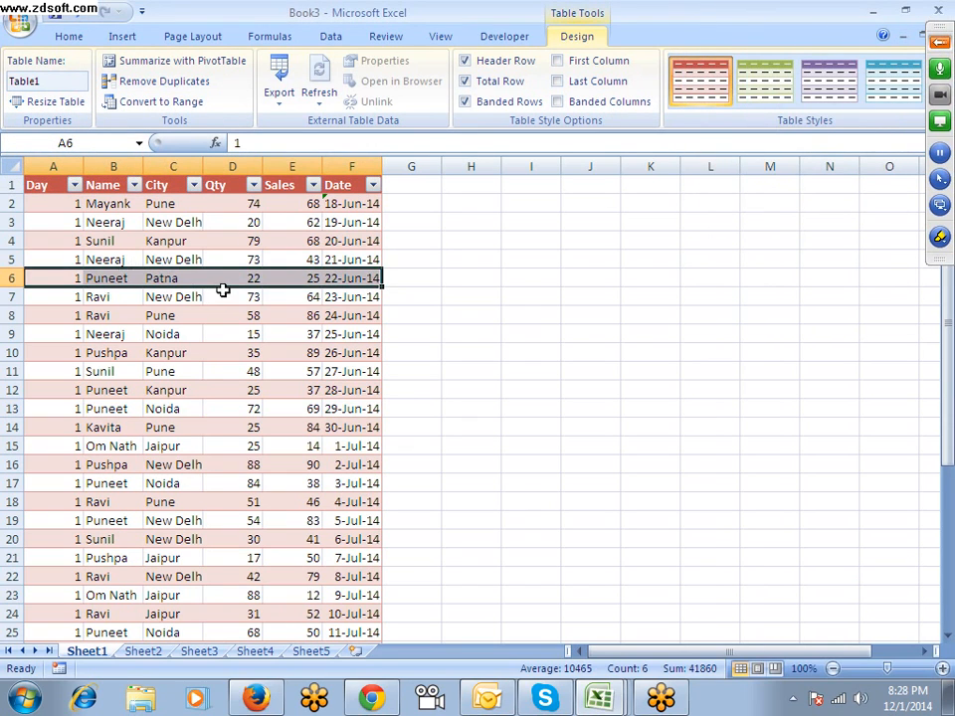
{"action": "left_click", "coordinate": [237, 260]}
{"action": "left_click", "coordinate": [151, 221]}
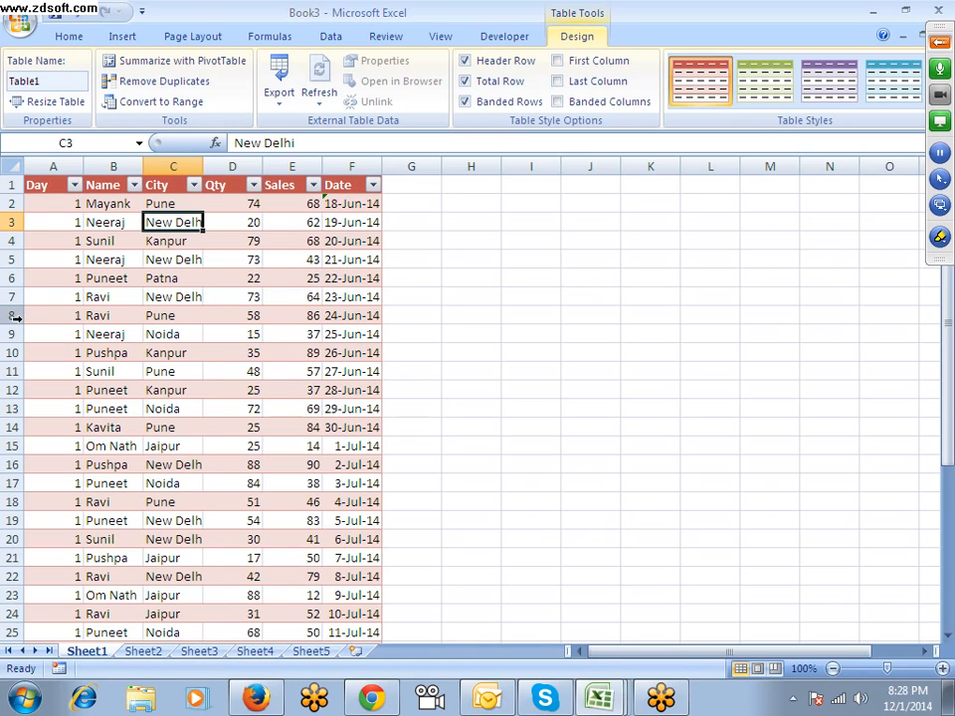
{"action": "key", "text": "Down"}
{"action": "key", "text": "Down"}
{"action": "key", "text": "Down"}
{"action": "key", "text": "Down"}
{"action": "key", "text": "Down"}
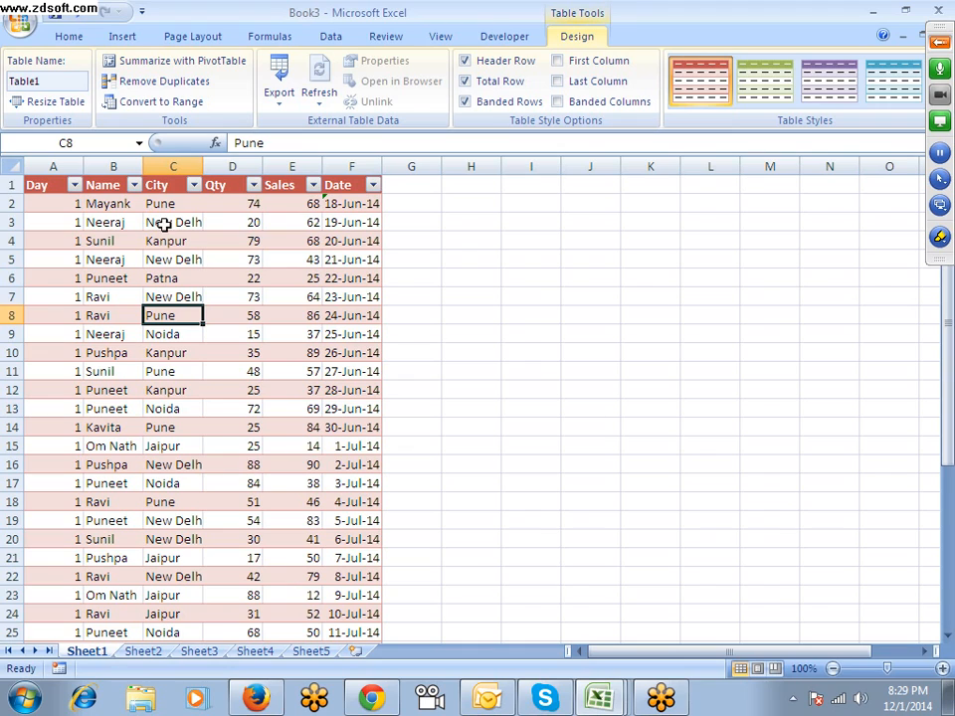
Convert the table to a normal range and review the data down to the total row
{"action": "left_click", "coordinate": [155, 102]}
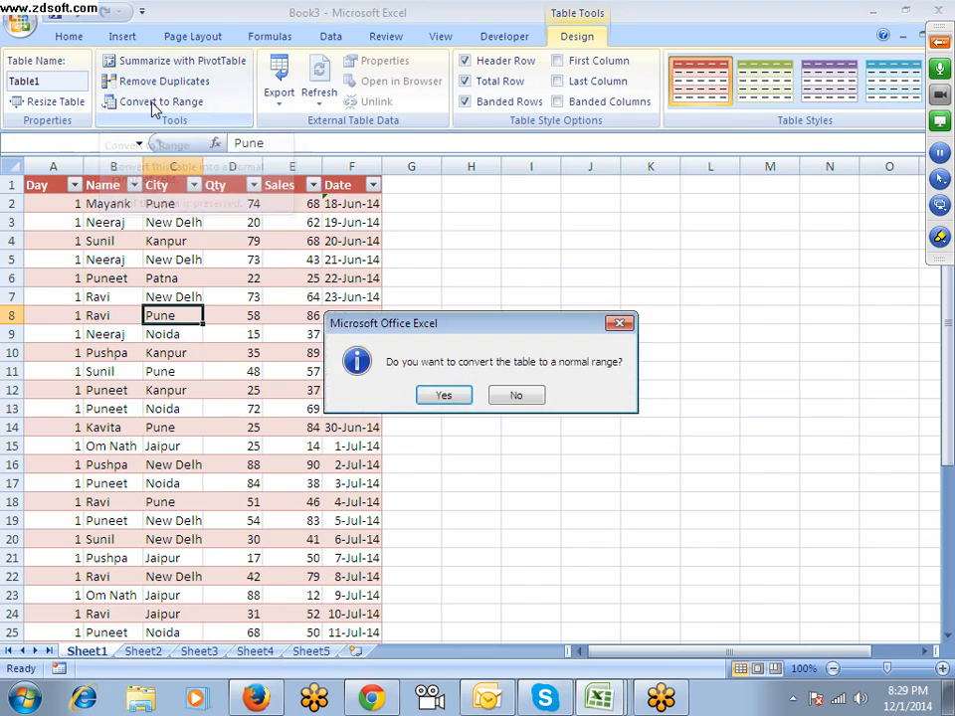
{"action": "left_click", "coordinate": [444, 396]}
{"action": "scroll", "coordinate": [283, 407], "scroll_direction": "down", "scroll_amount": 7}
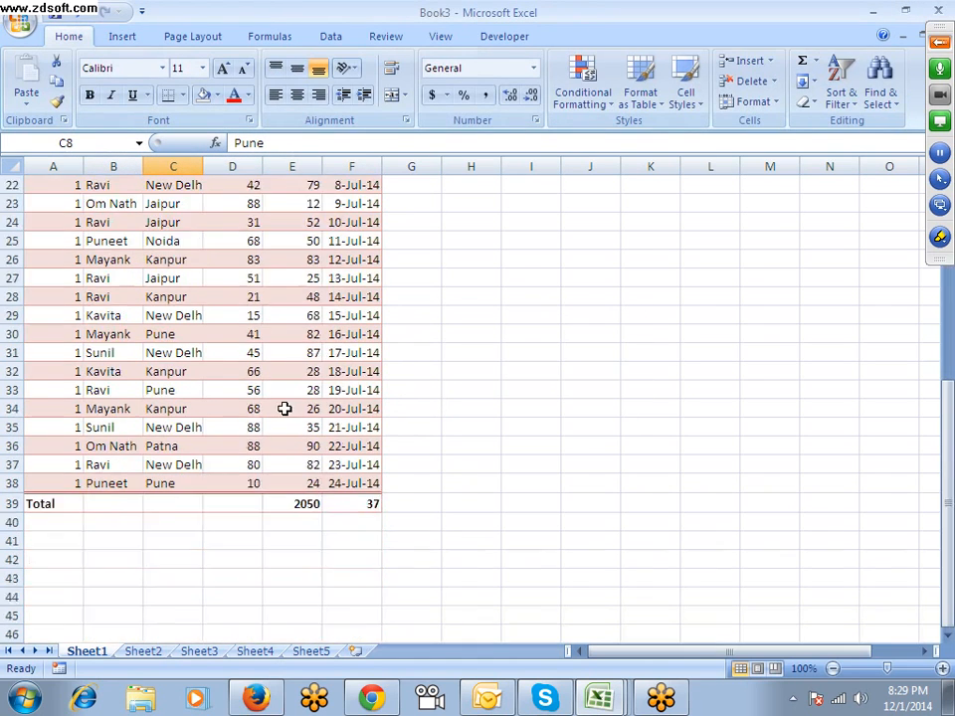
{"action": "scroll", "coordinate": [284, 410], "scroll_direction": "up", "scroll_amount": 7}
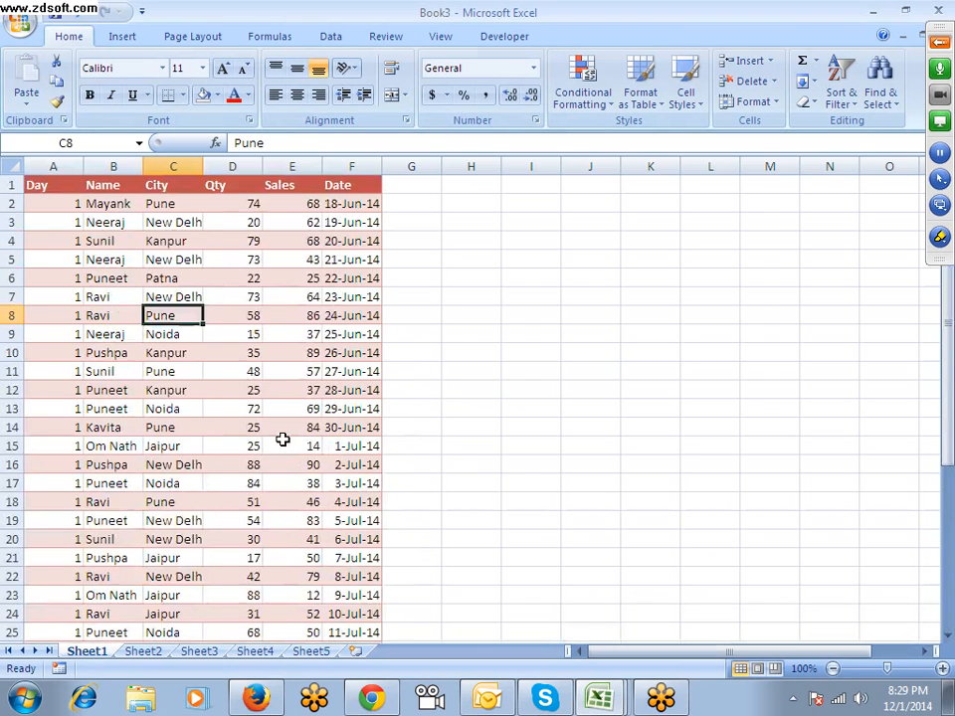
{"action": "scroll", "coordinate": [283, 439], "scroll_direction": "down", "scroll_amount": 3}
{"action": "scroll", "coordinate": [283, 439], "scroll_direction": "up", "scroll_amount": 3}
Apply the Input cell style to the empty range H4:L15
{"action": "left_click", "coordinate": [126, 35]}
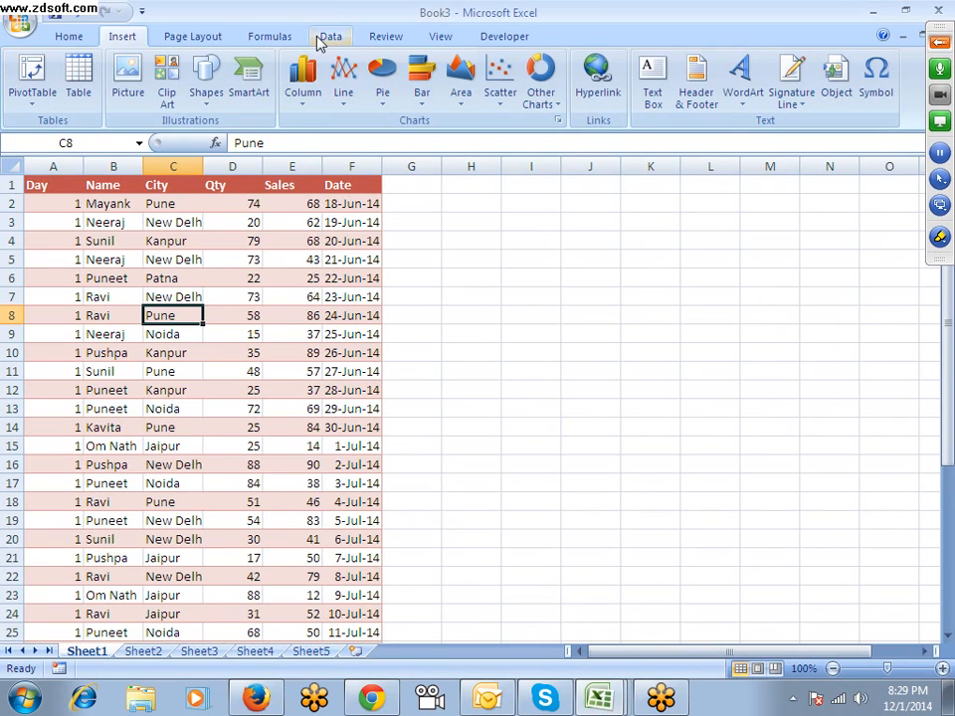
{"action": "left_click", "coordinate": [194, 37]}
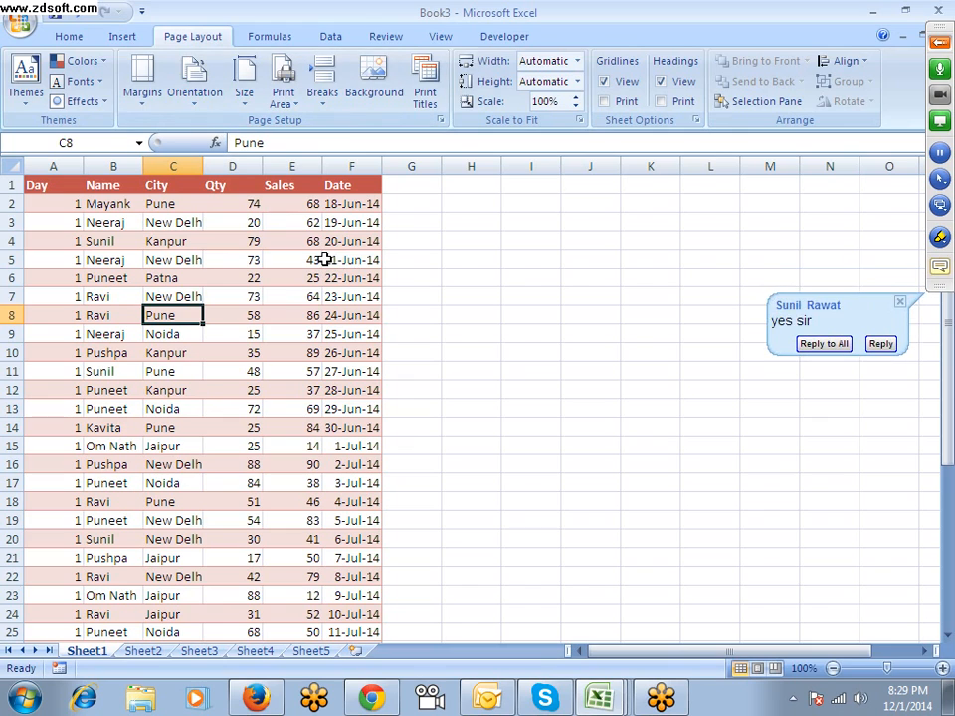
{"action": "left_click", "coordinate": [464, 288]}
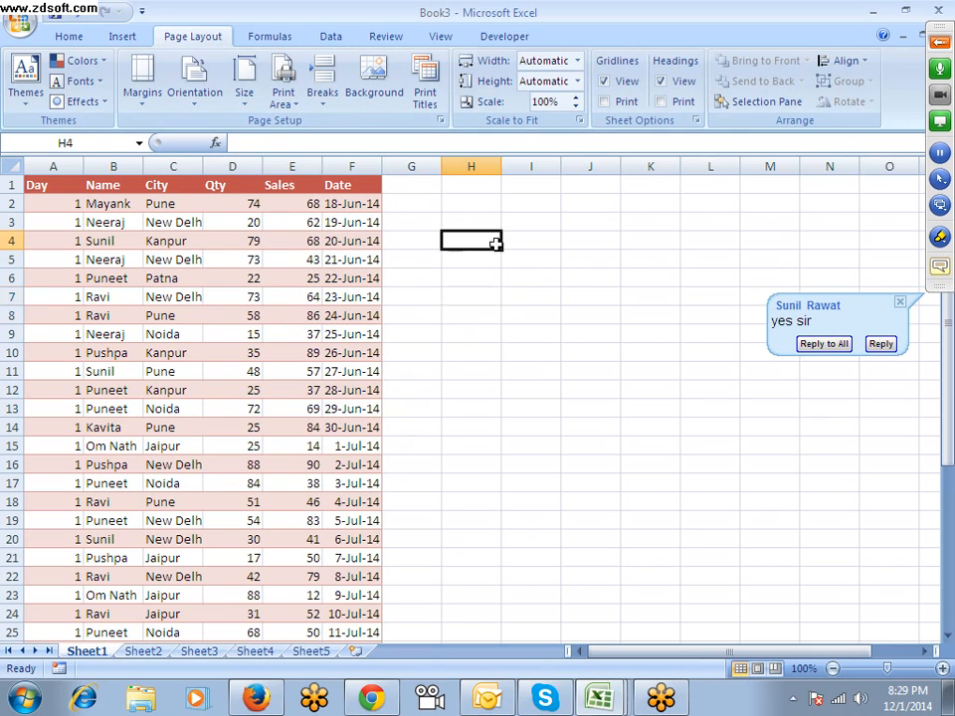
{"action": "left_click_drag", "start_coordinate": [494, 240], "coordinate": [703, 441]}
{"action": "left_click", "coordinate": [70, 37]}
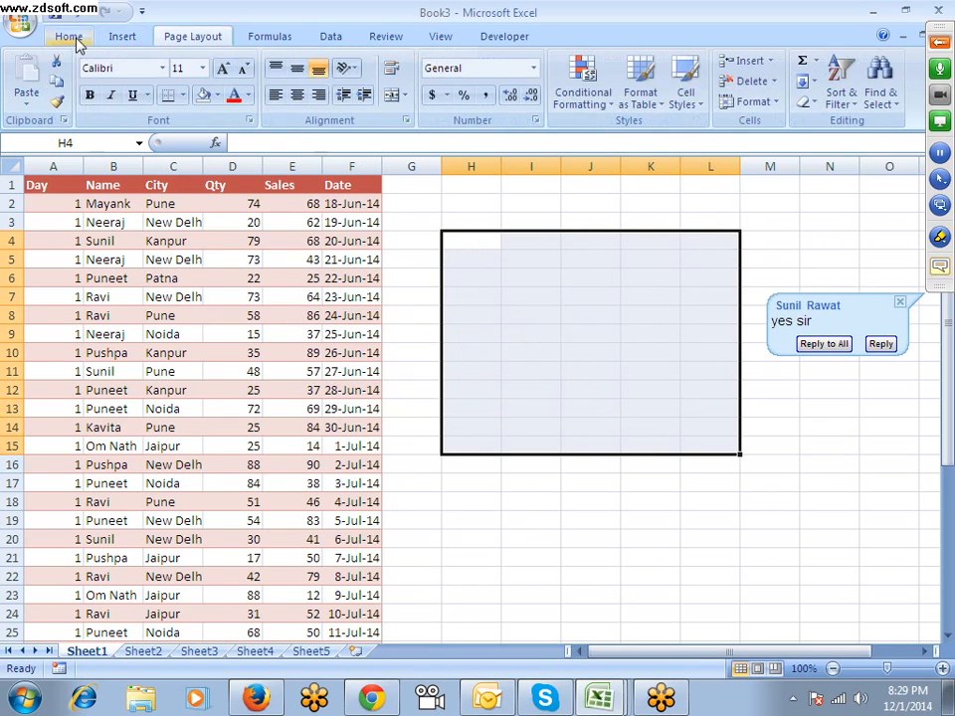
{"action": "left_click", "coordinate": [698, 108]}
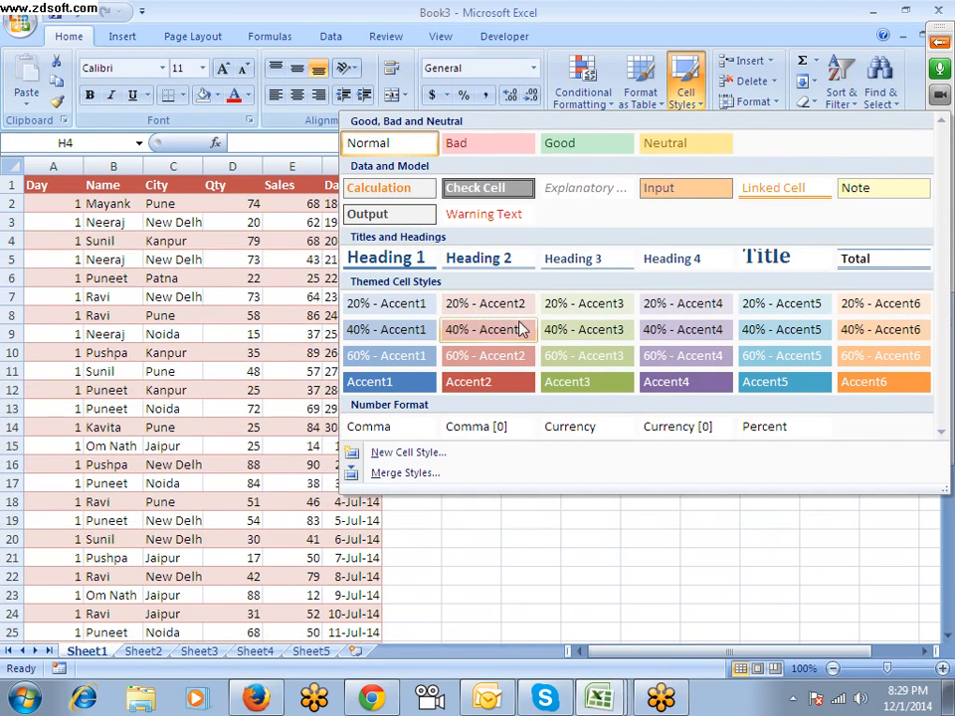
{"action": "left_click", "coordinate": [672, 195]}
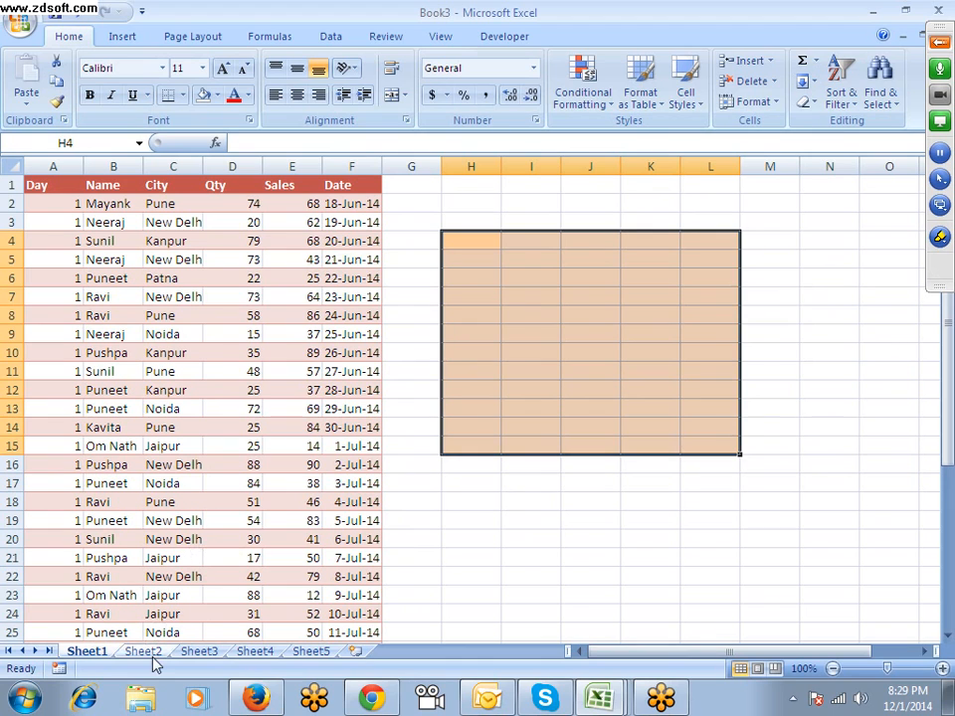
Try inserting a blank column before the Qty column twice, undoing each insertion
{"action": "left_click", "coordinate": [224, 465]}
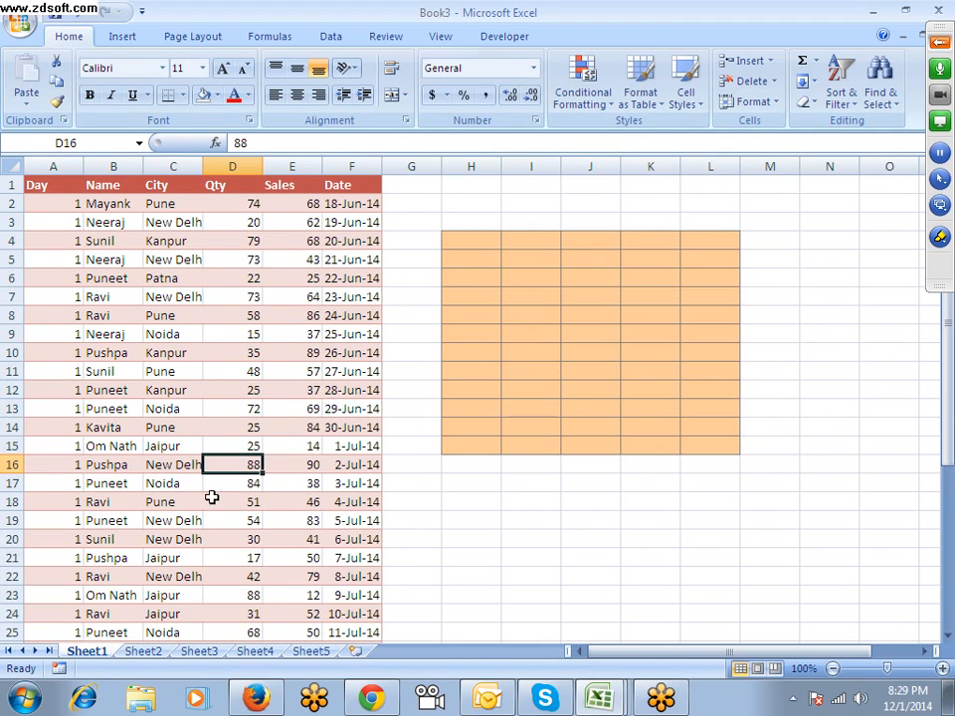
{"action": "left_click", "coordinate": [225, 164]}
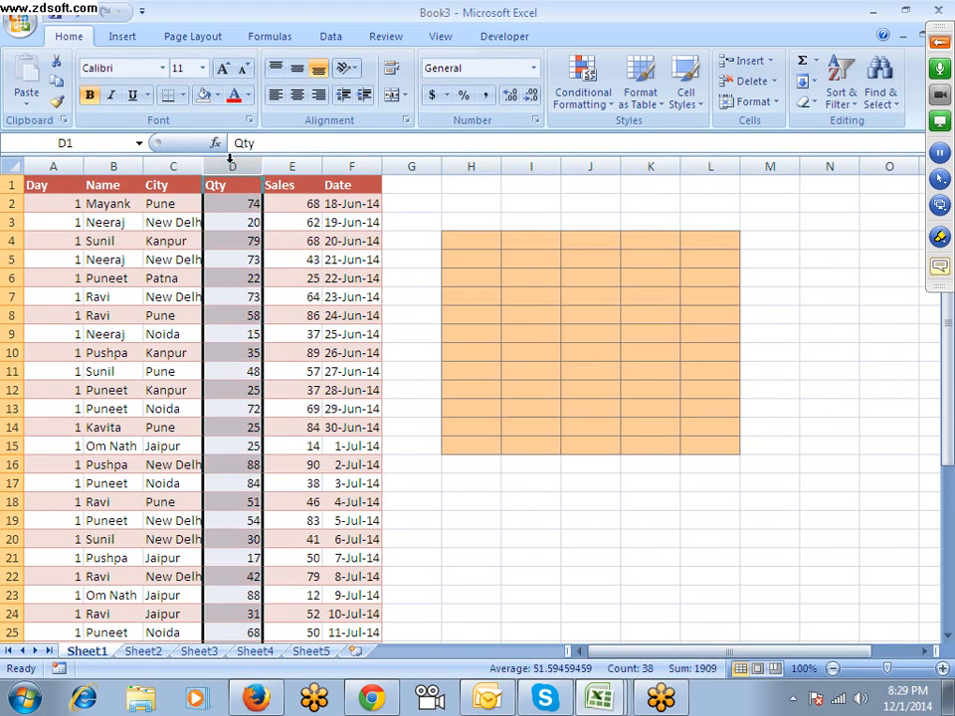
{"action": "left_click", "coordinate": [744, 61]}
{"action": "key", "text": "ctrl+z"}
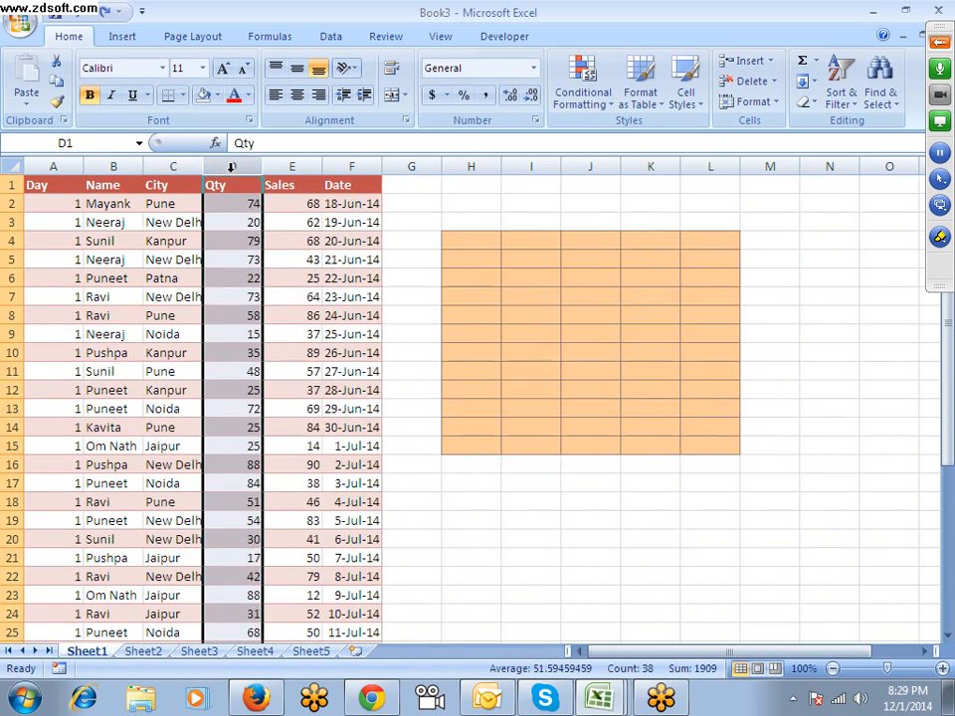
{"action": "right_click", "coordinate": [233, 167]}
{"action": "left_click", "coordinate": [271, 262]}
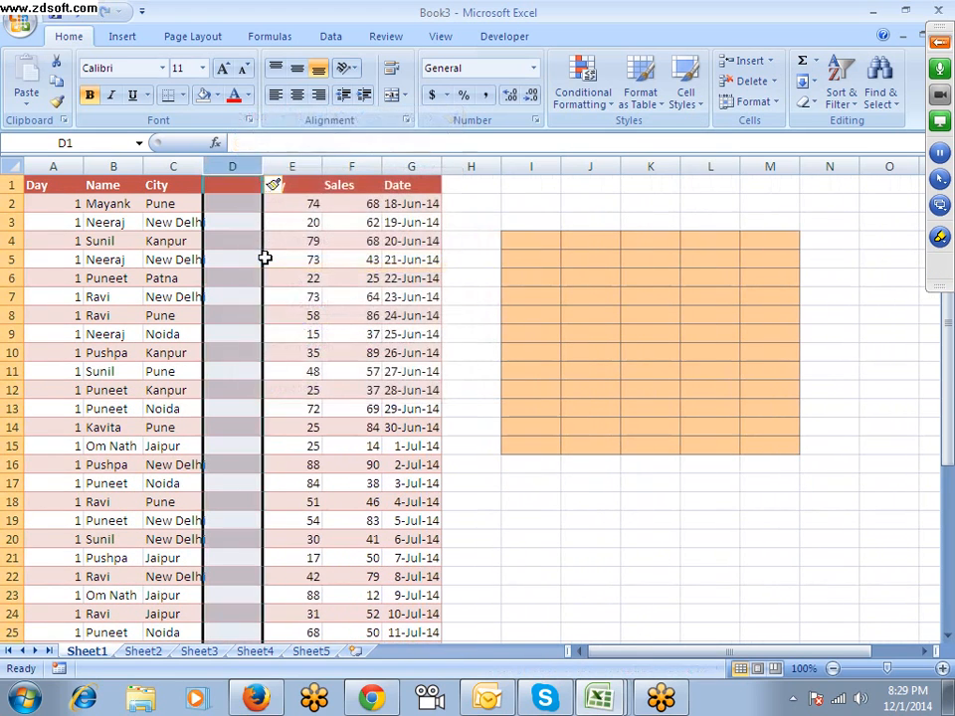
{"action": "key", "text": "ctrl+z"}
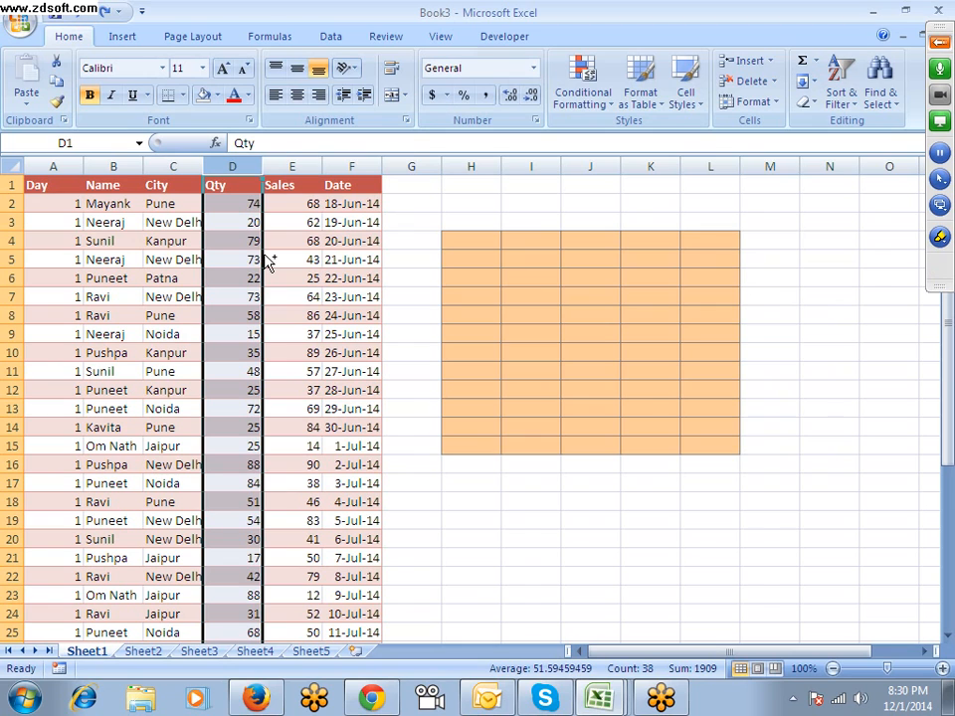
Redo the blank column insertion before the Qty column and undo it once more
{"action": "key", "text": "ctrl+y"}
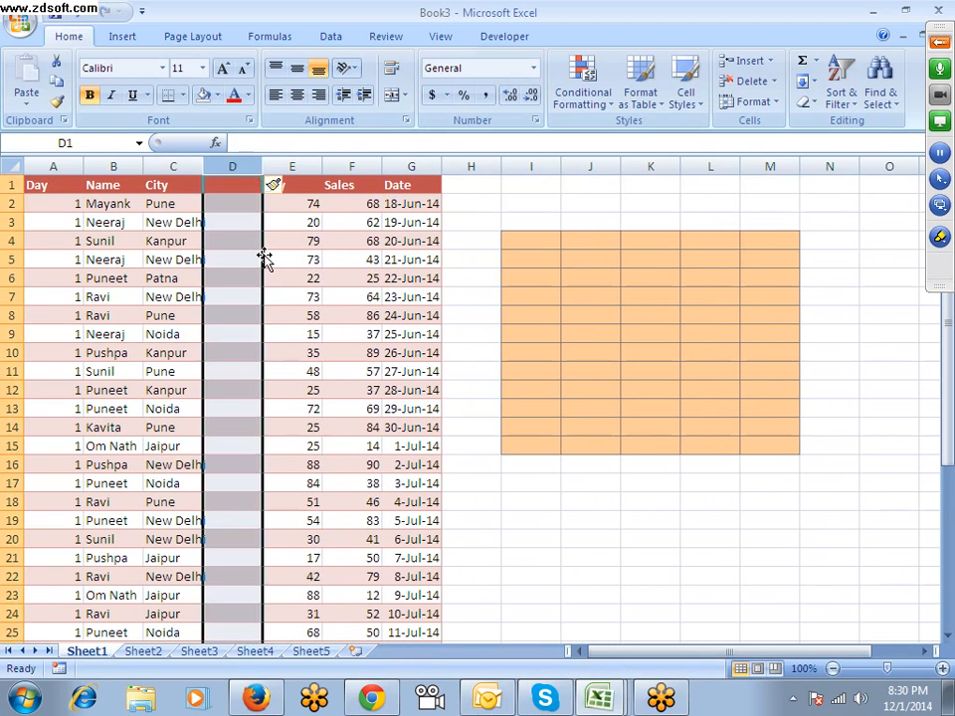
{"action": "key", "text": "ctrl+z"}
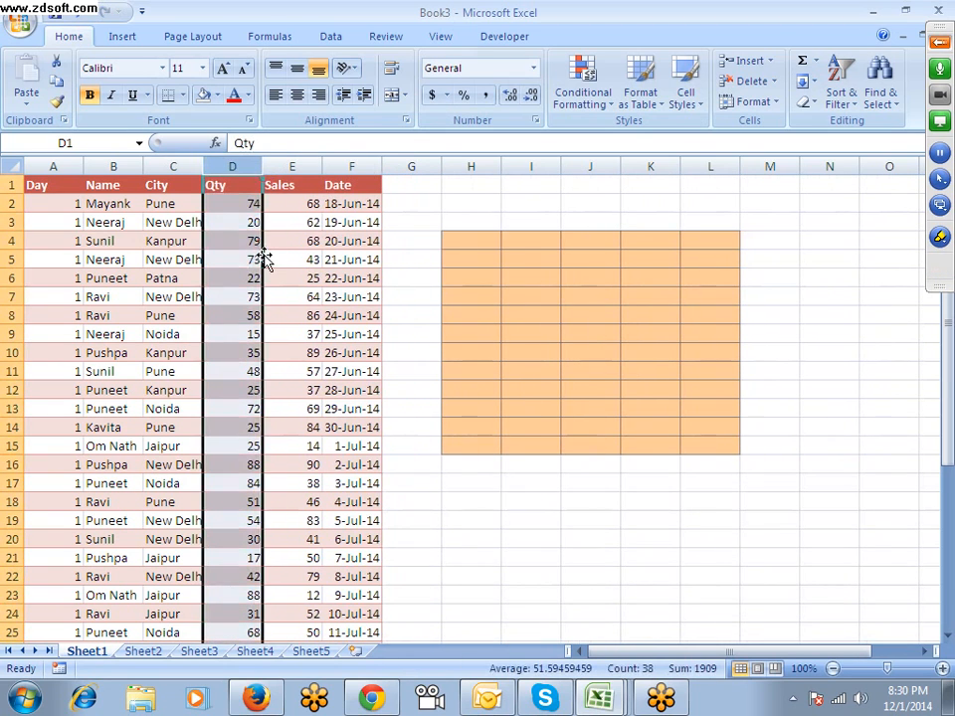
{"action": "left_click", "coordinate": [765, 62]}
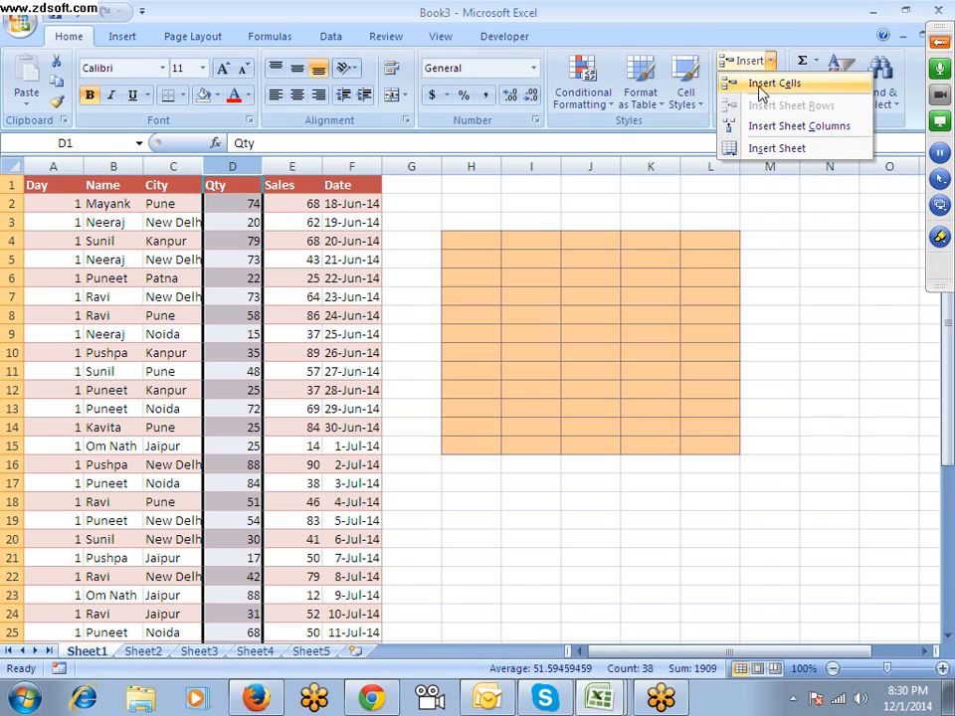
{"action": "left_click", "coordinate": [316, 220]}
{"action": "left_click", "coordinate": [308, 221]}
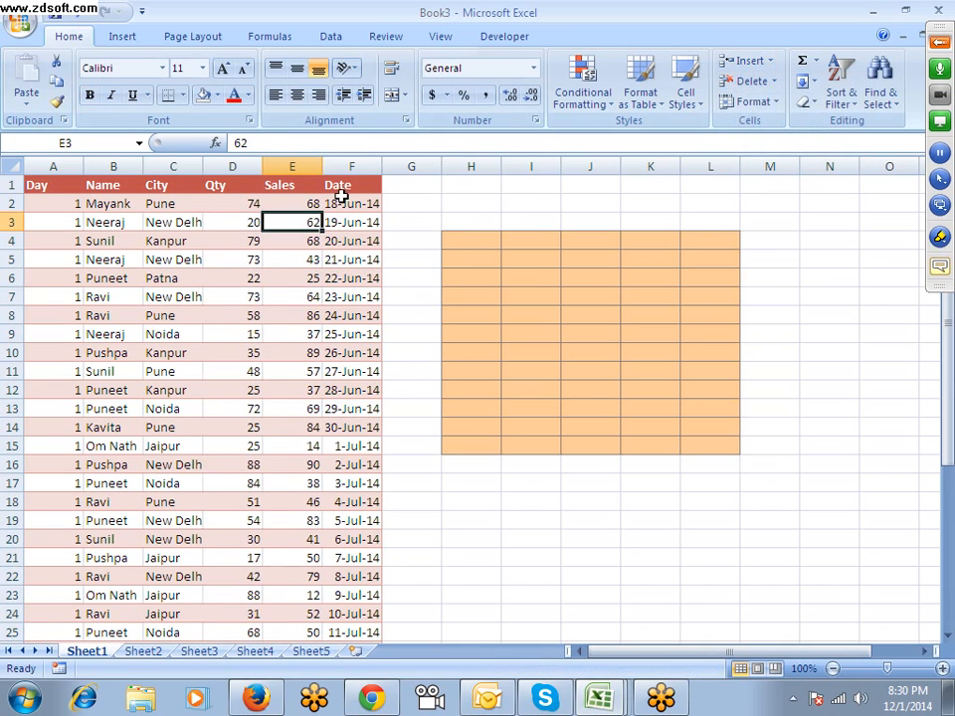
{"action": "left_click", "coordinate": [775, 81]}
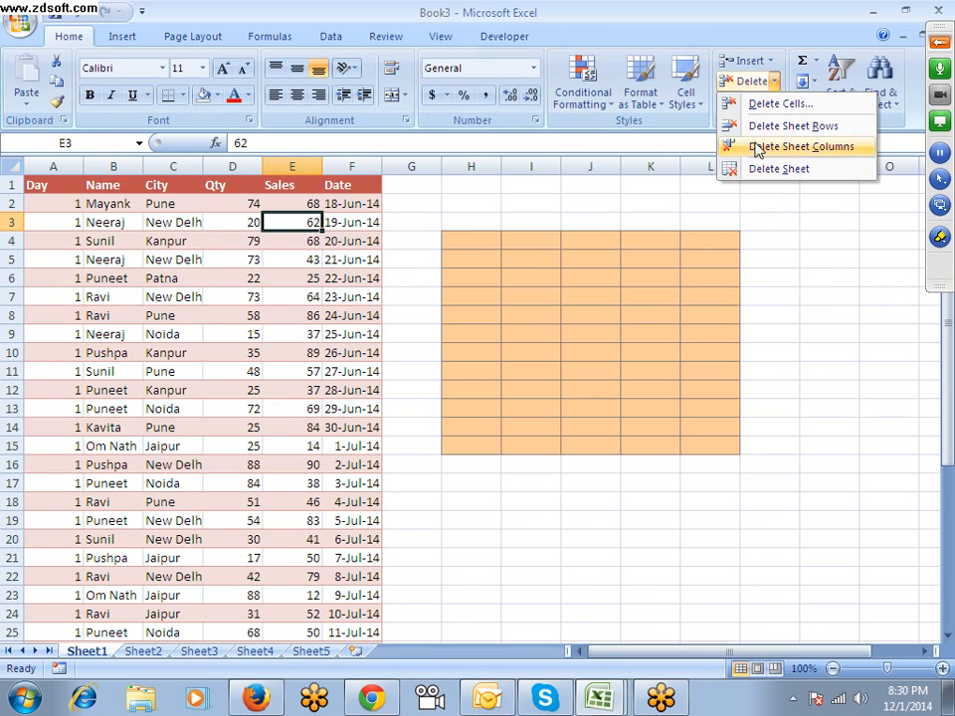
{"action": "left_click", "coordinate": [253, 219]}
{"action": "left_click", "coordinate": [191, 203]}
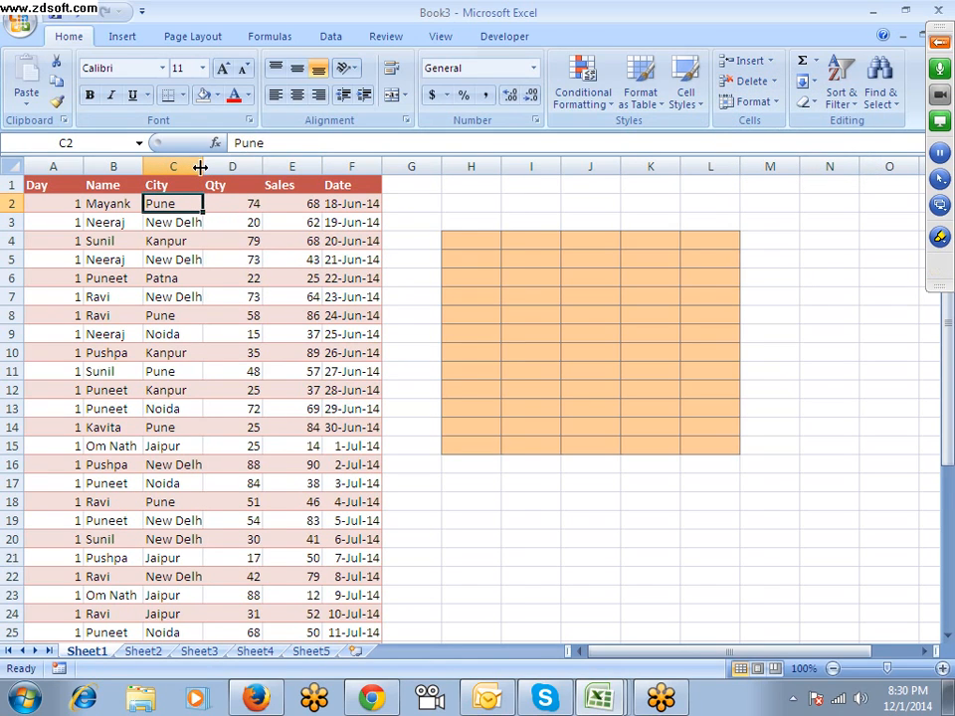
AutoFit the City column's width to its contents
{"action": "double_click", "coordinate": [200, 167]}
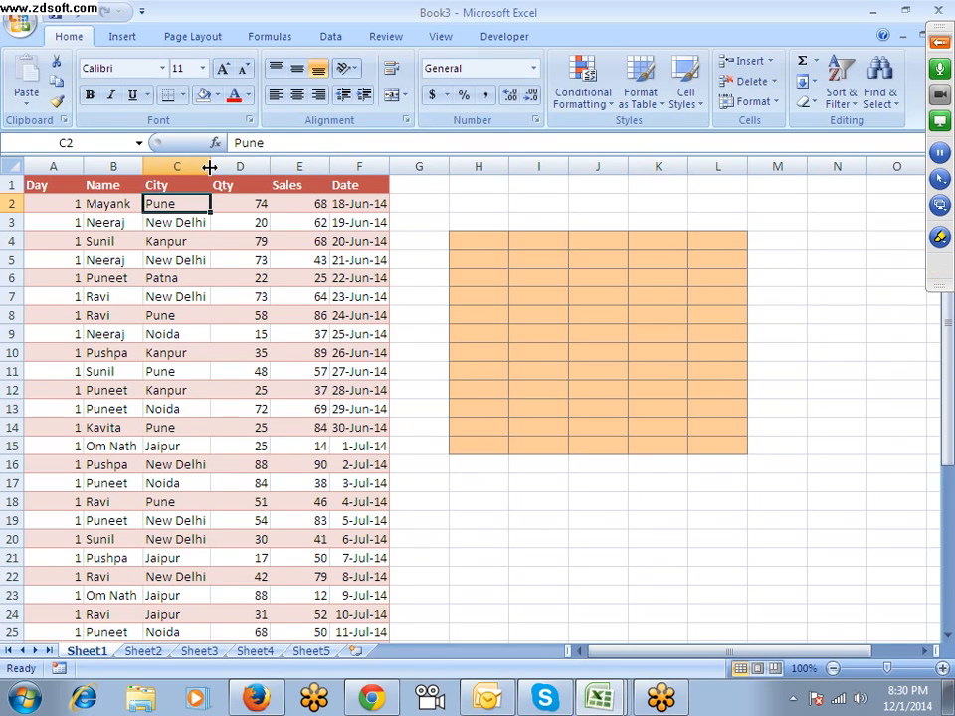
{"action": "left_click", "coordinate": [210, 167]}
{"action": "left_click", "coordinate": [235, 220]}
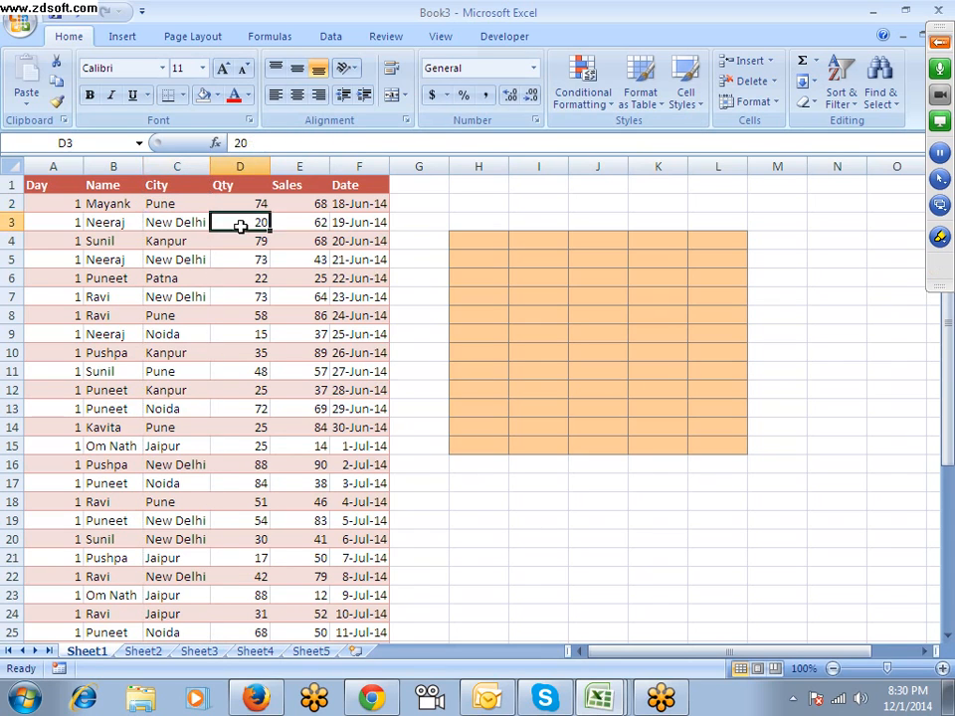
Set the width of the data columns A through F to 12
{"action": "left_click_drag", "start_coordinate": [54, 166], "coordinate": [345, 161]}
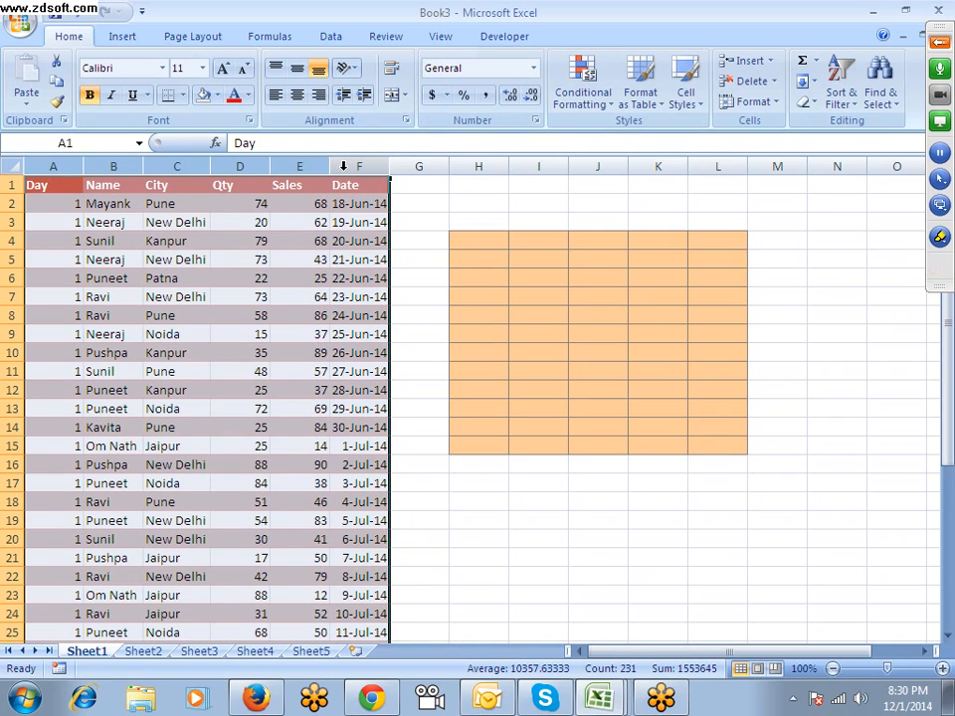
{"action": "left_click", "coordinate": [777, 108]}
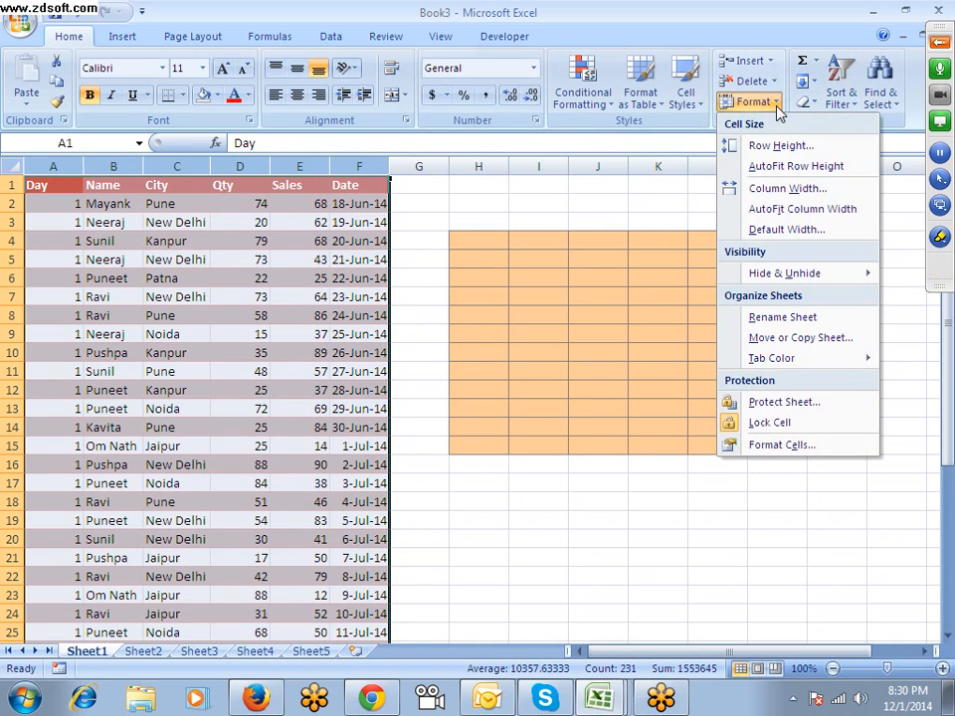
{"action": "left_click", "coordinate": [809, 188]}
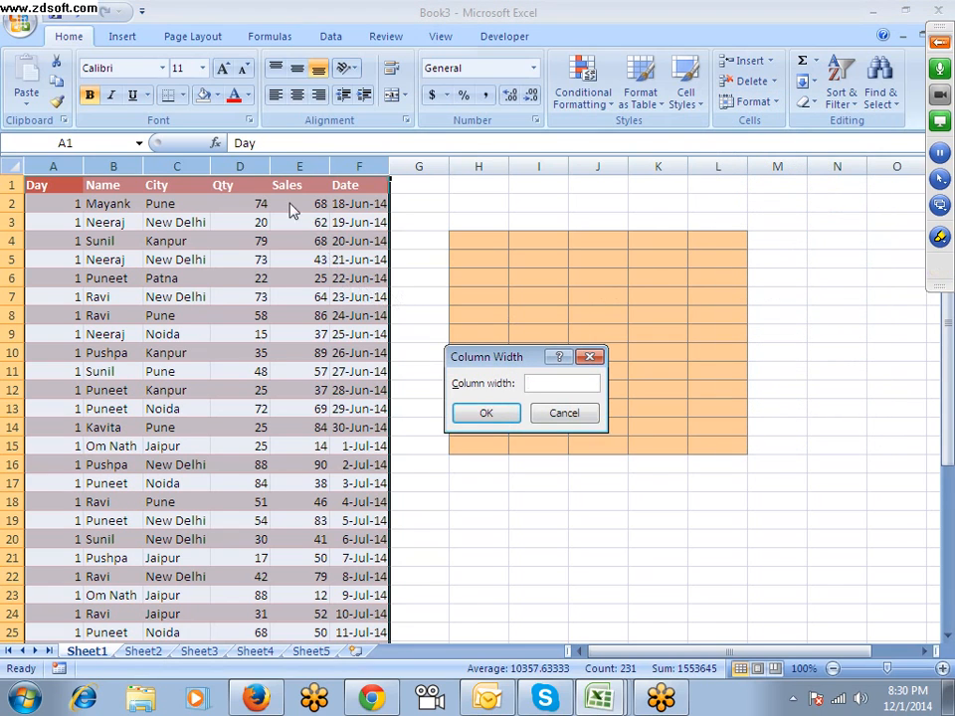
{"action": "key", "text": "Escape"}
{"action": "right_click", "coordinate": [245, 159]}
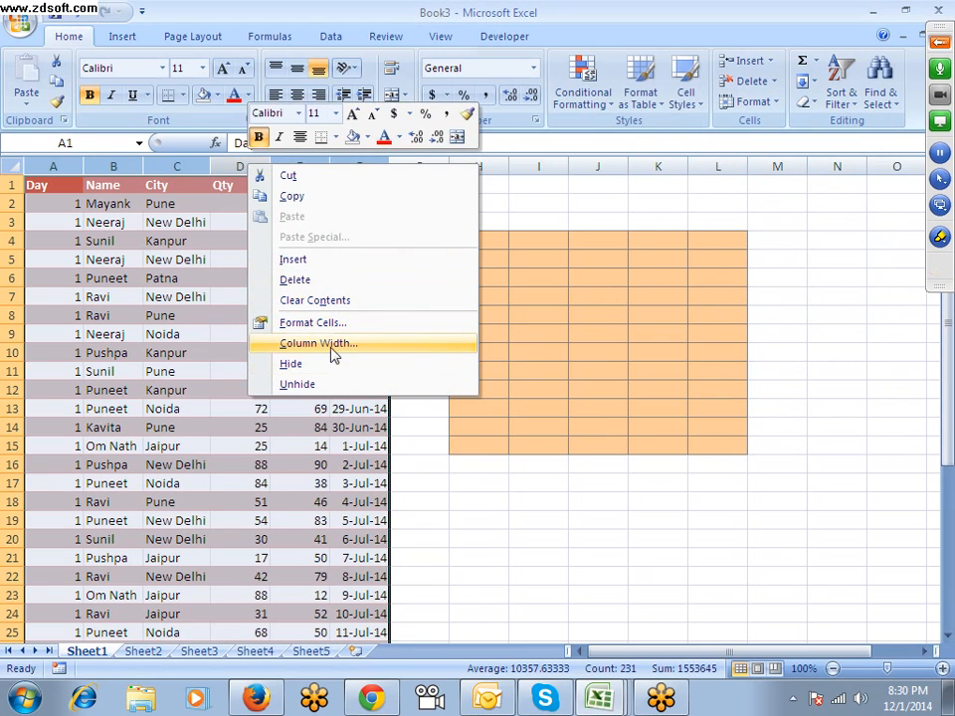
{"action": "left_click", "coordinate": [318, 343]}
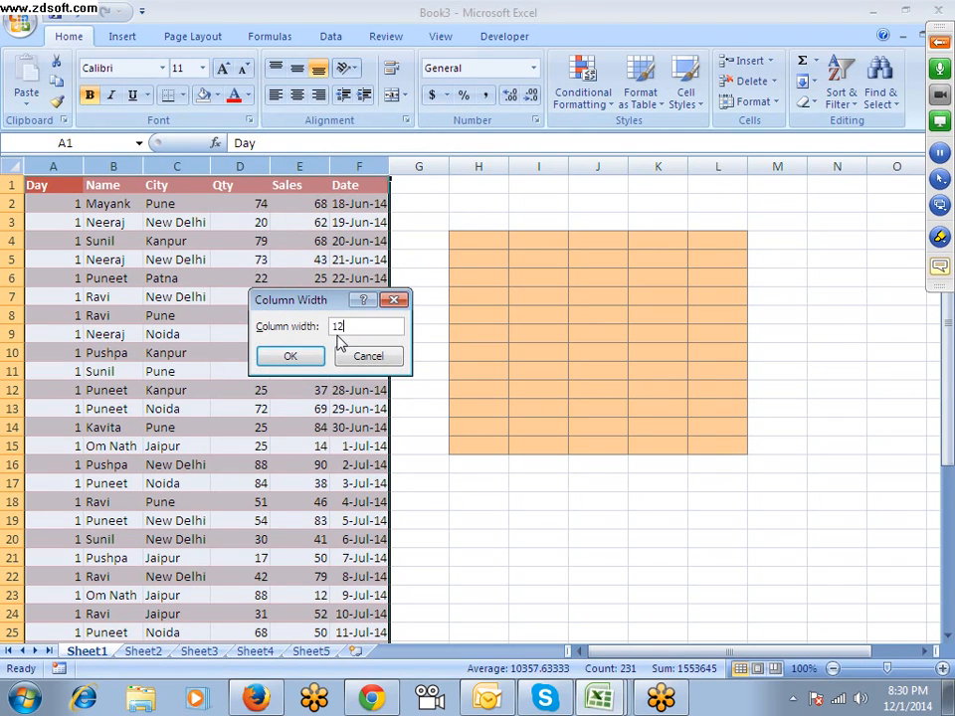
{"action": "key", "text": "Return"}
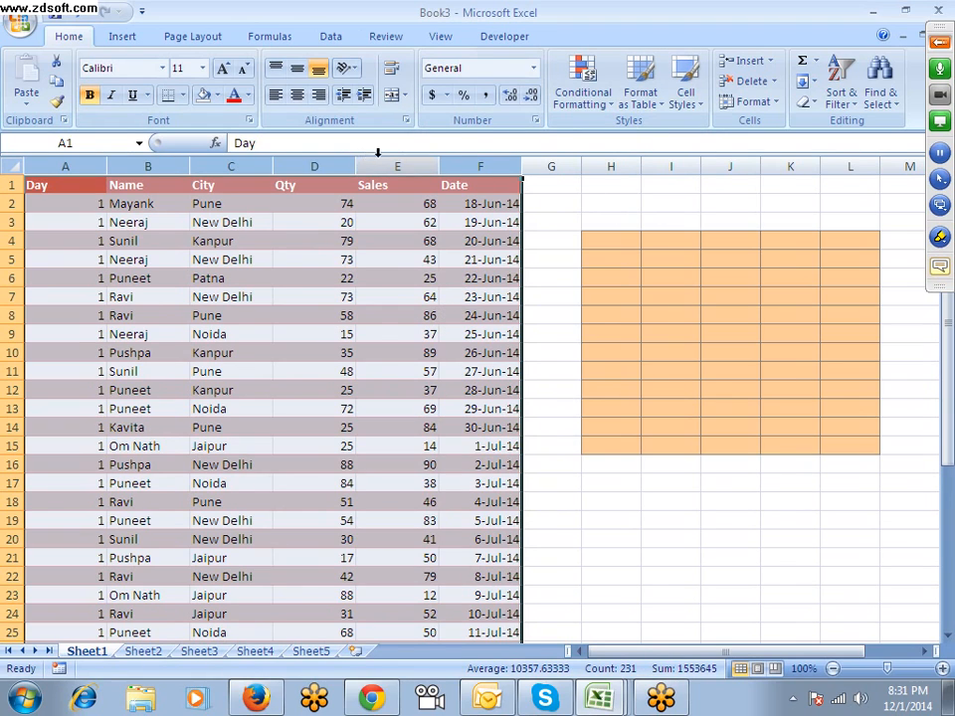
AutoFit the widths of the selected data columns A through F
{"action": "left_click", "coordinate": [777, 104]}
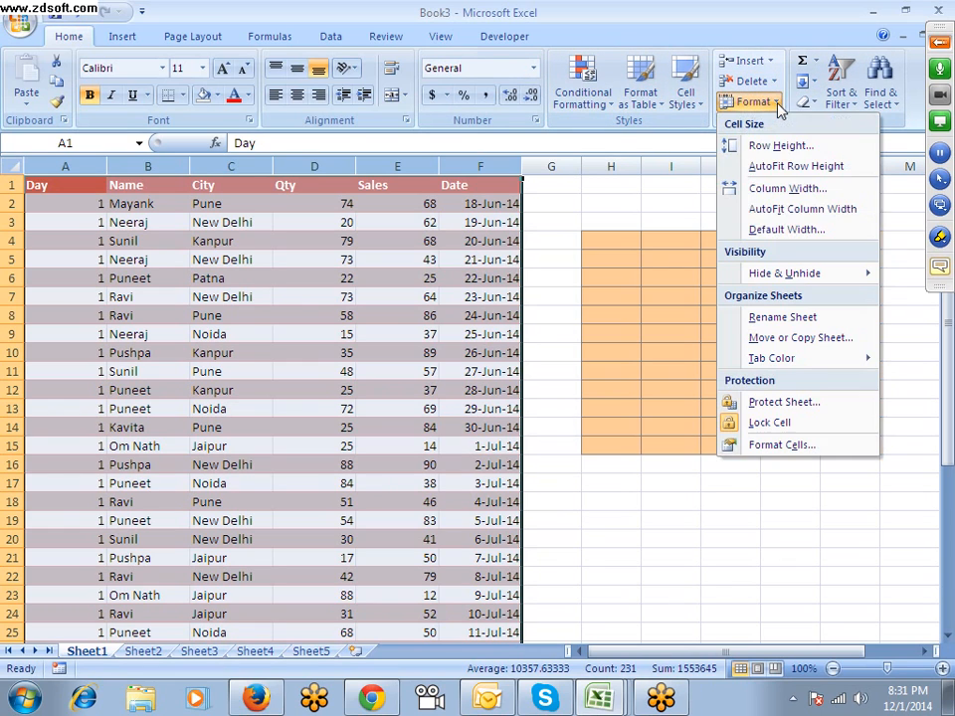
{"action": "left_click", "coordinate": [791, 208]}
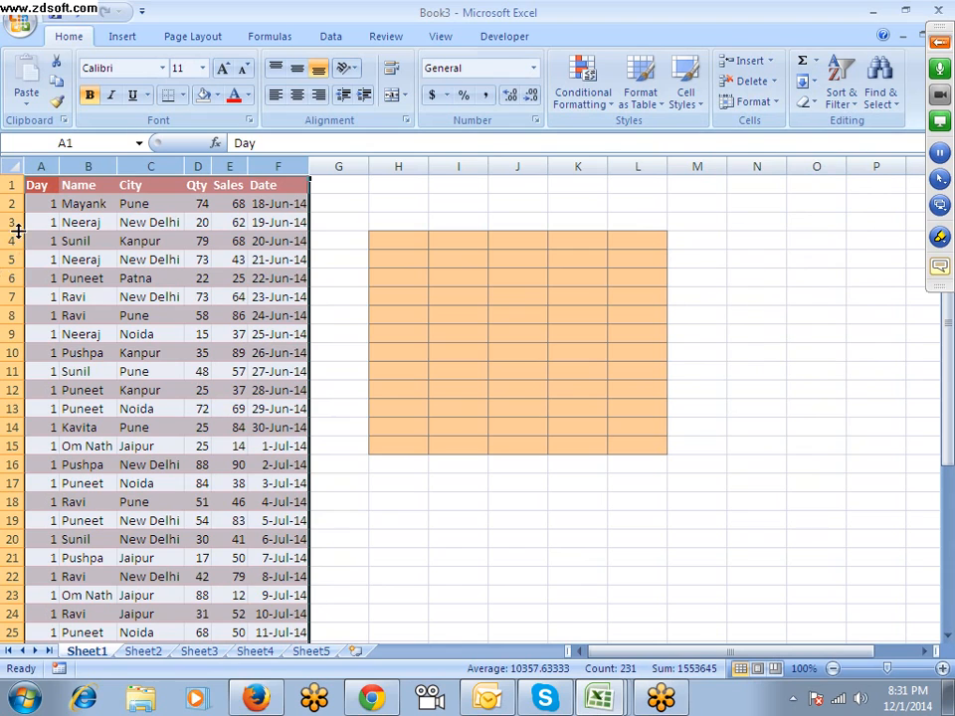
{"action": "left_click_drag", "start_coordinate": [15, 222], "coordinate": [15, 353]}
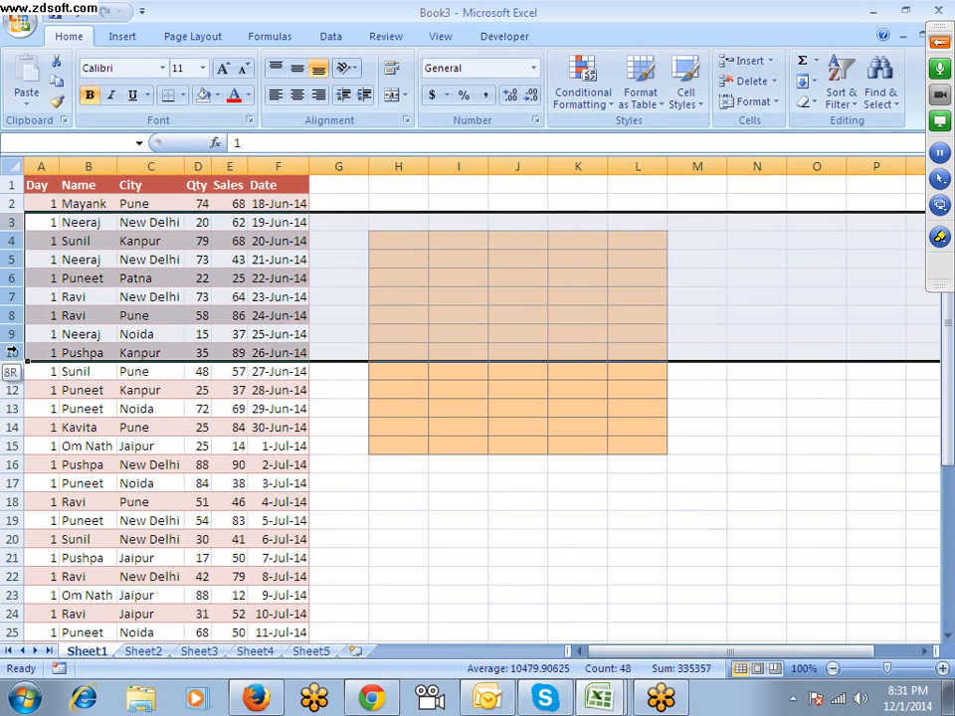
{"action": "left_click", "coordinate": [776, 101]}
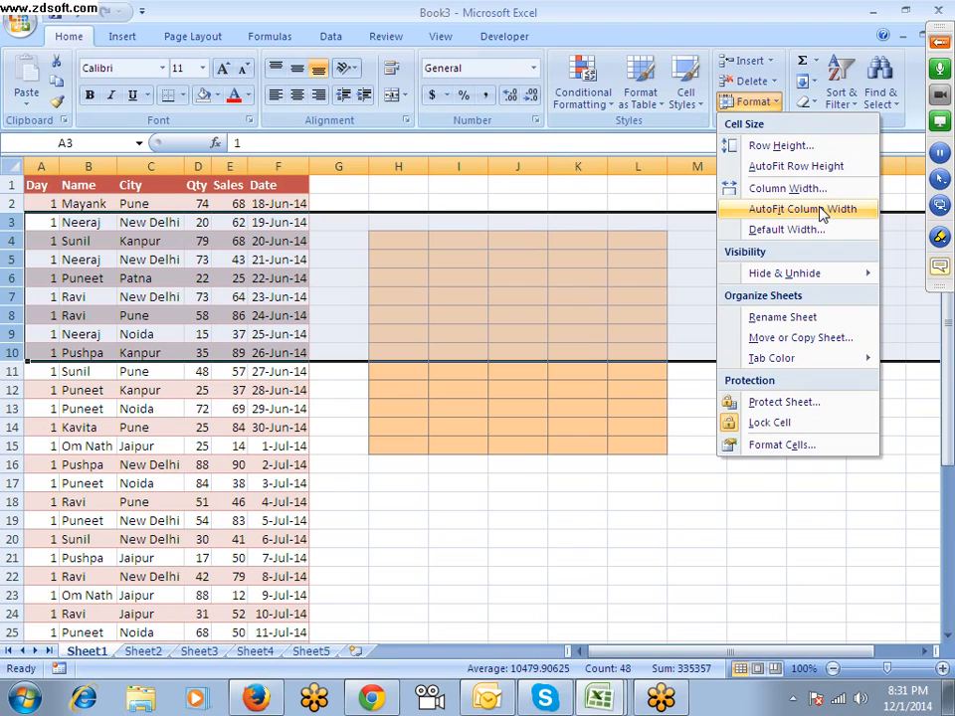
{"action": "left_click", "coordinate": [226, 289]}
{"action": "left_click", "coordinate": [213, 279]}
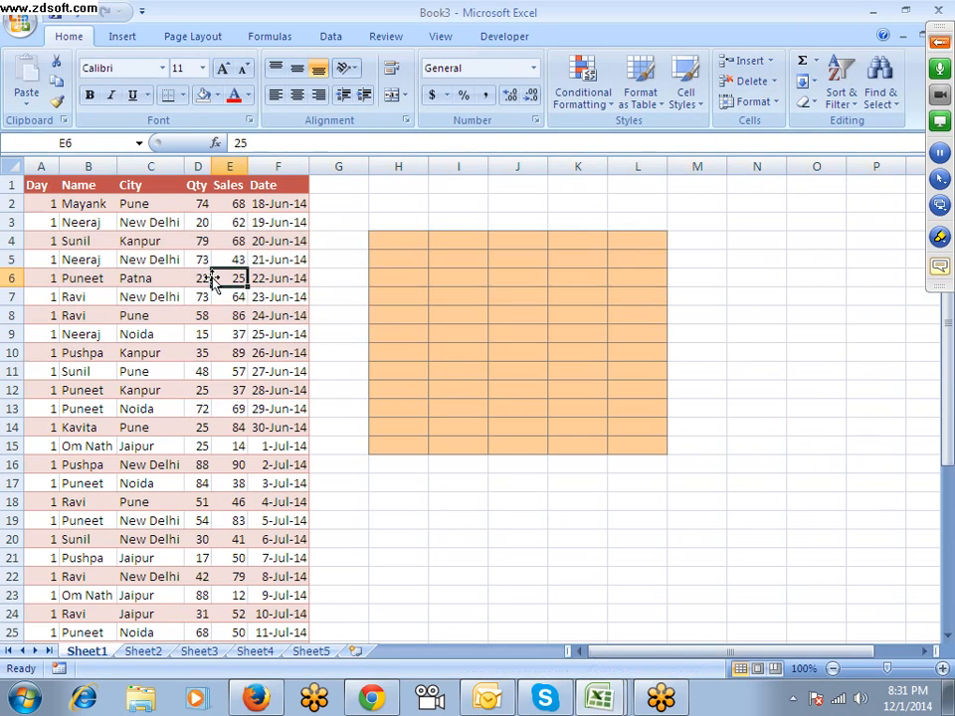
Add a new worksheet and check the width of its column B
{"action": "left_click", "coordinate": [356, 651]}
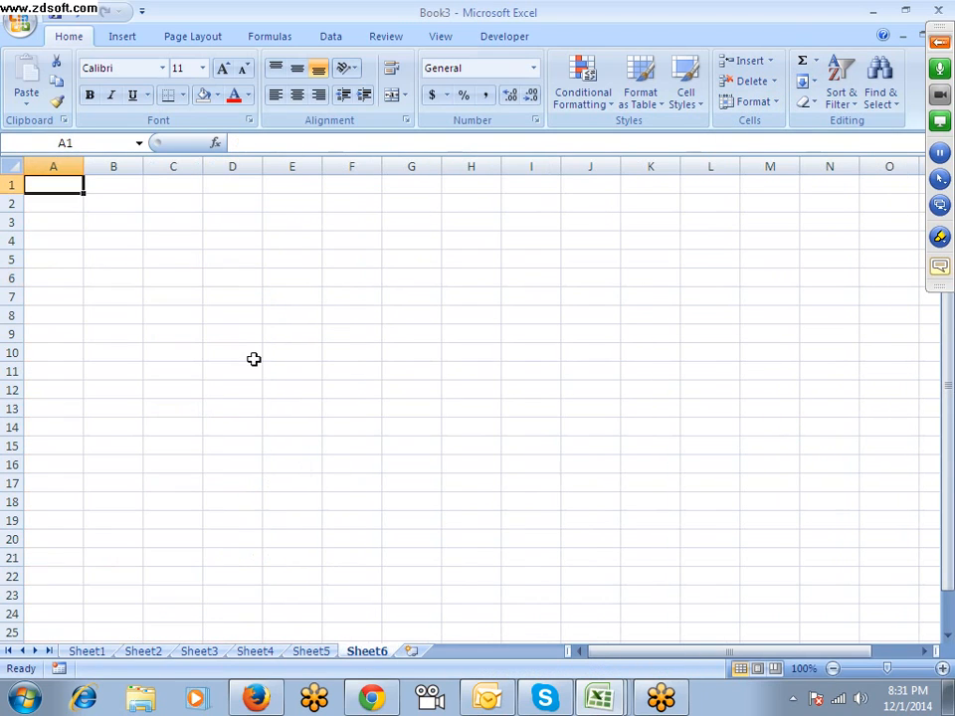
{"action": "left_click_drag", "start_coordinate": [146, 166], "coordinate": [146, 166]}
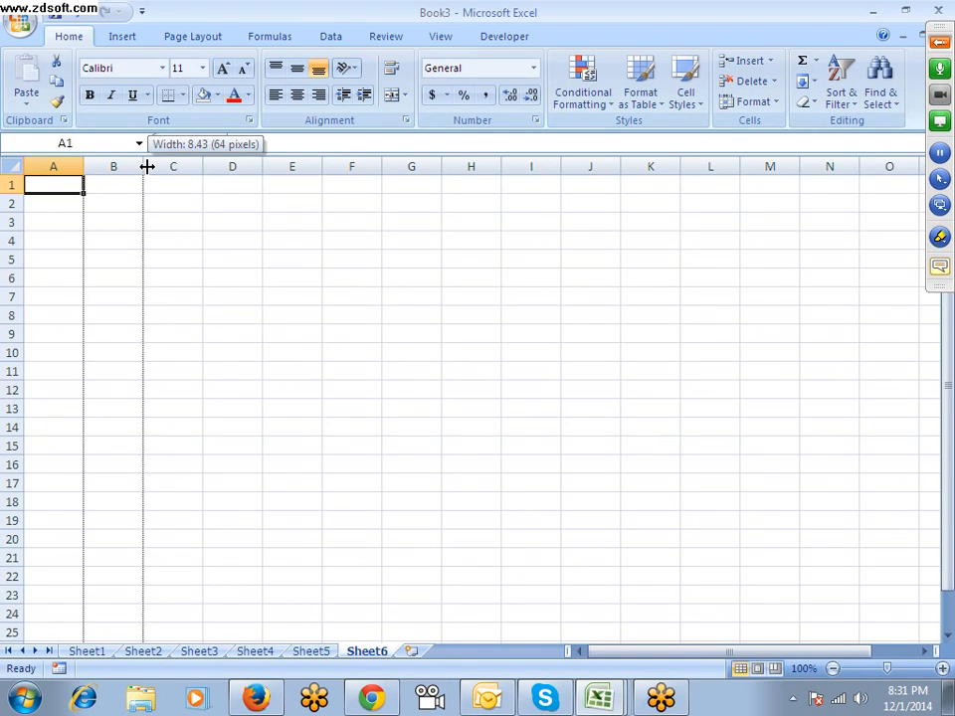
{"action": "left_click_drag", "start_coordinate": [146, 166], "coordinate": [146, 166]}
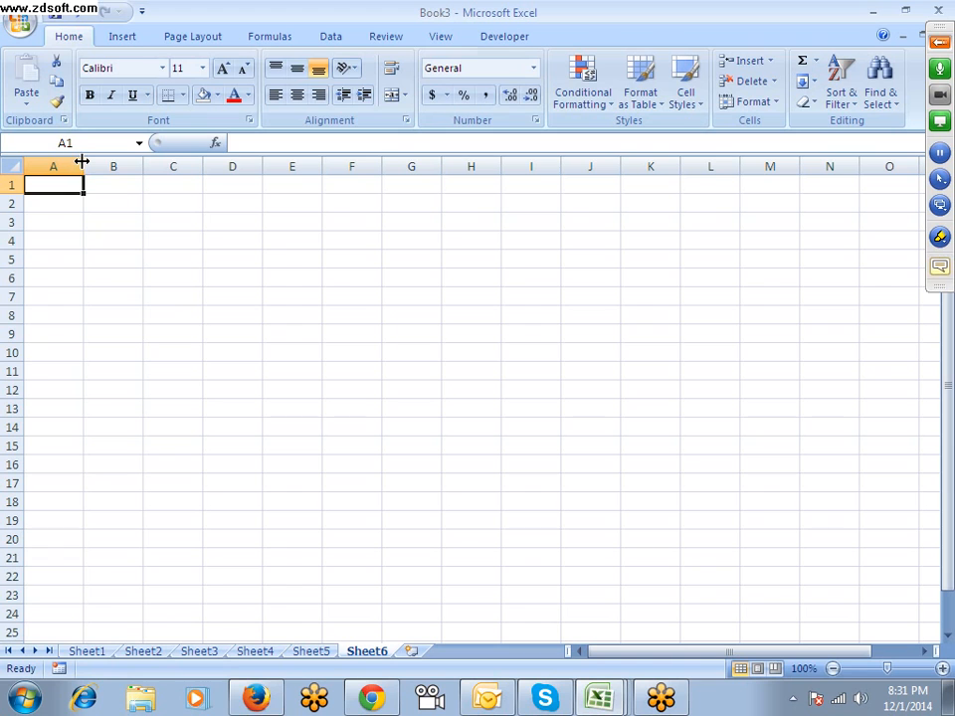
Return to Sheet1 and check the default column width setting for columns A through F without changing it
{"action": "left_click", "coordinate": [94, 654]}
{"action": "left_click_drag", "start_coordinate": [36, 166], "coordinate": [256, 169]}
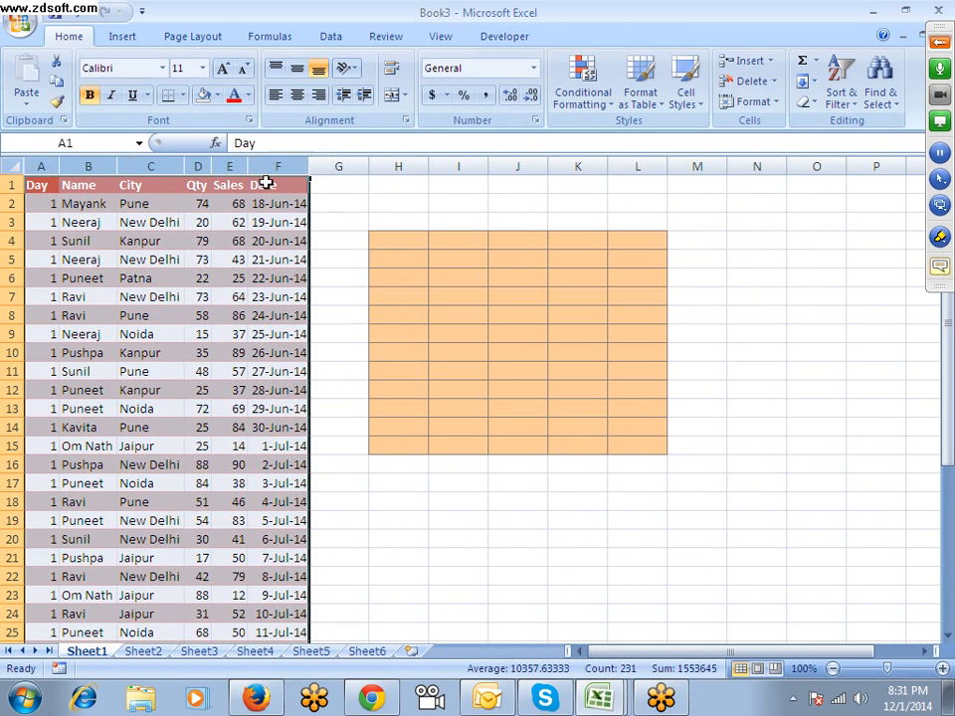
{"action": "left_click", "coordinate": [755, 102]}
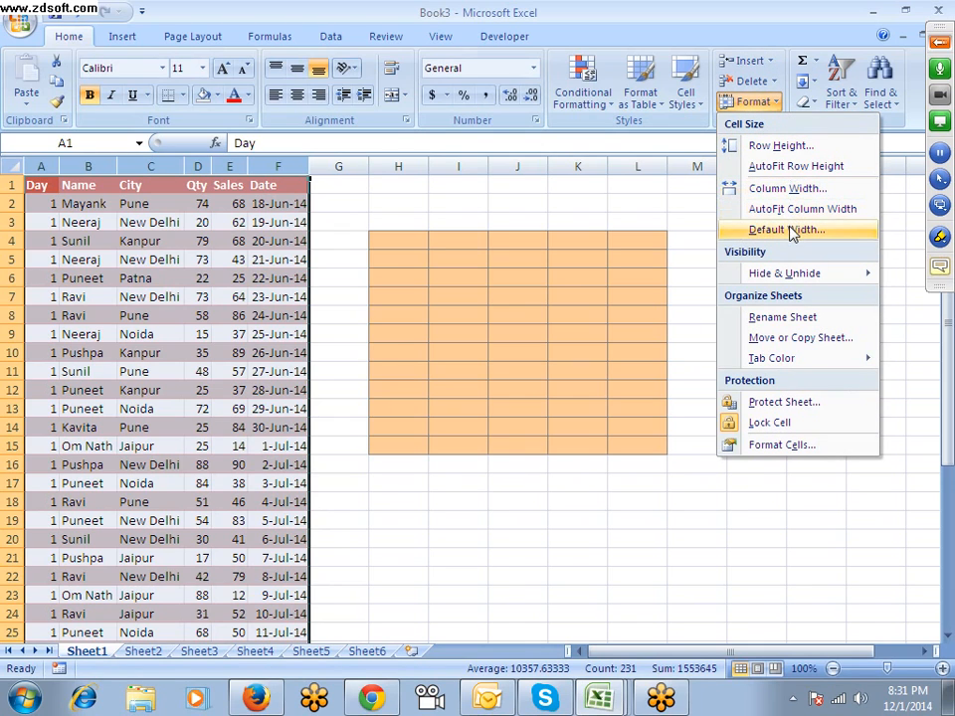
{"action": "left_click", "coordinate": [786, 230]}
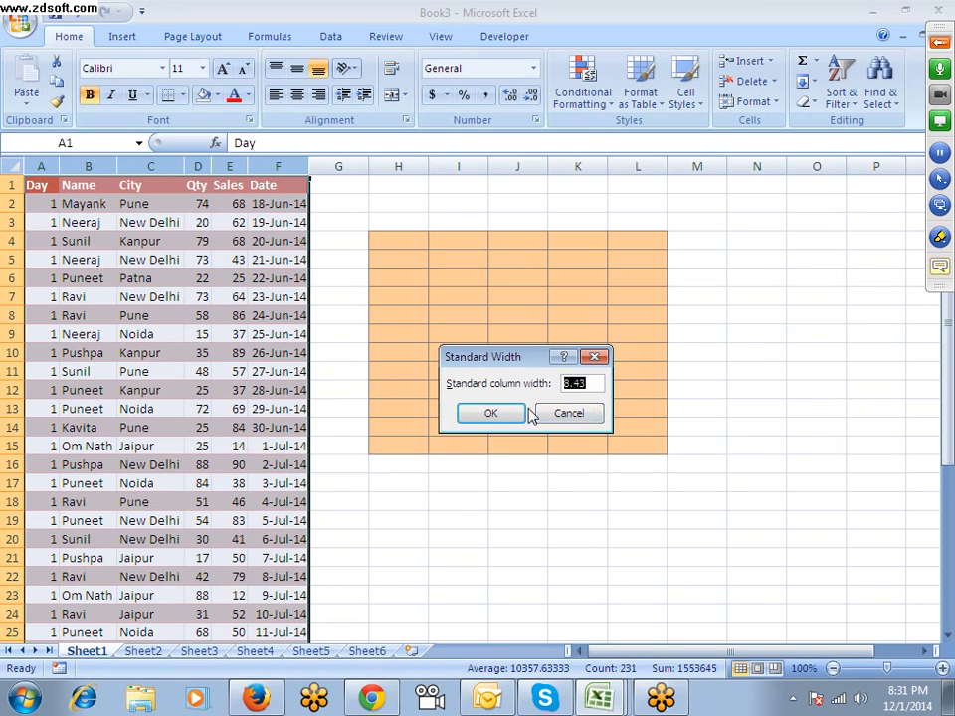
{"action": "left_click", "coordinate": [569, 413]}
{"action": "left_click", "coordinate": [228, 222]}
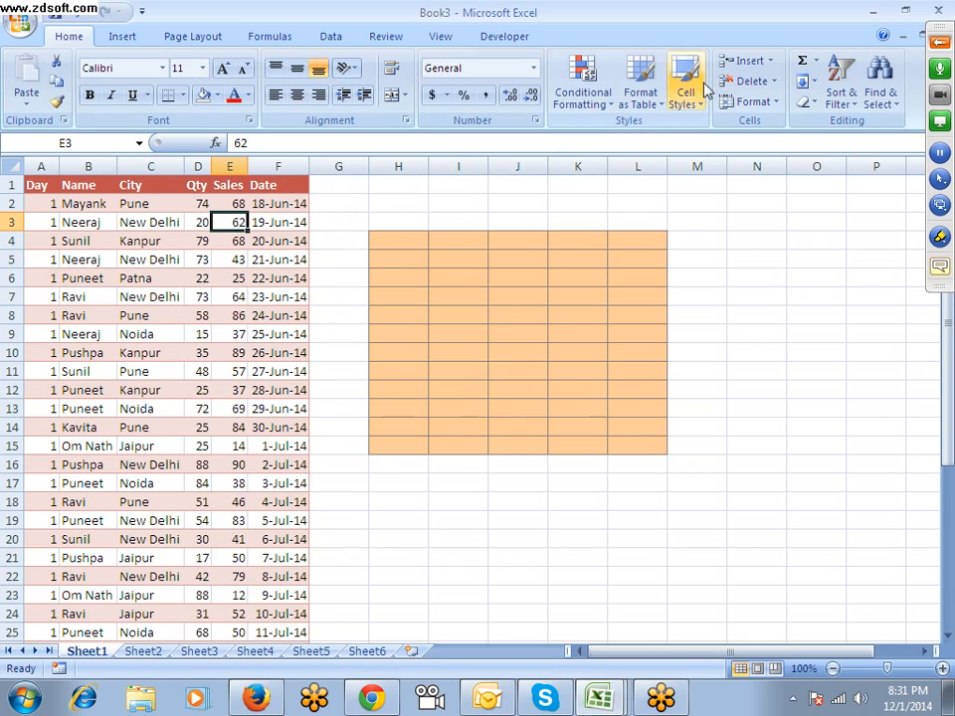
{"action": "left_click", "coordinate": [806, 80]}
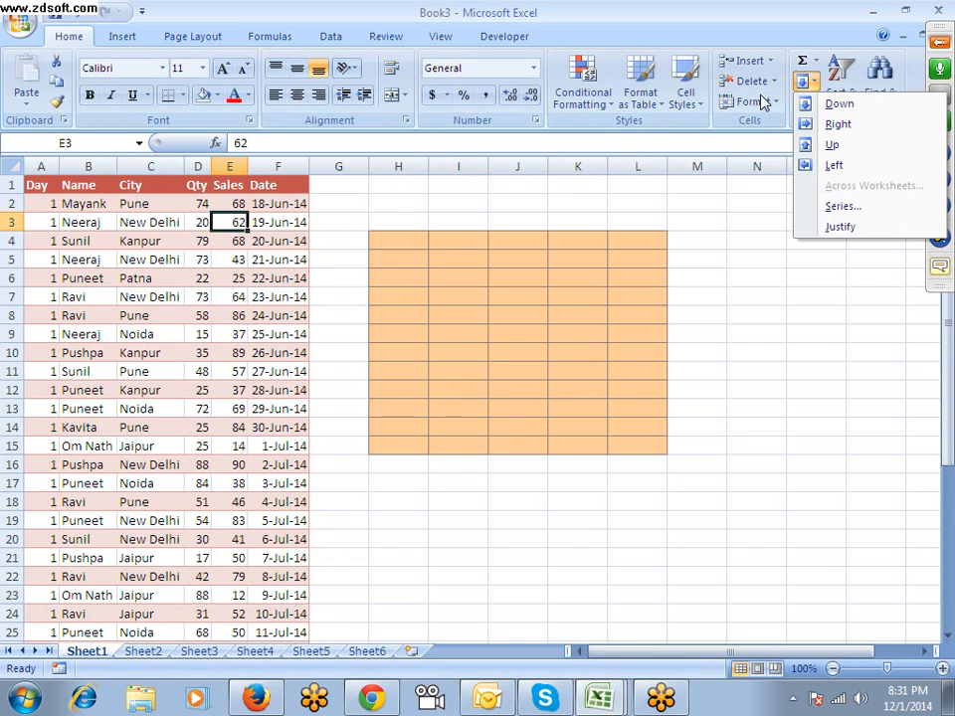
{"action": "left_click", "coordinate": [746, 82]}
{"action": "key", "text": "ctrl+z"}
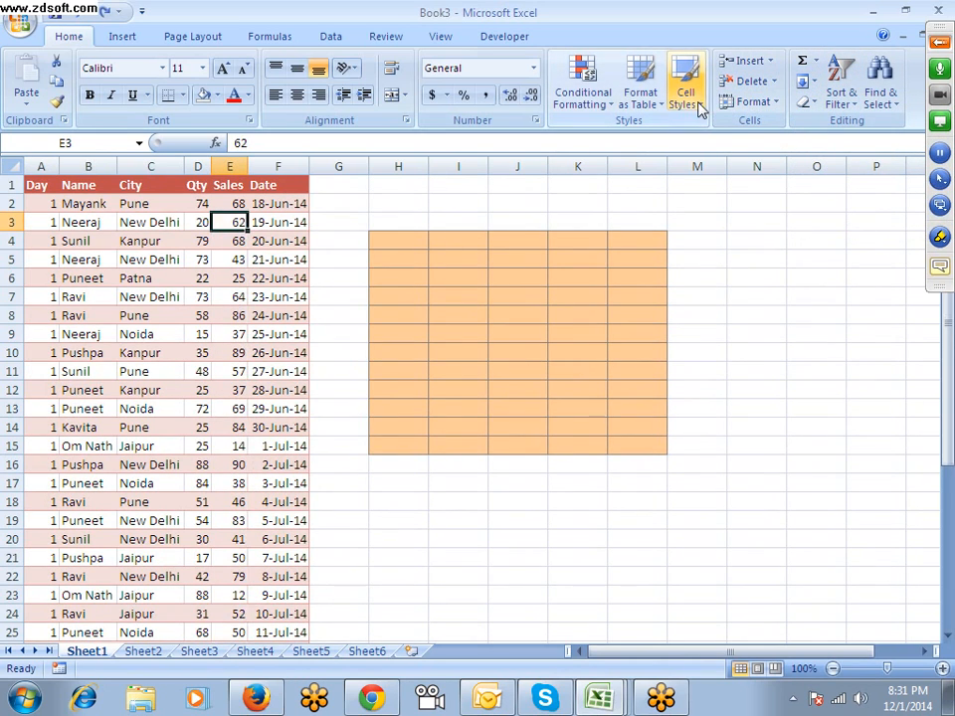
{"action": "left_click", "coordinate": [358, 238]}
Hide the Sales column
{"action": "left_click", "coordinate": [232, 165]}
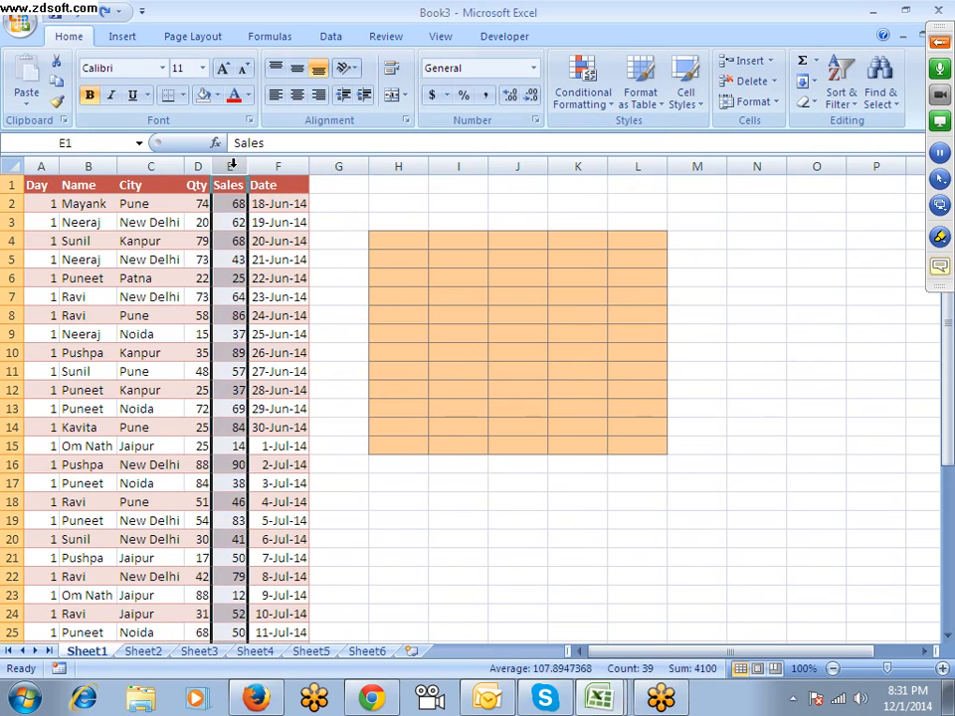
{"action": "right_click", "coordinate": [232, 165]}
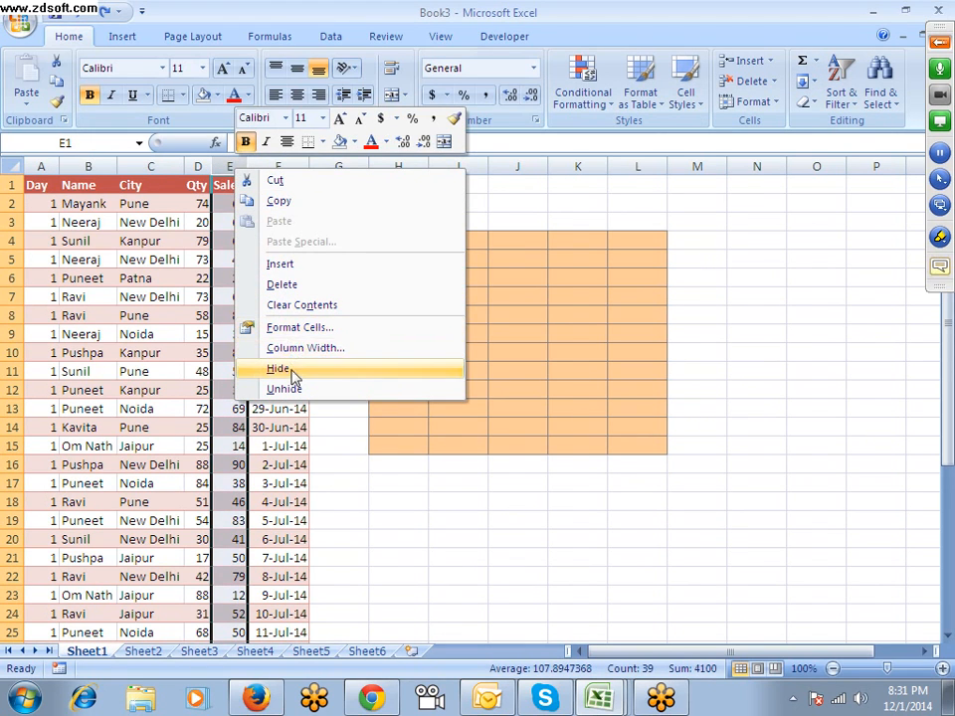
{"action": "left_click", "coordinate": [248, 371]}
{"action": "left_click", "coordinate": [239, 366]}
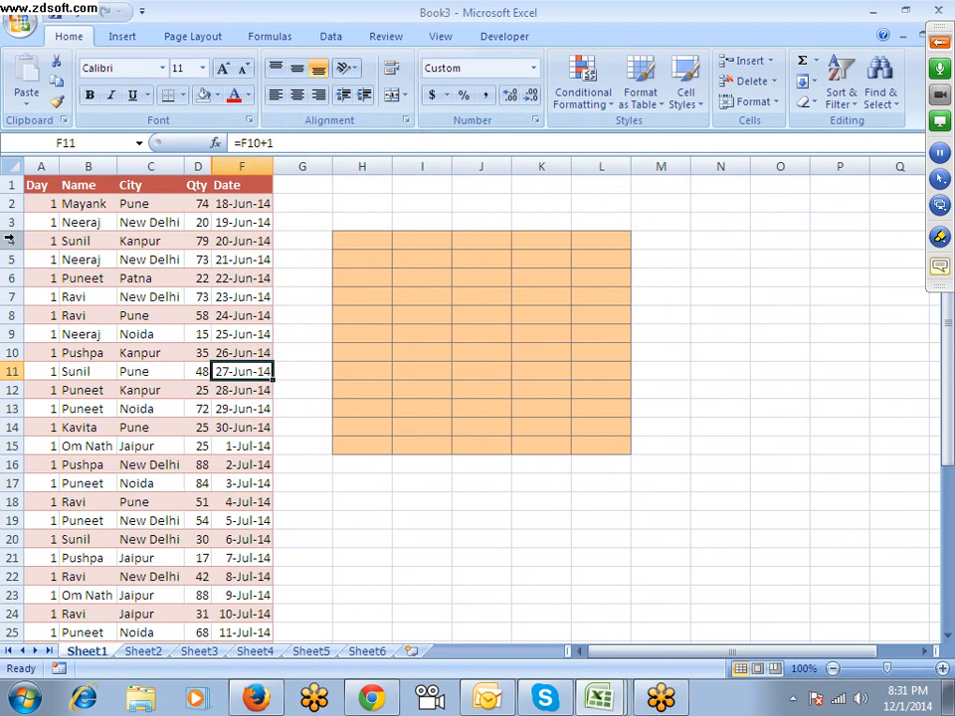
Hide rows 4 through 6 of the sales data
{"action": "left_click", "coordinate": [8, 241]}
{"action": "left_click_drag", "start_coordinate": [8, 241], "coordinate": [8, 279]}
{"action": "right_click", "coordinate": [18, 255]}
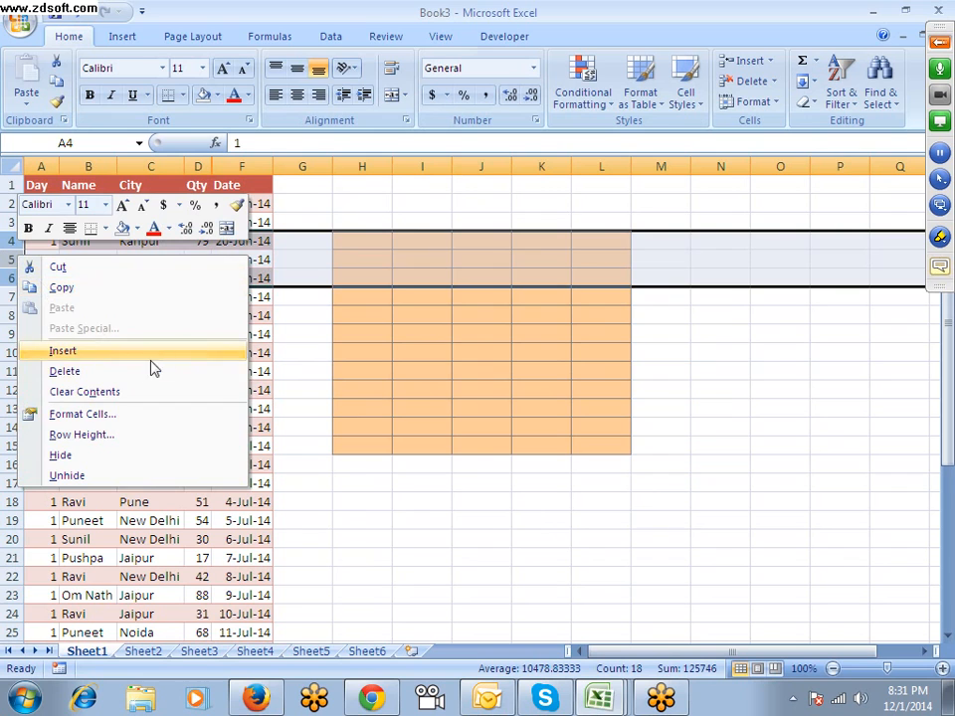
{"action": "left_click", "coordinate": [103, 456]}
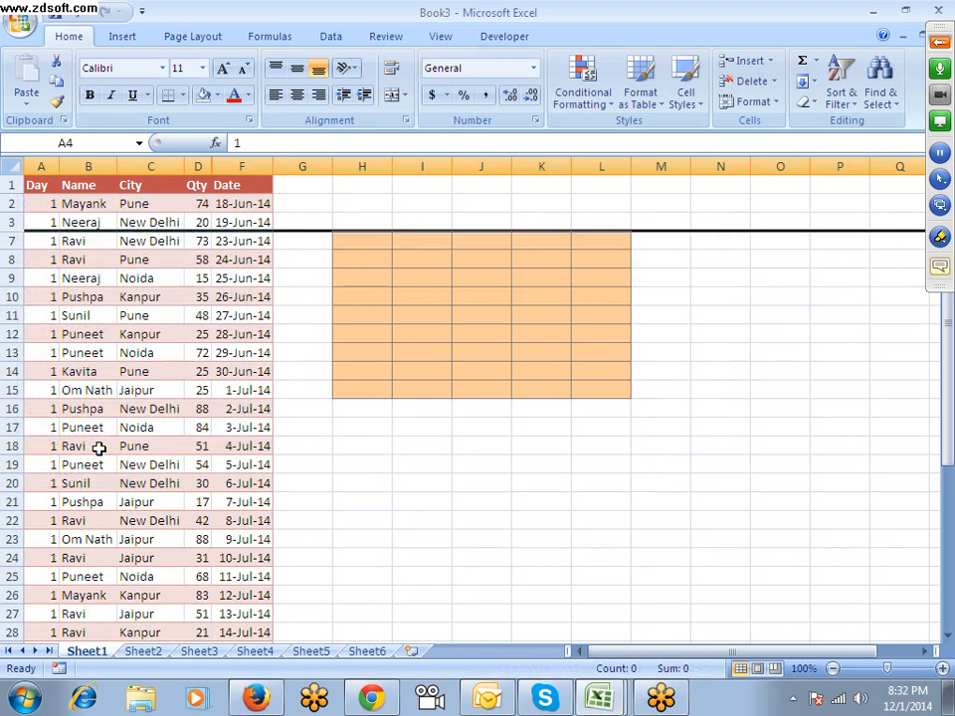
{"action": "left_click", "coordinate": [150, 390]}
Hide the Sheet3 worksheet and unhide it again
{"action": "left_click", "coordinate": [199, 651]}
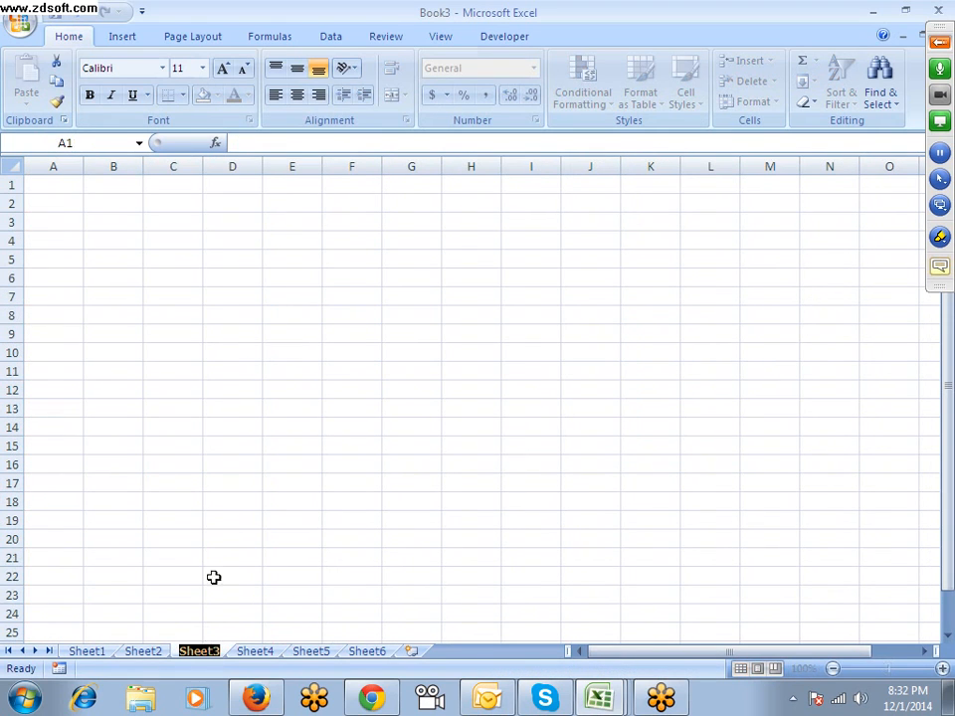
{"action": "right_click", "coordinate": [201, 652]}
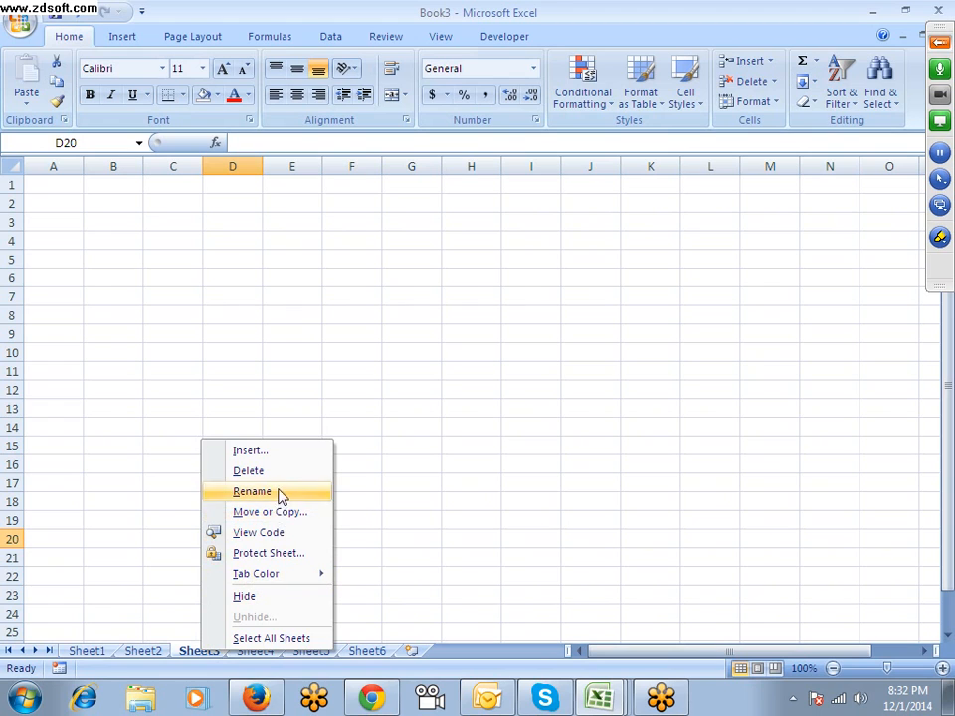
{"action": "left_click", "coordinate": [269, 597]}
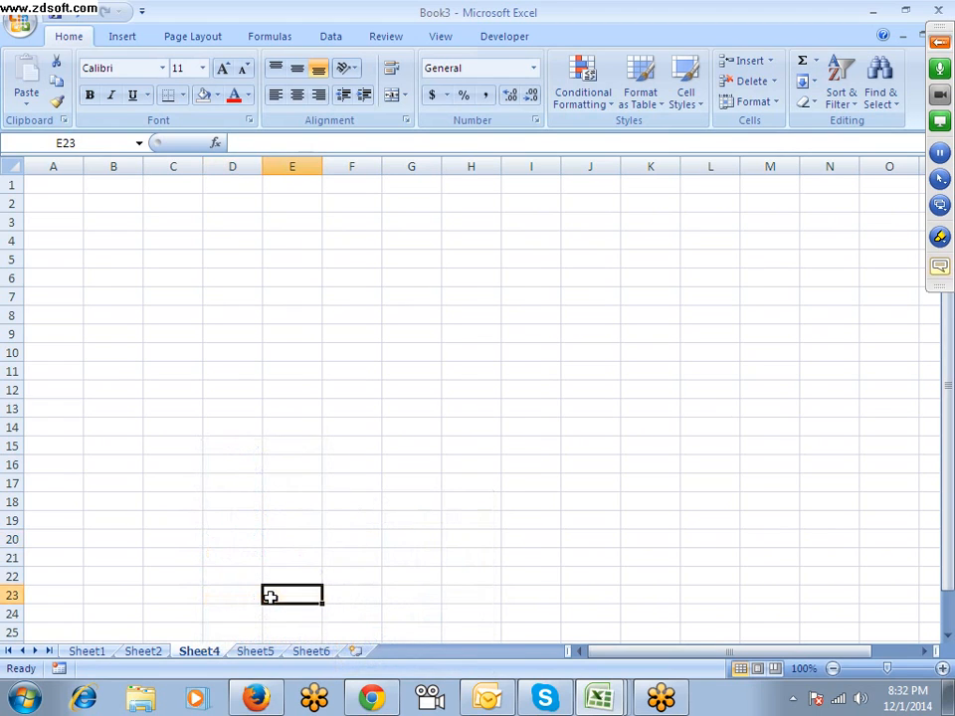
{"action": "right_click", "coordinate": [199, 652]}
{"action": "left_click", "coordinate": [234, 616]}
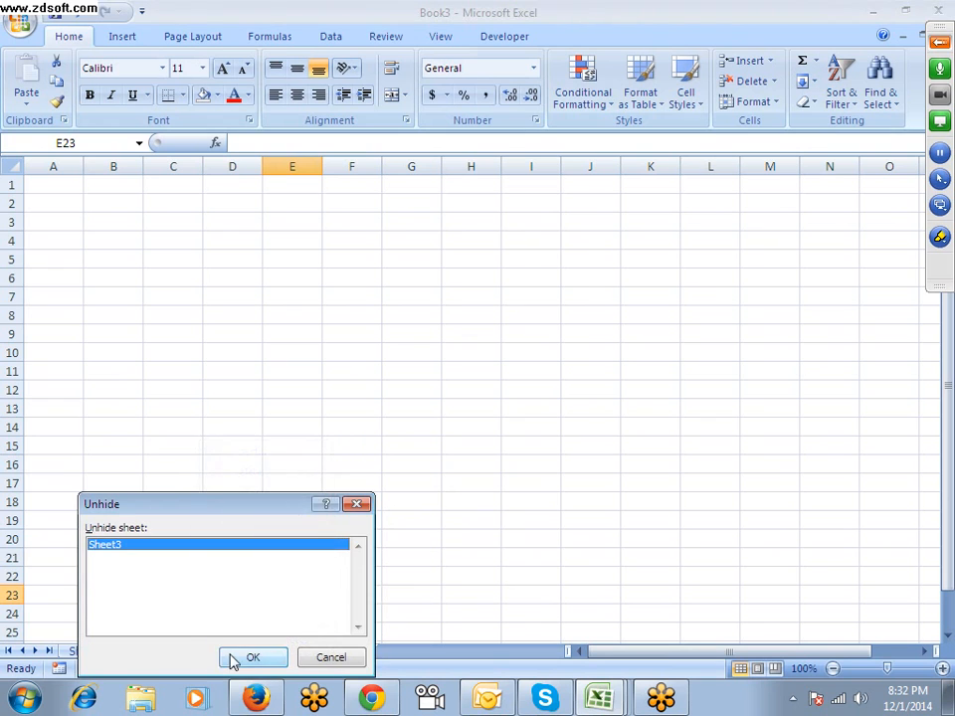
{"action": "left_click", "coordinate": [238, 657]}
Return to Sheet1 and unhide the Sales column between the Qty and Date columns
{"action": "left_click", "coordinate": [94, 653]}
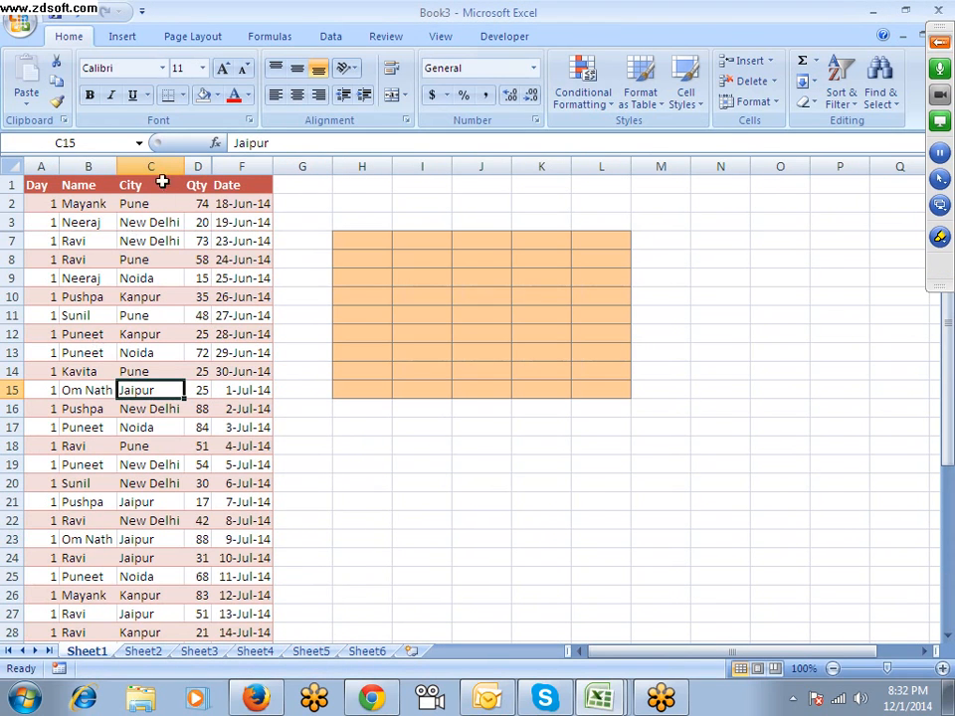
{"action": "left_click_drag", "start_coordinate": [198, 165], "coordinate": [224, 166]}
{"action": "right_click", "coordinate": [224, 167]}
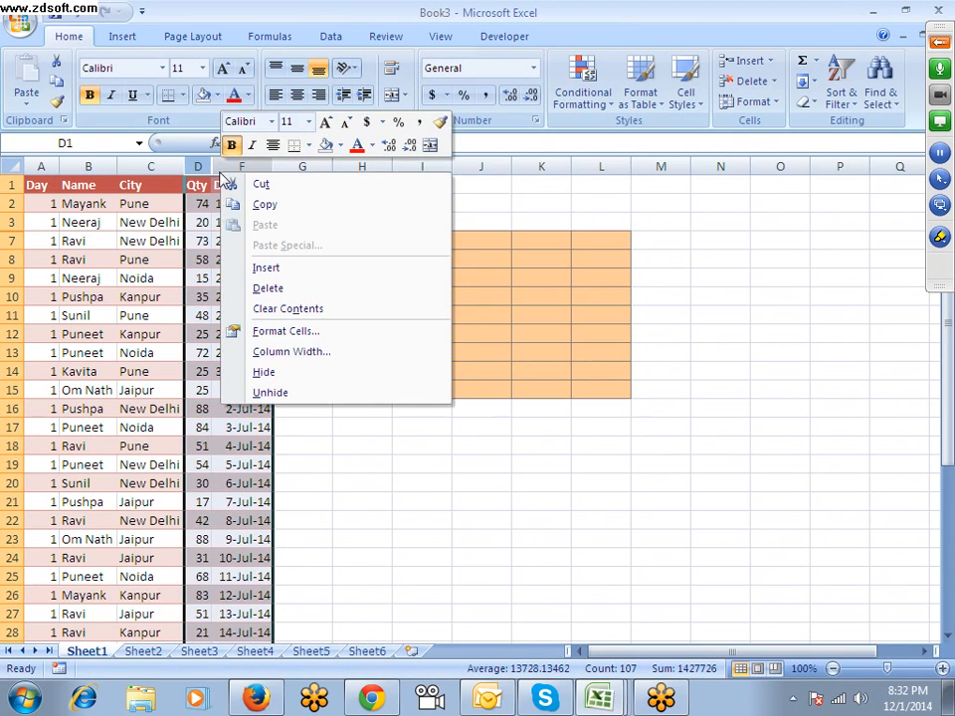
{"action": "left_click", "coordinate": [264, 391]}
{"action": "left_click", "coordinate": [65, 260]}
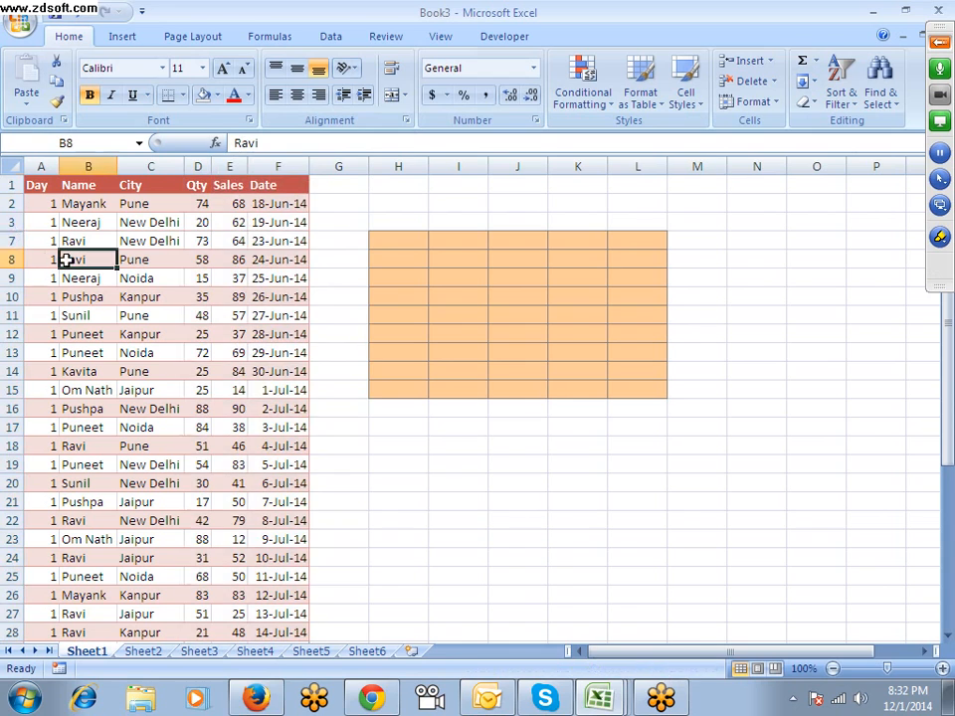
Unhide rows 4 through 6 of the sales data
{"action": "left_click_drag", "start_coordinate": [10, 222], "coordinate": [8, 239]}
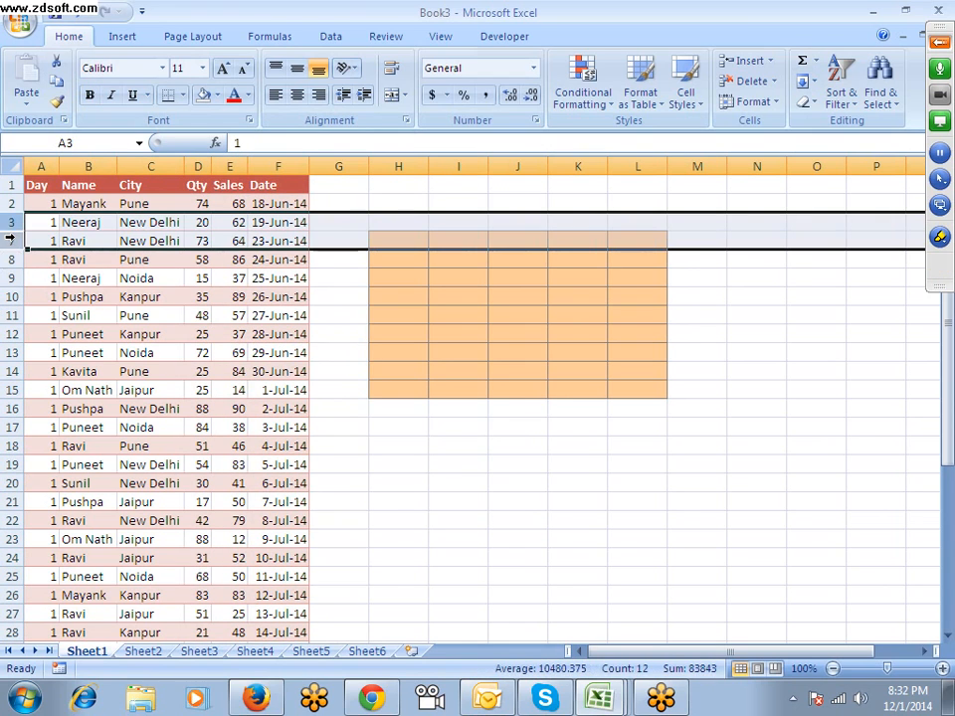
{"action": "right_click", "coordinate": [10, 240]}
{"action": "left_click", "coordinate": [72, 460]}
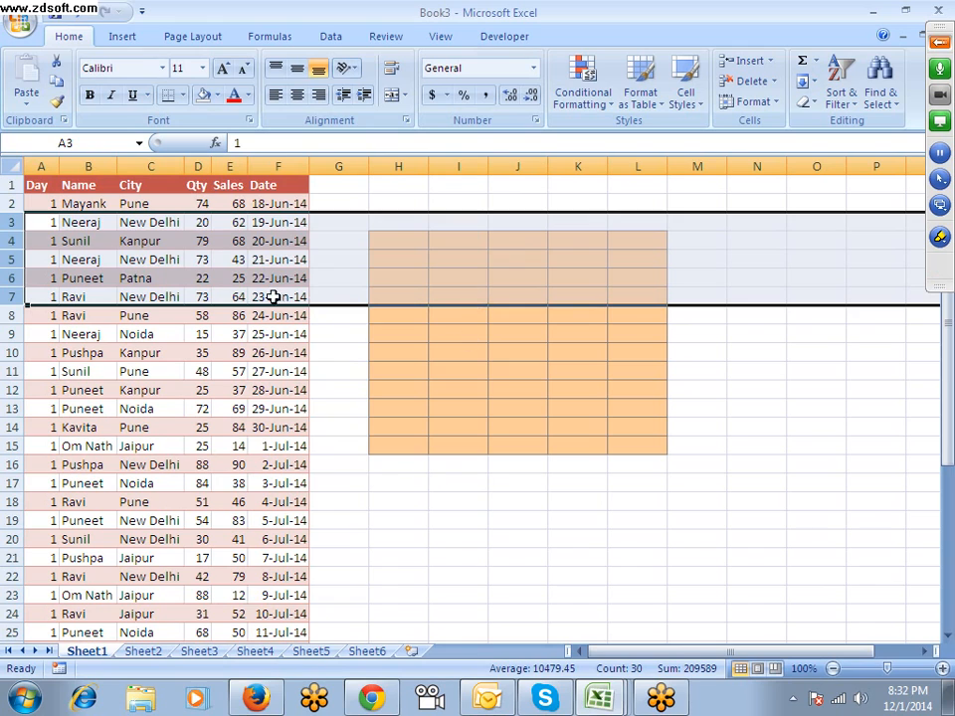
{"action": "left_click", "coordinate": [170, 259]}
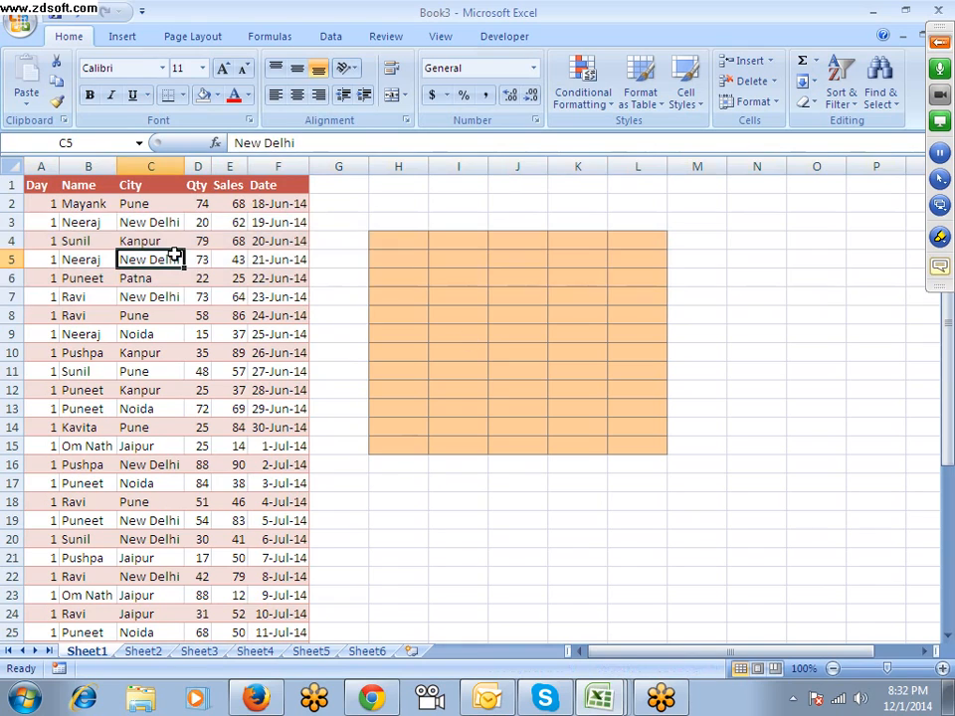
{"action": "left_click", "coordinate": [771, 103]}
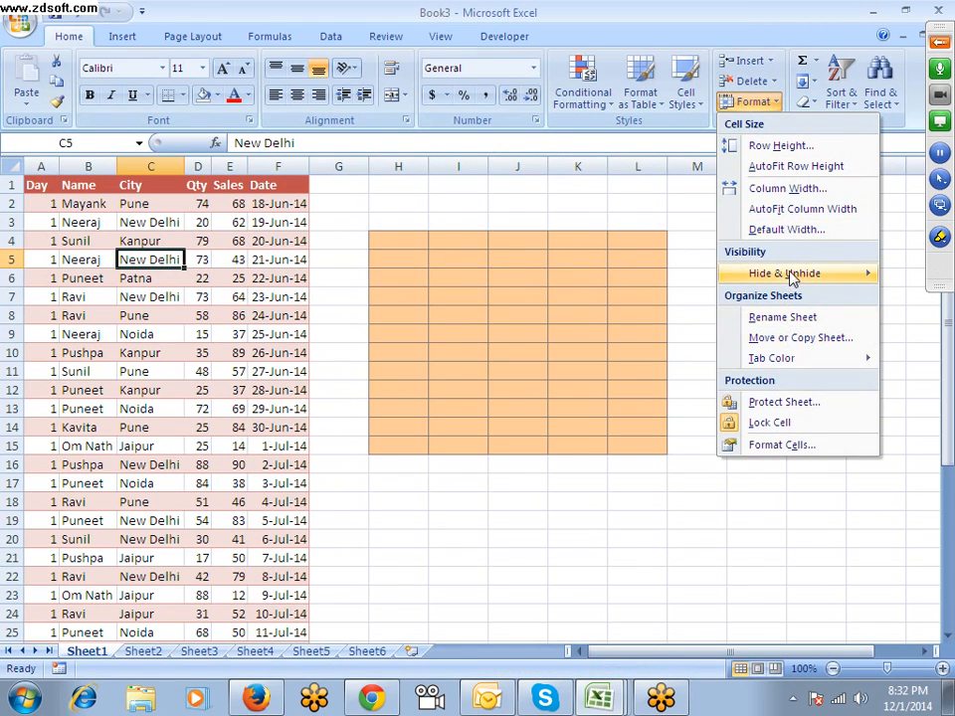
{"action": "mouse_move", "coordinate": [787, 280]}
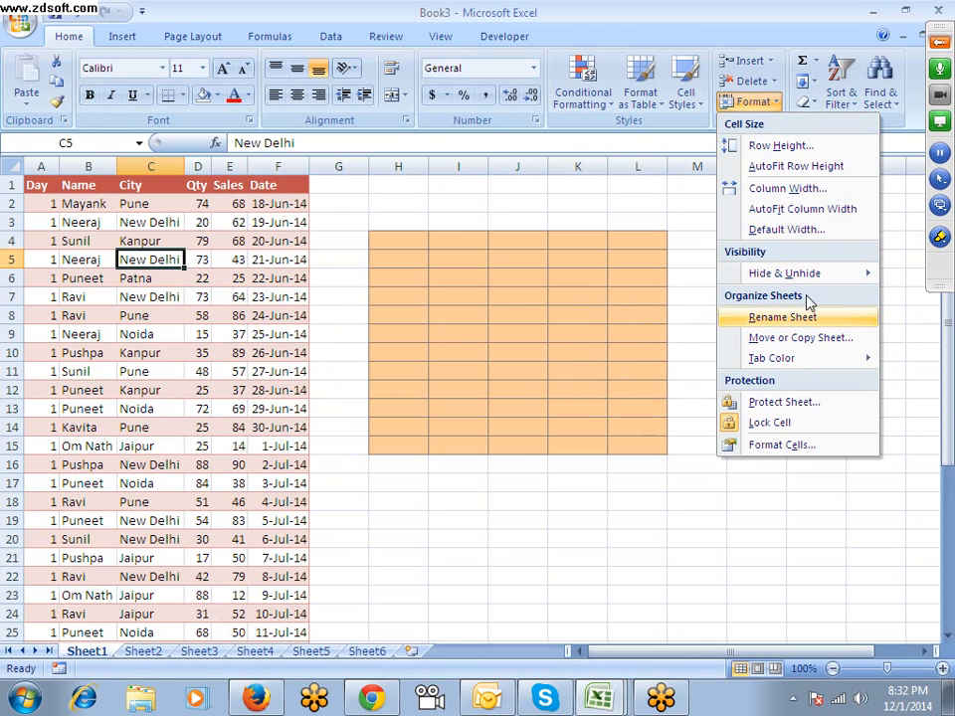
{"action": "left_click", "coordinate": [174, 552]}
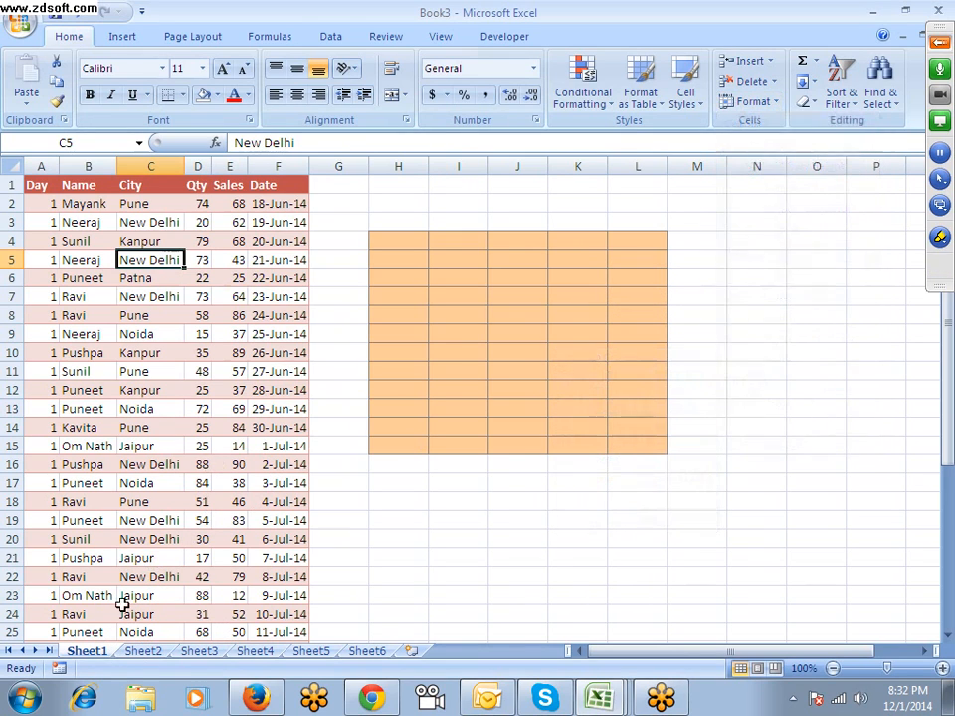
Move Sheet1 after Sheet2 and make a copy of it named Jan between Sheet3 and Sheet4
{"action": "mouse_move", "coordinate": [105, 653]}
{"action": "left_mouse_down"}
{"action": "mouse_move", "coordinate": [129, 628]}
{"action": "mouse_move", "coordinate": [189, 656]}
{"action": "mouse_move", "coordinate": [134, 653]}
{"action": "mouse_move", "coordinate": [240, 657]}
{"action": "left_mouse_up"}
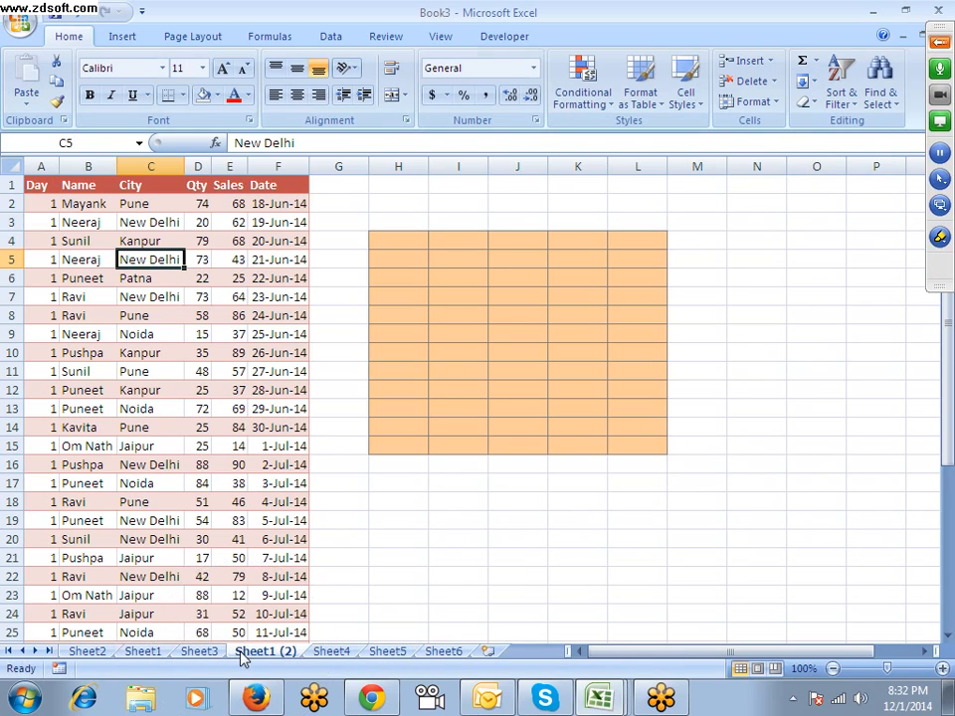
{"action": "double_click", "coordinate": [240, 654]}
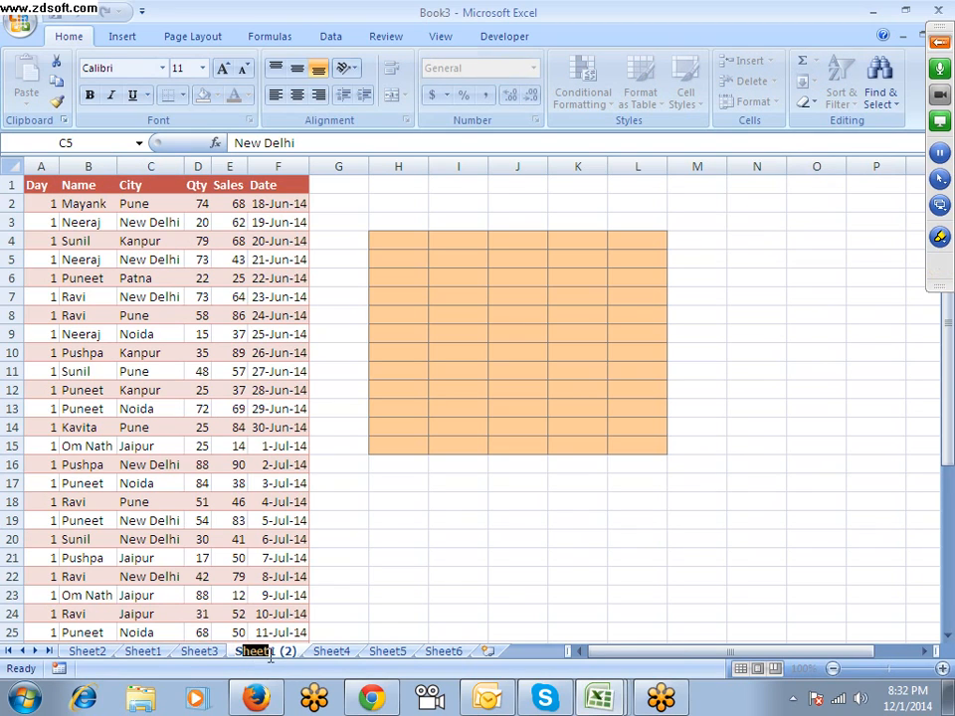
{"action": "left_click_drag", "start_coordinate": [239, 650], "coordinate": [267, 652]}
{"action": "type", "text": "Jan"}
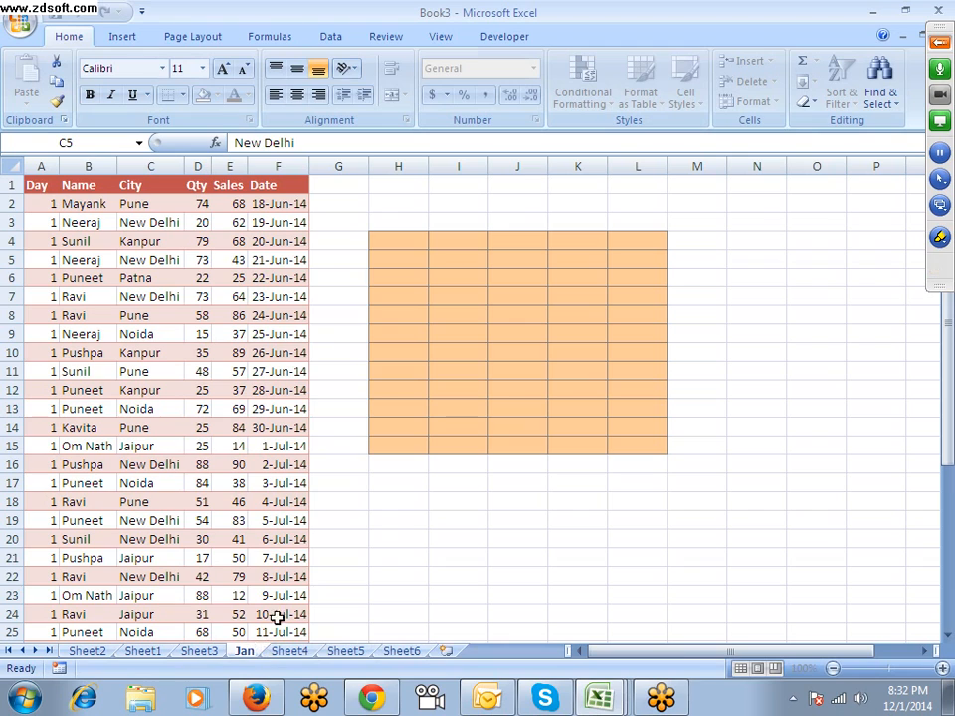
{"action": "left_click", "coordinate": [255, 574]}
{"action": "left_click", "coordinate": [145, 371]}
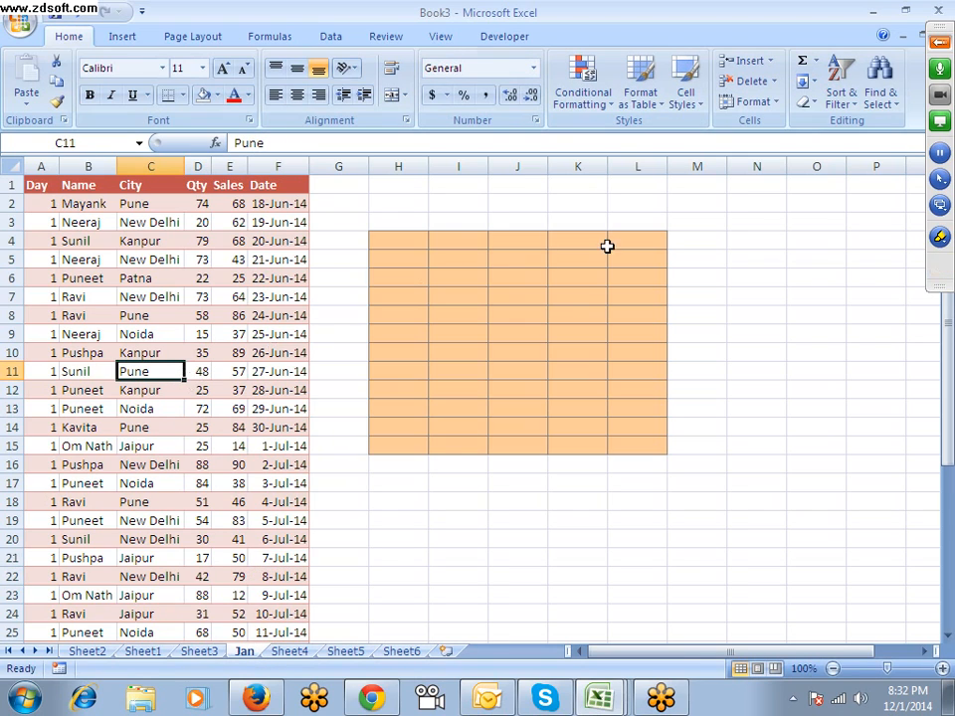
Copy the Jan sheet into a new workbook and close that workbook without saving it
{"action": "right_click", "coordinate": [243, 655]}
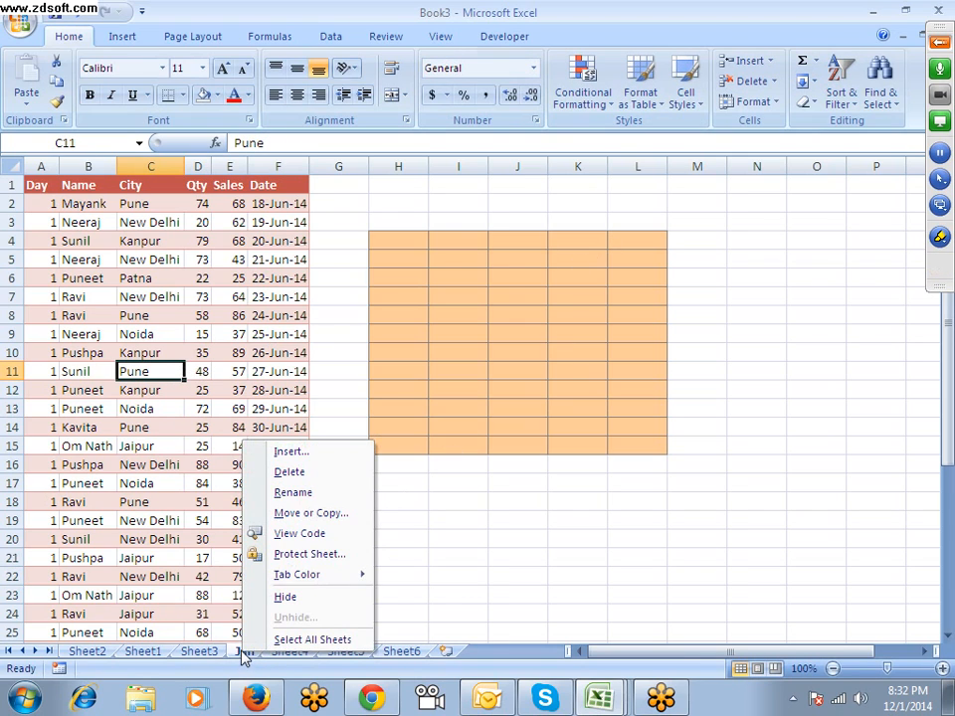
{"action": "left_click", "coordinate": [310, 513]}
{"action": "left_click", "coordinate": [180, 588]}
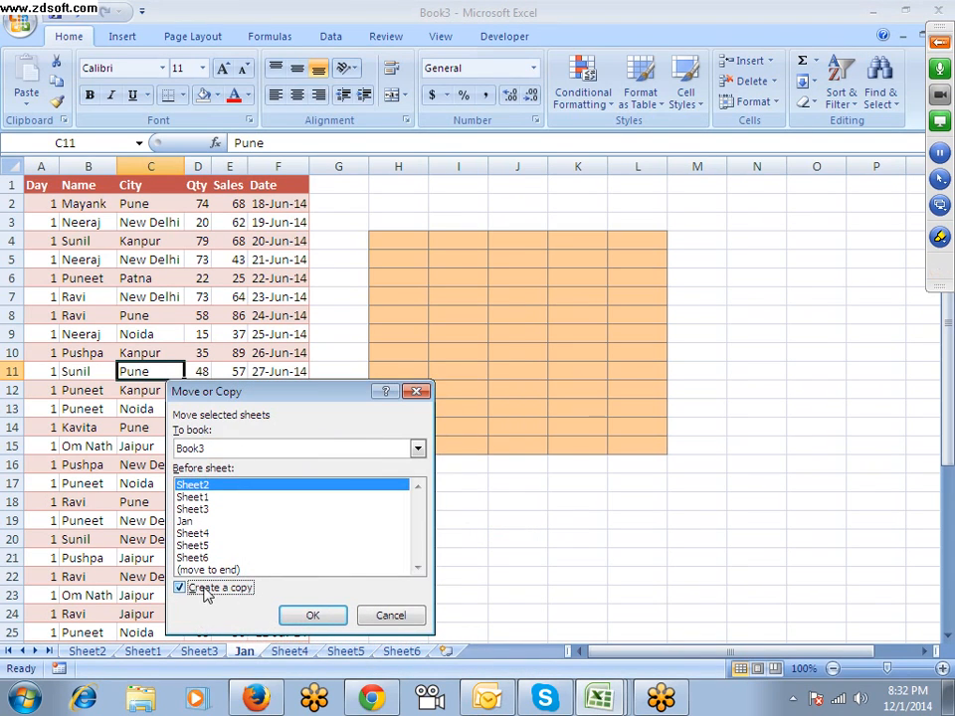
{"action": "left_click", "coordinate": [233, 450]}
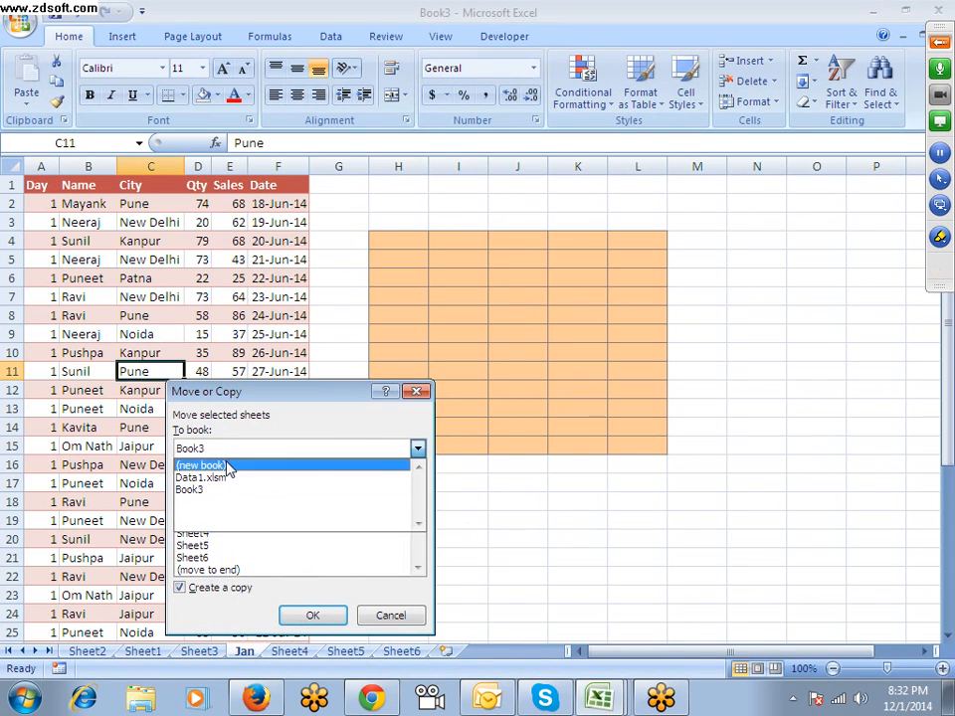
{"action": "left_click", "coordinate": [228, 464]}
{"action": "left_click", "coordinate": [311, 618]}
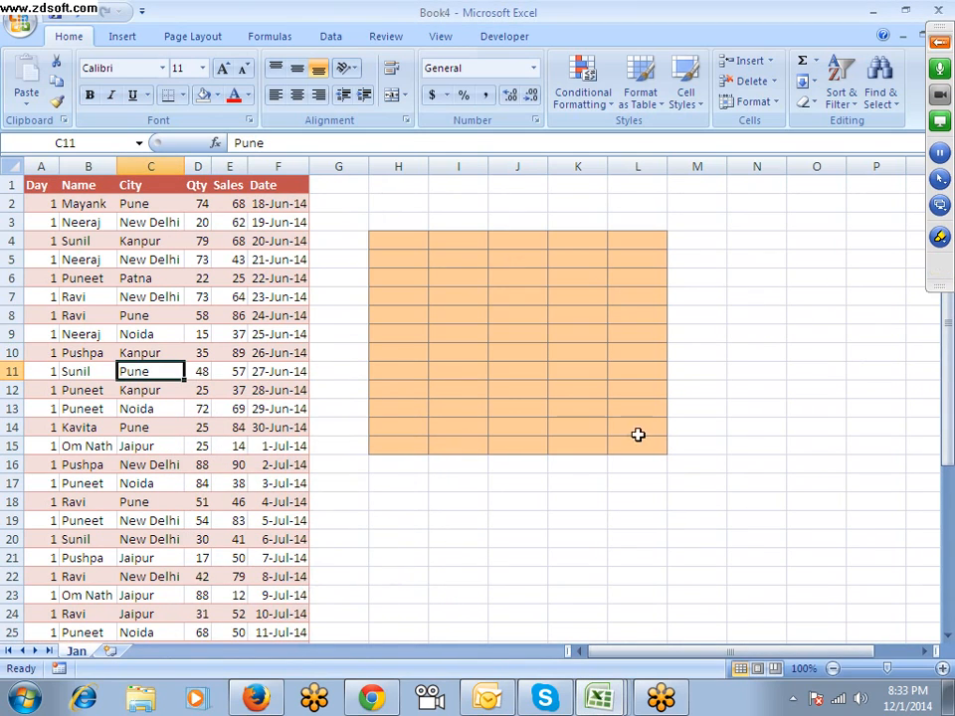
{"action": "left_click", "coordinate": [938, 10]}
{"action": "left_click", "coordinate": [485, 395]}
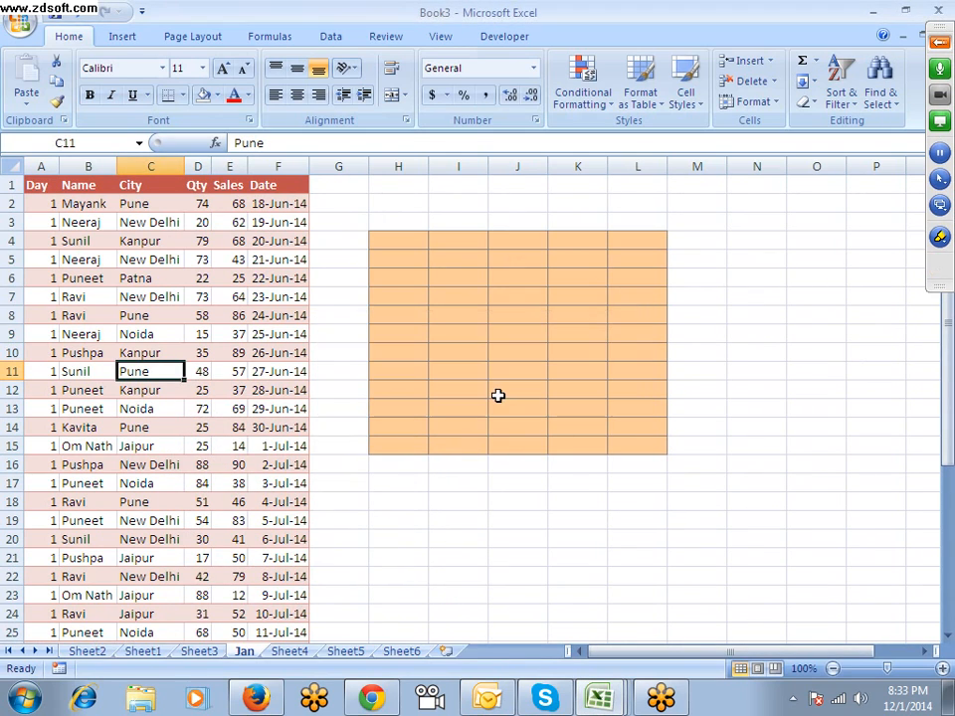
Create a copy of the Jan sheet in a new workbook, leaving the original in Book3
{"action": "left_click", "coordinate": [213, 652]}
{"action": "left_click", "coordinate": [244, 652]}
{"action": "right_click", "coordinate": [249, 652]}
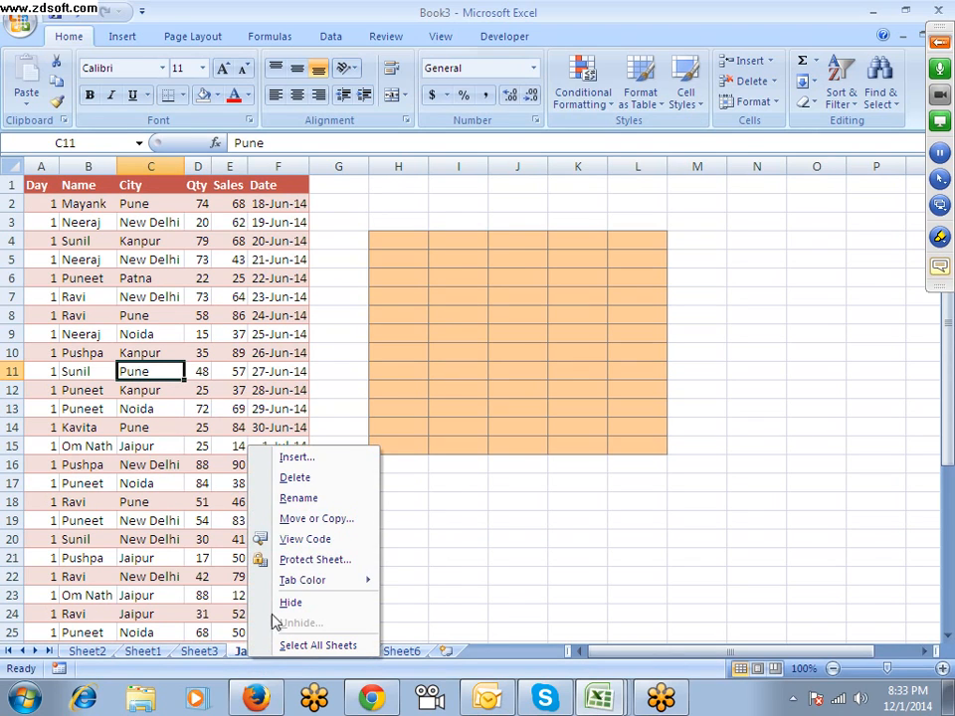
{"action": "left_click", "coordinate": [306, 520]}
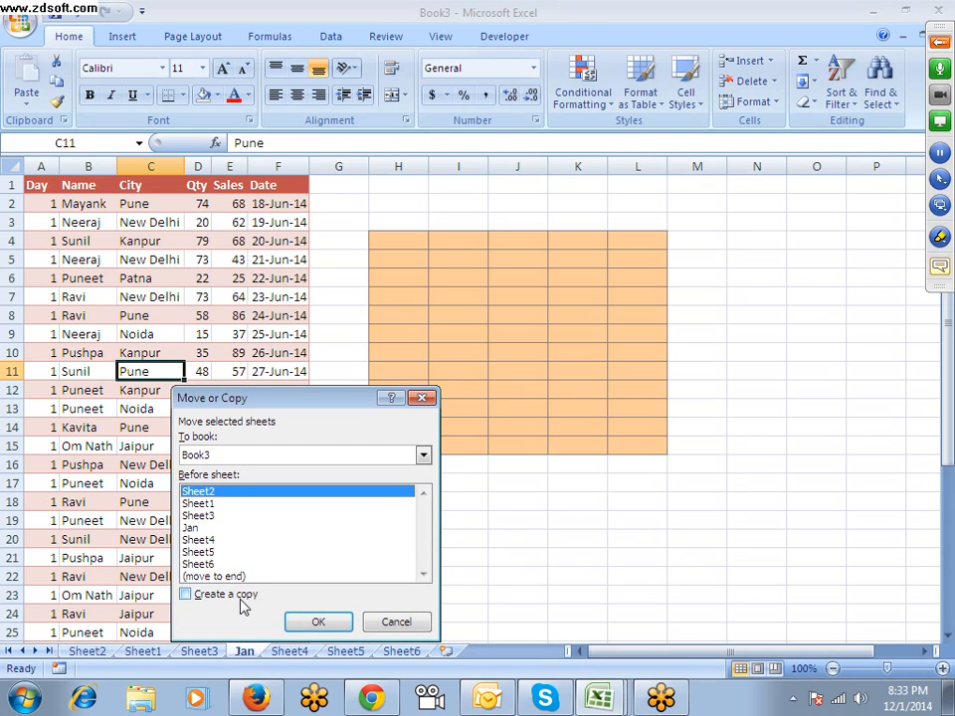
{"action": "left_click", "coordinate": [243, 603]}
{"action": "left_click", "coordinate": [423, 454]}
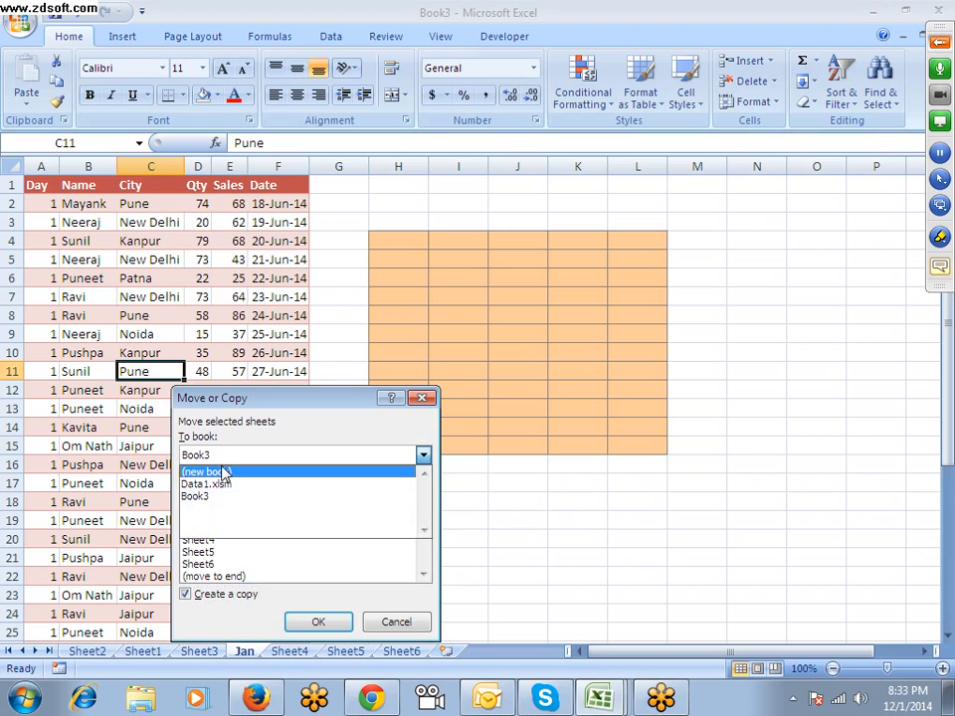
{"action": "left_click", "coordinate": [226, 473]}
{"action": "left_click", "coordinate": [316, 622]}
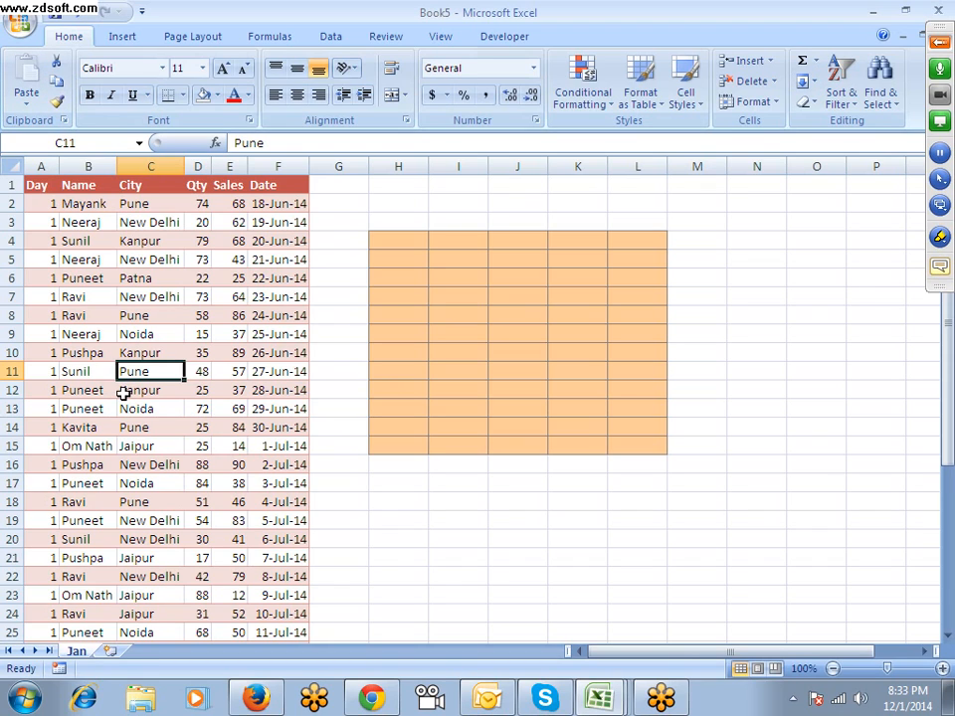
Add a new worksheet after the Jan sheet in the new workbook
{"action": "left_click", "coordinate": [110, 650]}
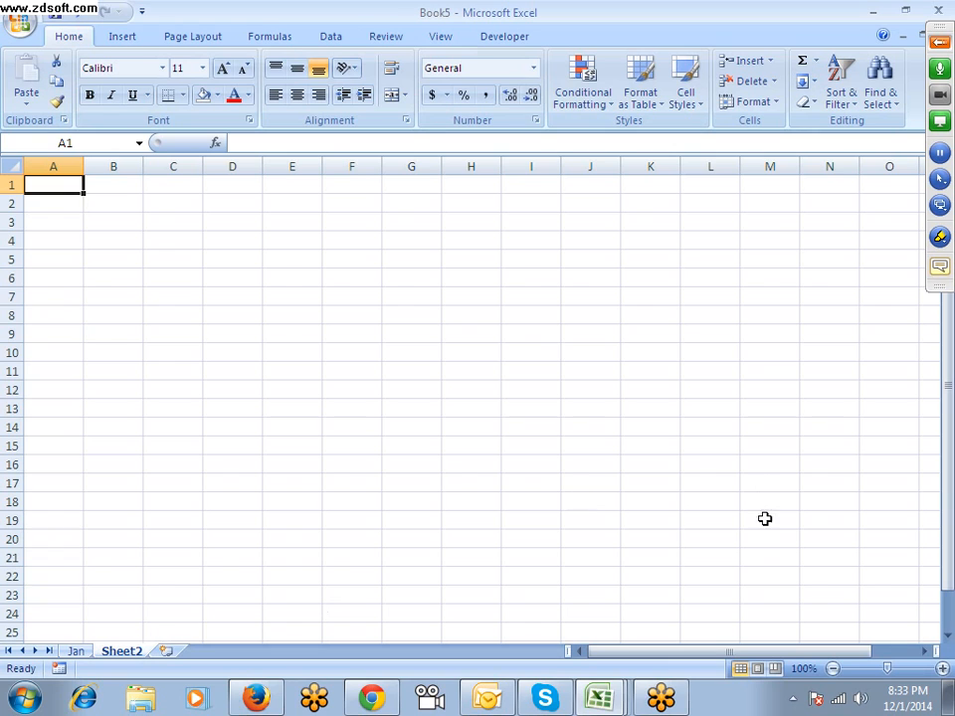
{"action": "left_click", "coordinate": [72, 652]}
{"action": "left_click", "coordinate": [121, 652]}
Enter the values 85, 98, 25, 56, 85, 65 and 96 in cells A1 through G1 of Sheet2
{"action": "type", "text": "85"}
{"action": "key", "text": "Tab"}
{"action": "type", "text": "98"}
{"action": "key", "text": "Tab"}
{"action": "type", "text": "25"}
{"action": "key", "text": "Tab"}
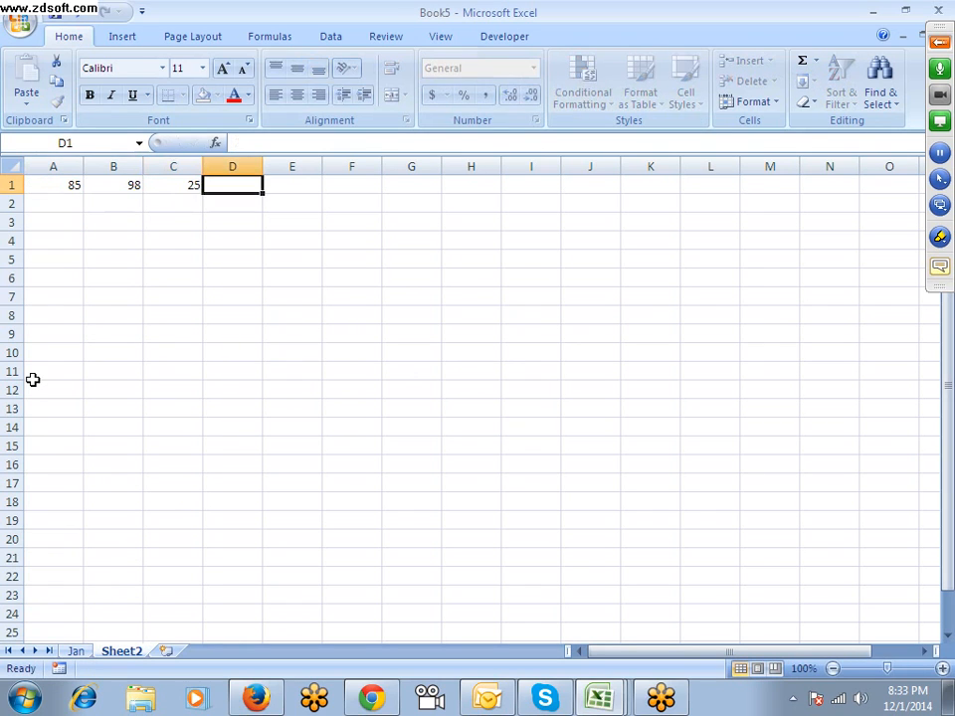
{"action": "type", "text": "56"}
{"action": "key", "text": "Tab"}
{"action": "type", "text": "85"}
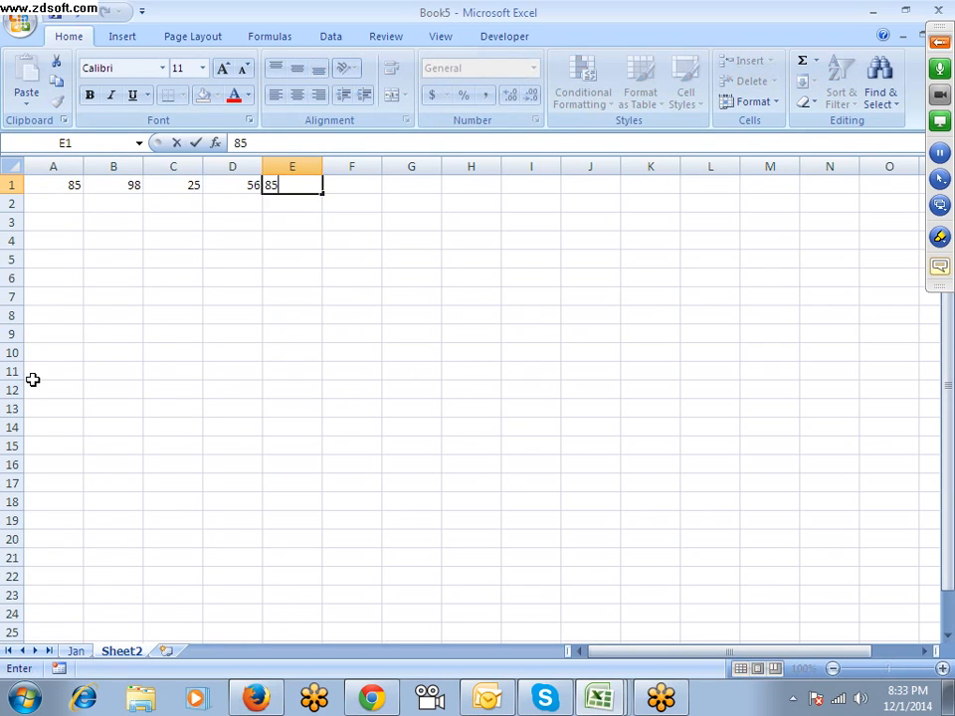
{"action": "key", "text": "Tab"}
{"action": "type", "text": "65"}
{"action": "key", "text": "Tab"}
{"action": "type", "text": "96"}
{"action": "key", "text": "Tab"}
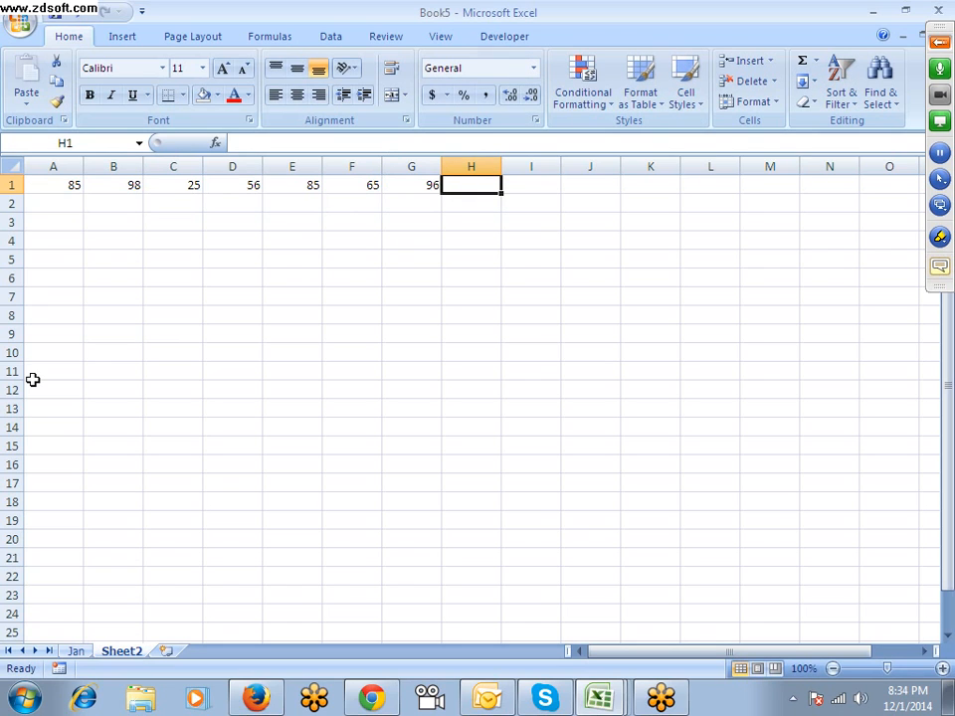
Total the row in cell H1 with the formula =SUM(A1:G1)
{"action": "type", "text": "=sum"}
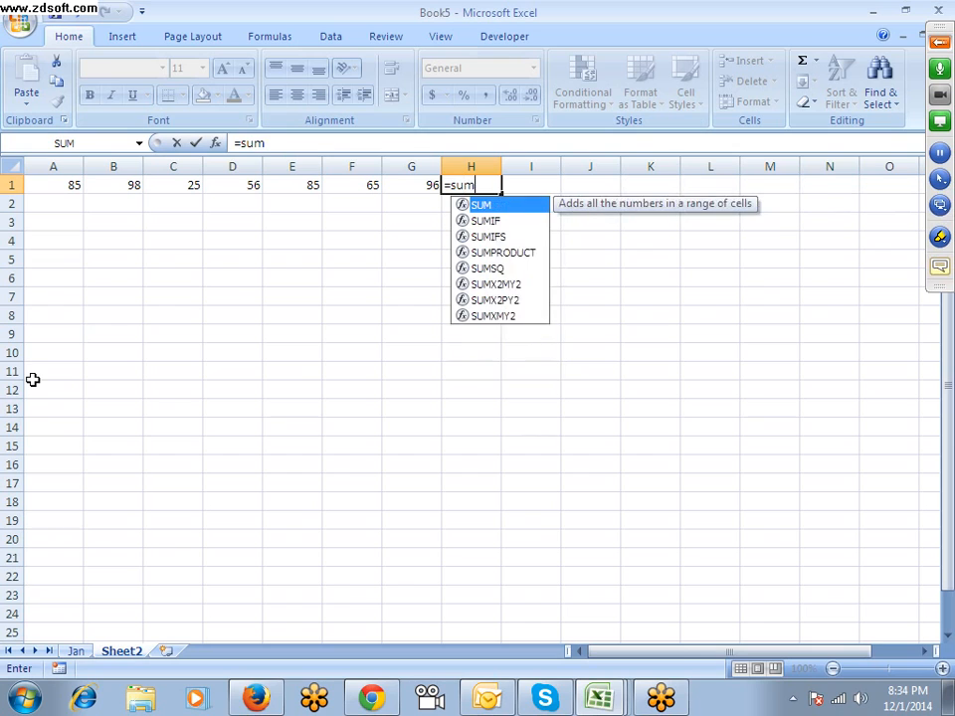
{"action": "key", "text": "Tab"}
{"action": "key", "text": "Left"}
{"action": "key", "text": "Left"}
{"action": "key", "text": "Left"}
{"action": "key", "text": "Left"}
{"action": "key", "text": "Left"}
{"action": "key", "text": "Left"}
{"action": "key", "text": "Left"}
{"action": "key", "text": "shift+Right"}
{"action": "key", "text": "shift+Right"}
{"action": "key", "text": "shift+Right"}
{"action": "key", "text": "shift+Right"}
{"action": "key", "text": "shift+Right"}
{"action": "key", "text": "shift+Right"}
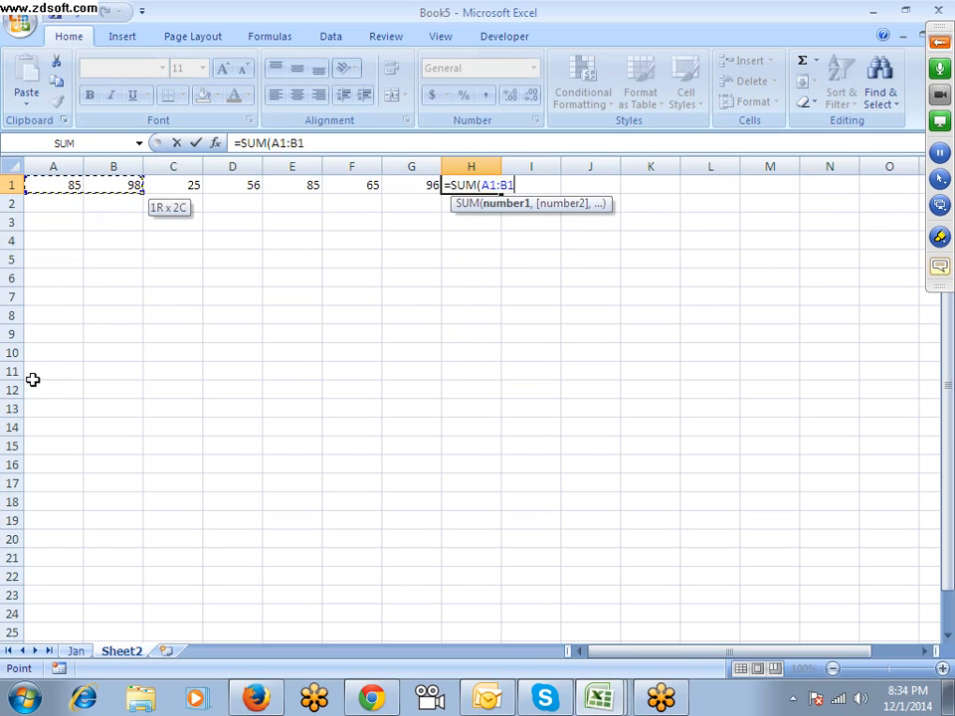
{"action": "key", "text": "Return"}
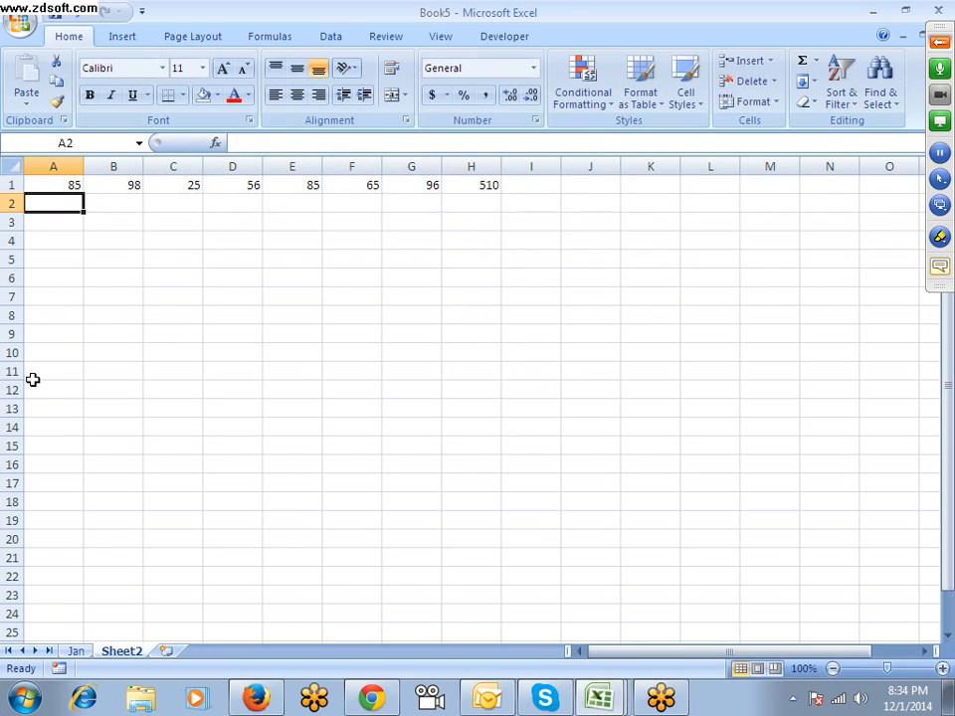
Examine the SUM formula in cell H1 and the range it refers to
{"action": "key", "text": "Up"}
{"action": "key", "text": "ctrl+Right"}
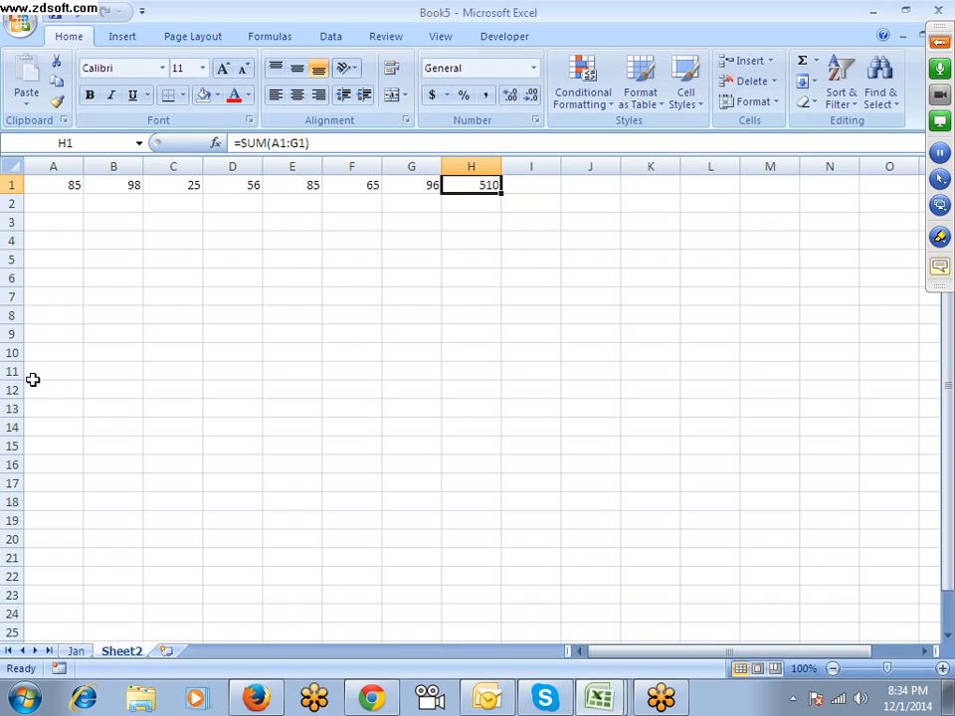
{"action": "key", "text": "F2"}
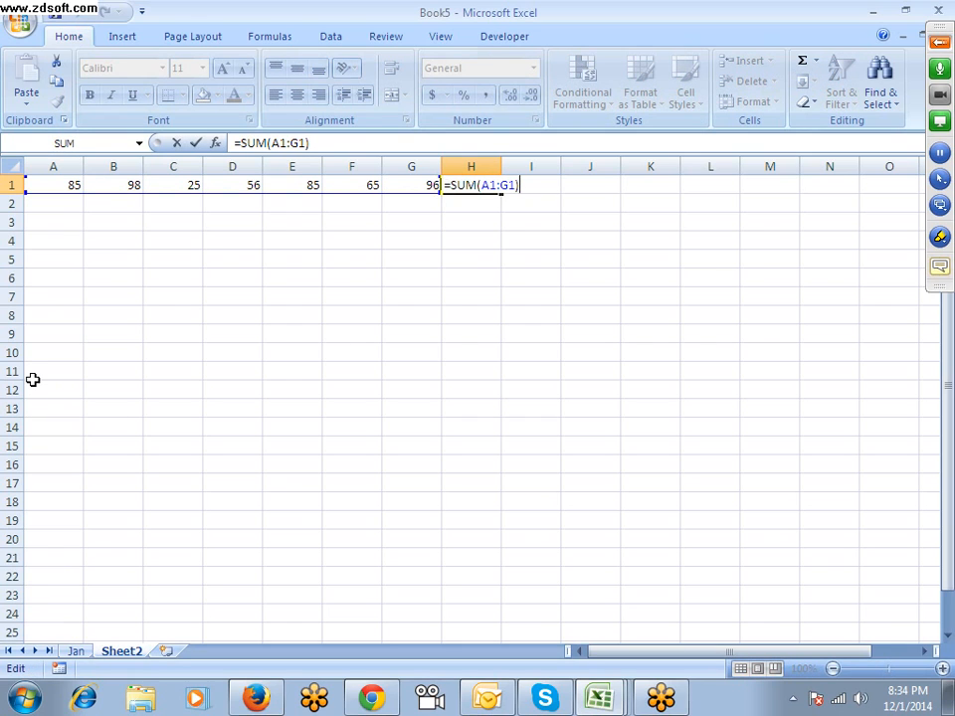
{"action": "key", "text": "Return"}
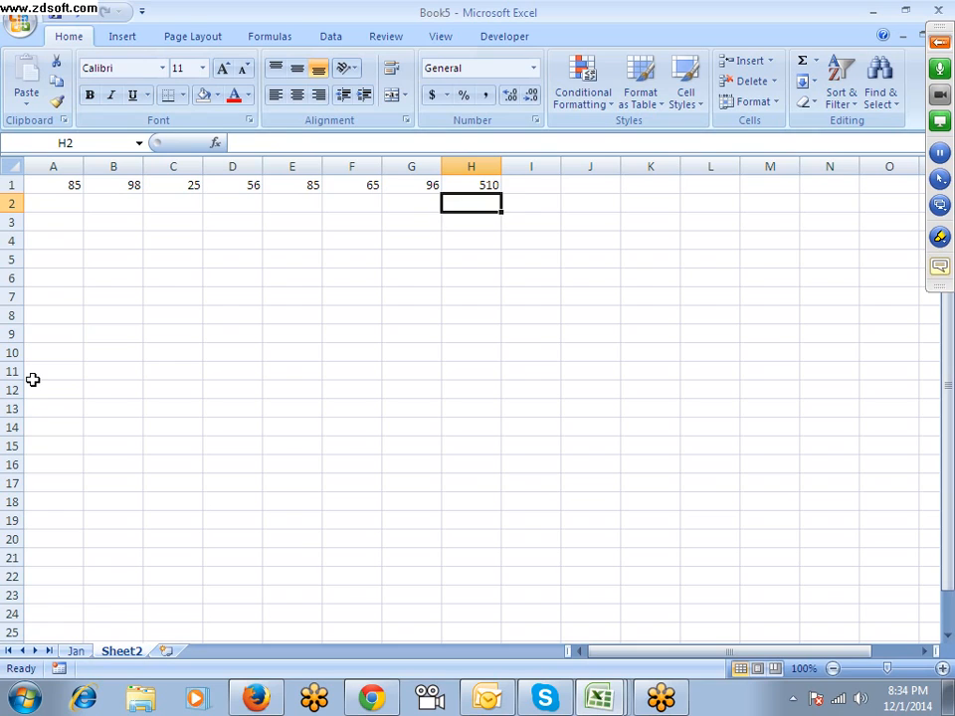
Clear the total in cell H1 and try AutoSum there on the full row of values
{"action": "key", "text": "Up"}
{"action": "key", "text": "Delete"}
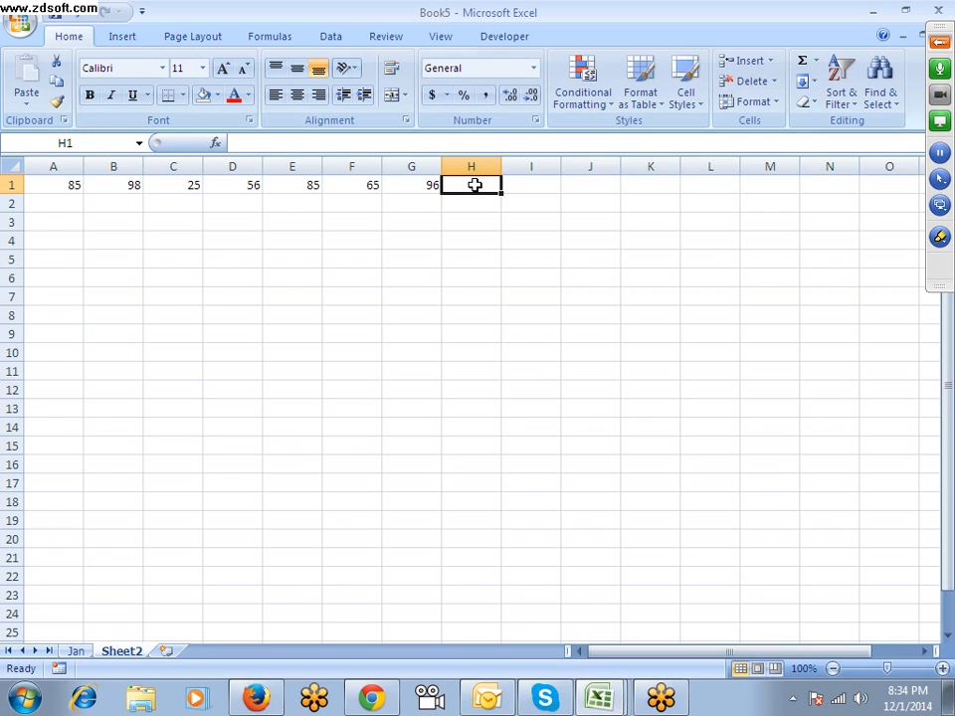
{"action": "key", "text": "alt+equal"}
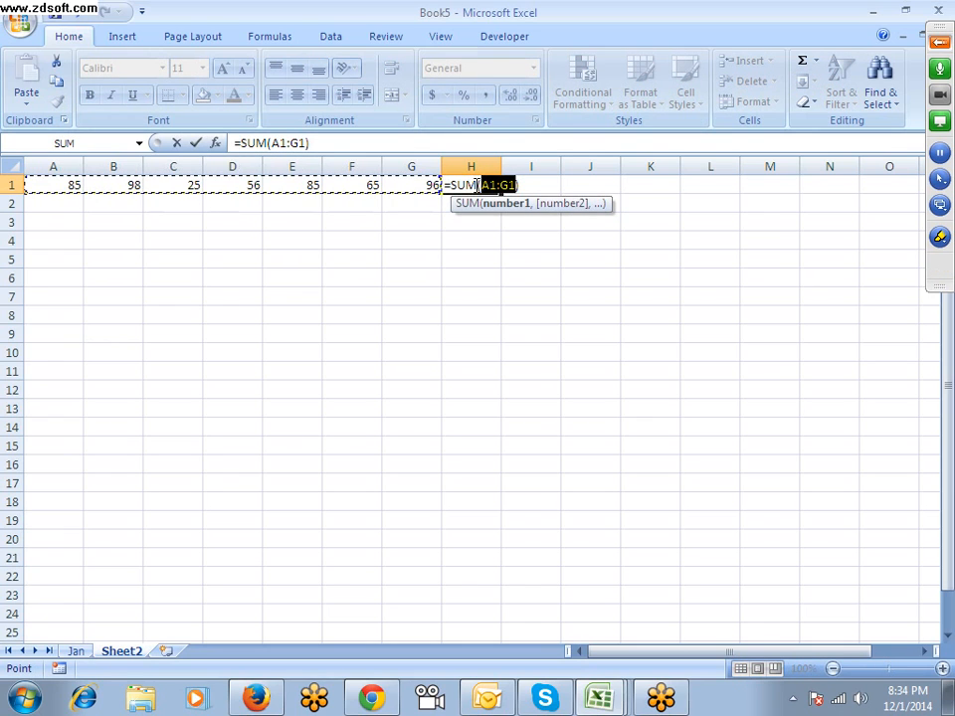
{"action": "key", "text": "Escape"}
Clear the value in cell C1 to leave a gap in the row
{"action": "key", "text": "Left"}
{"action": "key", "text": "Left"}
{"action": "key", "text": "Left"}
{"action": "key", "text": "Left"}
{"action": "key", "text": "Left"}
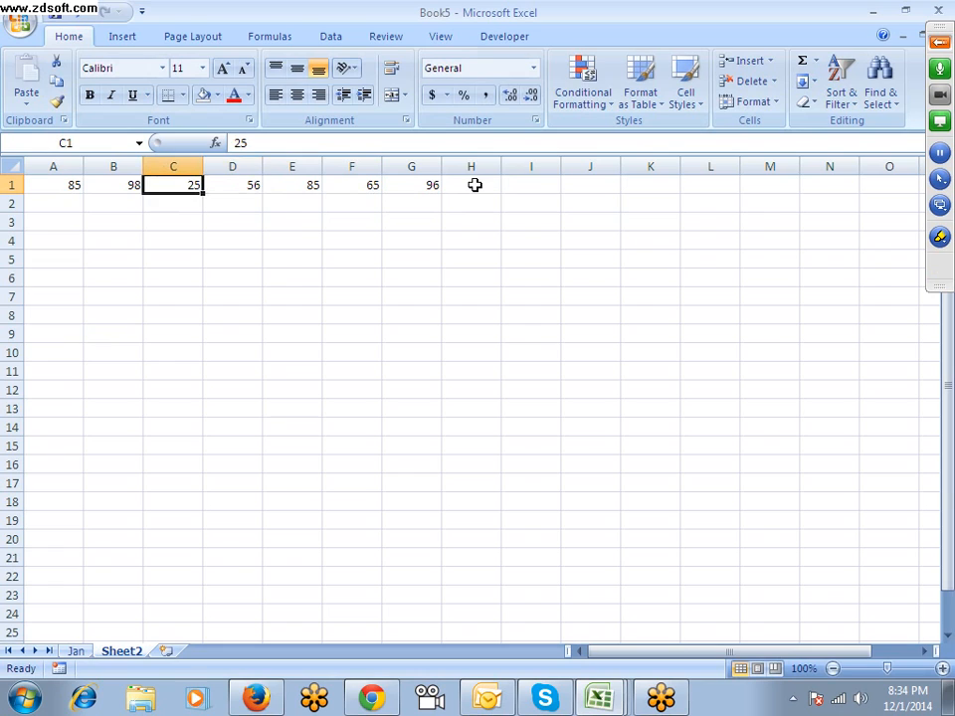
{"action": "key", "text": "Delete"}
{"action": "key", "text": "Right"}
{"action": "key", "text": "Right"}
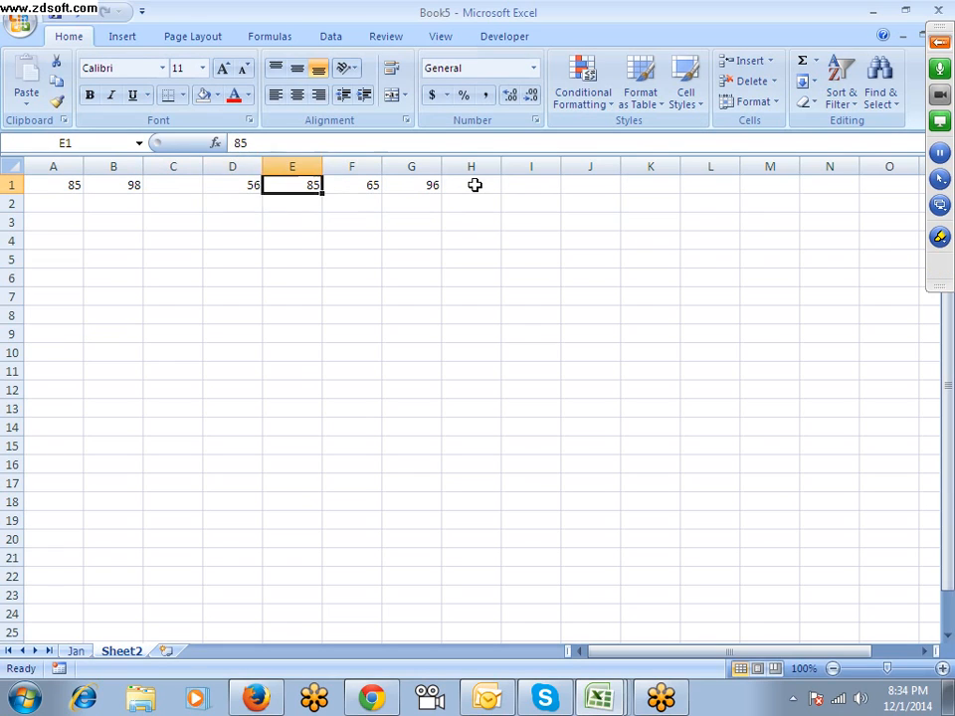
Try AutoSum in cell H1 with the gap in the row
{"action": "key", "text": "Left"}
{"action": "key", "text": "Right"}
{"action": "key", "text": "Right"}
{"action": "left_click", "coordinate": [475, 185]}
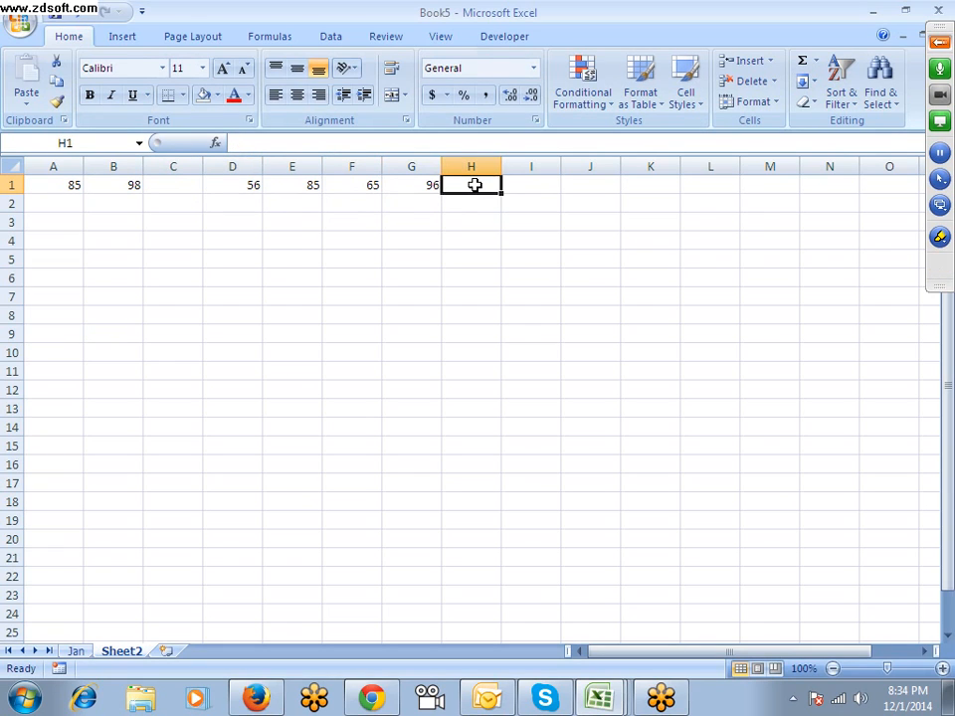
{"action": "key", "text": "alt+equal"}
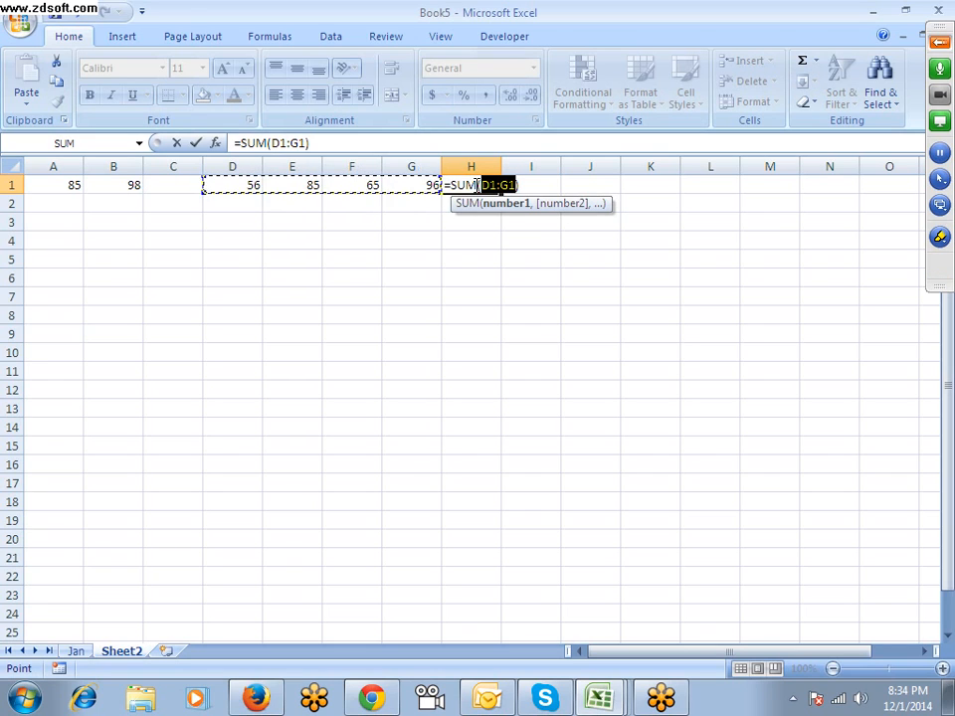
{"action": "key", "text": "Escape"}
Enter 23 in the empty cell C1
{"action": "key", "text": "Left"}
{"action": "key", "text": "Left"}
{"action": "key", "text": "Left"}
{"action": "key", "text": "Left"}
{"action": "key", "text": "Left"}
{"action": "type", "text": "2"}
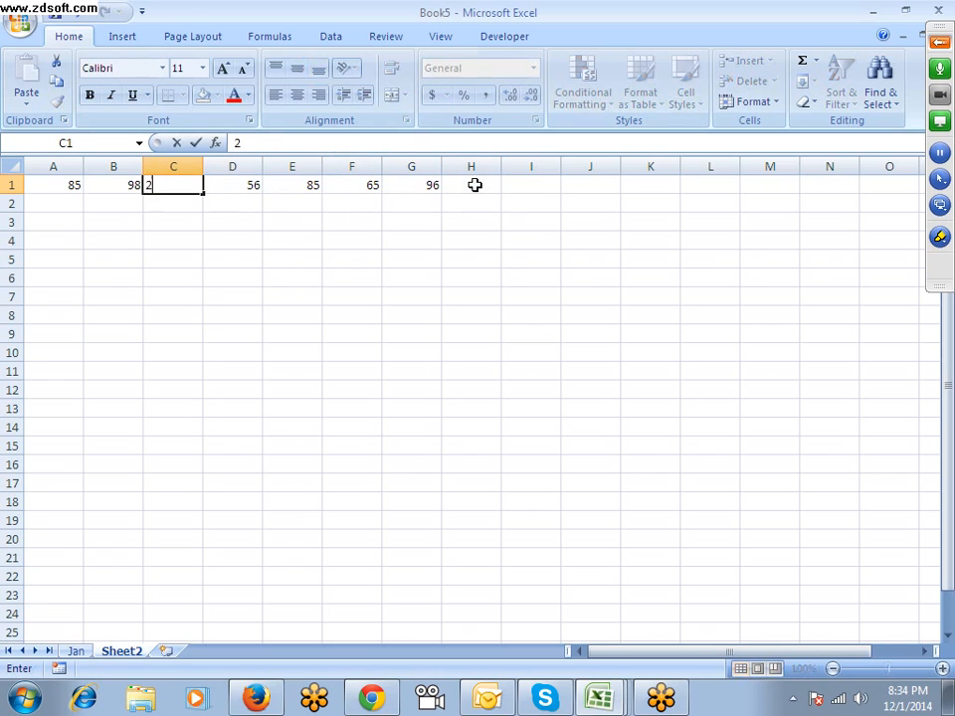
{"action": "type", "text": "3"}
View the list of AutoSum functions available for cell H1
{"action": "left_click", "coordinate": [474, 185]}
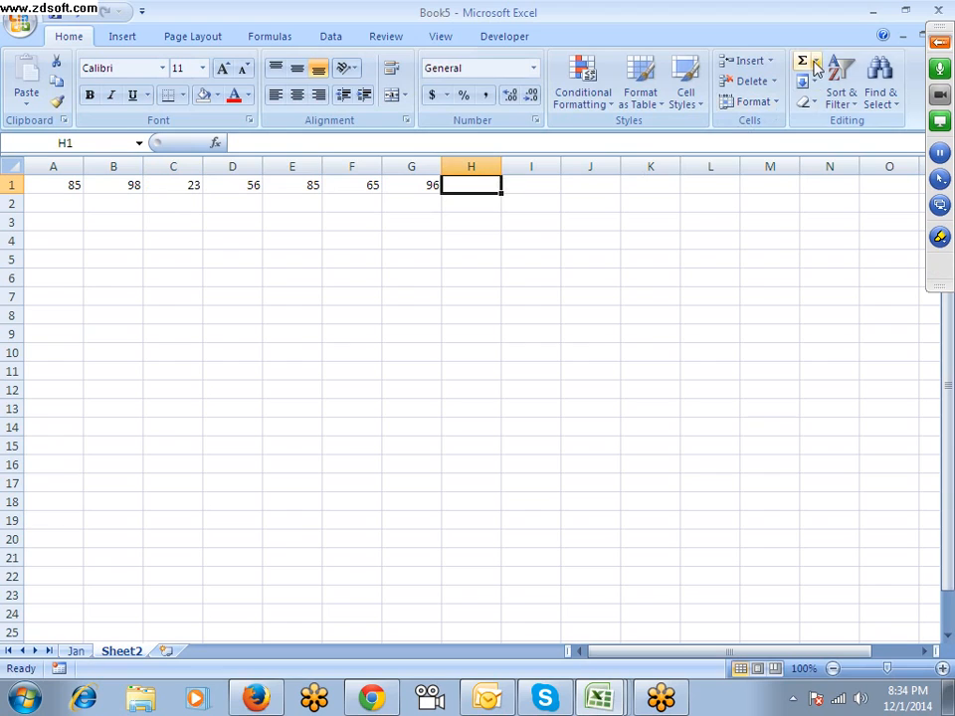
{"action": "left_click", "coordinate": [814, 62]}
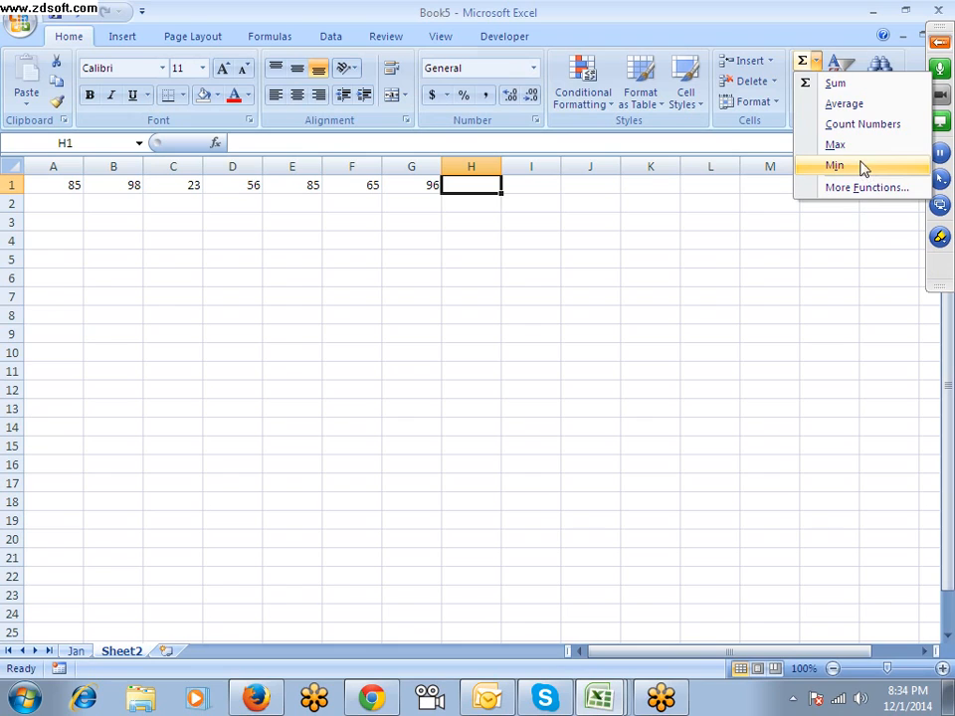
{"action": "left_click", "coordinate": [603, 187]}
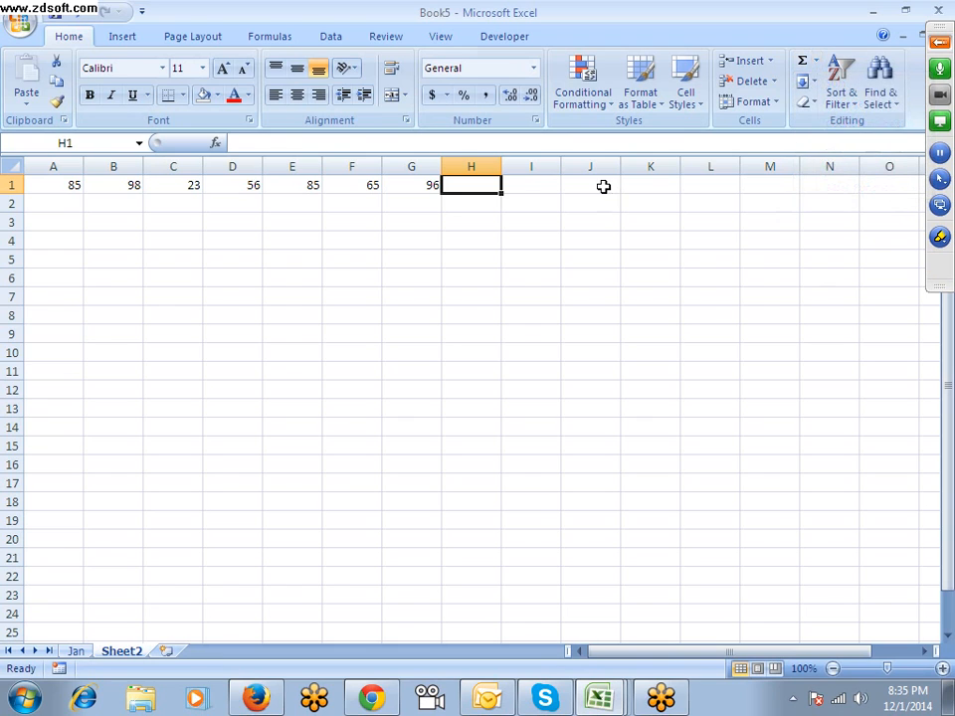
Clear the values in A1:G1 and enter 8545 in cell B3
{"action": "left_click_drag", "start_coordinate": [62, 184], "coordinate": [415, 196]}
{"action": "key", "text": "Delete"}
{"action": "key", "text": "Down"}
{"action": "key", "text": "Right"}
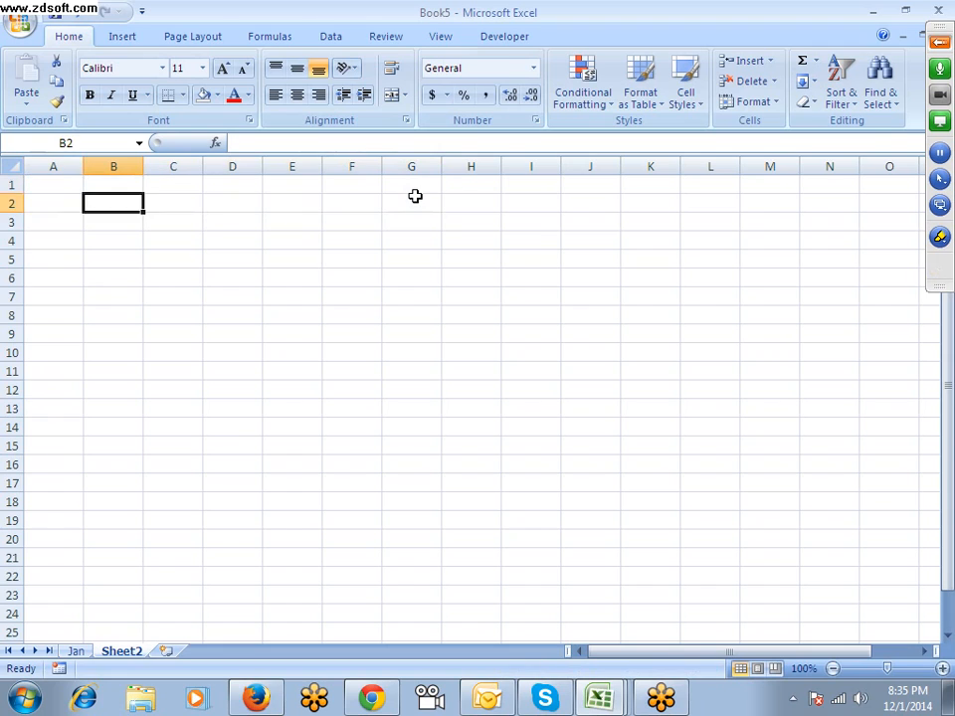
{"action": "key", "text": "Down"}
{"action": "type", "text": "8545"}
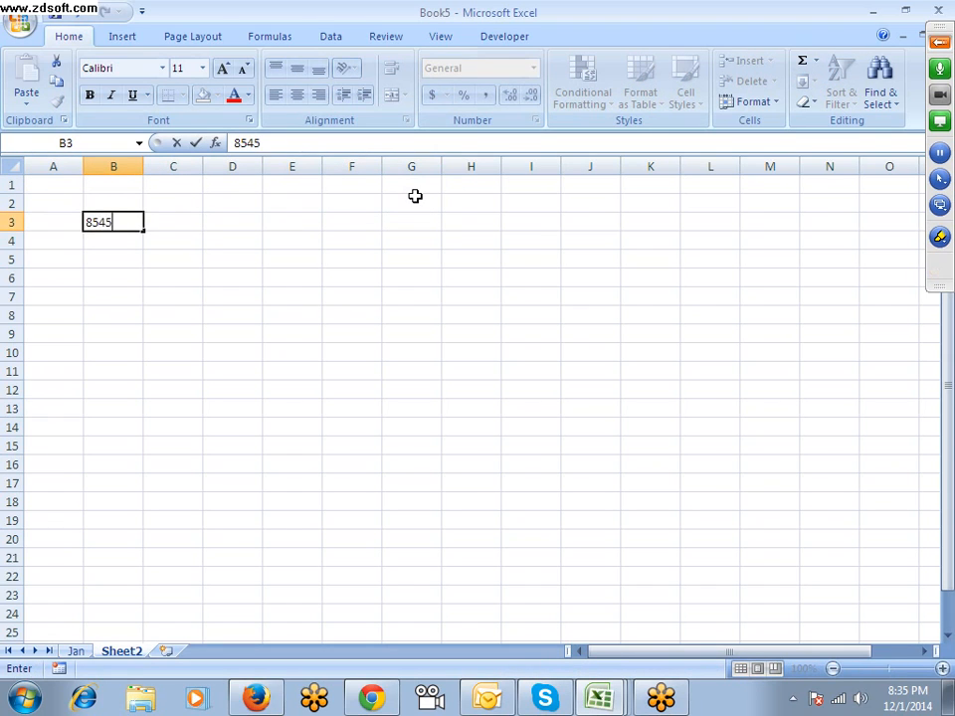
{"action": "key", "text": "Return"}
Copy the value in B3 into B4:B13, then clear the pasted cells
{"action": "key", "text": "Up"}
{"action": "key", "text": "Down"}
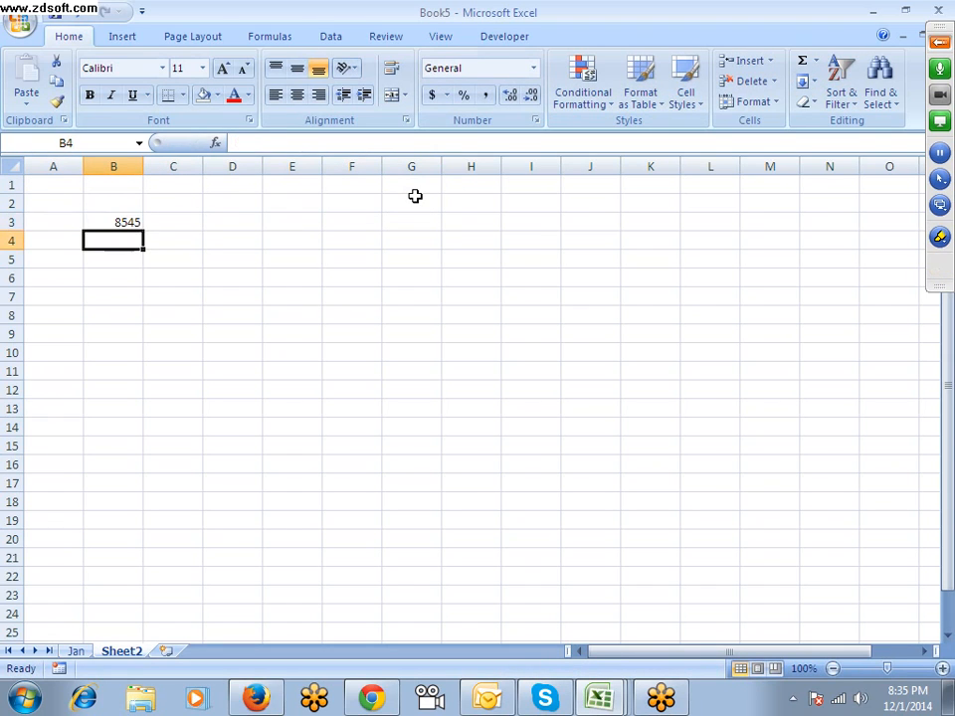
{"action": "key", "text": "shift+Down"}
{"action": "key", "text": "shift+Down"}
{"action": "key", "text": "shift+Down"}
{"action": "key", "text": "shift+Down"}
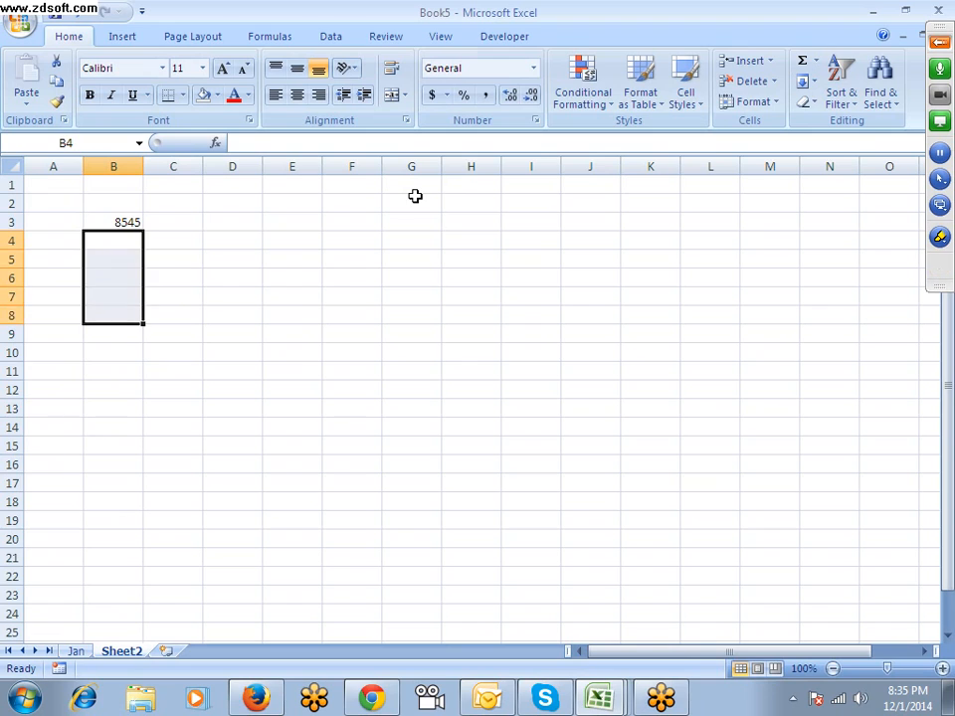
{"action": "key", "text": "Up"}
{"action": "key", "text": "ctrl+c"}
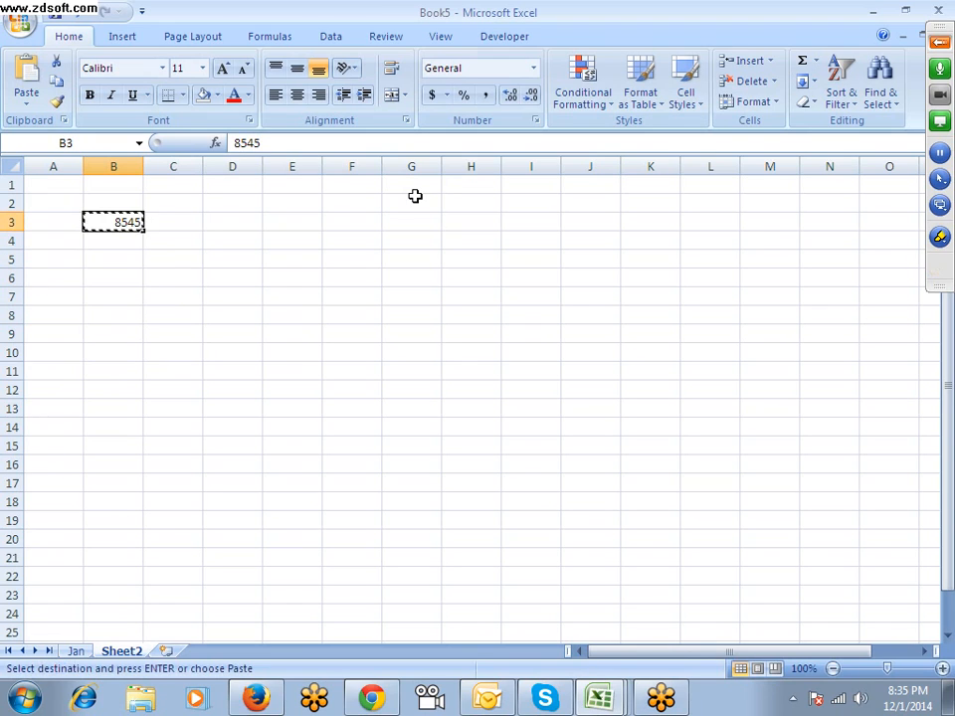
{"action": "key", "text": "Down"}
{"action": "key", "text": "shift+Down"}
{"action": "key", "text": "shift+Down"}
{"action": "key", "text": "shift+Down"}
{"action": "key", "text": "shift+Down"}
{"action": "key", "text": "shift+Down"}
{"action": "key", "text": "shift+Down"}
{"action": "key", "text": "shift+Down"}
{"action": "key", "text": "shift+Down"}
{"action": "key", "text": "shift+Down"}
{"action": "key", "text": "ctrl+v"}
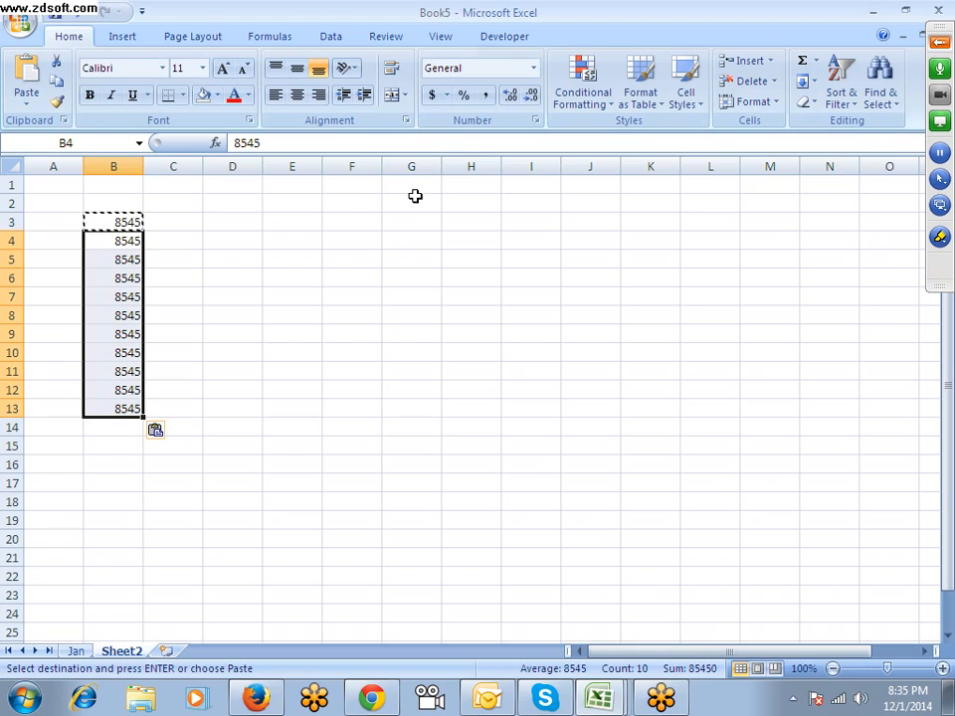
{"action": "key", "text": "Delete"}
{"action": "key", "text": "Up"}
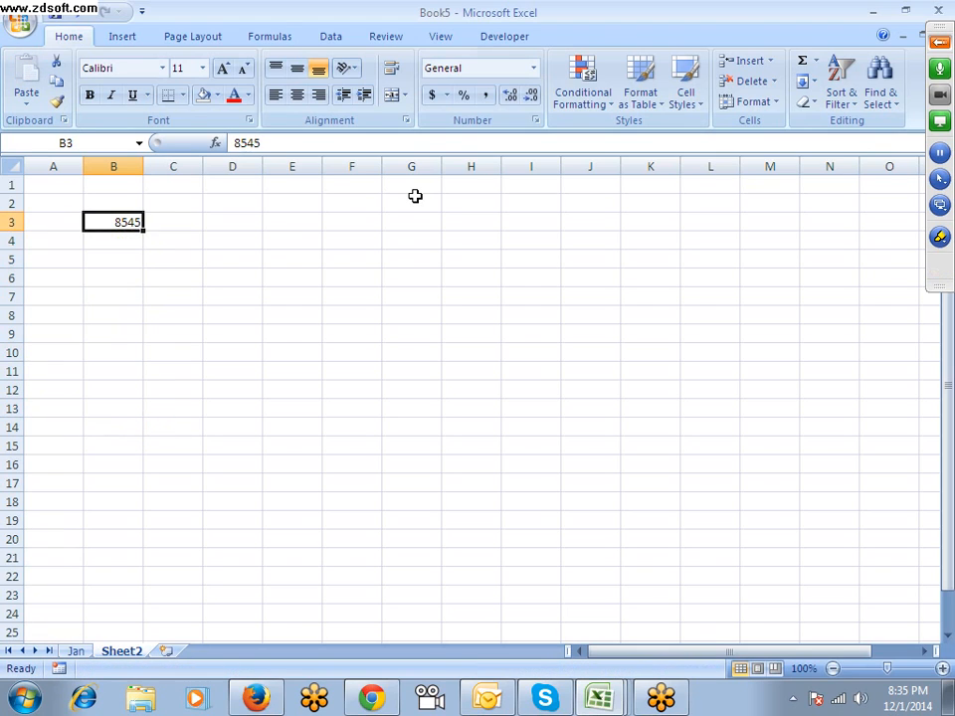
Fill the value in B3 down through B14 and undo the fill
{"action": "key", "text": "shift+Down"}
{"action": "key", "text": "shift+Down"}
{"action": "key", "text": "shift+Down"}
{"action": "key", "text": "shift+Down"}
{"action": "key", "text": "shift+Down"}
{"action": "key", "text": "shift+Down"}
{"action": "key", "text": "shift+Down"}
{"action": "key", "text": "shift+Down"}
{"action": "key", "text": "shift+Down"}
{"action": "key", "text": "shift+Down"}
{"action": "key", "text": "shift+Down"}
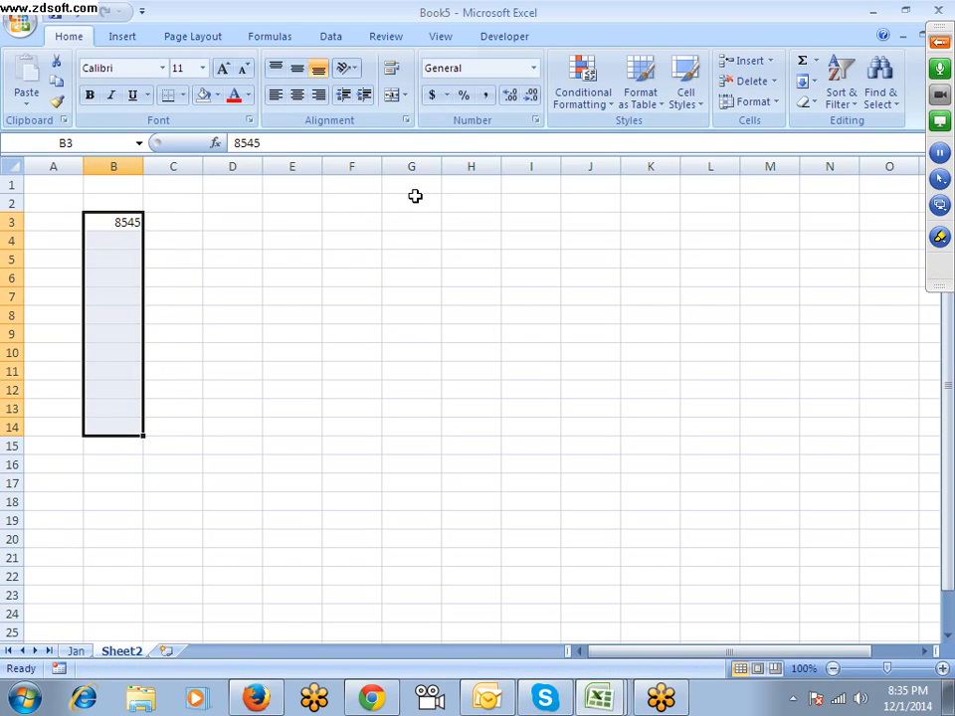
{"action": "key", "text": "ctrl+d"}
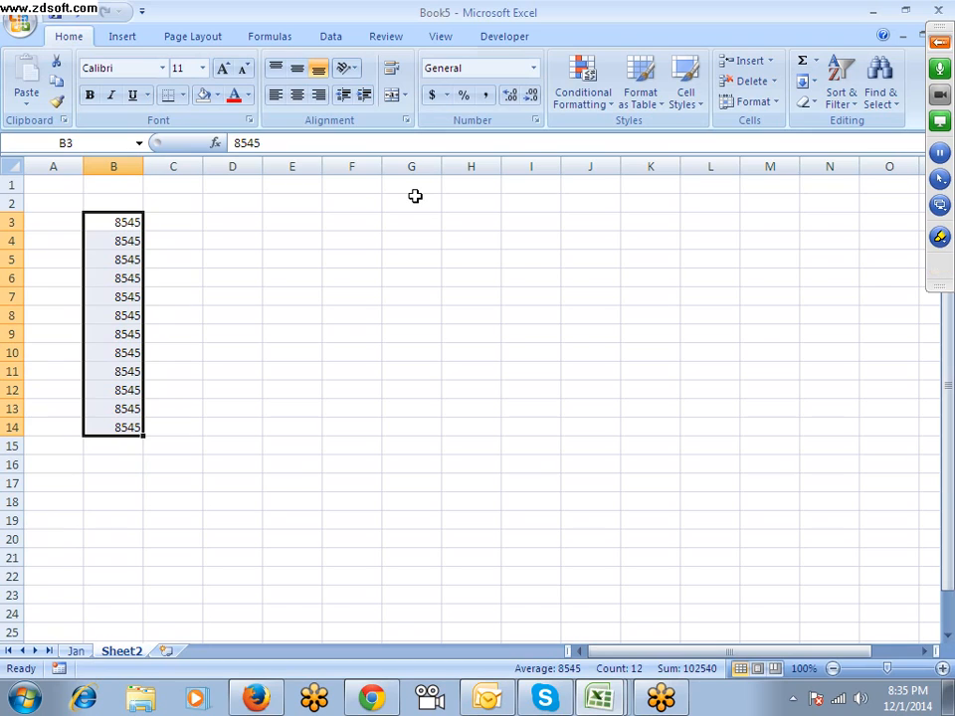
{"action": "key", "text": "ctrl+z"}
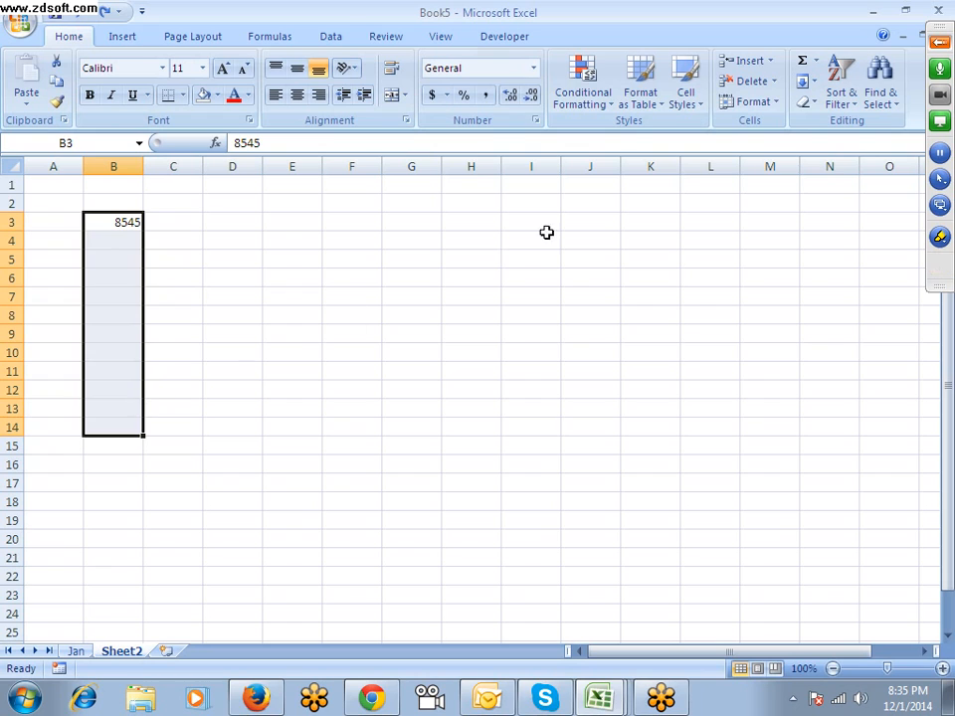
Fill the value in B3 down through B14 and fill the column right into column C
{"action": "left_click", "coordinate": [813, 87]}
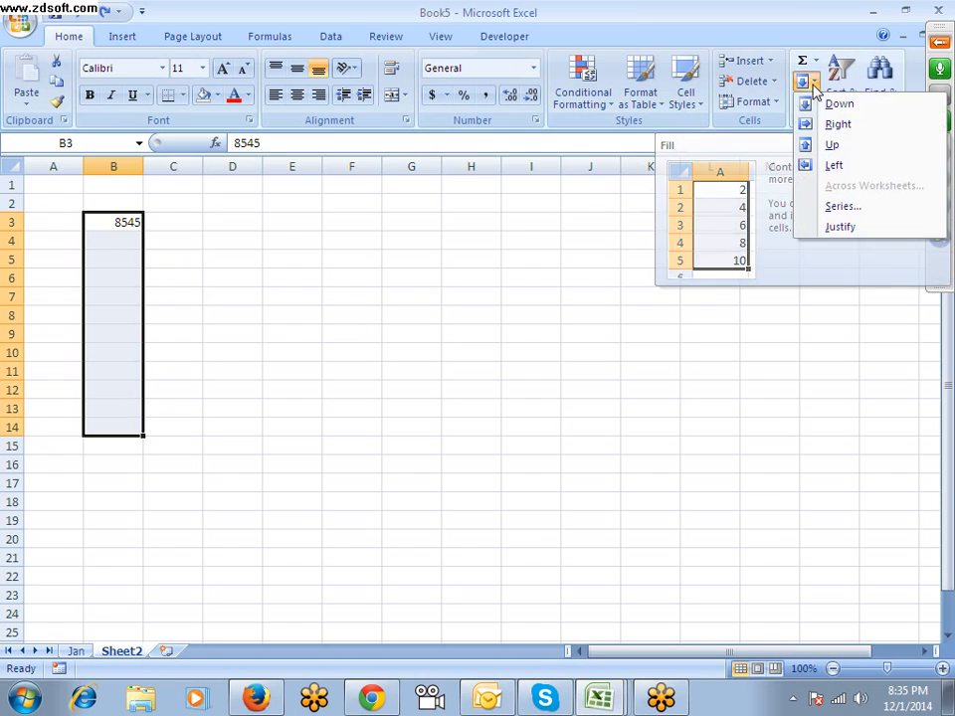
{"action": "left_click", "coordinate": [827, 105]}
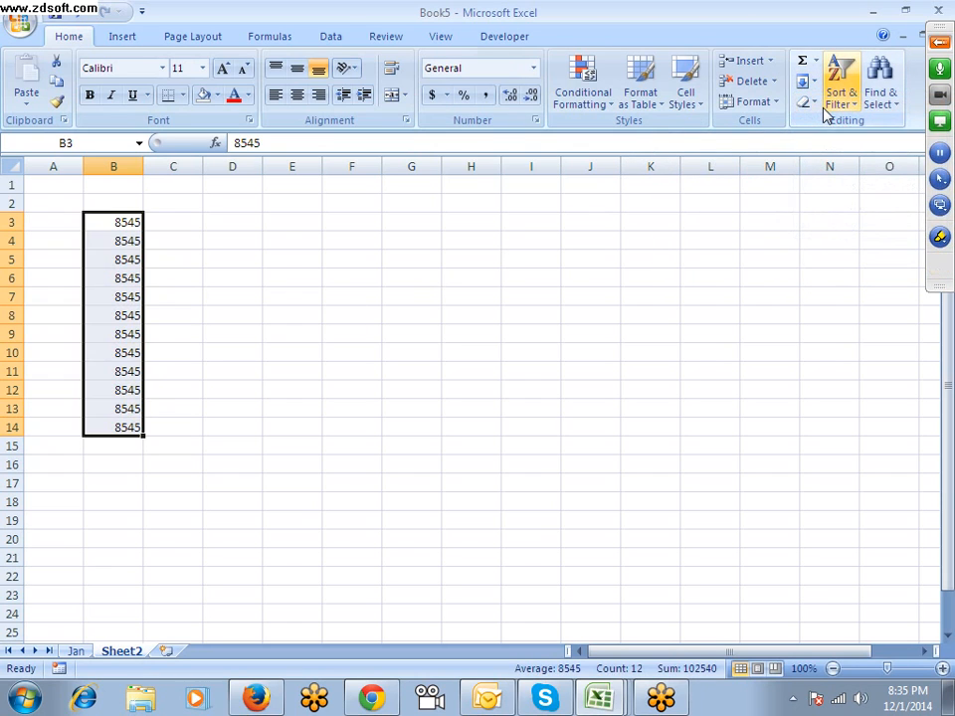
{"action": "key", "text": "shift+Right"}
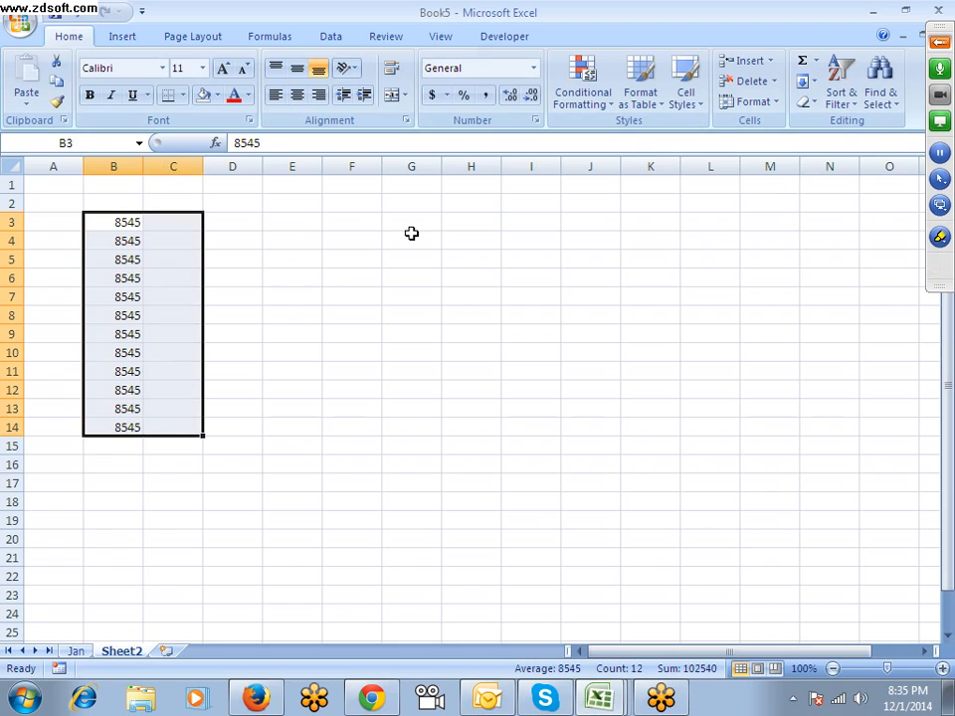
{"action": "key", "text": "ctrl+r"}
Clear the filled block B3:C14
{"action": "key", "text": "Delete"}
{"action": "key", "text": "Up"}
{"action": "key", "text": "Up"}
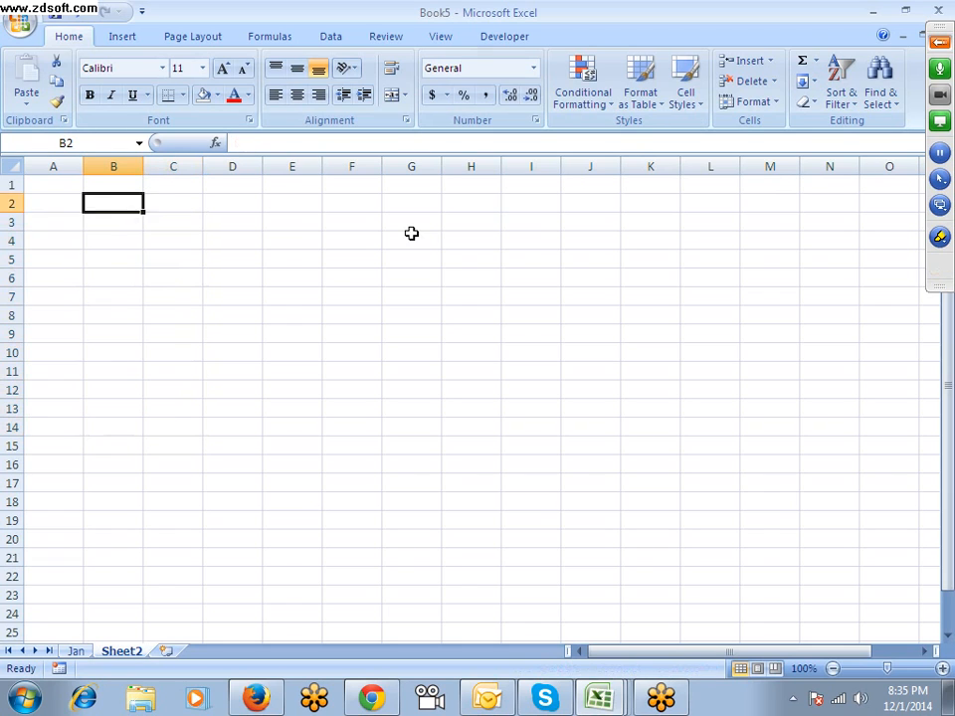
Enter the formula =RANDBETWEEN(10,90) in cell A1
{"action": "key", "text": "Left"}
{"action": "type", "text": "=ra"}
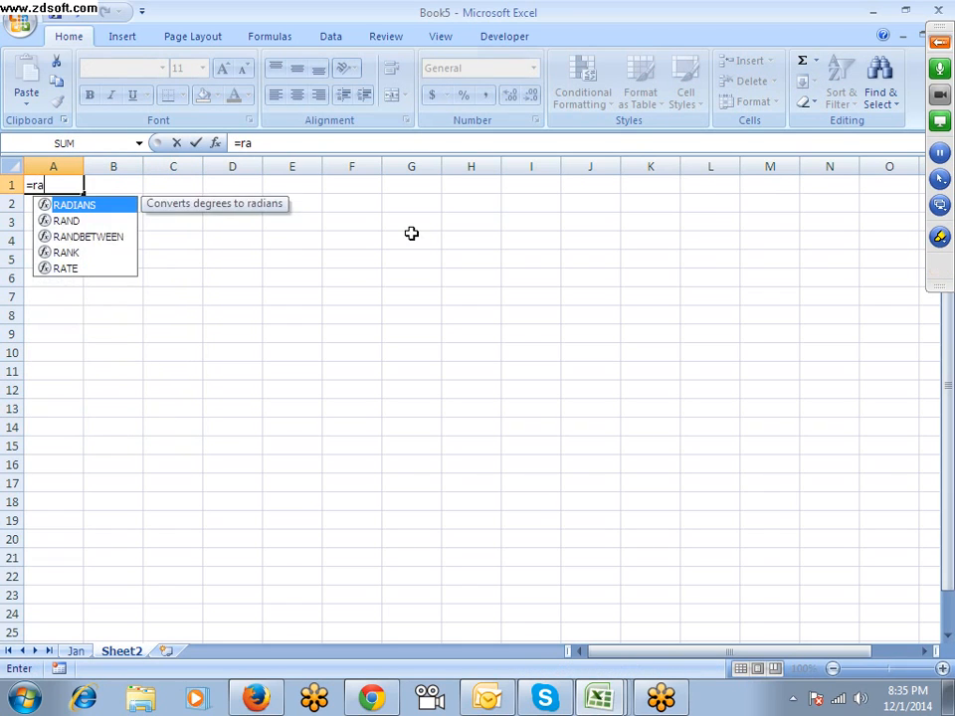
{"action": "key", "text": "Down"}
{"action": "key", "text": "Down"}
{"action": "key", "text": "Tab"}
{"action": "type", "text": "1"}
{"action": "type", "text": ",90"}
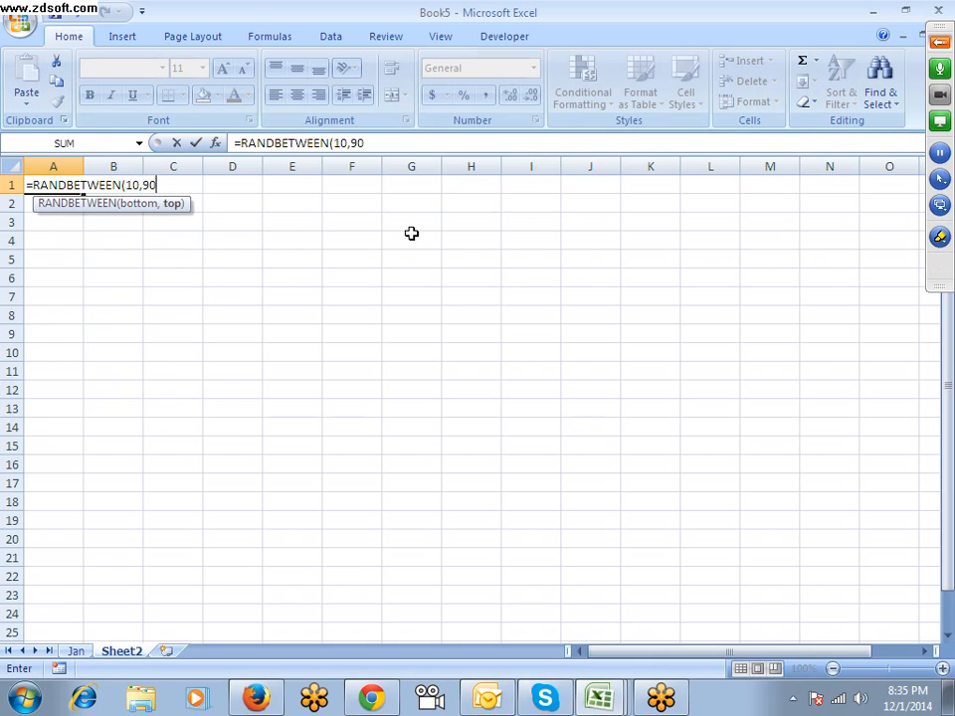
{"action": "key", "text": "Return"}
{"action": "key", "text": "Up"}
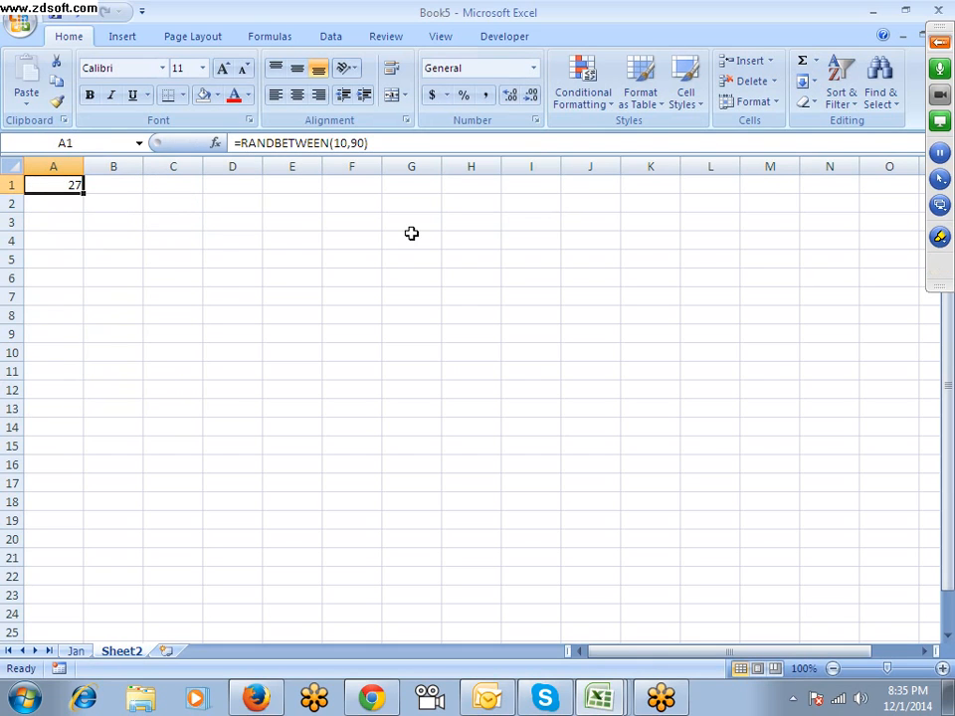
Copy the RANDBETWEEN formula from A1 across A1:I13 and undo the paste
{"action": "key", "text": "ctrl+c"}
{"action": "key", "text": "shift+Right"}
{"action": "key", "text": "shift+Right"}
{"action": "key", "text": "shift+Right"}
{"action": "key", "text": "shift+Right"}
{"action": "key", "text": "shift+Right"}
{"action": "key", "text": "shift+Right"}
{"action": "key", "text": "shift+Right"}
{"action": "key", "text": "shift+Right"}
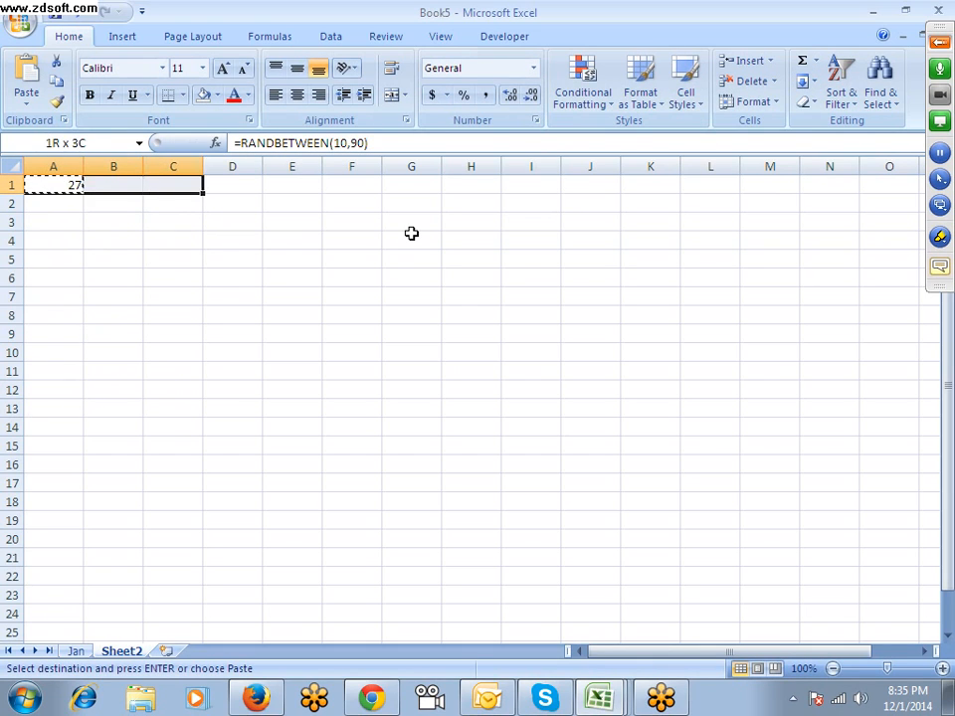
{"action": "key", "text": "shift+Down"}
{"action": "key", "text": "shift+Down"}
{"action": "key", "text": "shift+Down"}
{"action": "key", "text": "shift+Down"}
{"action": "key", "text": "shift+Down"}
{"action": "key", "text": "shift+Down"}
{"action": "key", "text": "shift+Down"}
{"action": "key", "text": "shift+Down"}
{"action": "key", "text": "shift+Down"}
{"action": "key", "text": "shift+Down"}
{"action": "key", "text": "shift+Down"}
{"action": "key", "text": "shift+Down"}
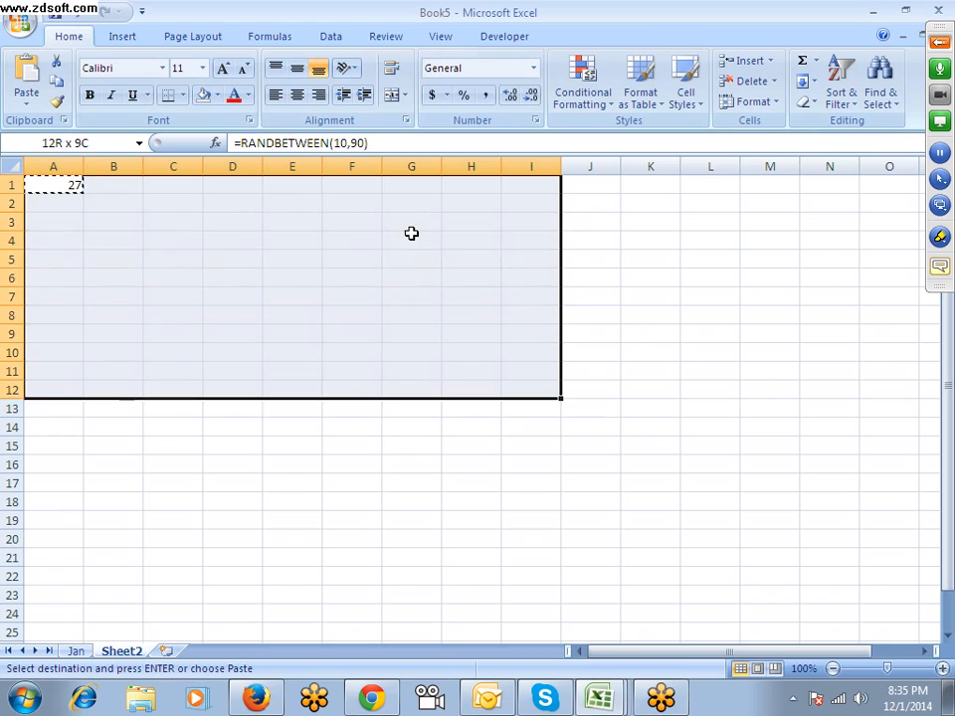
{"action": "key", "text": "ctrl+v"}
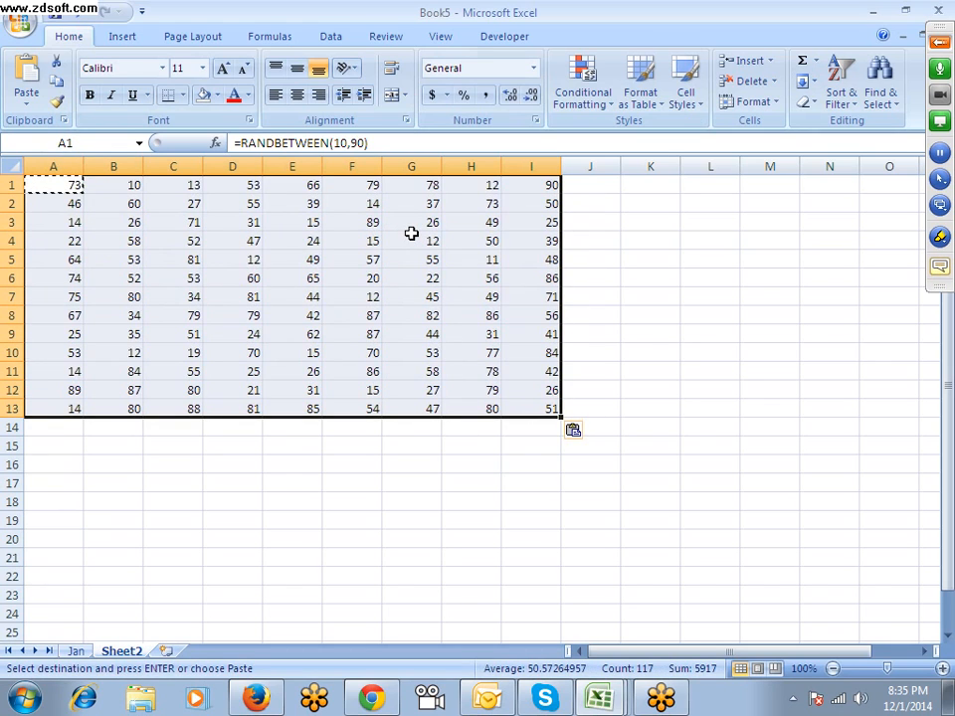
{"action": "key", "text": "ctrl+z"}
{"action": "key", "text": "Escape"}
Fill the RANDBETWEEN formula from A1 right through column H and down through row 11
{"action": "key", "text": "ctrl+Home"}
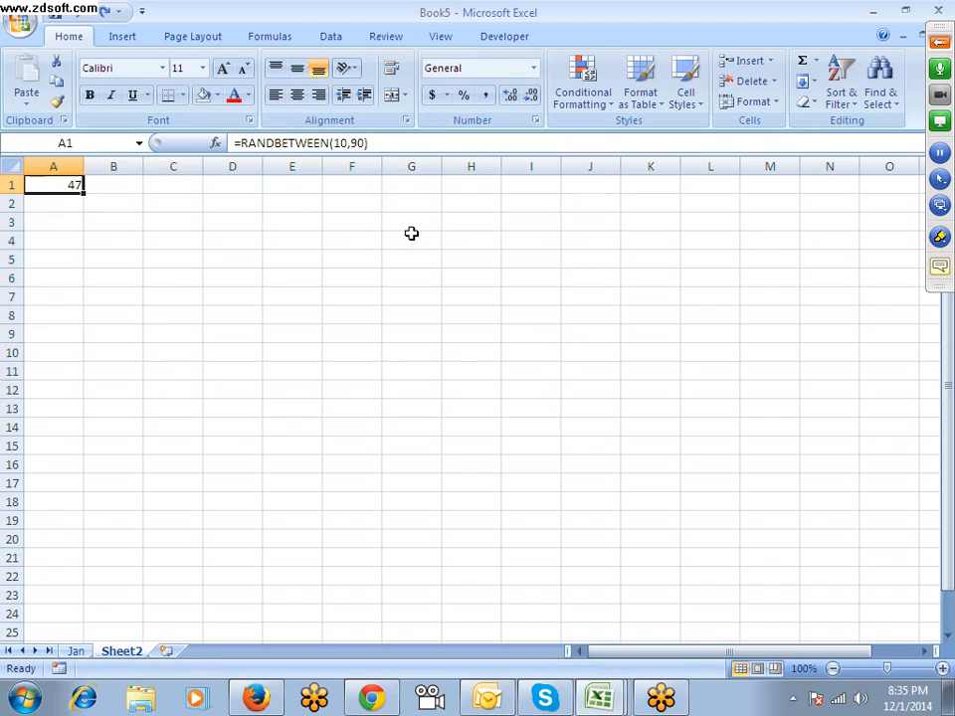
{"action": "key", "text": "shift+Right"}
{"action": "key", "text": "shift+Right"}
{"action": "key", "text": "shift+Right"}
{"action": "key", "text": "shift+Right"}
{"action": "key", "text": "shift+Right"}
{"action": "key", "text": "shift+Right"}
{"action": "key", "text": "shift+Right"}
{"action": "key", "text": "shift+Down"}
{"action": "key", "text": "shift+Down"}
{"action": "key", "text": "shift+Down"}
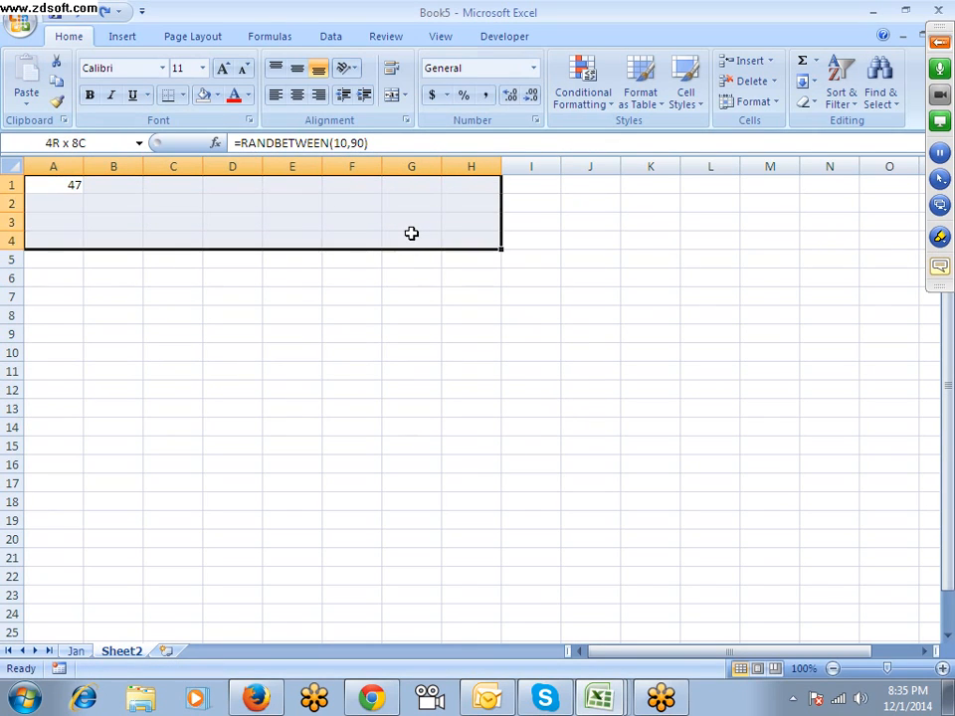
{"action": "key", "text": "shift+Down"}
{"action": "key", "text": "shift+Down"}
{"action": "key", "text": "shift+Down"}
{"action": "key", "text": "shift+Down"}
{"action": "key", "text": "shift+Down"}
{"action": "key", "text": "shift+Down"}
{"action": "key", "text": "shift+Down"}
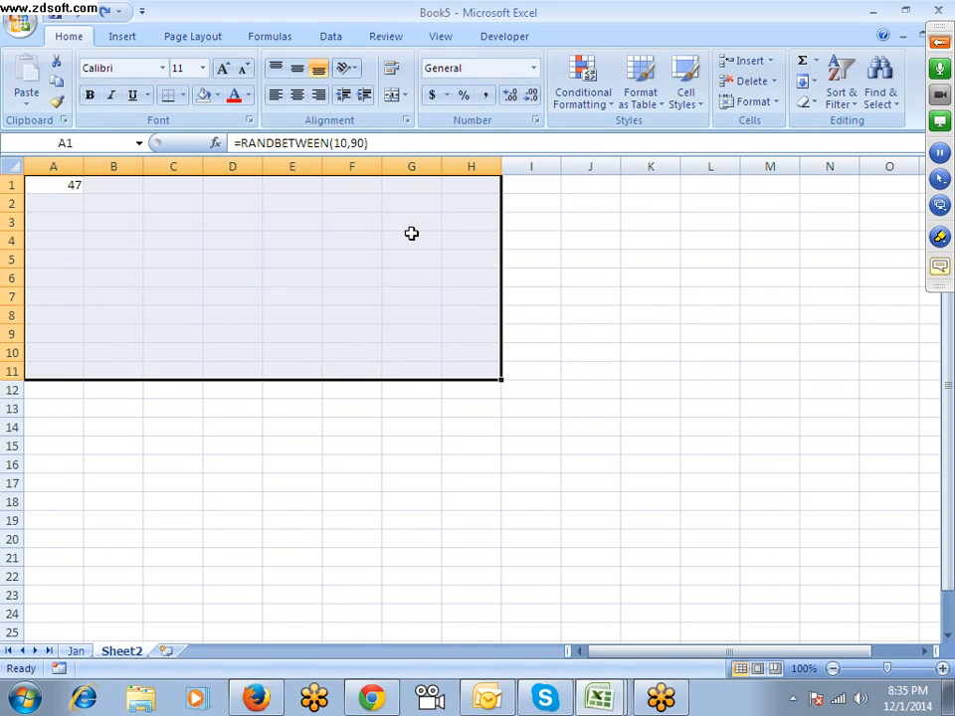
{"action": "key", "text": "ctrl+r"}
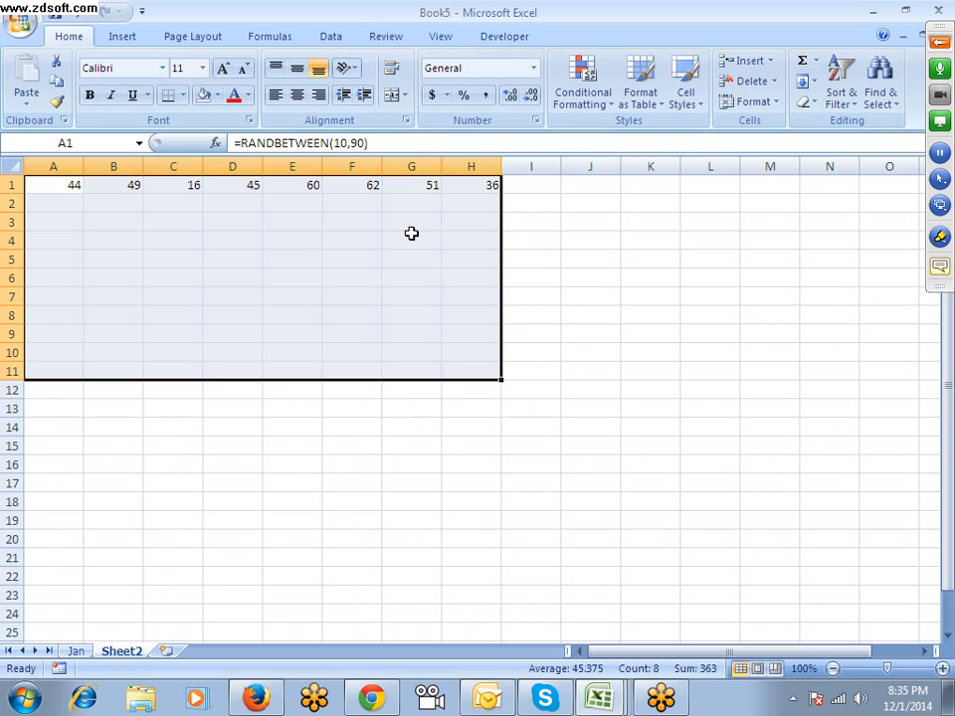
{"action": "key", "text": "ctrl+d"}
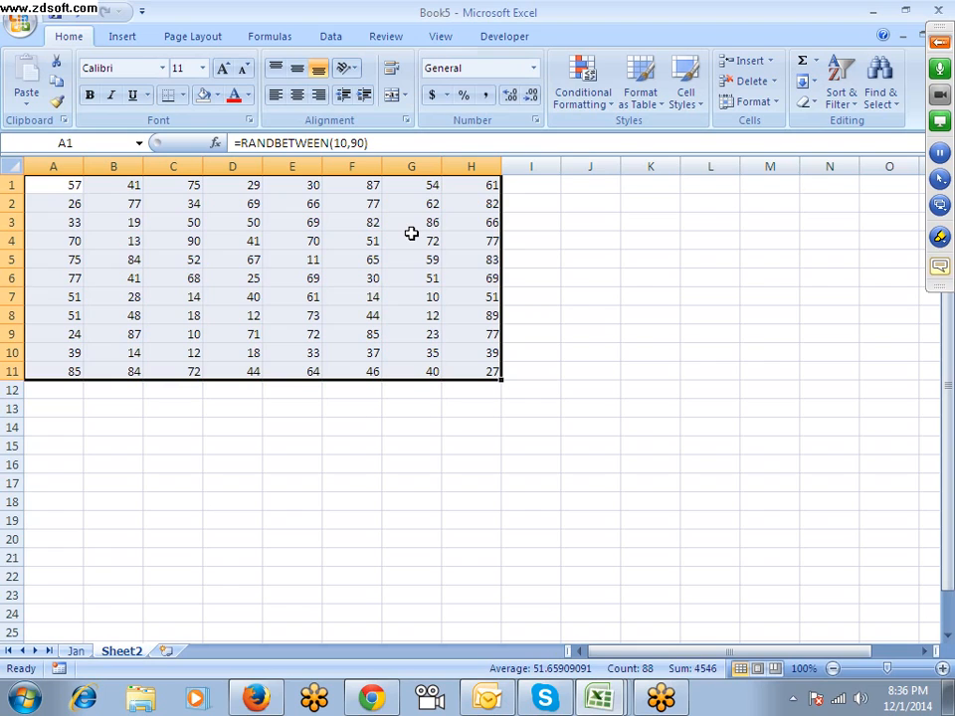
Undo the down and right fills so only cell A1 holds the formula
{"action": "key", "text": "ctrl+z"}
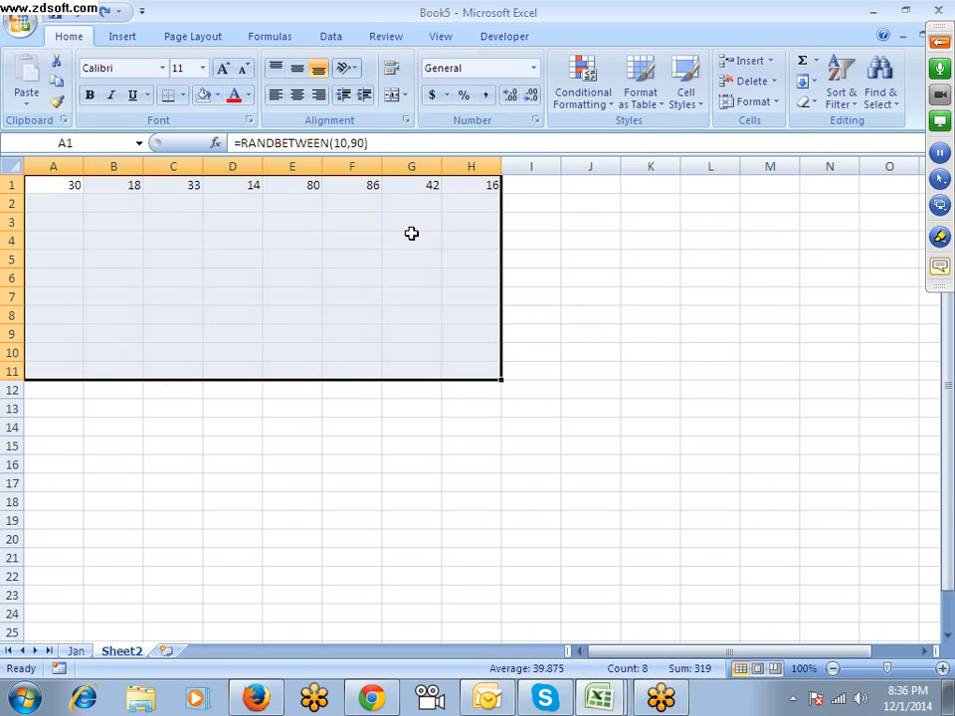
{"action": "key", "text": "ctrl+z"}
{"action": "key", "text": "Left"}
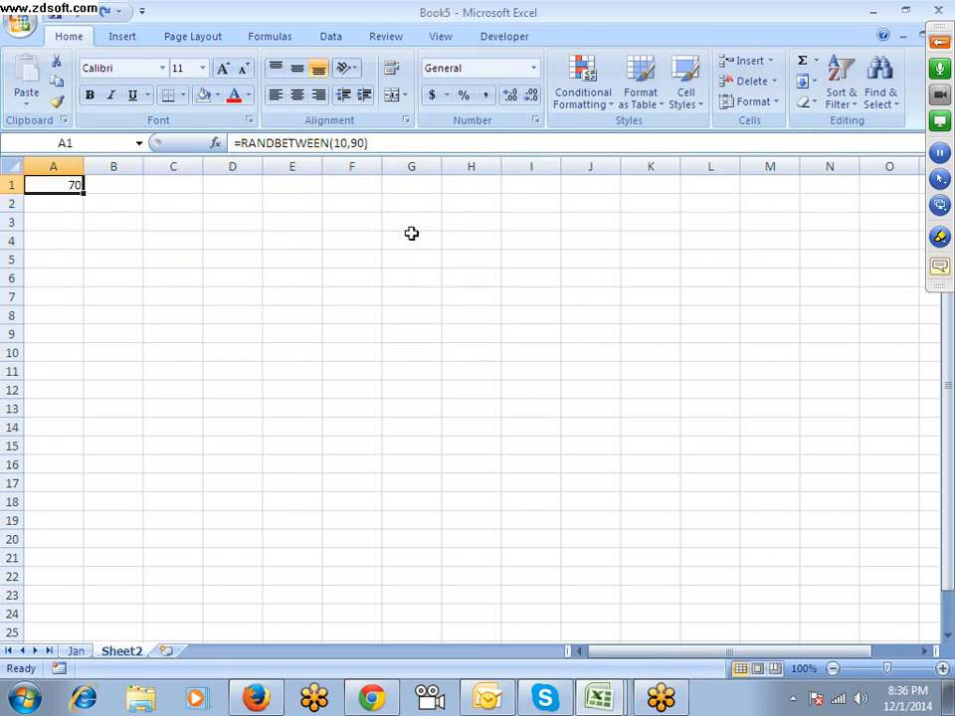
Fill the RANDBETWEEN formula from A1 down through row 12 and right through column I, and undo both fills
{"action": "key", "text": "shift+Right"}
{"action": "key", "text": "shift+Right"}
{"action": "key", "text": "shift+Right"}
{"action": "key", "text": "shift+Right"}
{"action": "key", "text": "shift+Right"}
{"action": "key", "text": "shift+Right"}
{"action": "key", "text": "shift+Right"}
{"action": "key", "text": "shift+Right"}
{"action": "key", "text": "shift+Down"}
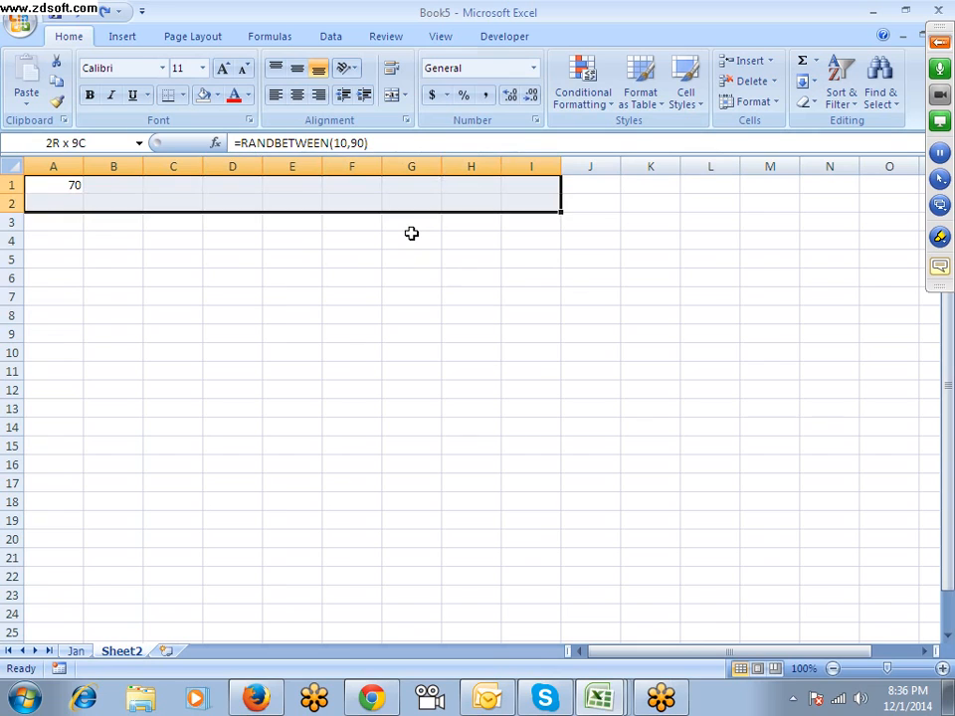
{"action": "key", "text": "shift+Down"}
{"action": "key", "text": "shift+Down"}
{"action": "key", "text": "shift+Down"}
{"action": "key", "text": "shift+Down"}
{"action": "key", "text": "shift+Down"}
{"action": "key", "text": "shift+Down"}
{"action": "key", "text": "shift+Down"}
{"action": "key", "text": "shift+Down"}
{"action": "key", "text": "shift+Down"}
{"action": "key", "text": "shift+Down"}
{"action": "key", "text": "ctrl+d"}
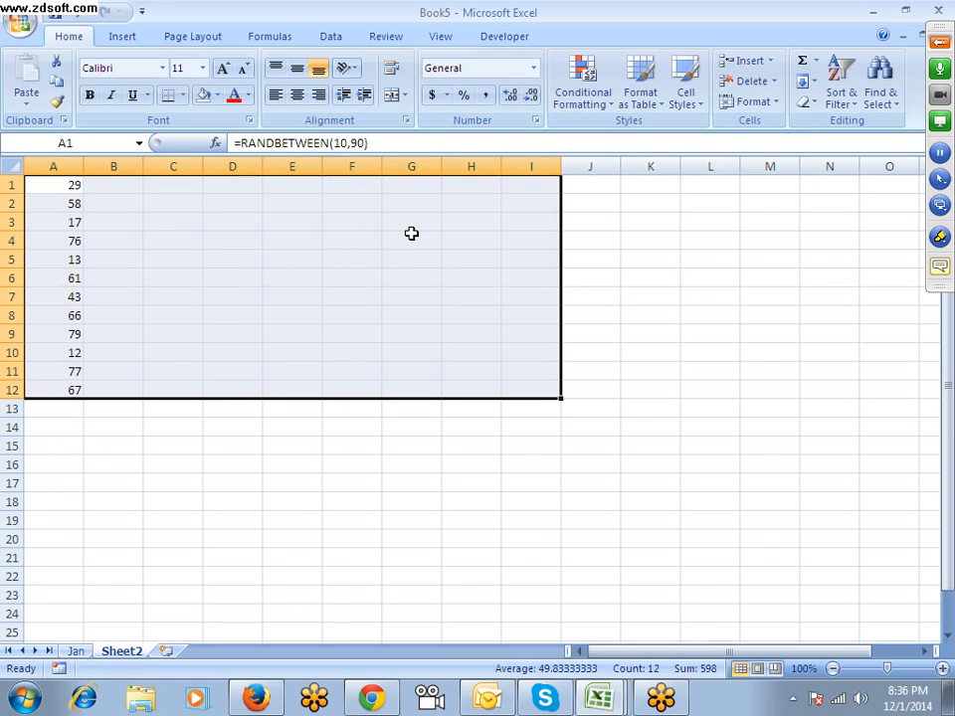
{"action": "key", "text": "ctrl+r"}
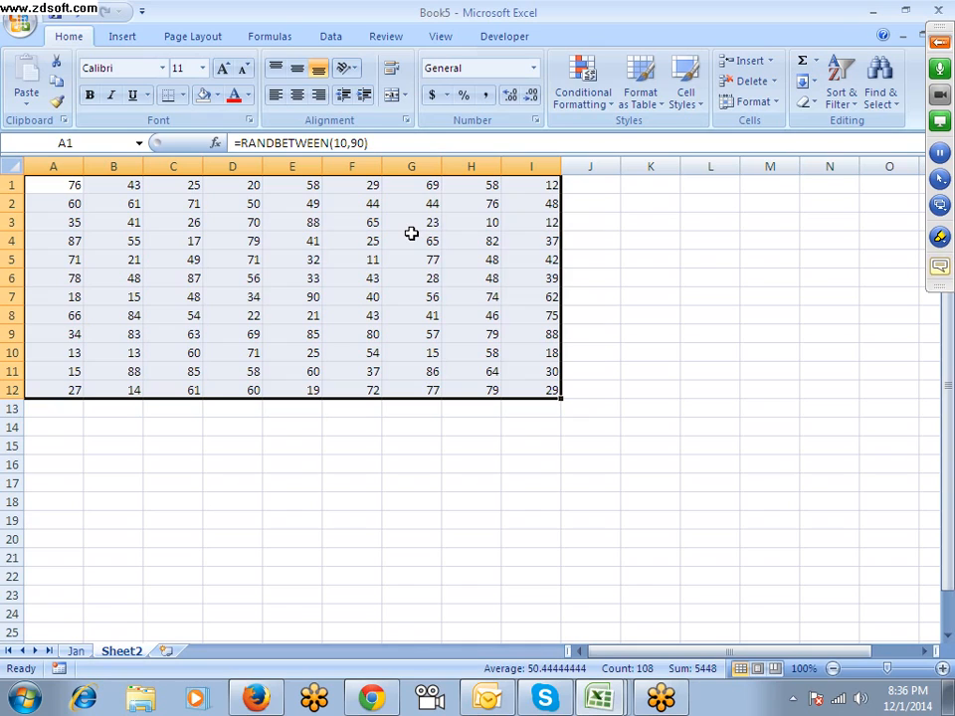
{"action": "key", "text": "ctrl+z"}
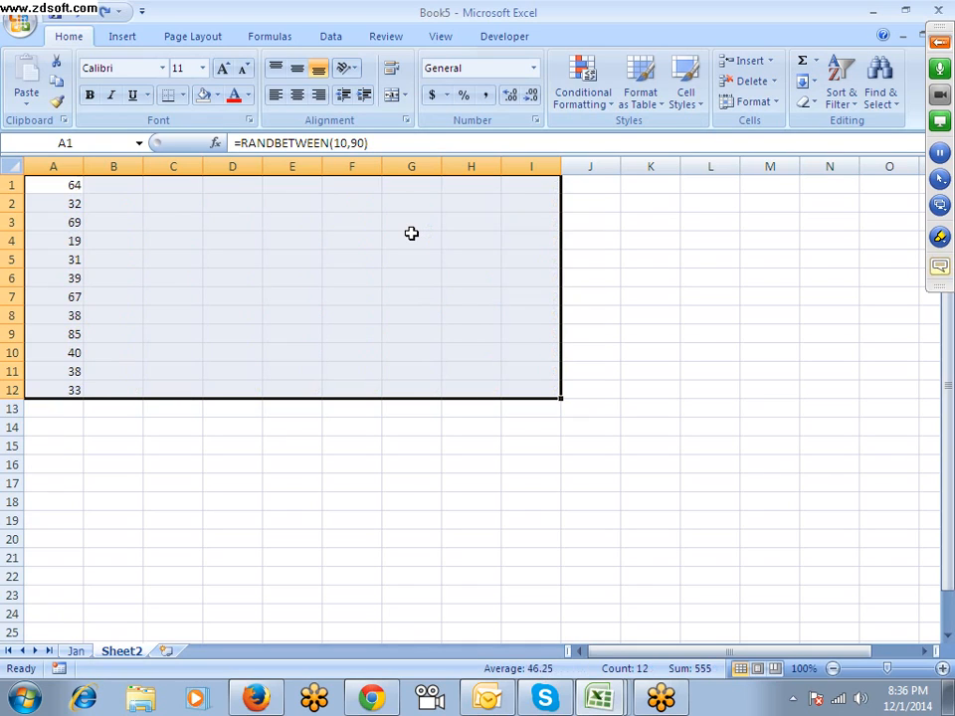
{"action": "key", "text": "ctrl+z"}
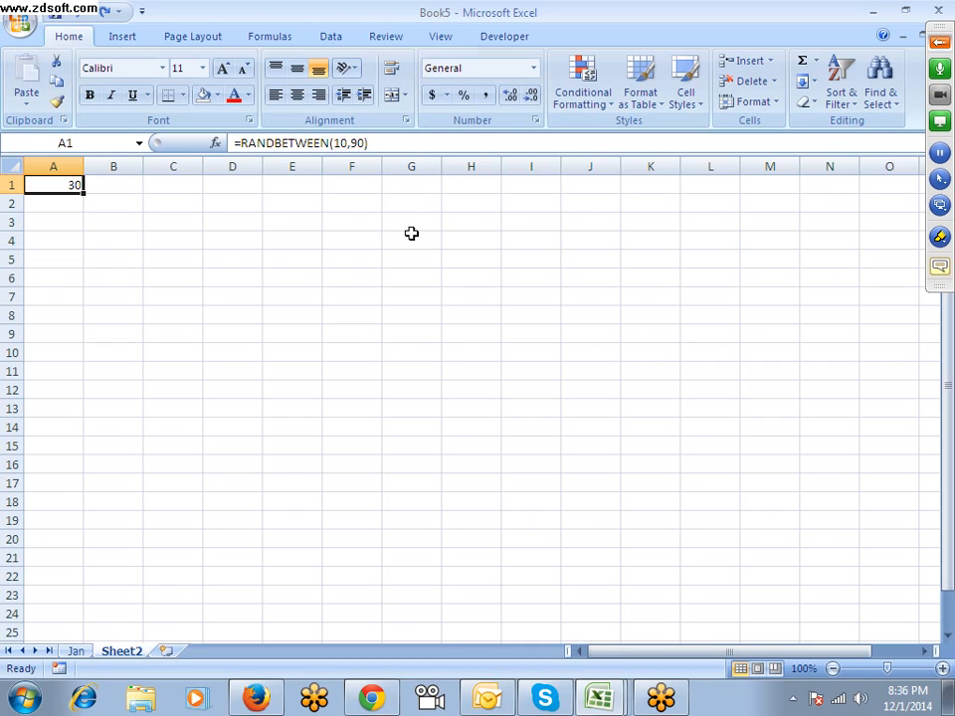
View the available Fill options and clear the RANDBETWEEN formula from cell A1
{"action": "left_click", "coordinate": [814, 83]}
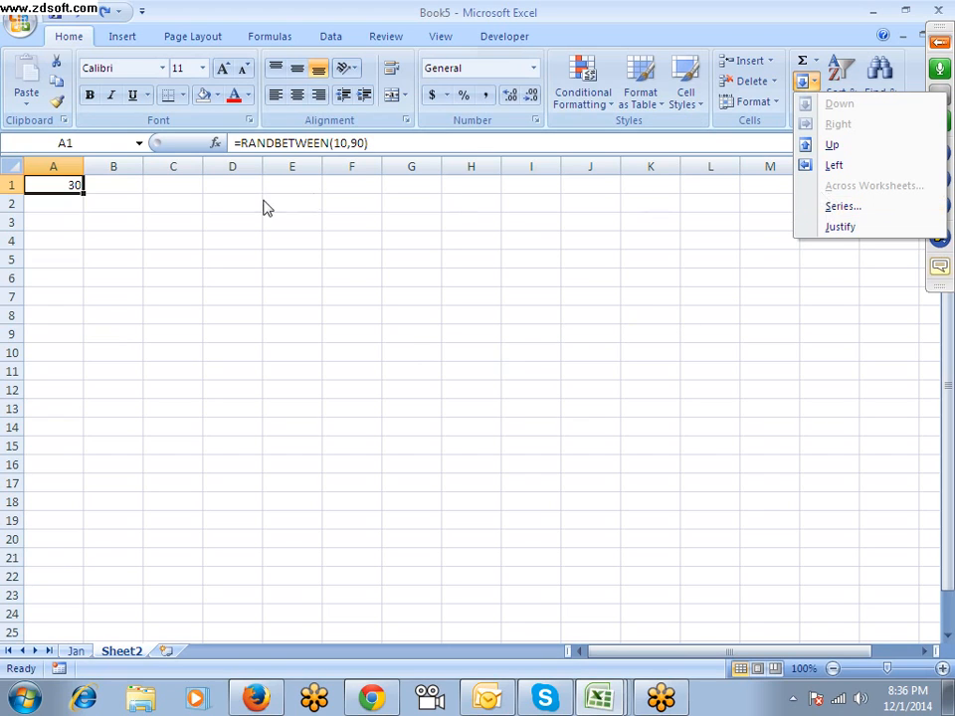
{"action": "left_click", "coordinate": [97, 255]}
{"action": "left_click", "coordinate": [96, 255]}
{"action": "left_click", "coordinate": [76, 184]}
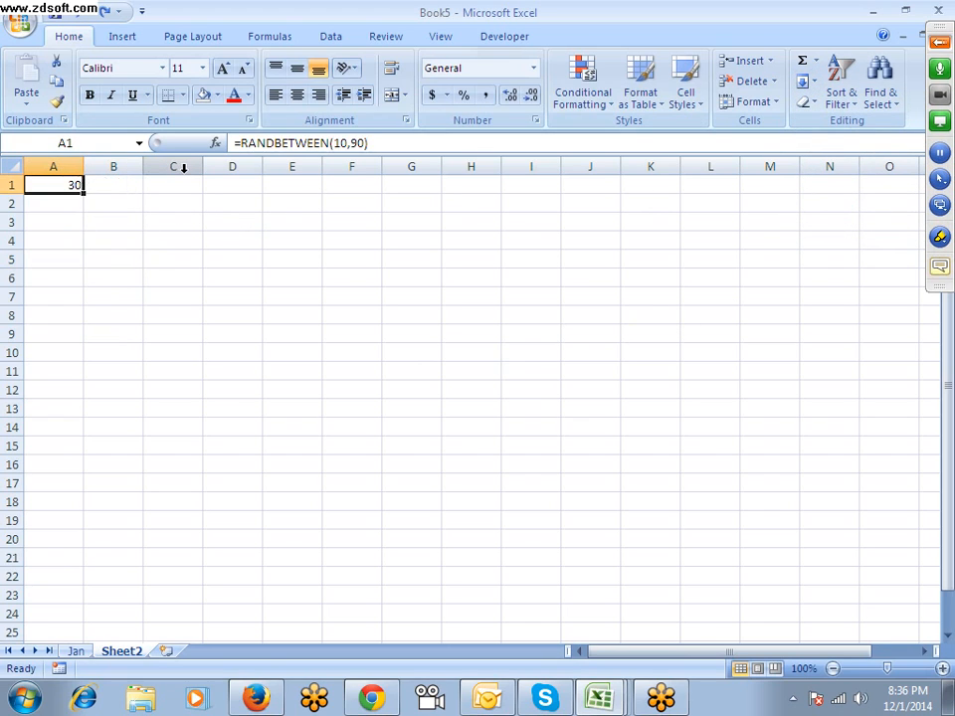
{"action": "key", "text": "Delete"}
{"action": "left_click", "coordinate": [72, 637]}
{"action": "left_click", "coordinate": [76, 650]}
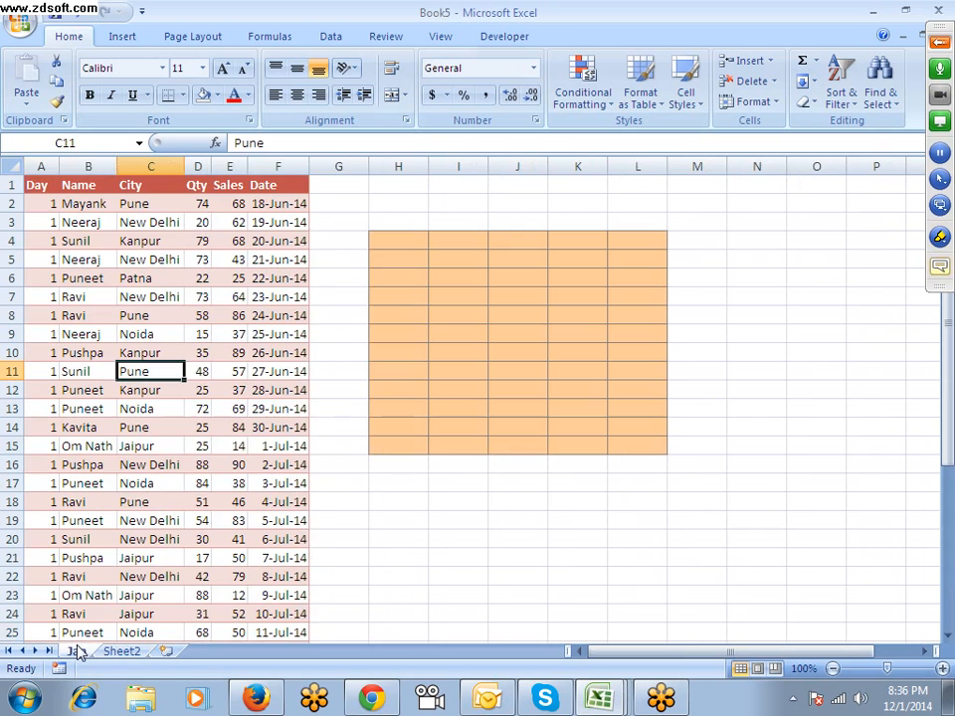
{"action": "left_click", "coordinate": [121, 652]}
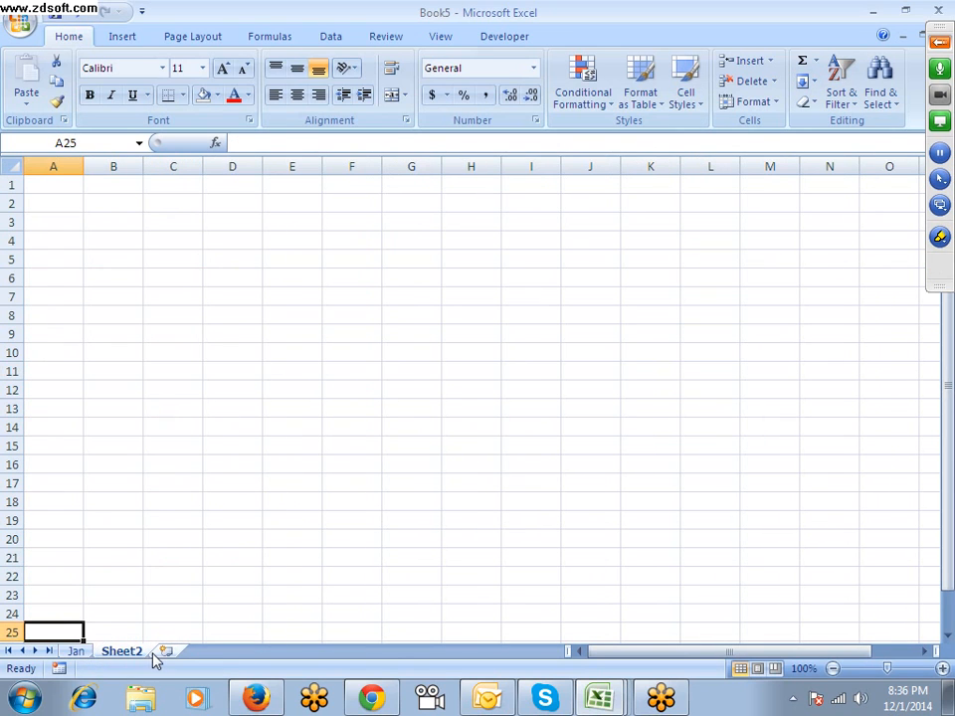
{"action": "left_click", "coordinate": [76, 651]}
{"action": "left_click", "coordinate": [138, 520]}
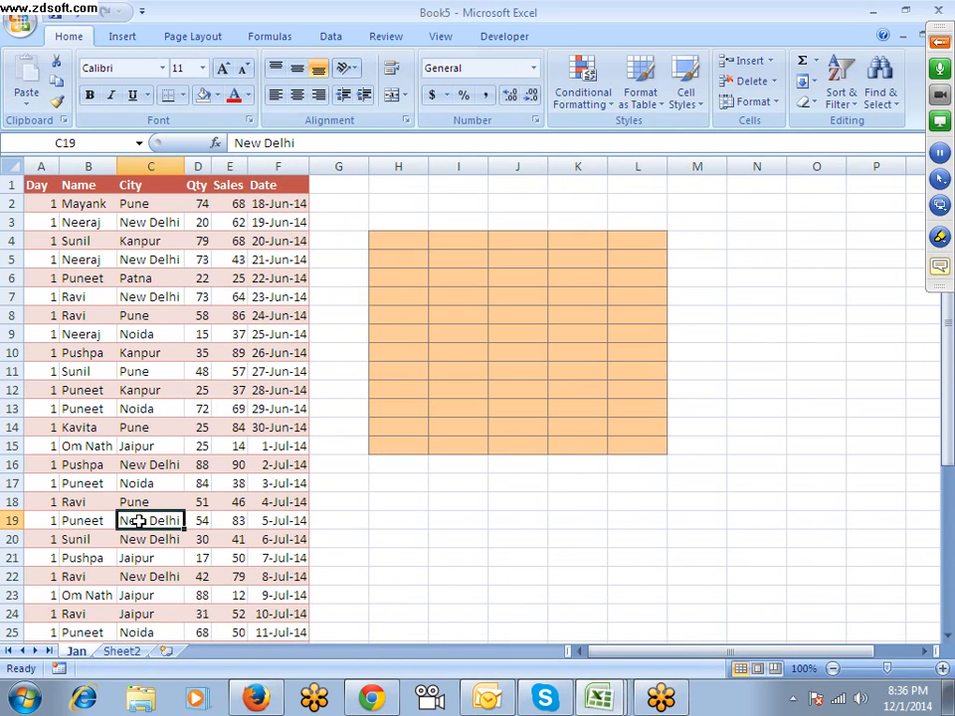
Create a new blank workbook and add five worksheets, up to Sheet10
{"action": "key", "text": "ctrl+n"}
{"action": "left_click", "coordinate": [357, 652]}
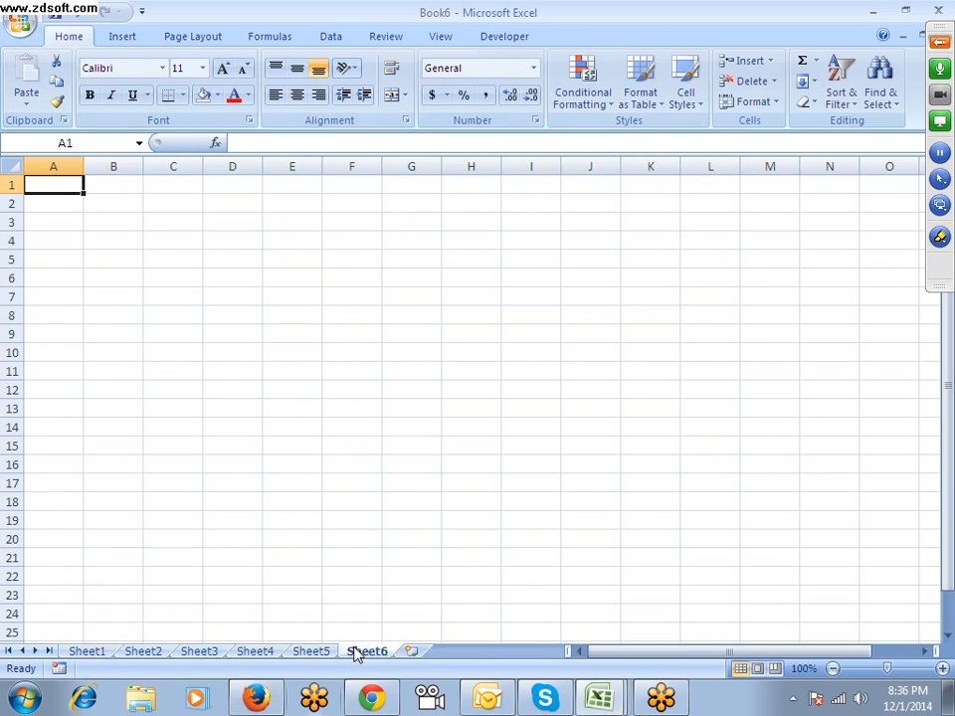
{"action": "left_click", "coordinate": [413, 652]}
{"action": "left_click", "coordinate": [460, 652]}
{"action": "left_click", "coordinate": [507, 651]}
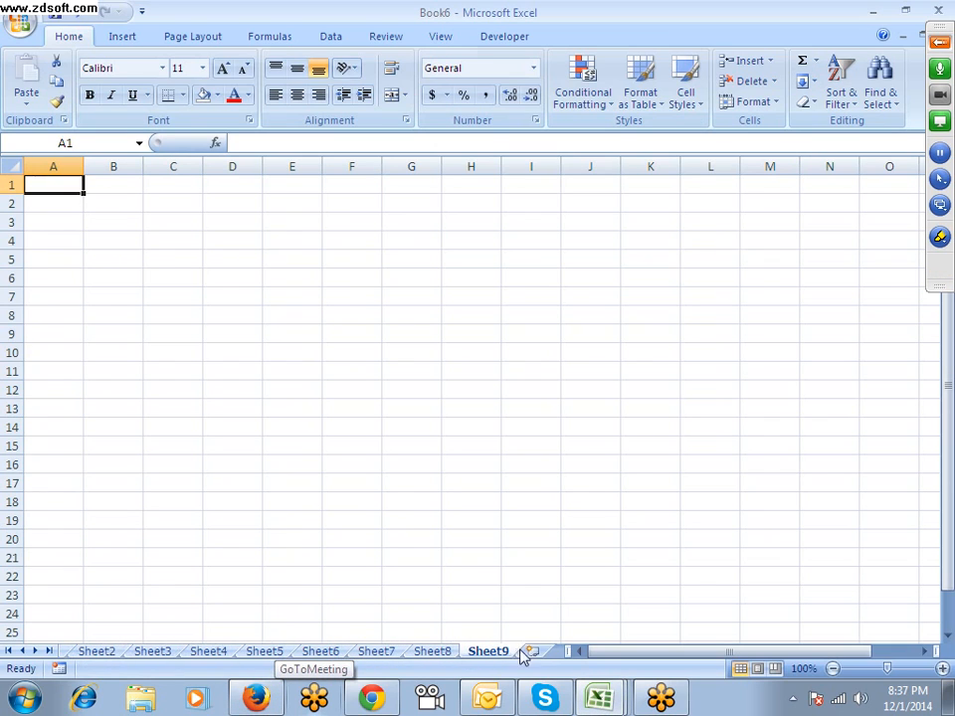
{"action": "left_click", "coordinate": [532, 652]}
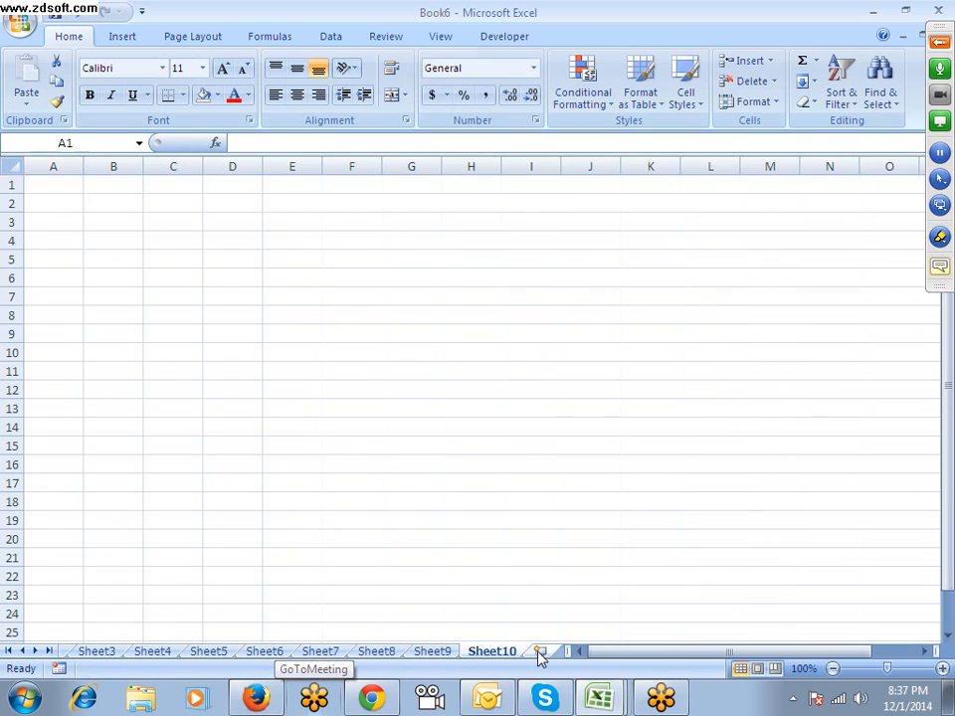
Enter the headings Name, Roll and Marks in A1:C1 of Sheet1
{"action": "left_click", "coordinate": [9, 650]}
{"action": "left_click", "coordinate": [82, 651]}
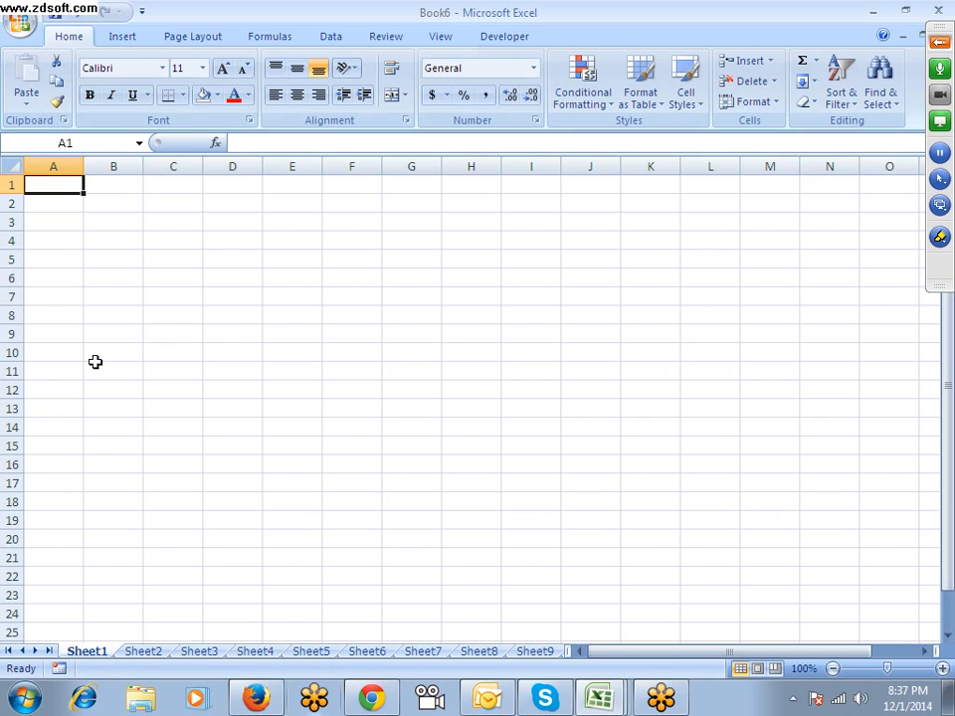
{"action": "type", "text": "Name"}
{"action": "key", "text": "Tab"}
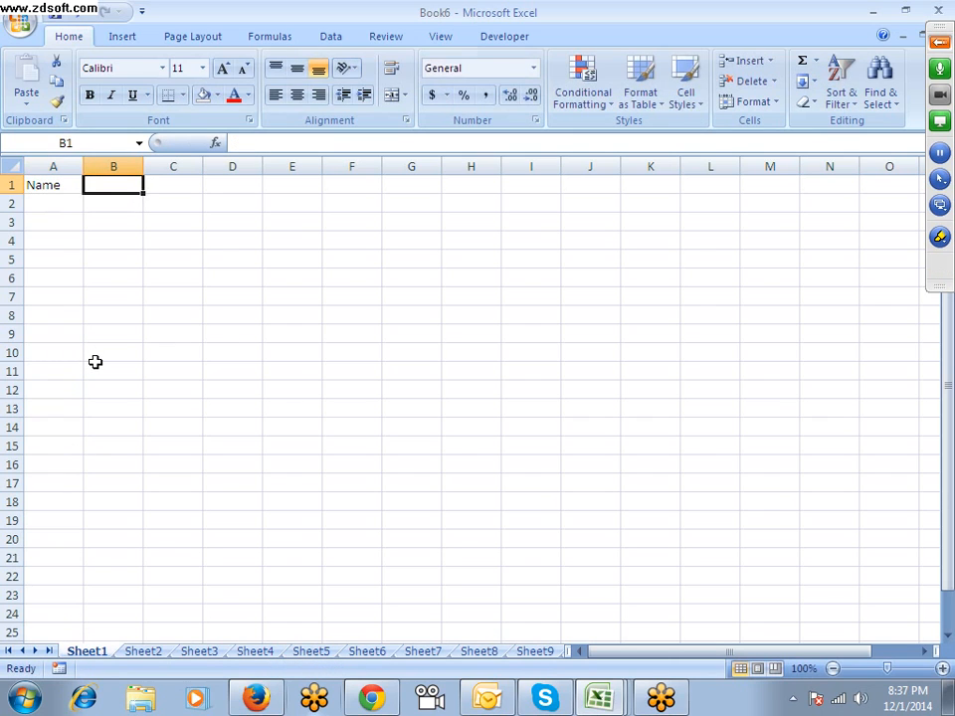
{"action": "type", "text": "Roll"}
{"action": "key", "text": "Tab"}
{"action": "type", "text": "M"}
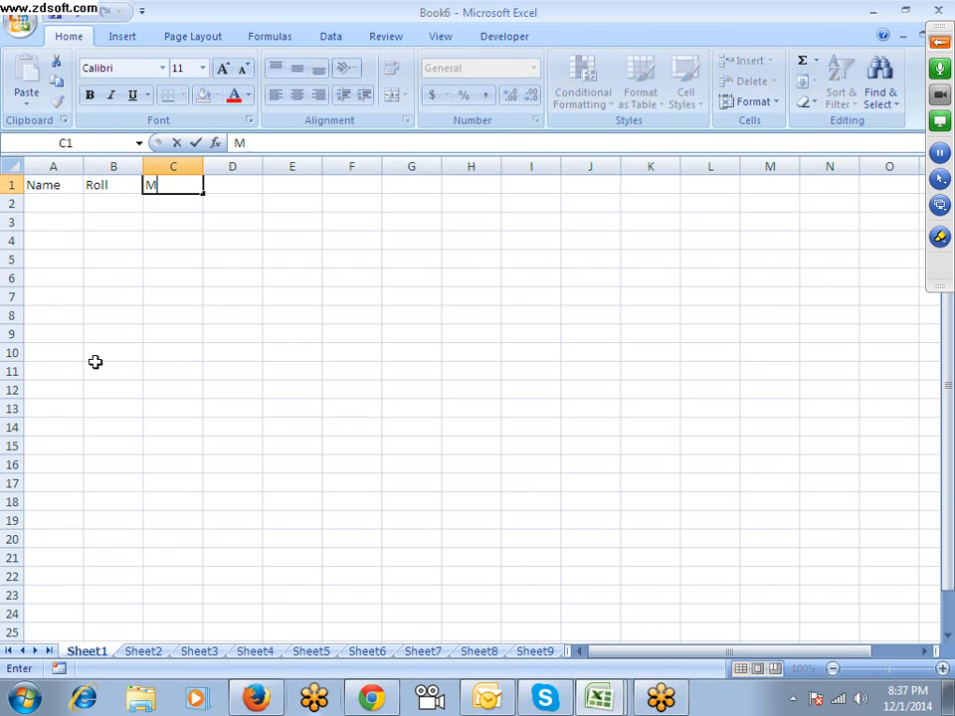
{"action": "type", "text": "arks"}
{"action": "key", "text": "Return"}
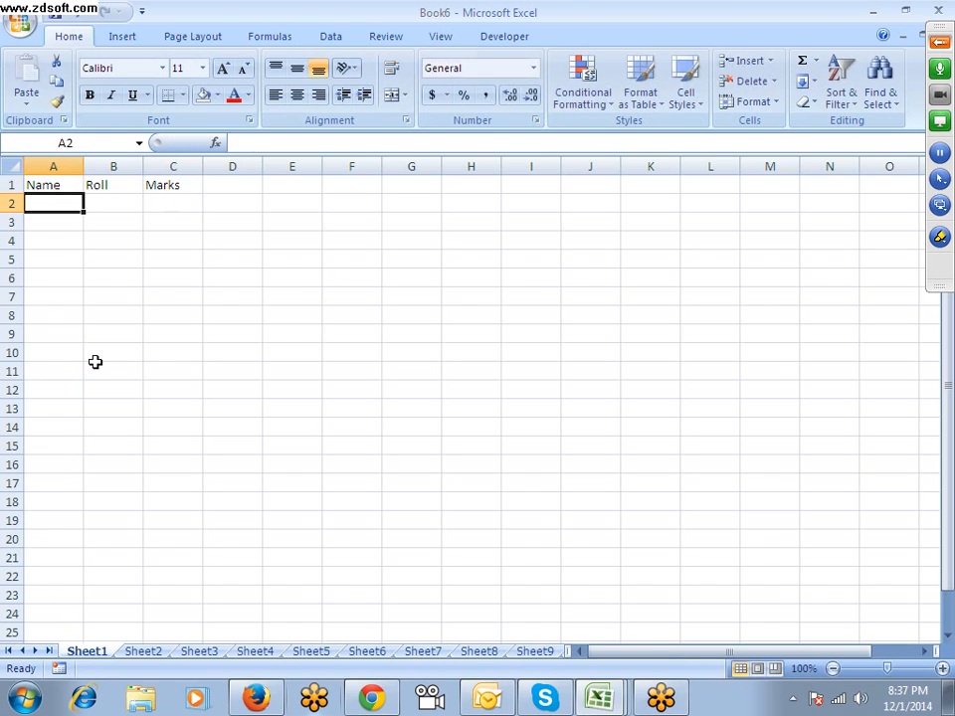
Format the headings in A1:C1 with a light red fill, bold text and a dark font color
{"action": "key", "text": "Up"}
{"action": "key", "text": "shift+Right"}
{"action": "key", "text": "shift+Right"}
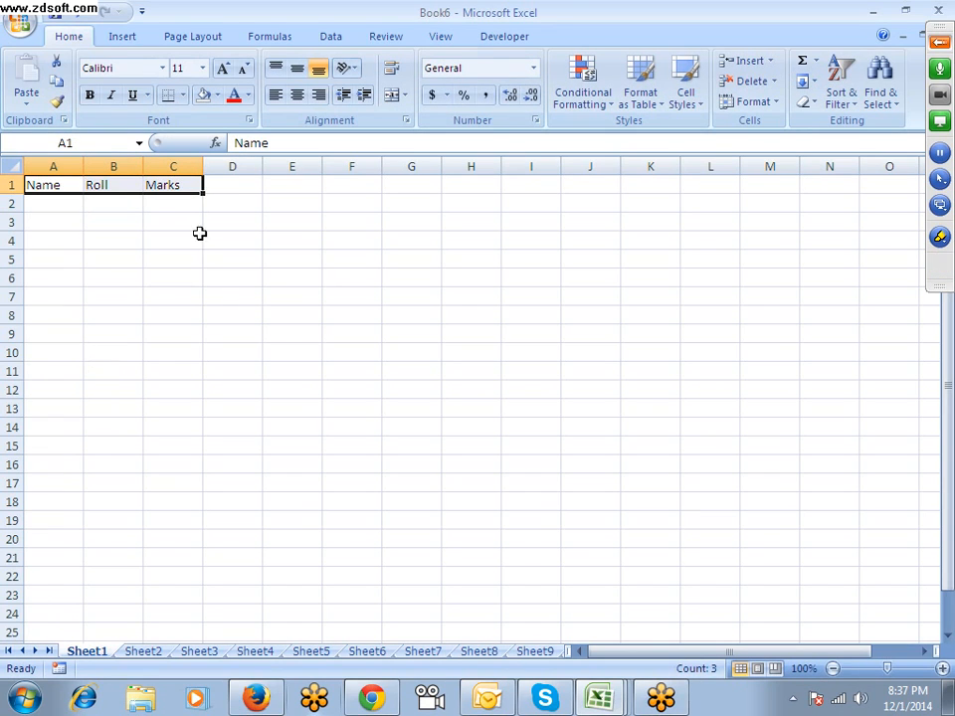
{"action": "left_click", "coordinate": [217, 95]}
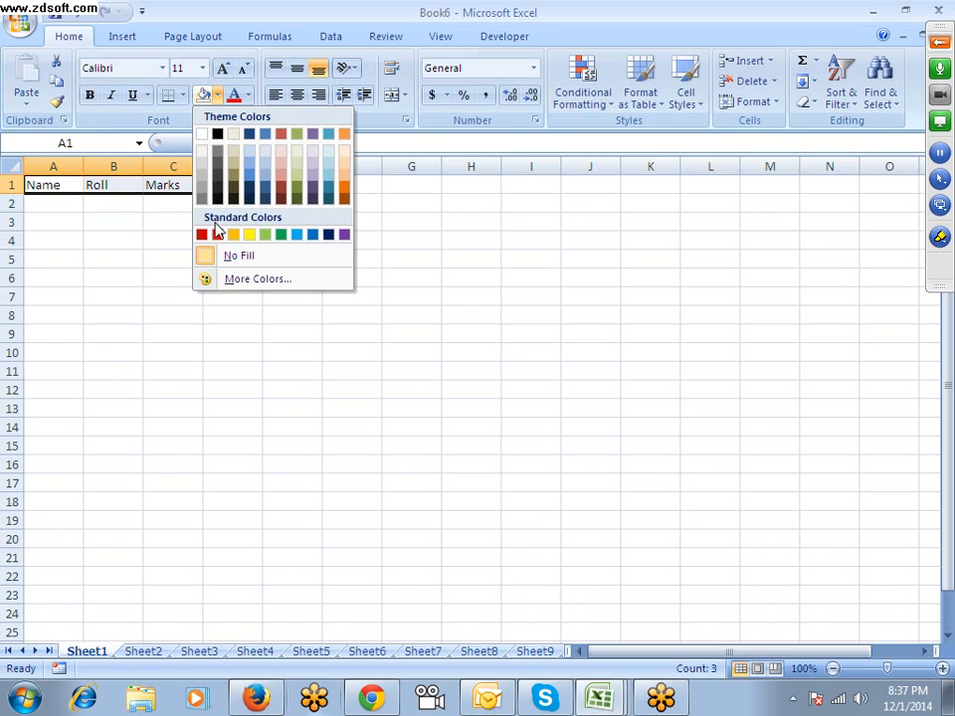
{"action": "left_click", "coordinate": [284, 164]}
{"action": "key", "text": "ctrl+b"}
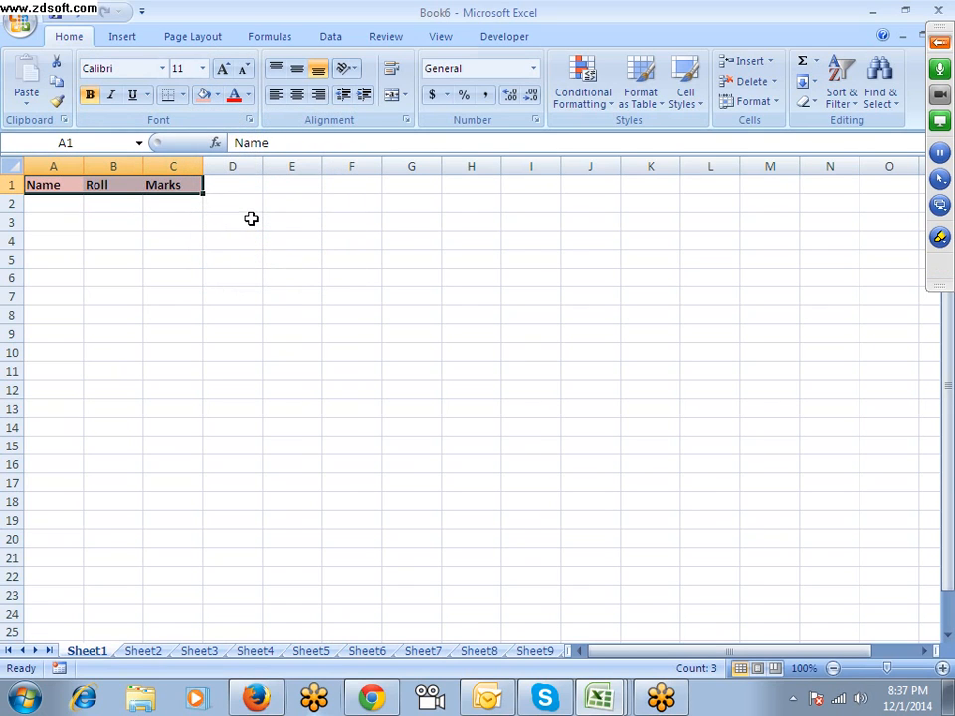
{"action": "left_click", "coordinate": [249, 96]}
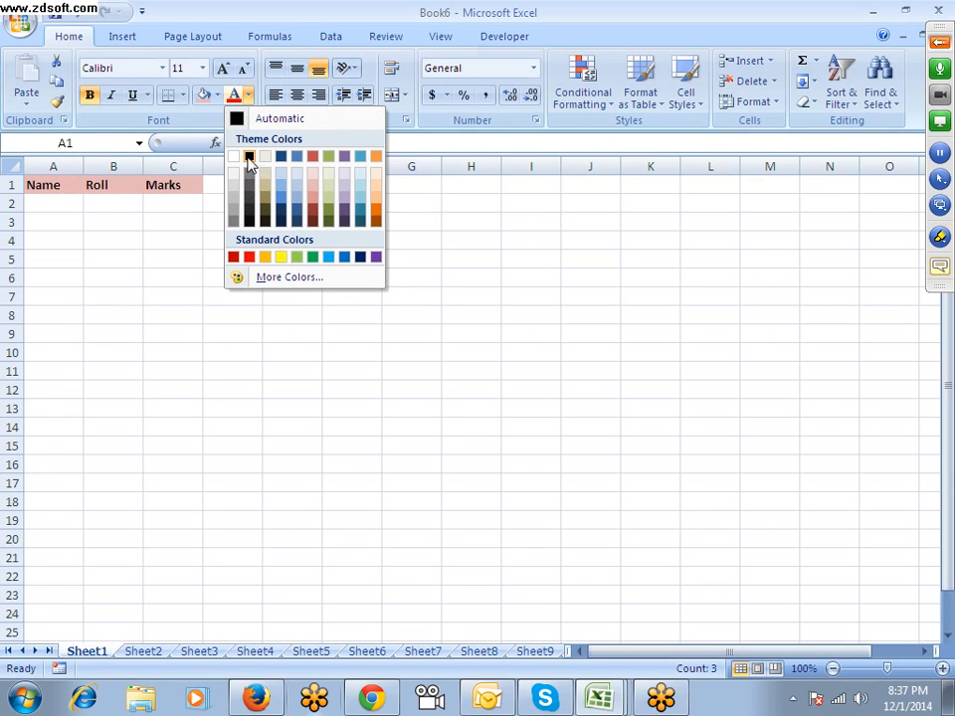
{"action": "left_click", "coordinate": [247, 213]}
Apply All Borders to the table range A1:C16
{"action": "left_click", "coordinate": [156, 236]}
{"action": "left_click_drag", "start_coordinate": [62, 189], "coordinate": [169, 465]}
{"action": "left_click", "coordinate": [183, 95]}
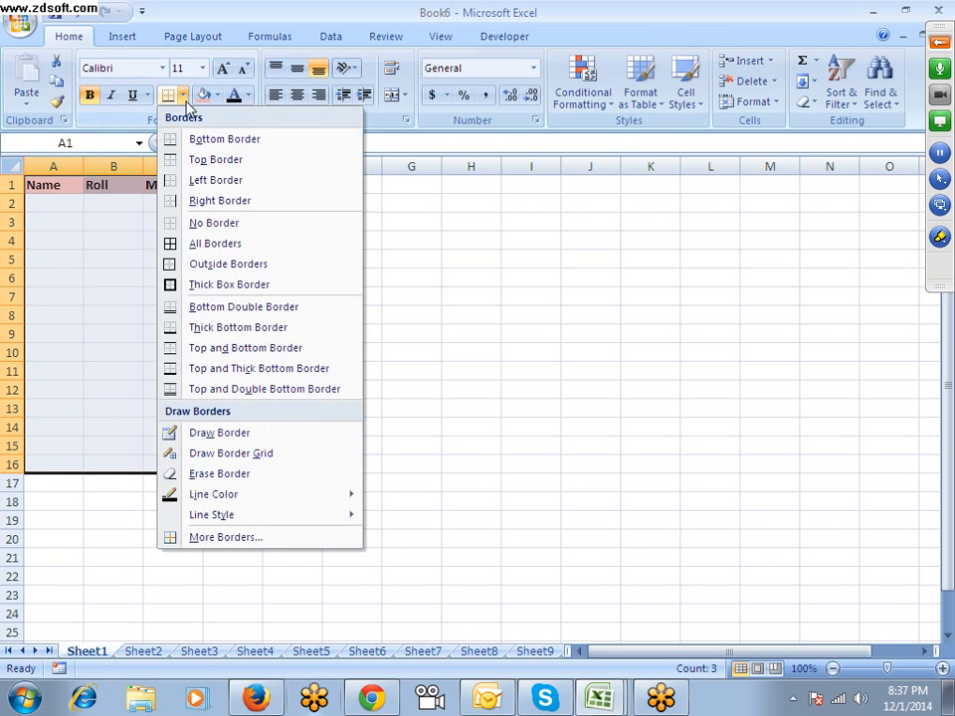
{"action": "left_click", "coordinate": [181, 243]}
Enter the label Total in cell A16
{"action": "left_click", "coordinate": [69, 462]}
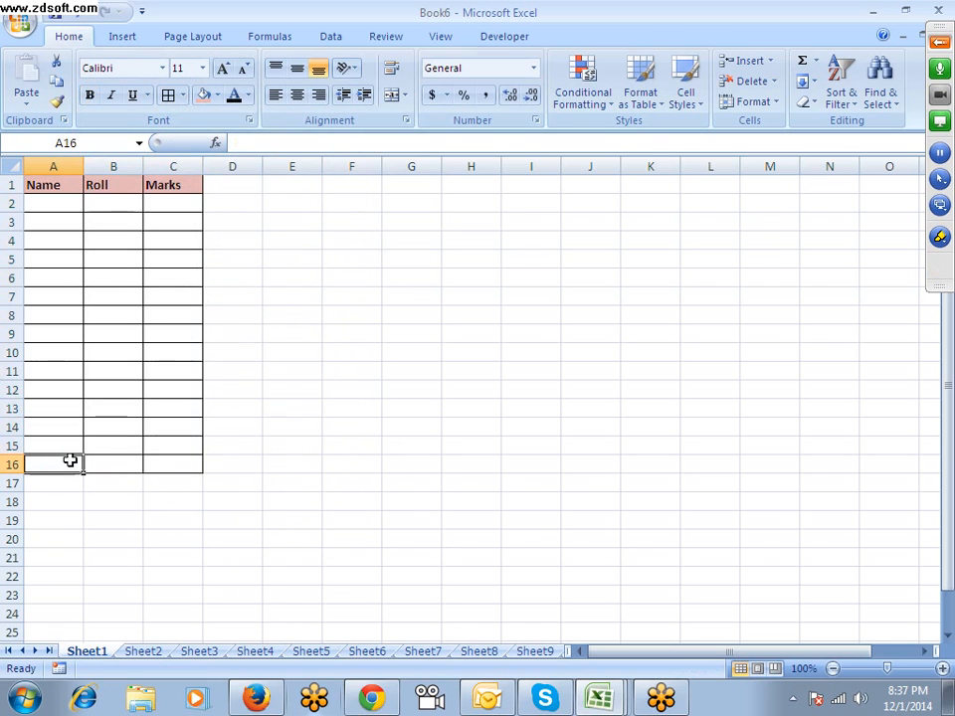
{"action": "type", "text": "Total"}
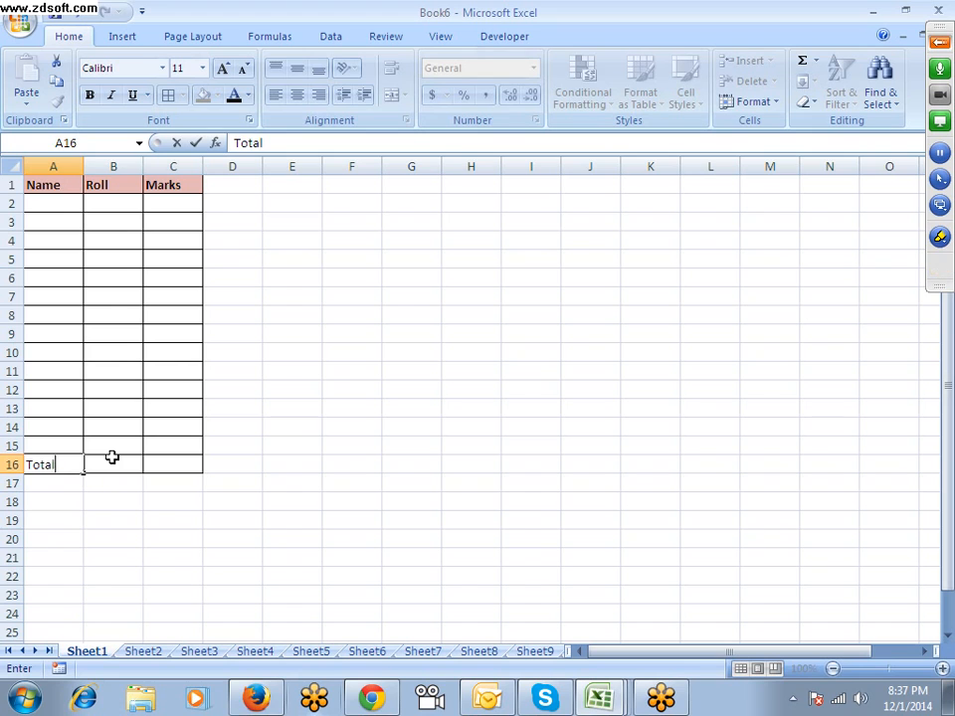
{"action": "key", "text": "Tab"}
Enter the formula =SUM(C2:C15) in cell C16 to total the Marks column
{"action": "key", "text": "Tab"}
{"action": "type", "text": "=sum"}
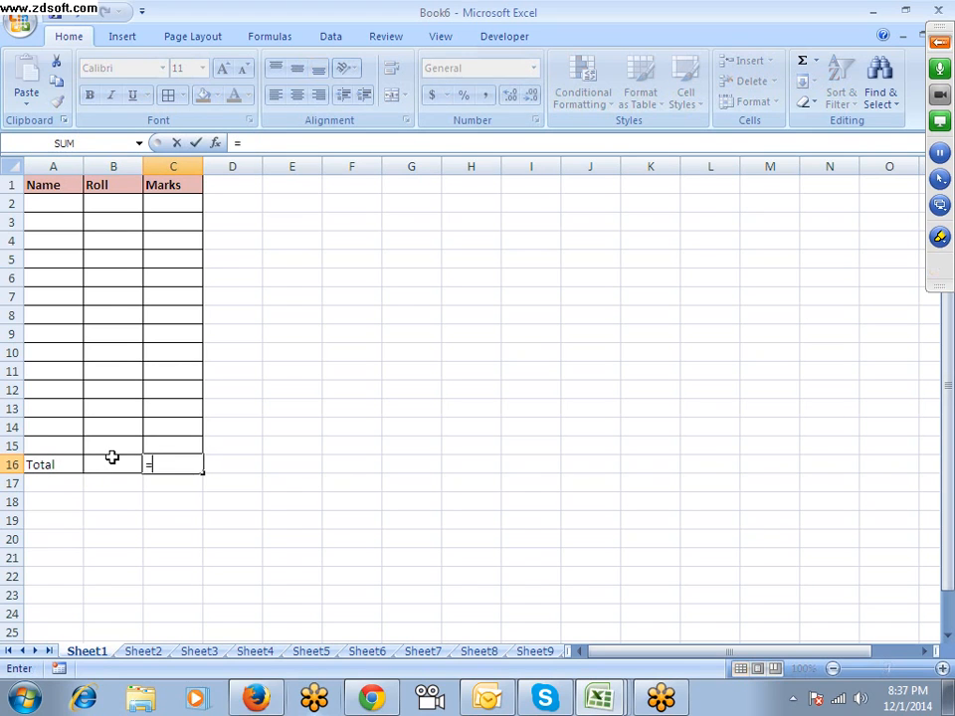
{"action": "key", "text": "Tab"}
{"action": "key", "text": "Up"}
{"action": "key", "text": "shift+Up"}
{"action": "key", "text": "shift+Up"}
{"action": "key", "text": "shift+Up"}
{"action": "key", "text": "shift+Up"}
{"action": "key", "text": "shift+Up"}
{"action": "key", "text": "shift+Up"}
{"action": "key", "text": "shift+Up"}
{"action": "key", "text": "shift+Up"}
{"action": "key", "text": "shift+Up"}
{"action": "key", "text": "shift+Up"}
{"action": "key", "text": "shift+Up"}
{"action": "key", "text": "shift+Up"}
{"action": "key", "text": "shift+Up"}
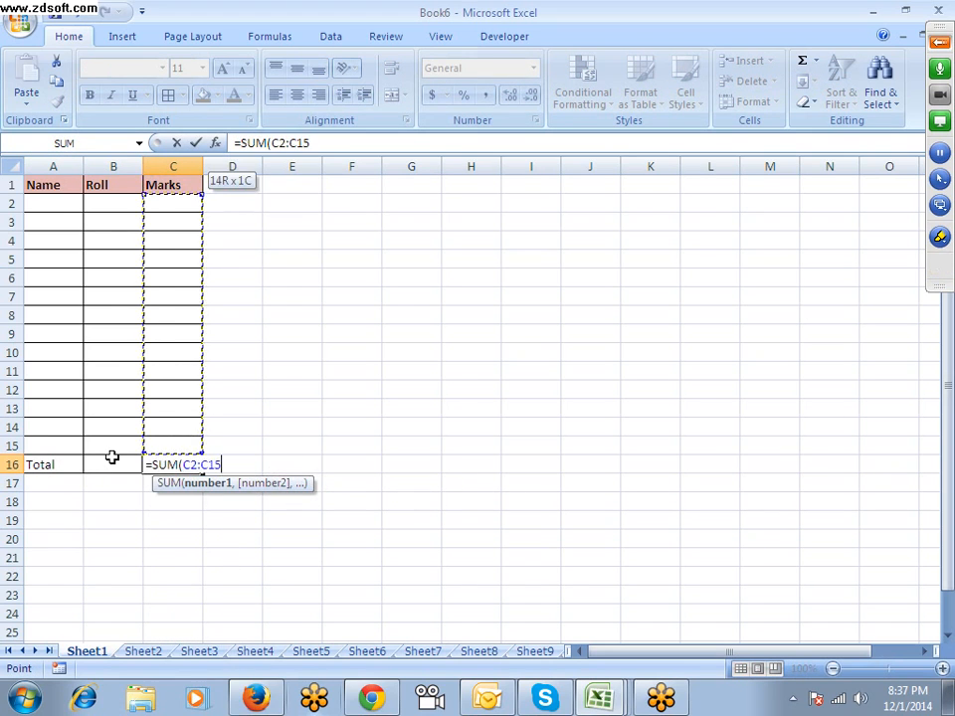
{"action": "key", "text": "Return"}
Format the total row A16:C16 with a bottom double border and bold text
{"action": "left_click_drag", "start_coordinate": [170, 460], "coordinate": [5, 465]}
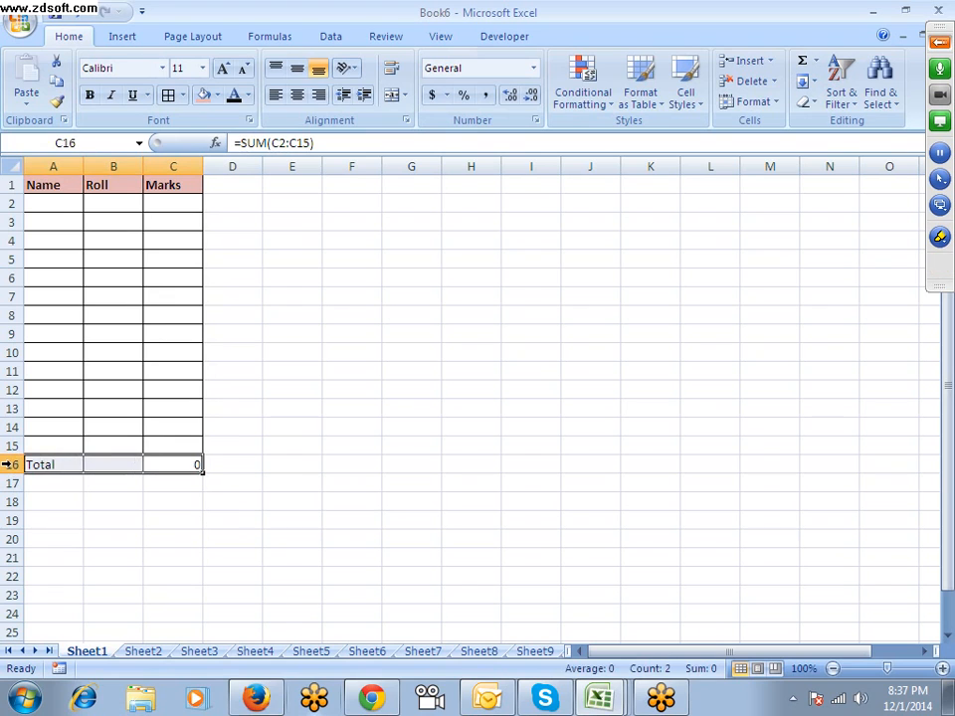
{"action": "left_click", "coordinate": [182, 95]}
{"action": "left_click", "coordinate": [194, 308]}
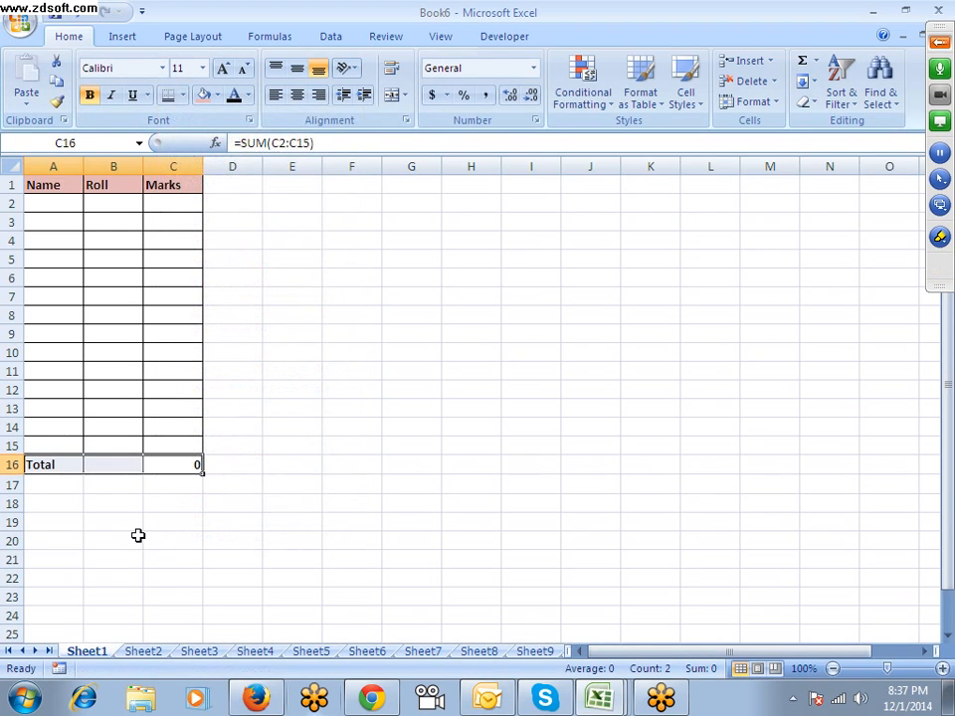
Try copying the marks table A1:C16 from Sheet1 to Sheet2 alone
{"action": "left_click", "coordinate": [103, 542]}
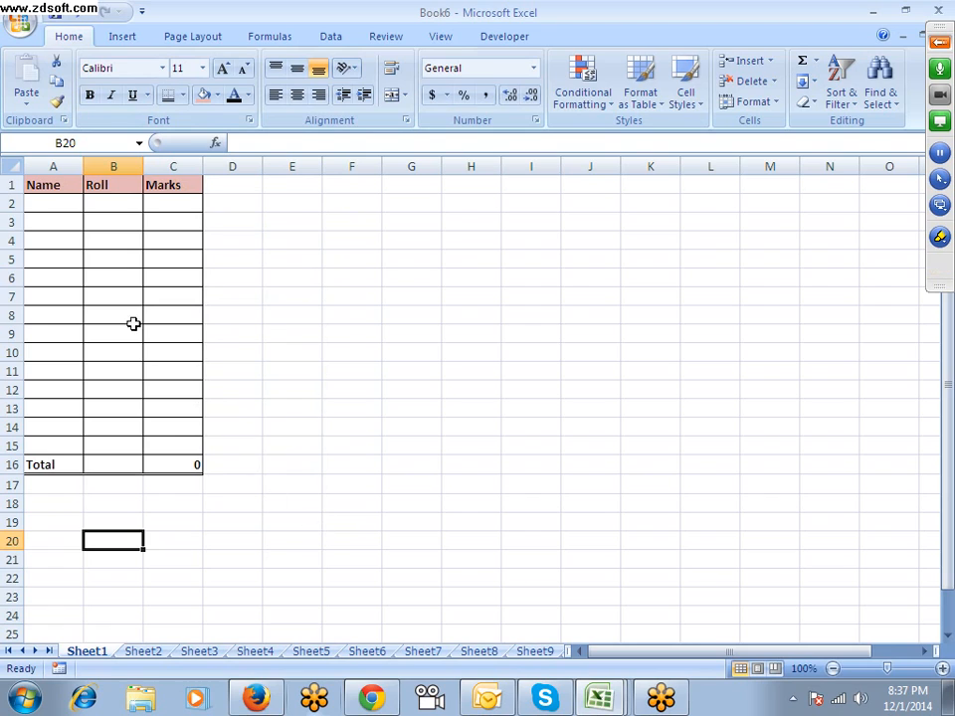
{"action": "left_click_drag", "start_coordinate": [47, 185], "coordinate": [175, 462]}
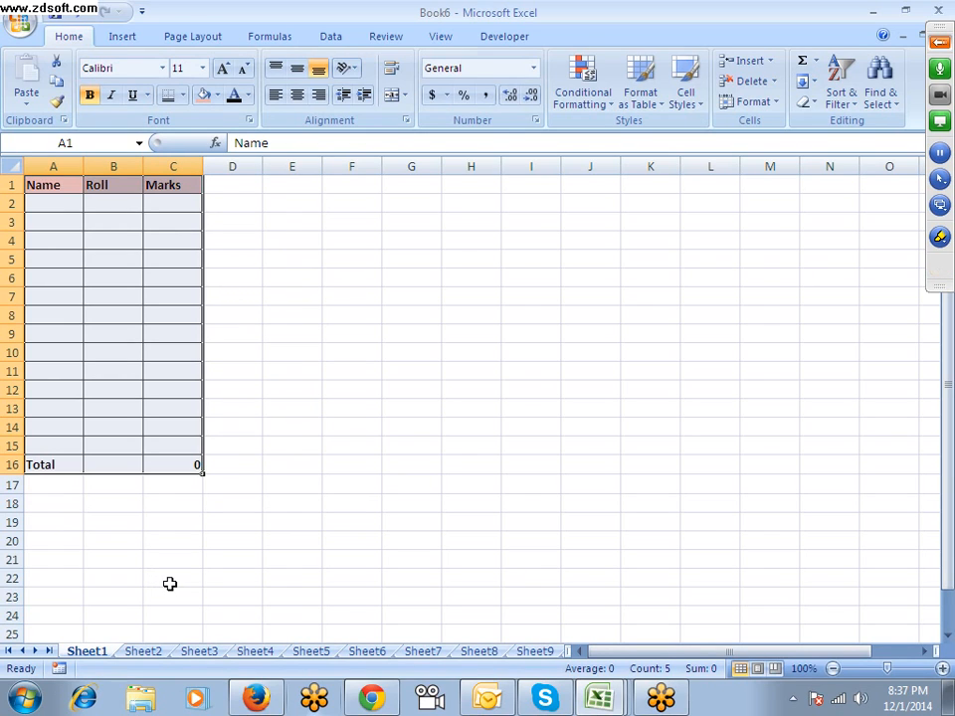
{"action": "key", "text": "ctrl+c"}
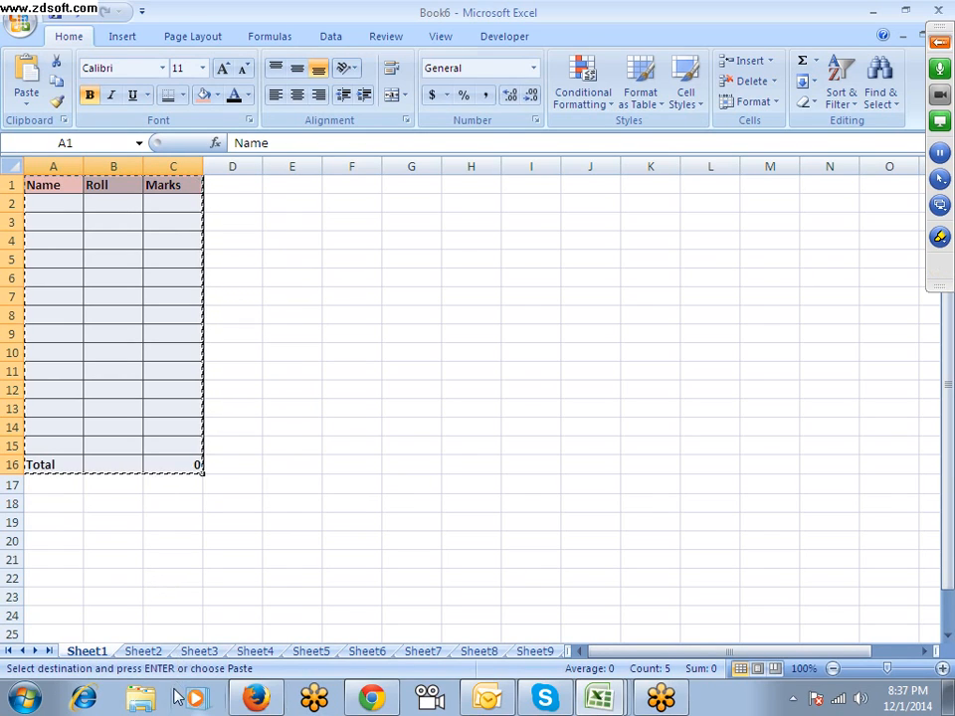
{"action": "left_click", "coordinate": [147, 653]}
{"action": "left_click", "coordinate": [204, 653]}
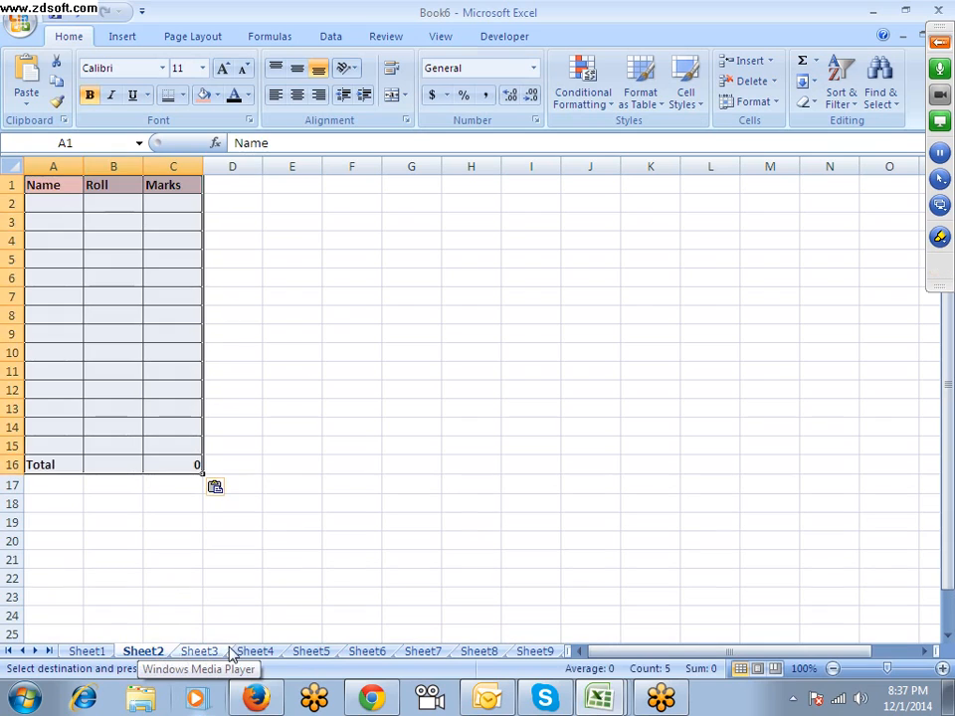
{"action": "left_click", "coordinate": [250, 651]}
{"action": "left_click", "coordinate": [251, 652]}
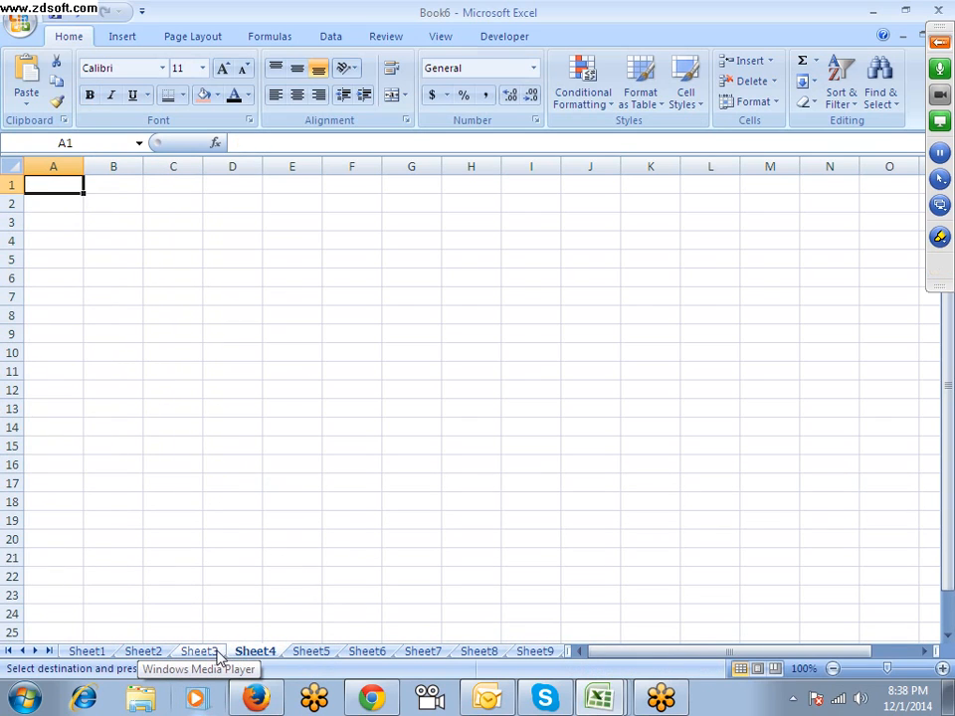
{"action": "left_click", "coordinate": [213, 652]}
{"action": "left_click", "coordinate": [154, 654]}
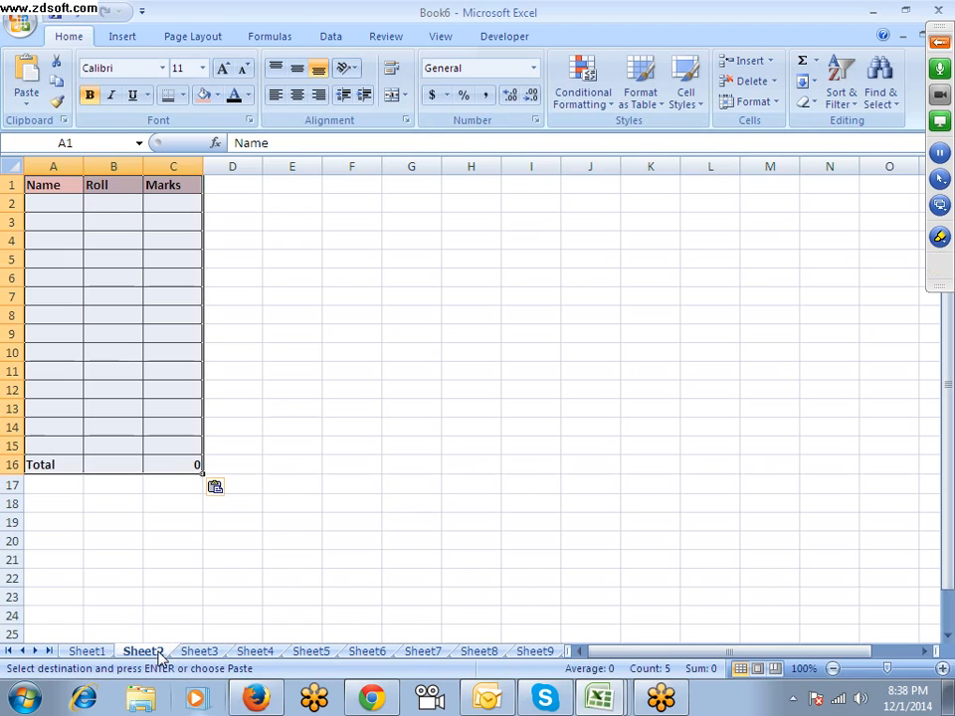
{"action": "left_click", "coordinate": [99, 652]}
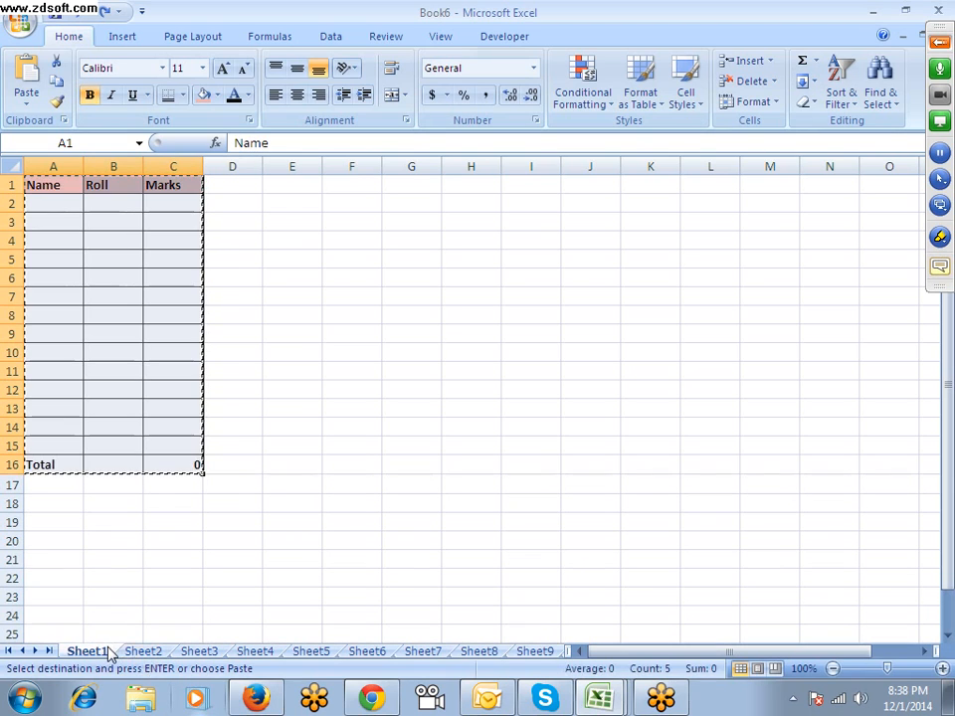
Copy the marks table A1:C16 from Sheet1 and paste it at cell A1 of the grouped sheets Sheet2 through Sheet10
{"action": "key", "text": "Escape"}
{"action": "key", "text": "ctrl+c"}
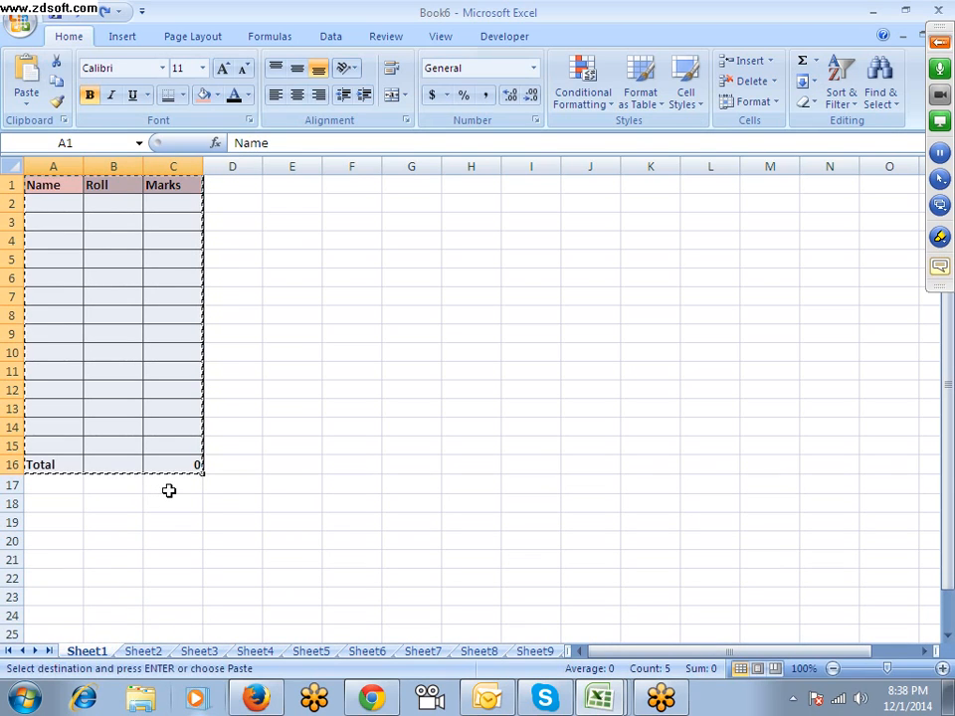
{"action": "left_click", "coordinate": [156, 657]}
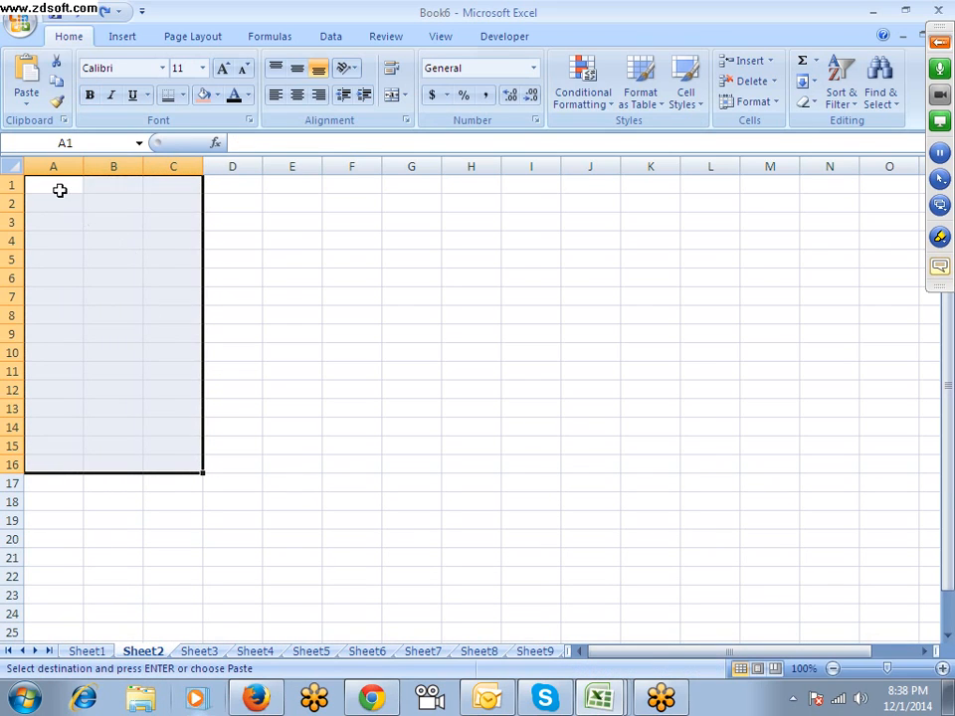
{"action": "left_click", "coordinate": [59, 189]}
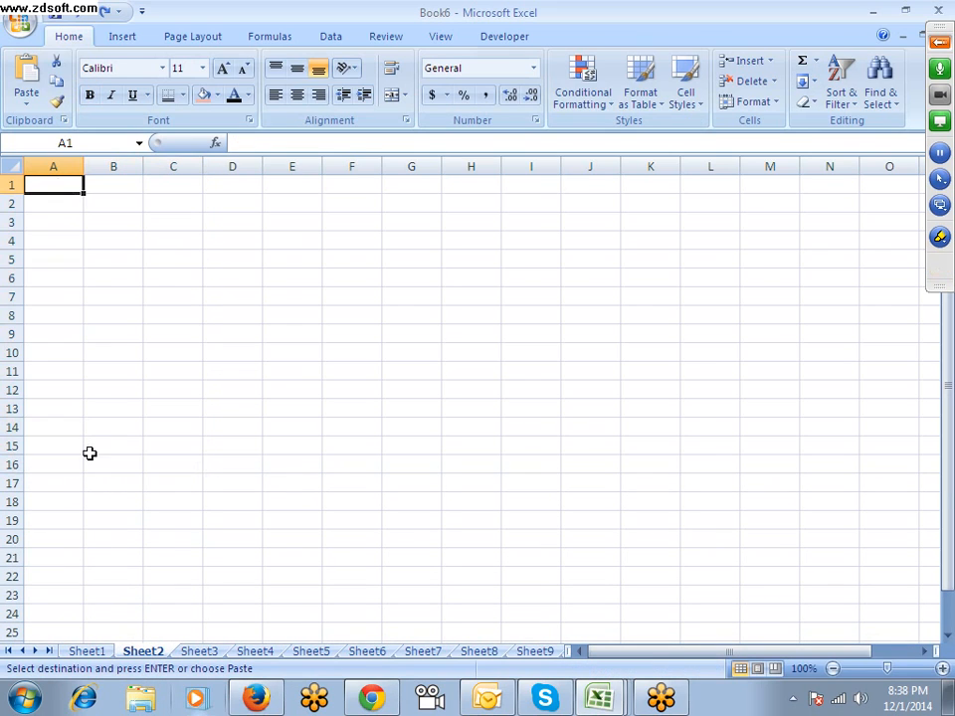
{"action": "left_click", "coordinate": [48, 652]}
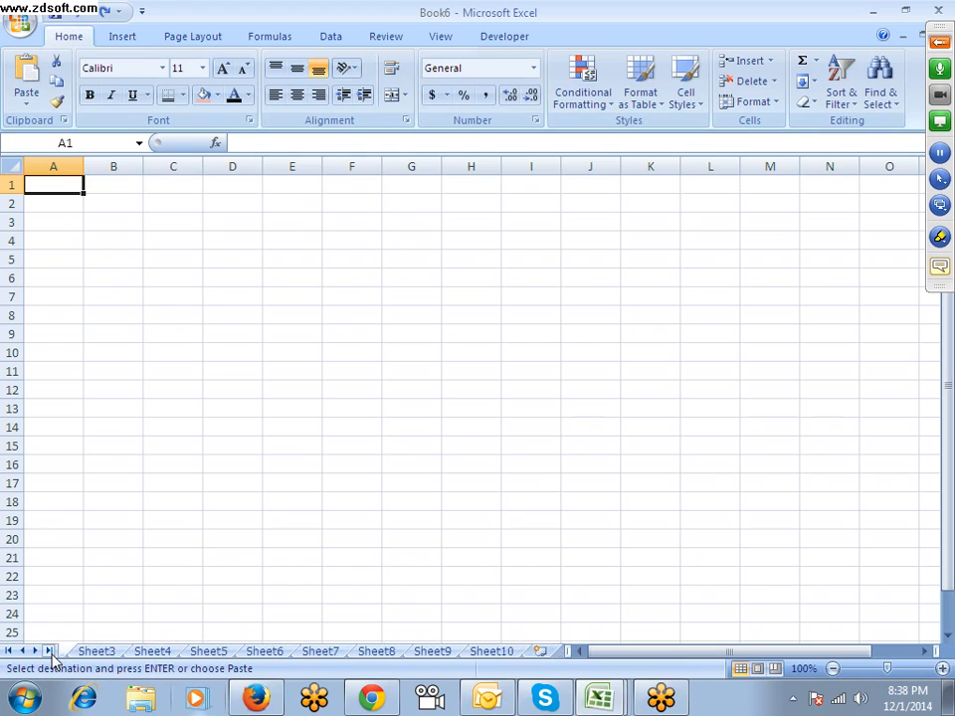
{"action": "left_click", "coordinate": [479, 655], "text": "shift"}
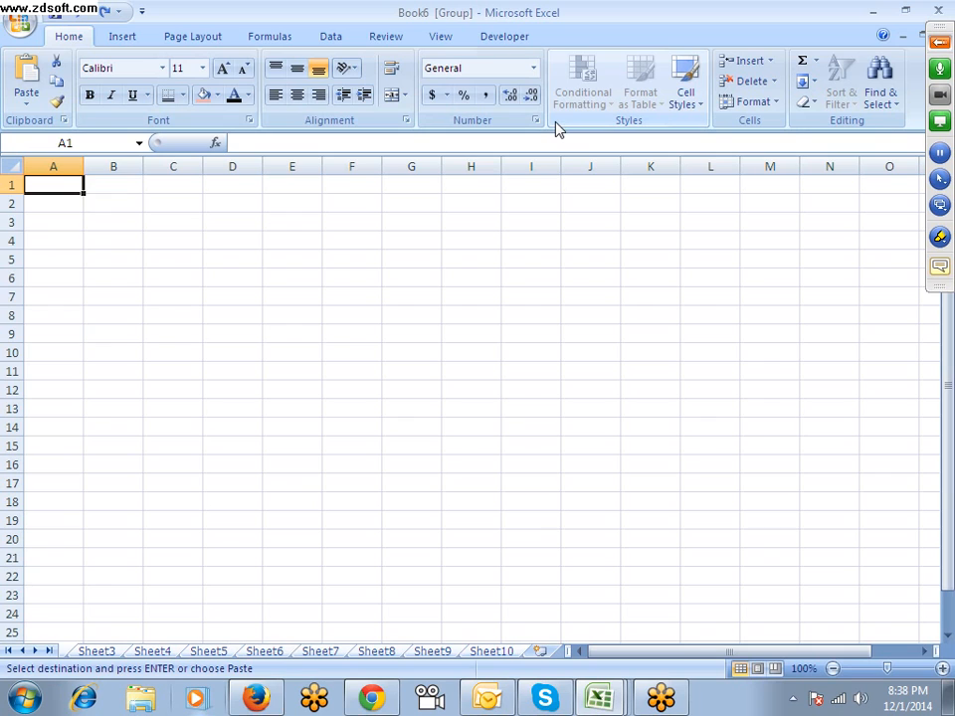
{"action": "key", "text": "ctrl+v"}
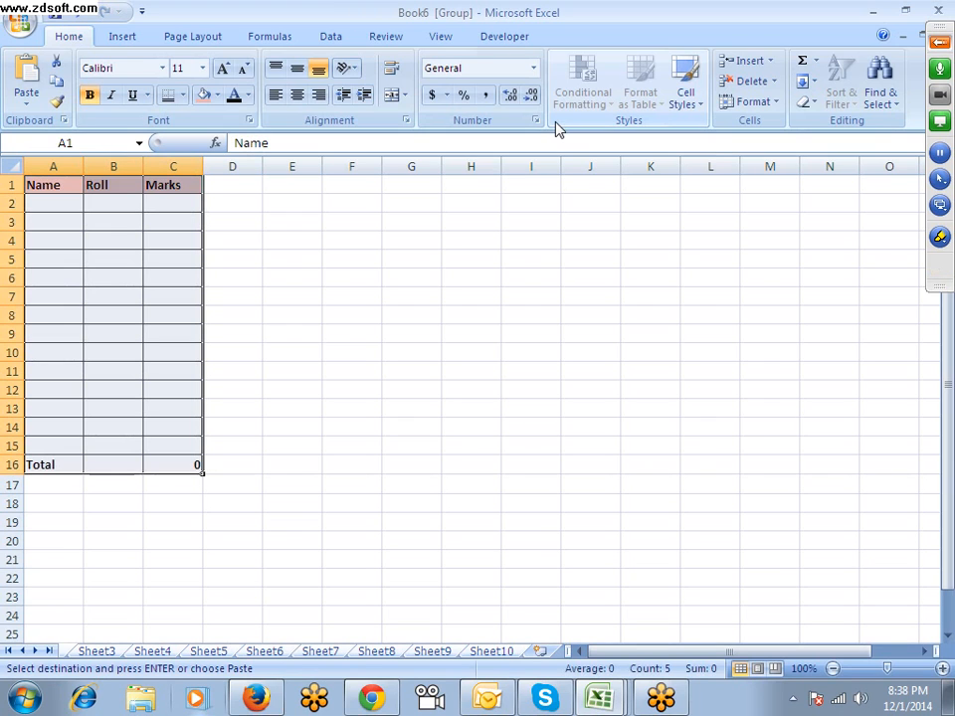
{"action": "left_click", "coordinate": [383, 651]}
{"action": "left_click", "coordinate": [332, 653]}
{"action": "left_click", "coordinate": [273, 655]}
{"action": "left_click", "coordinate": [224, 654]}
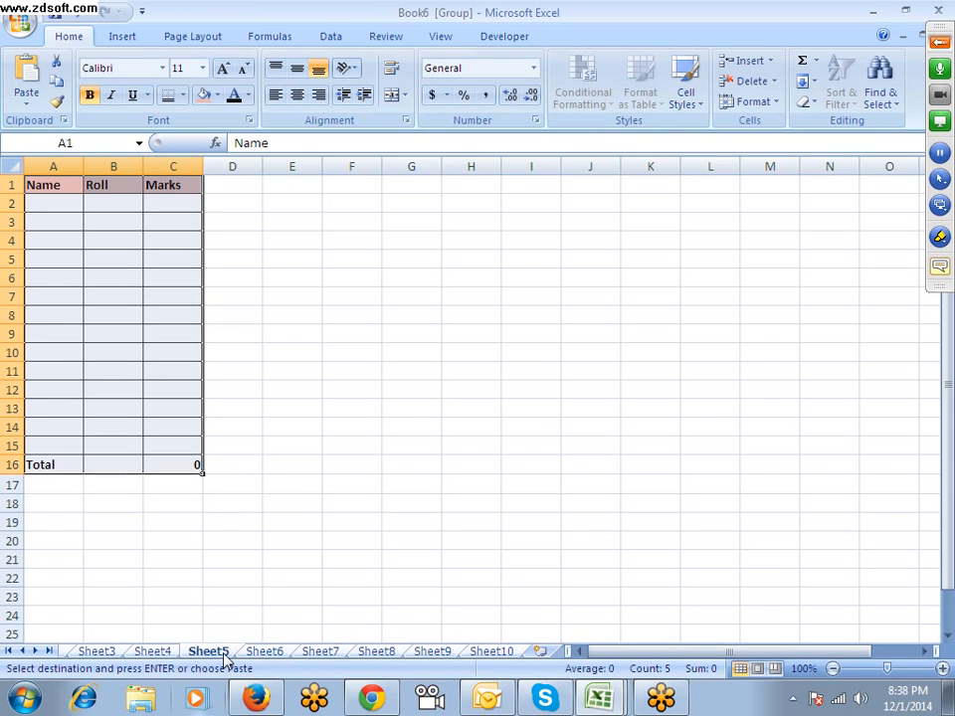
Ungroup the sheets by returning to Sheet1, and end copy mode
{"action": "left_click", "coordinate": [23, 652]}
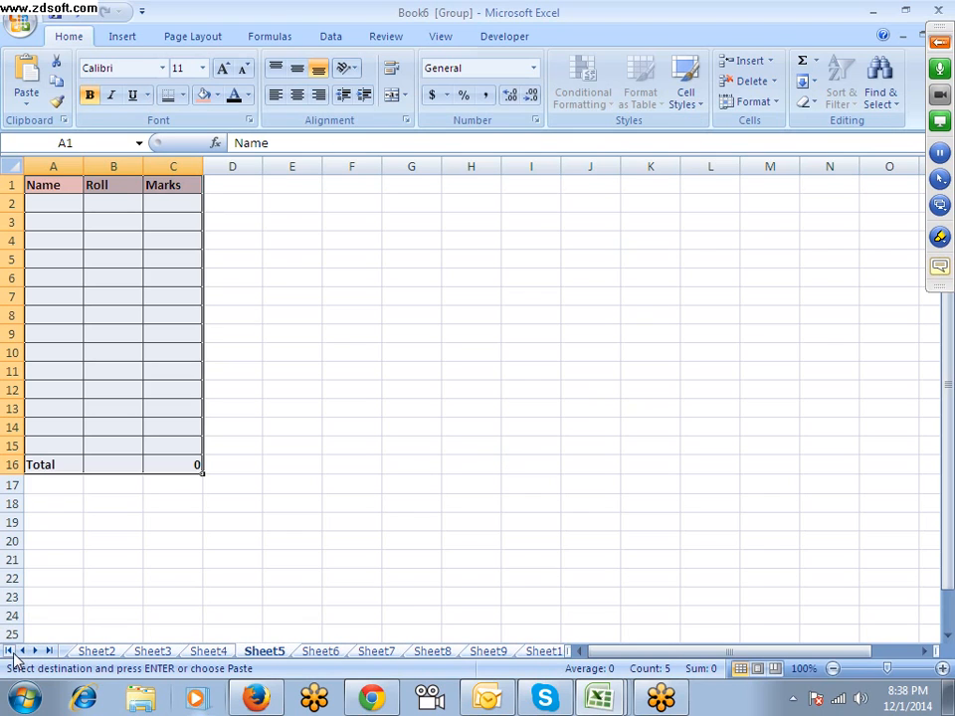
{"action": "left_click", "coordinate": [22, 652]}
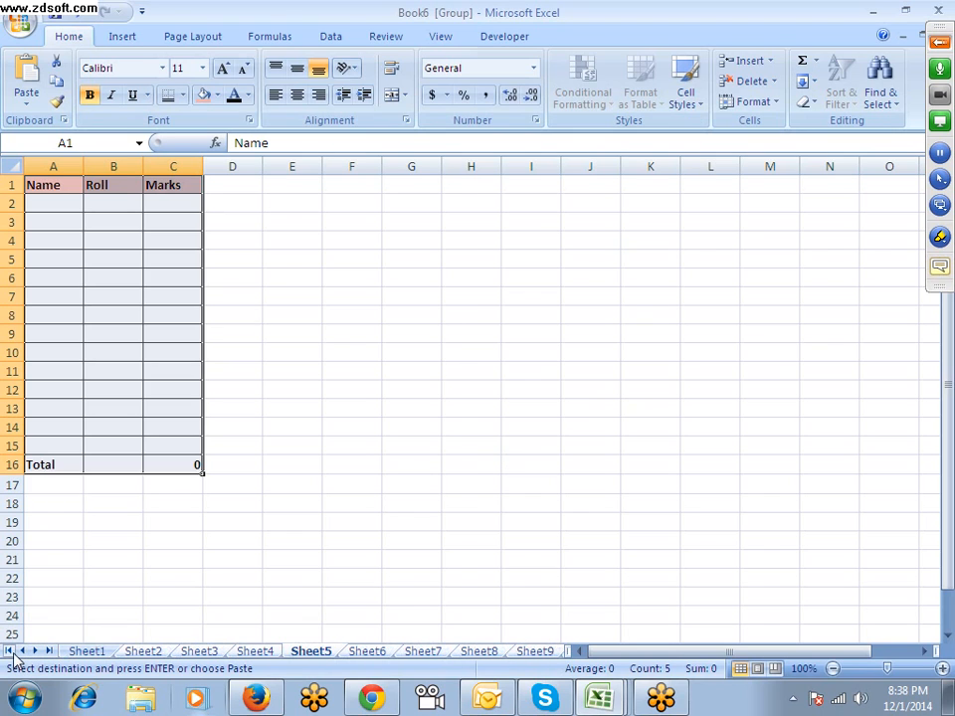
{"action": "left_click", "coordinate": [64, 658]}
{"action": "left_click", "coordinate": [306, 445]}
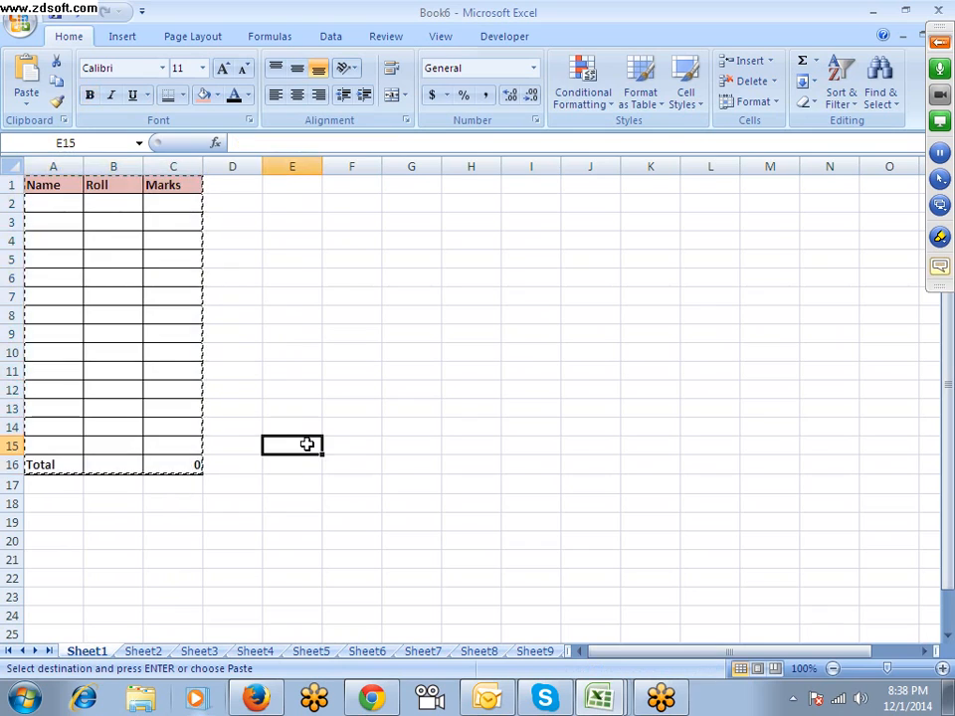
{"action": "key", "text": "Escape"}
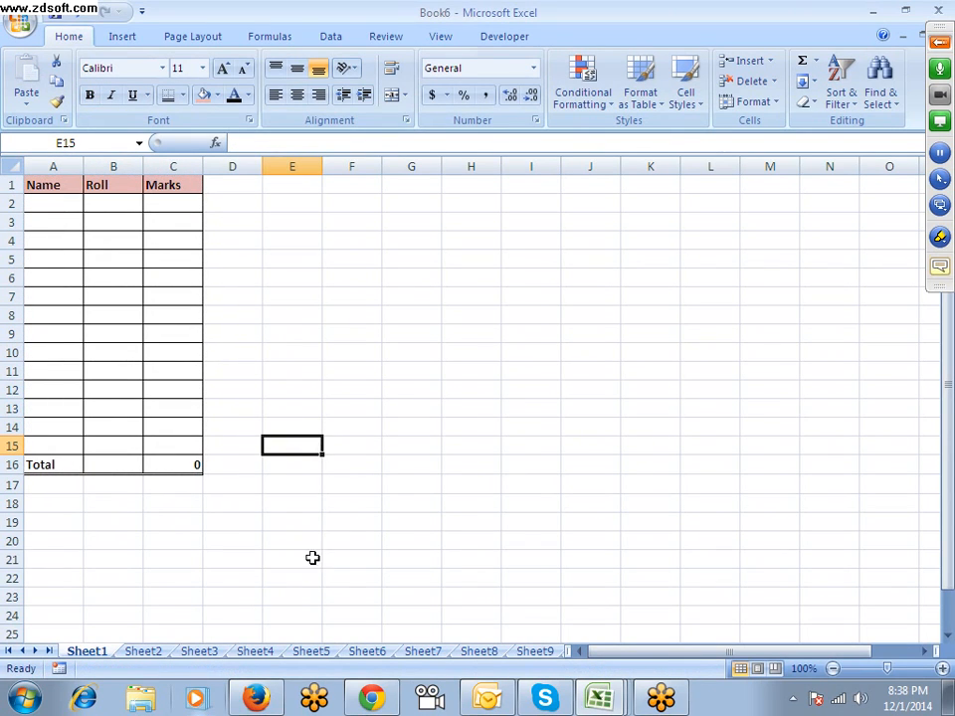
Review the pasted marks table on Sheet2 through Sheet7
{"action": "left_click", "coordinate": [142, 652]}
{"action": "left_click", "coordinate": [199, 652]}
{"action": "left_click", "coordinate": [255, 652]}
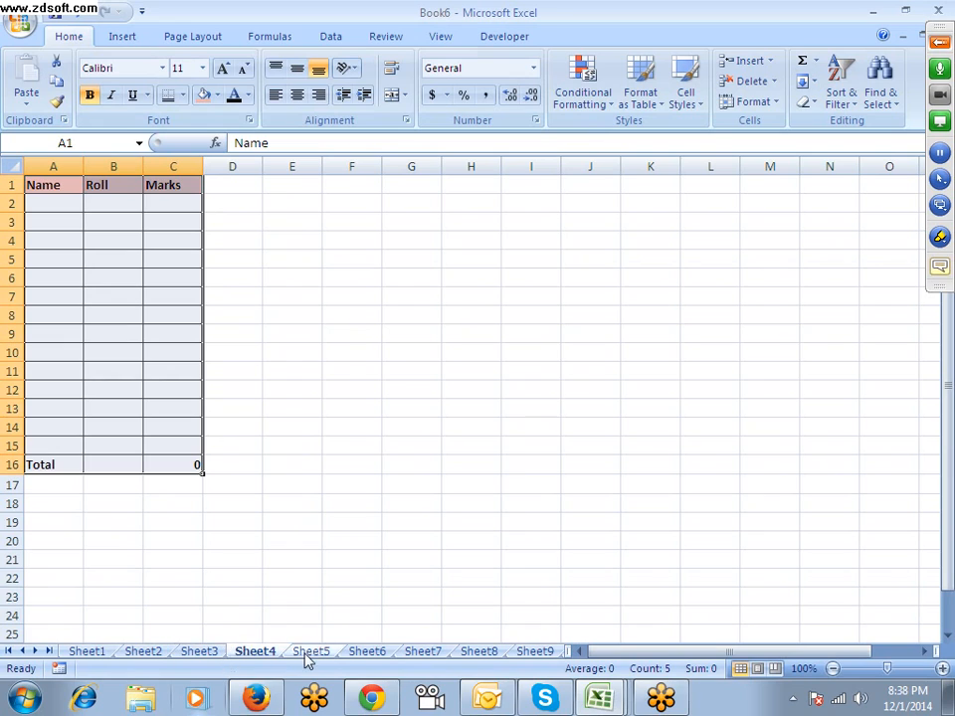
{"action": "left_click", "coordinate": [310, 652]}
{"action": "left_click", "coordinate": [366, 654]}
{"action": "left_click", "coordinate": [422, 654]}
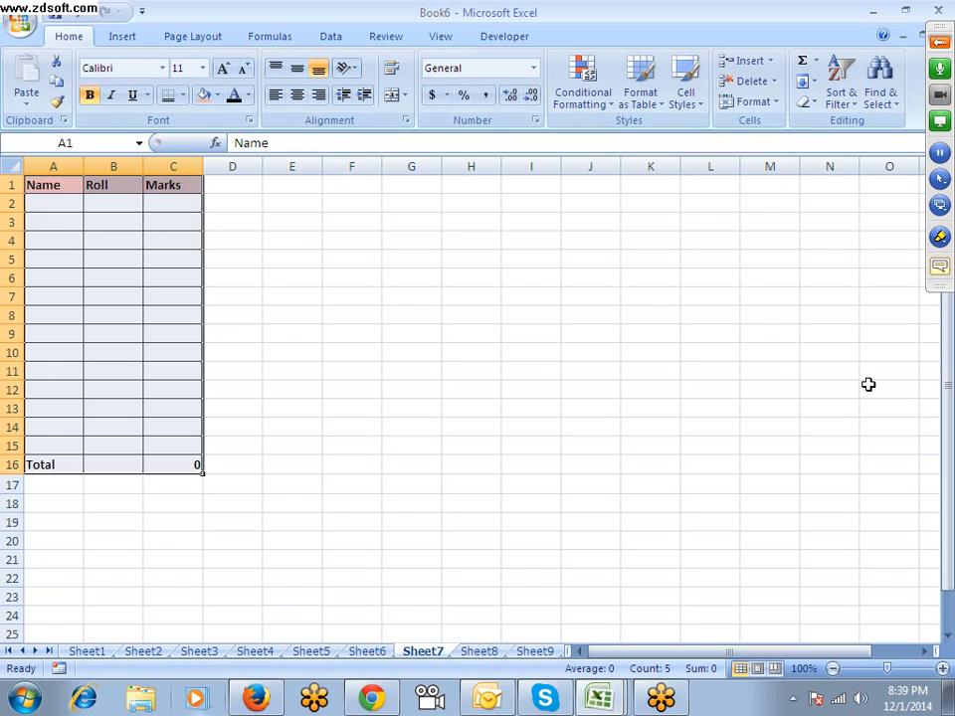
{"action": "left_click", "coordinate": [940, 42]}
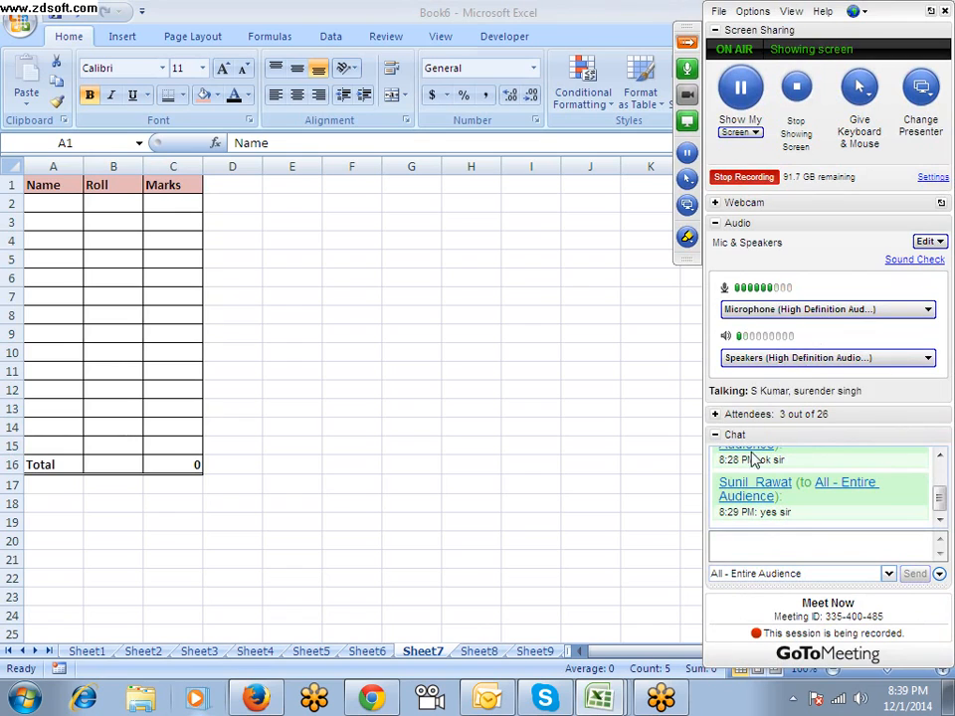
{"action": "left_click", "coordinate": [715, 434]}
{"action": "left_click", "coordinate": [715, 415]}
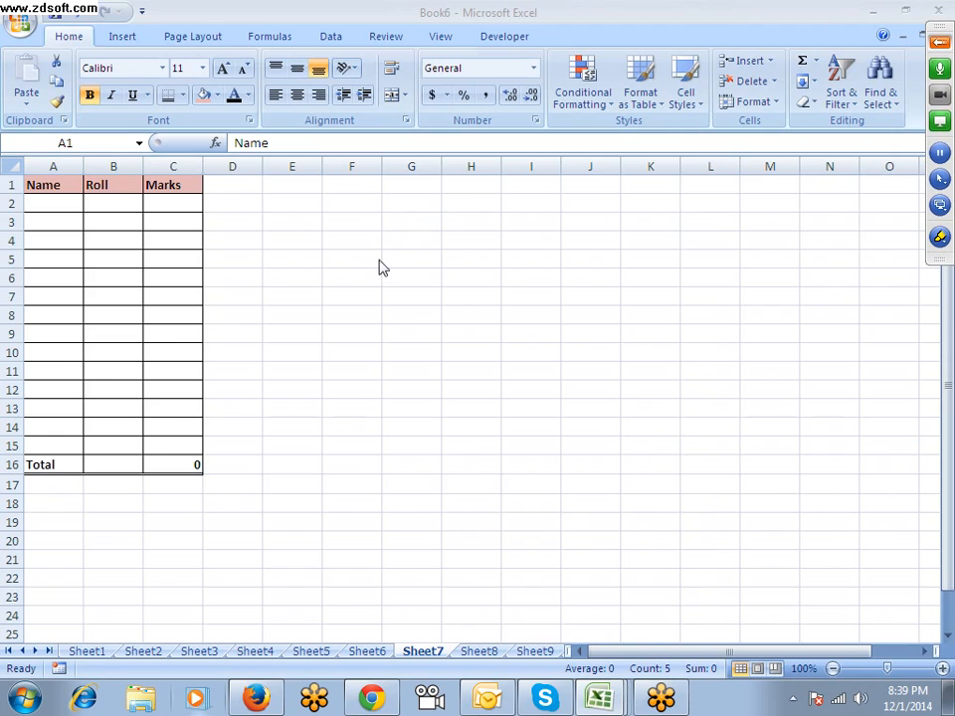
Add the column header Date in cell D1 of Sheet1
{"action": "left_click", "coordinate": [94, 653]}
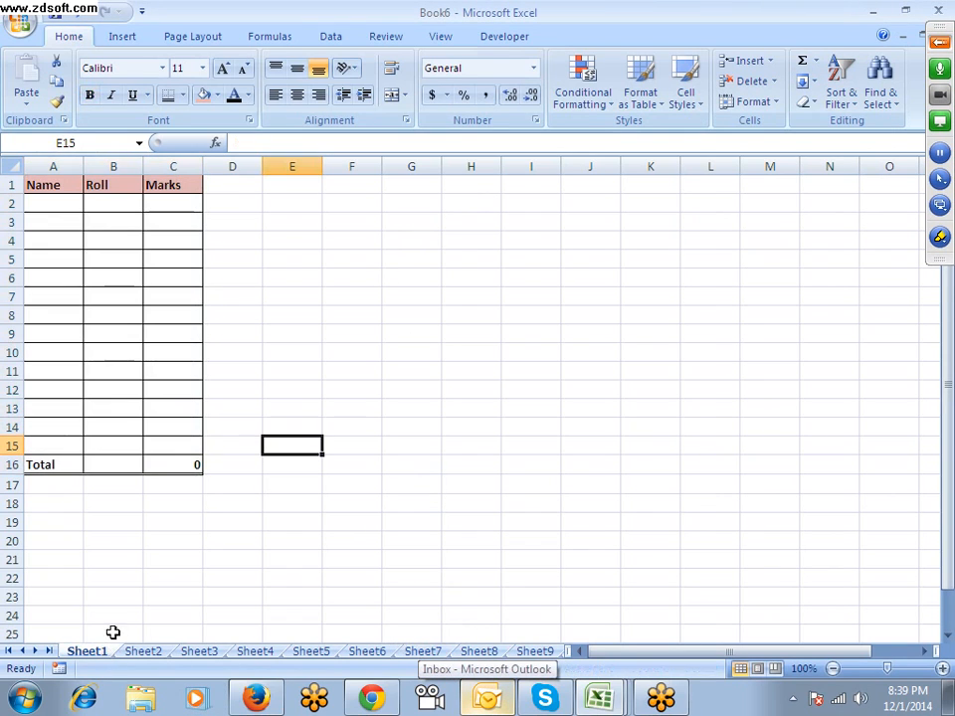
{"action": "left_click", "coordinate": [239, 189]}
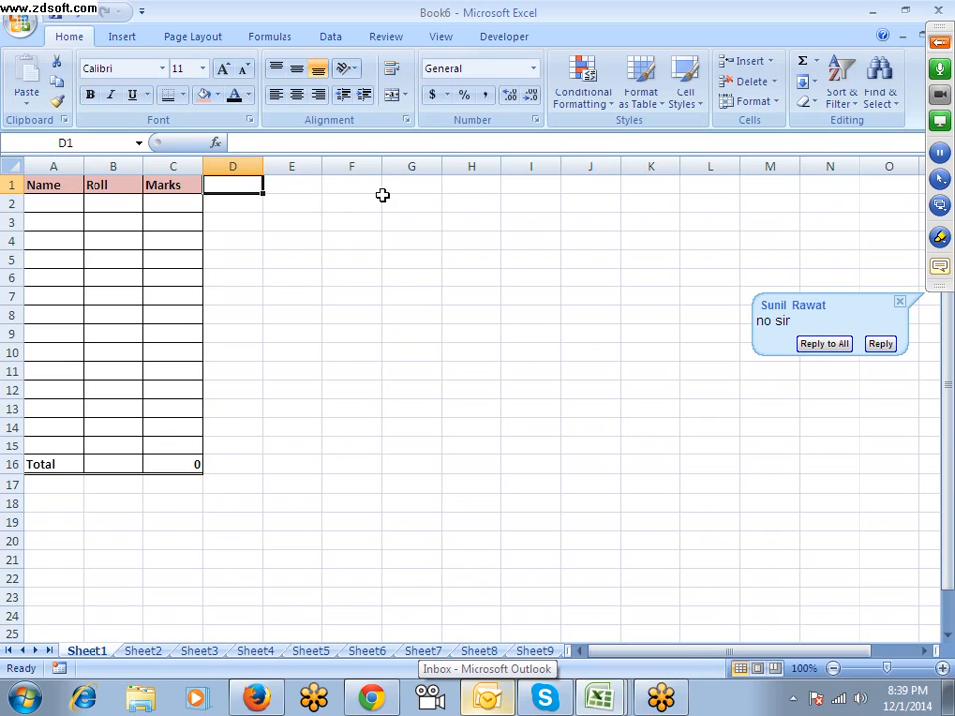
{"action": "type", "text": "DAte"}
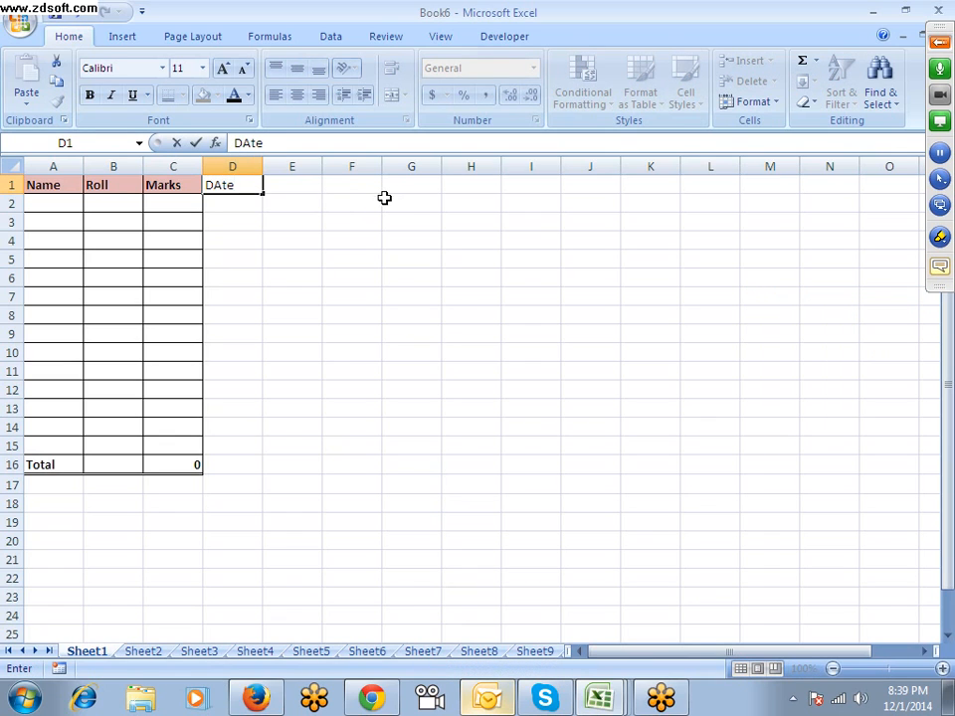
{"action": "left_click", "coordinate": [353, 204]}
Apply All Borders to the Date column range D1:D15
{"action": "left_click_drag", "start_coordinate": [251, 188], "coordinate": [255, 448]}
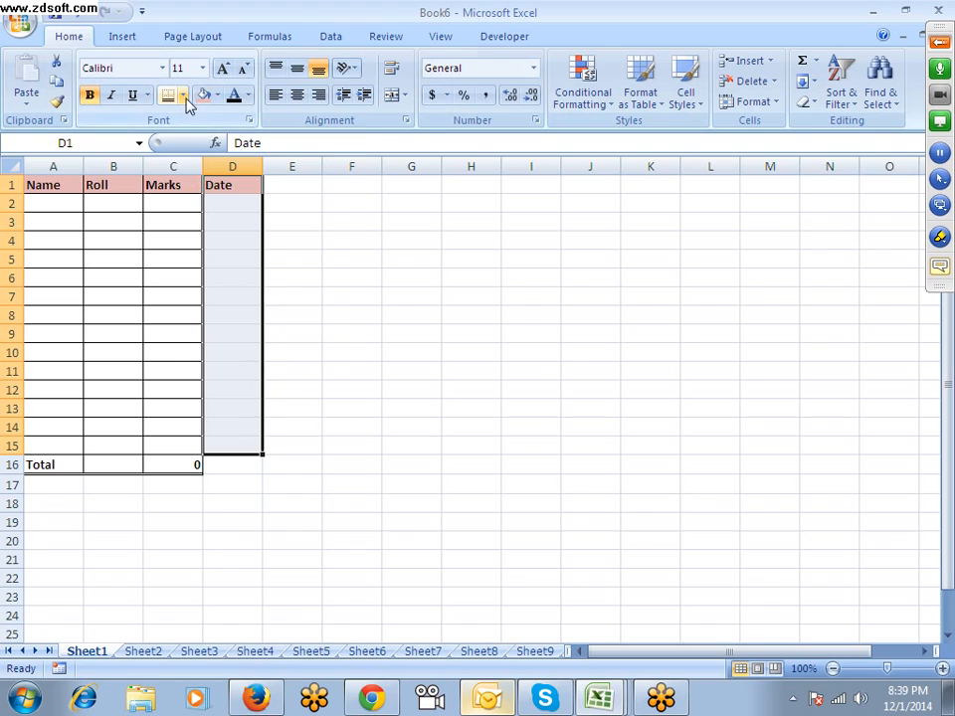
{"action": "left_click", "coordinate": [183, 95]}
{"action": "left_click", "coordinate": [193, 244]}
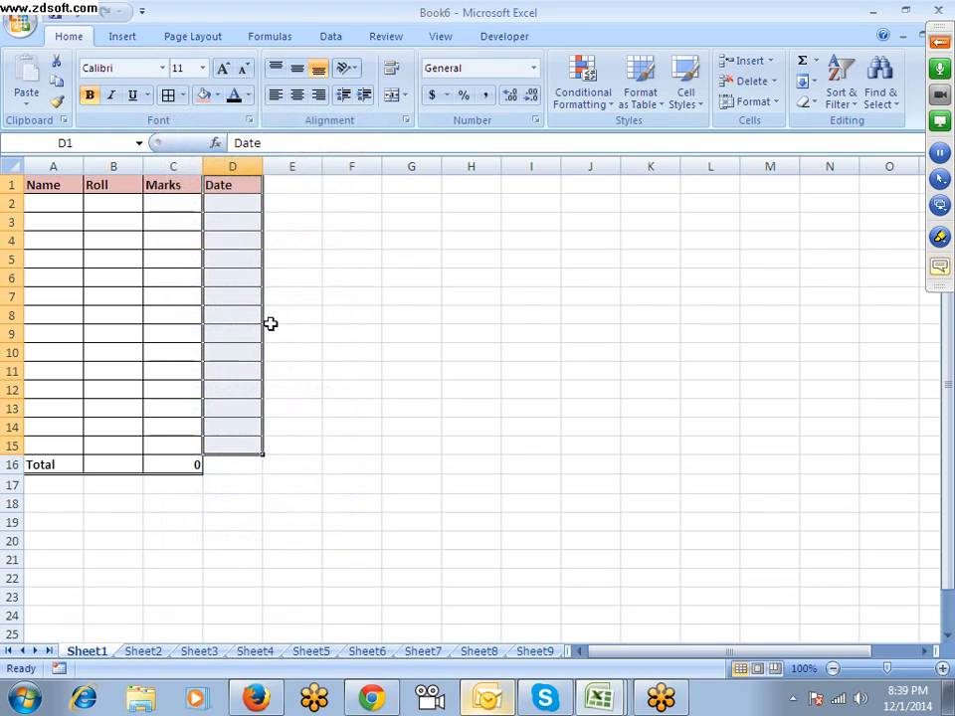
Copy the Date column D1:D15 and paste it at cell D1 of the grouped sheets Sheet2, Sheet4, Sheet6 and Sheet8
{"action": "key", "text": "ctrl+c"}
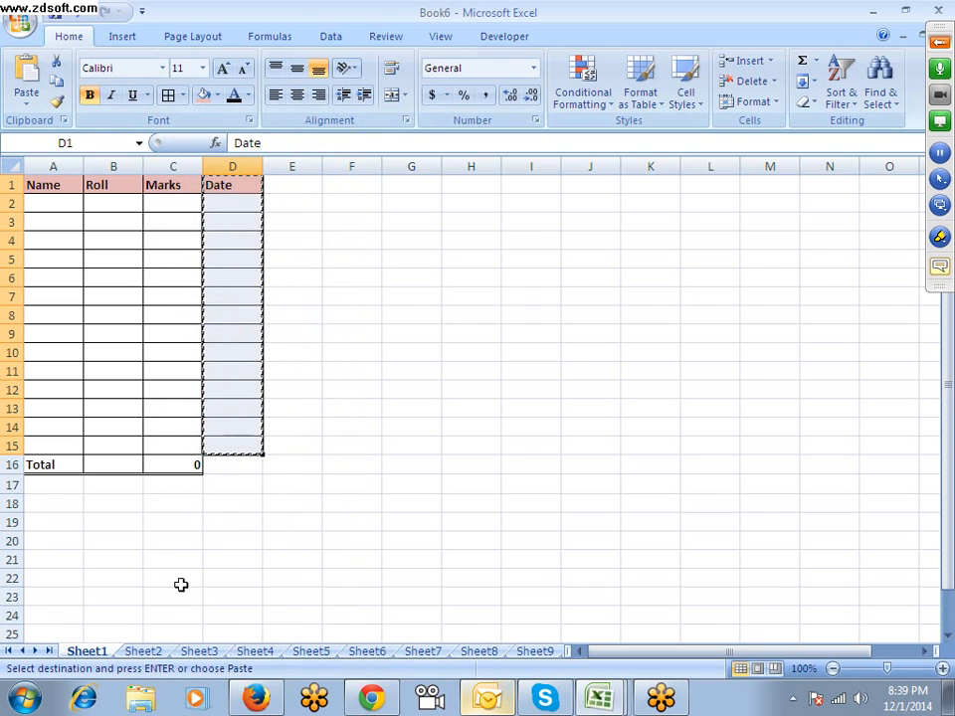
{"action": "left_click", "coordinate": [145, 653]}
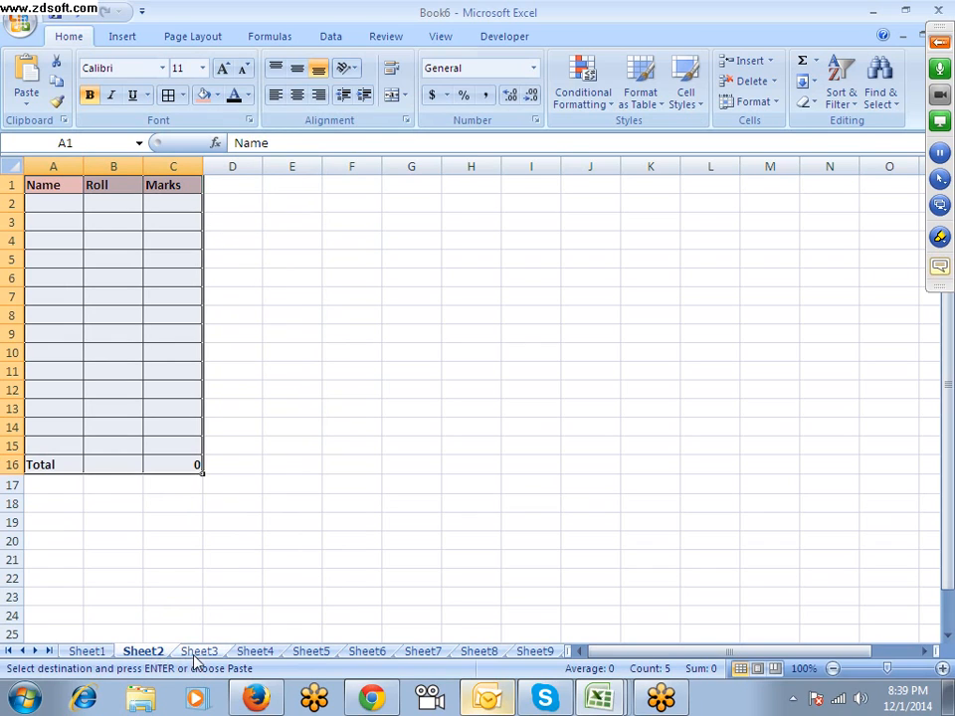
{"action": "left_click", "coordinate": [251, 653], "text": "shift"}
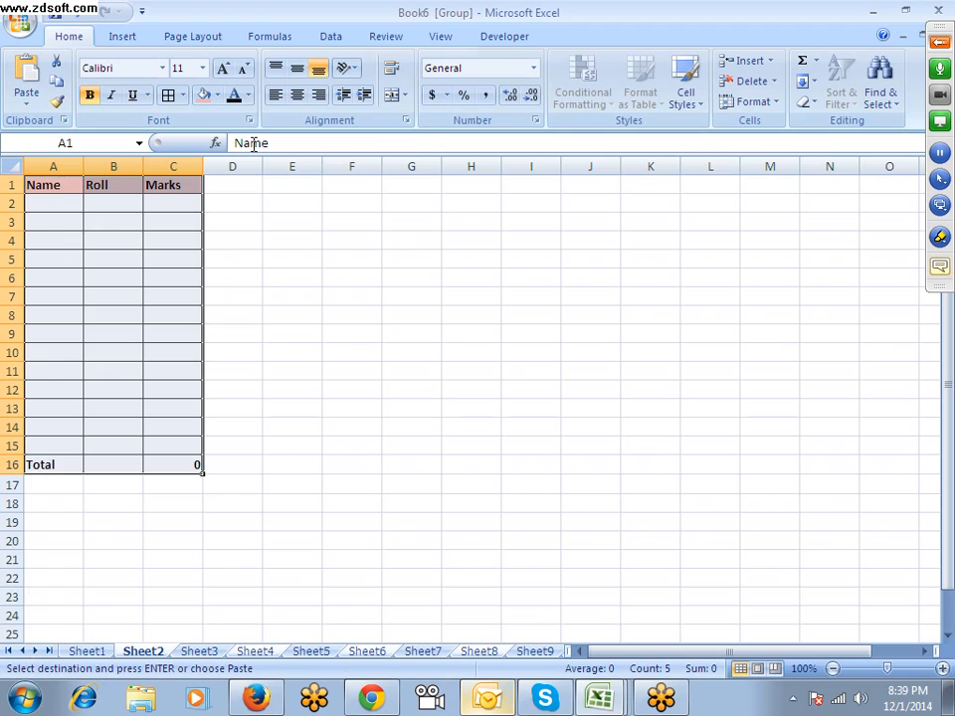
{"action": "left_click", "coordinate": [243, 187]}
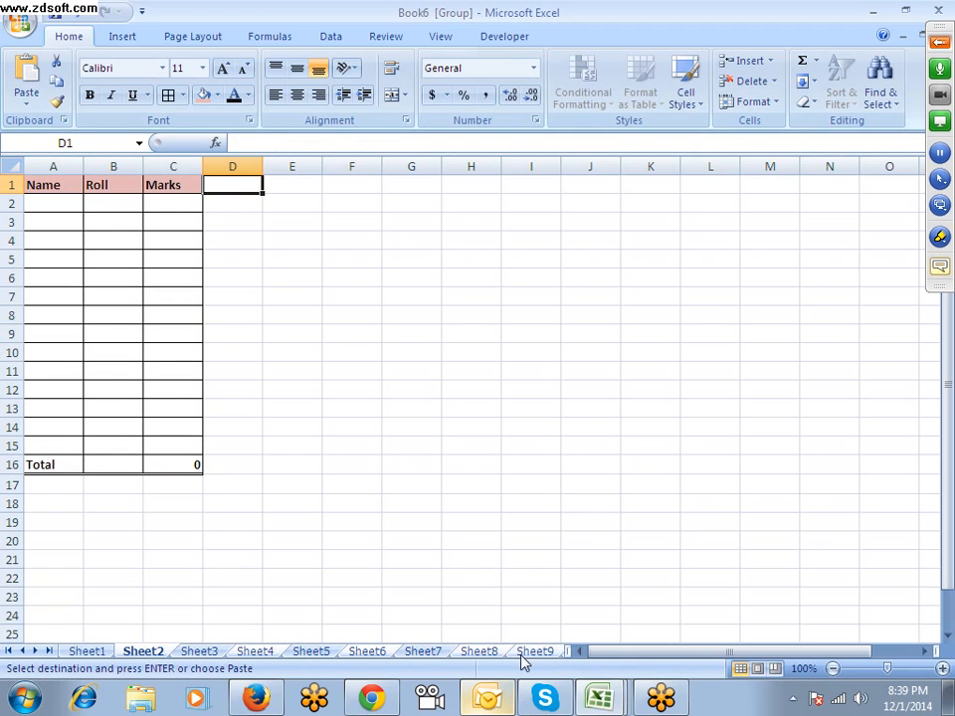
{"action": "key", "text": "ctrl+v"}
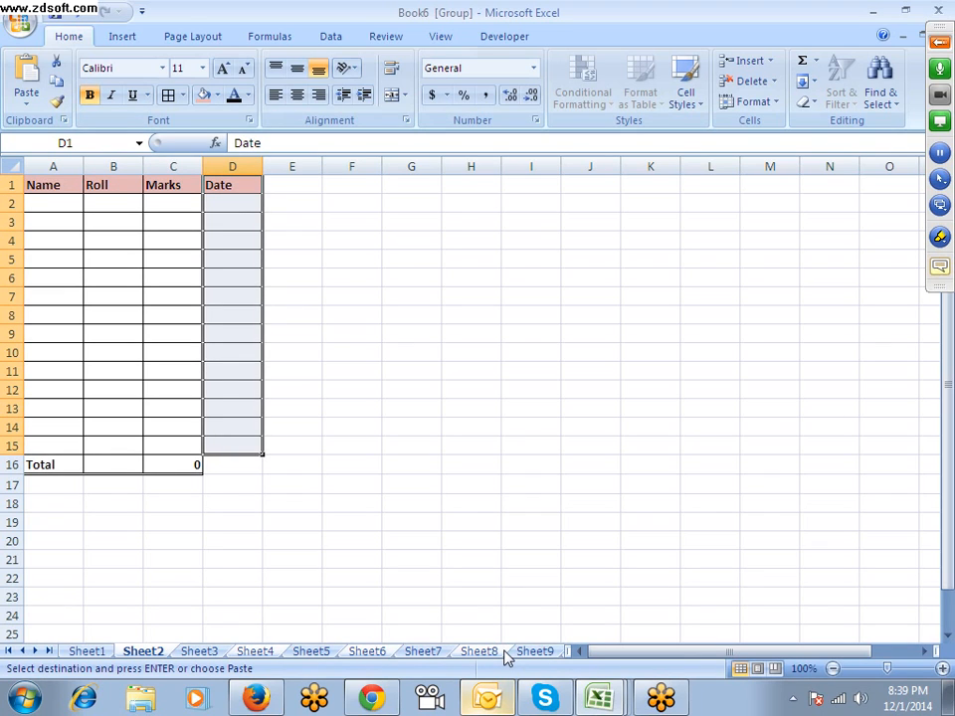
Check Sheet5 for the Date column and return to Sheet1 for comparison
{"action": "left_click", "coordinate": [312, 651]}
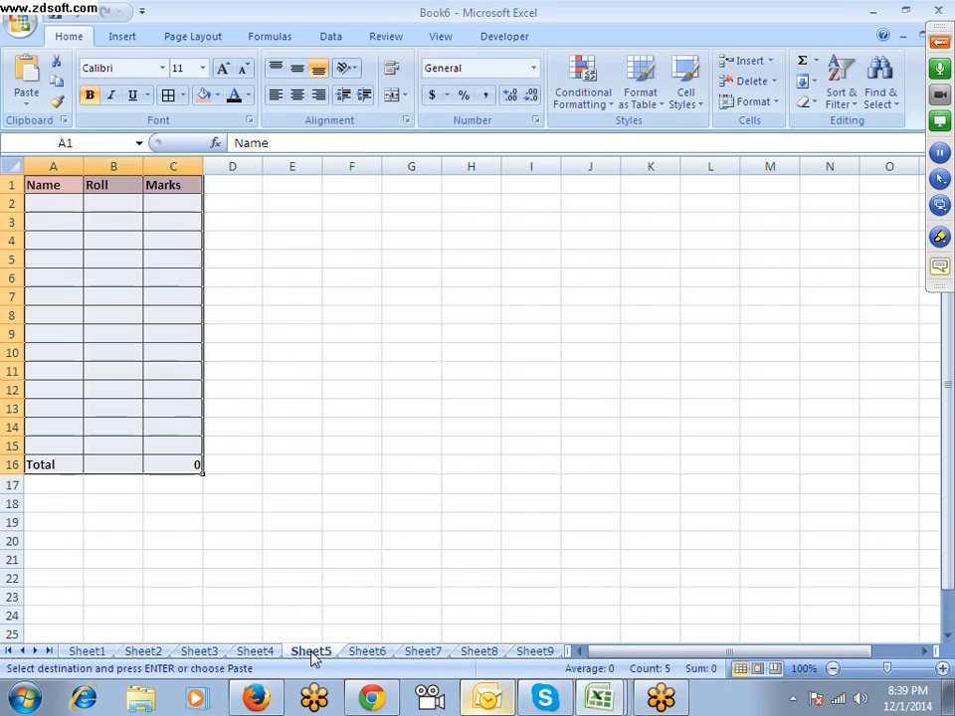
{"action": "left_click", "coordinate": [310, 409]}
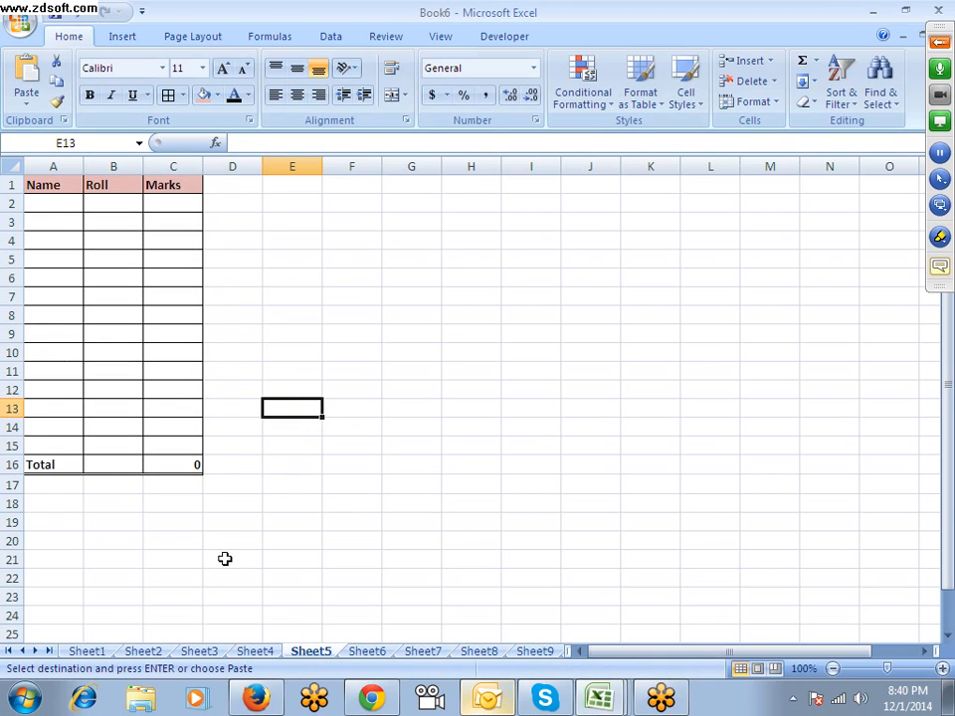
{"action": "left_click", "coordinate": [84, 652]}
{"action": "left_click", "coordinate": [292, 446]}
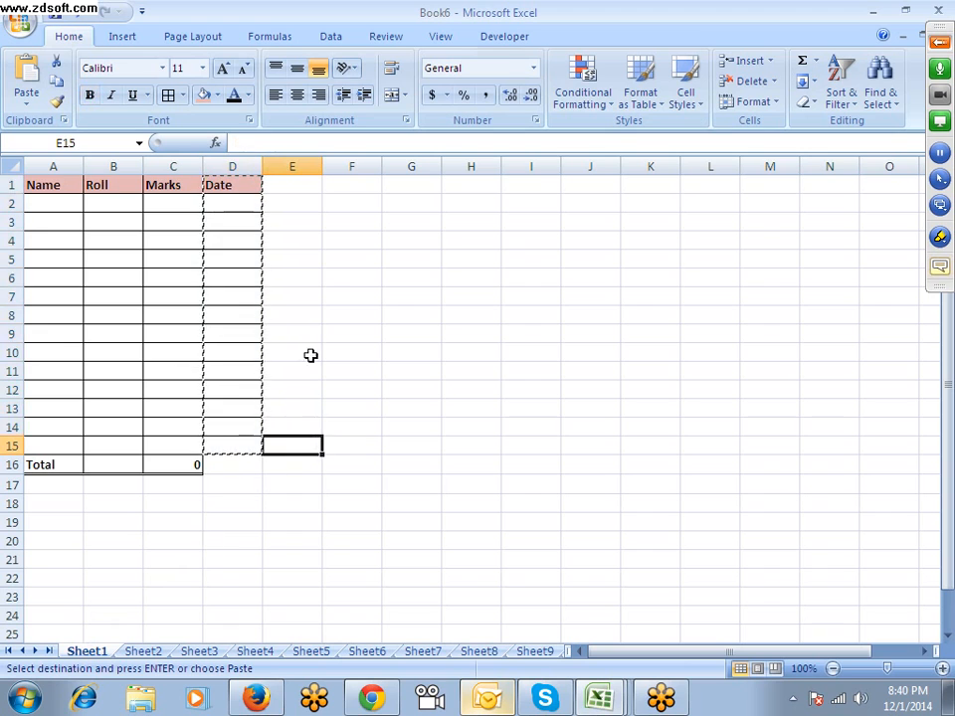
Delete columns A to D, which hold the marks table, from Sheet1 and return to cell A1
{"action": "left_click_drag", "start_coordinate": [232, 166], "coordinate": [45, 167]}
{"action": "key", "text": "ctrl+minus"}
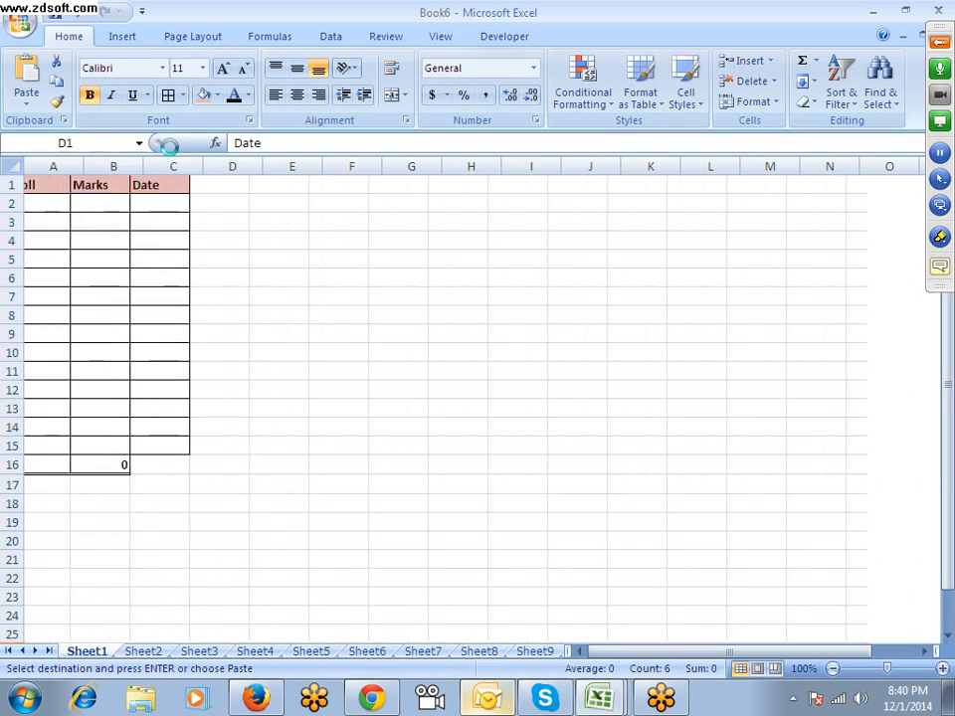
{"action": "key", "text": "Up"}
{"action": "key", "text": "Left"}
{"action": "key", "text": "Left"}
{"action": "key", "text": "Left"}
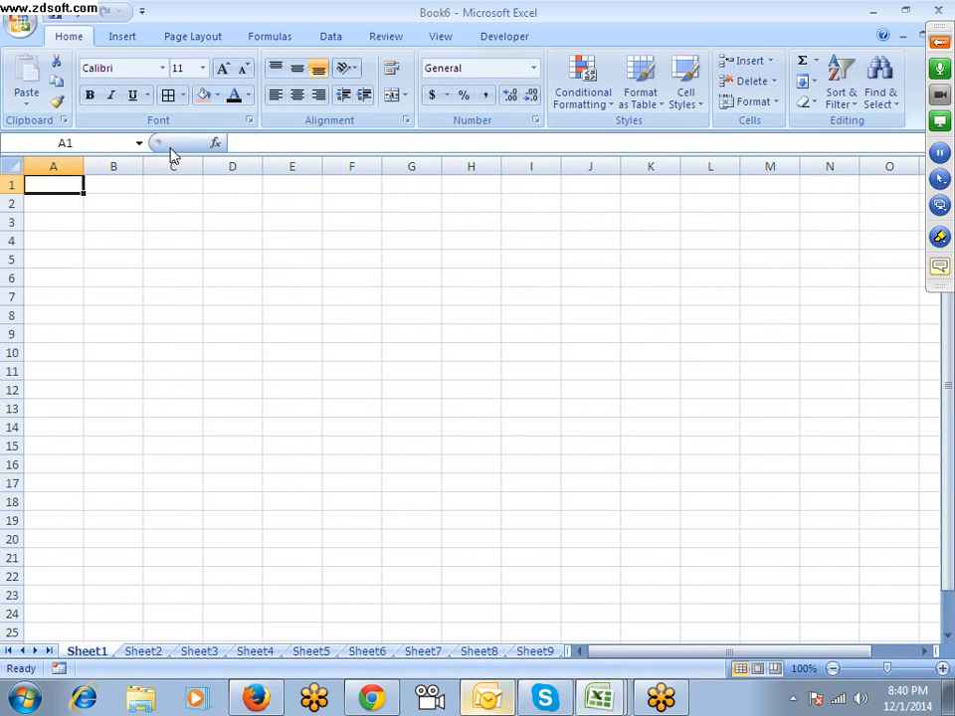
Enter 1 in cell A1 and 2 in A2, and extend the number series down to A19
{"action": "type", "text": "1"}
{"action": "key", "text": "Return"}
{"action": "type", "text": "2"}
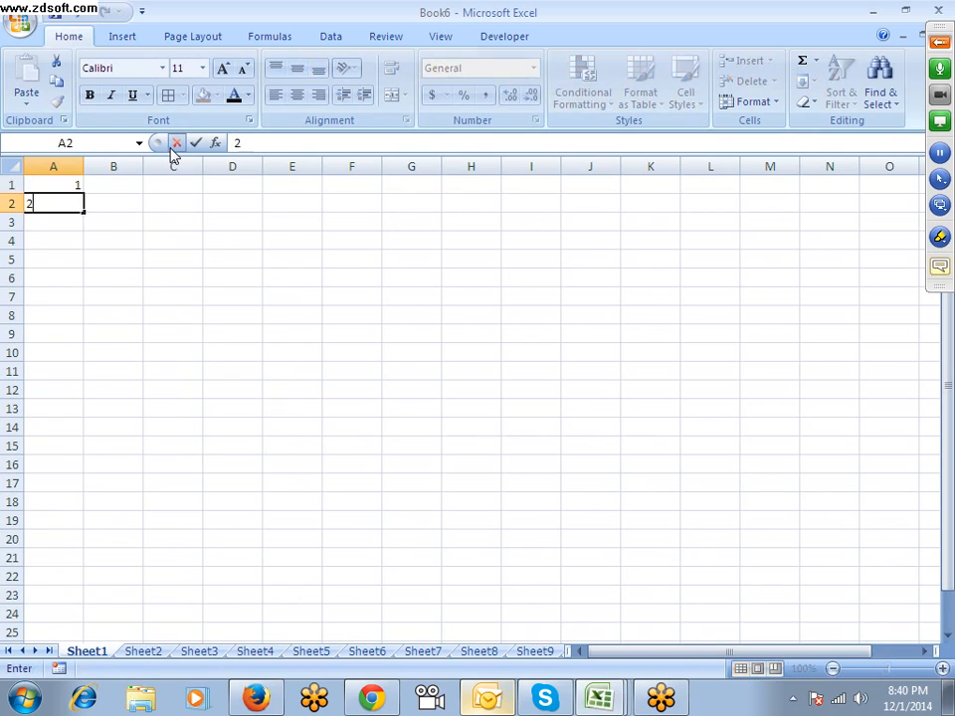
{"action": "key", "text": "Return"}
{"action": "key", "text": "Up"}
{"action": "key", "text": "Up"}
{"action": "key", "text": "shift+Down"}
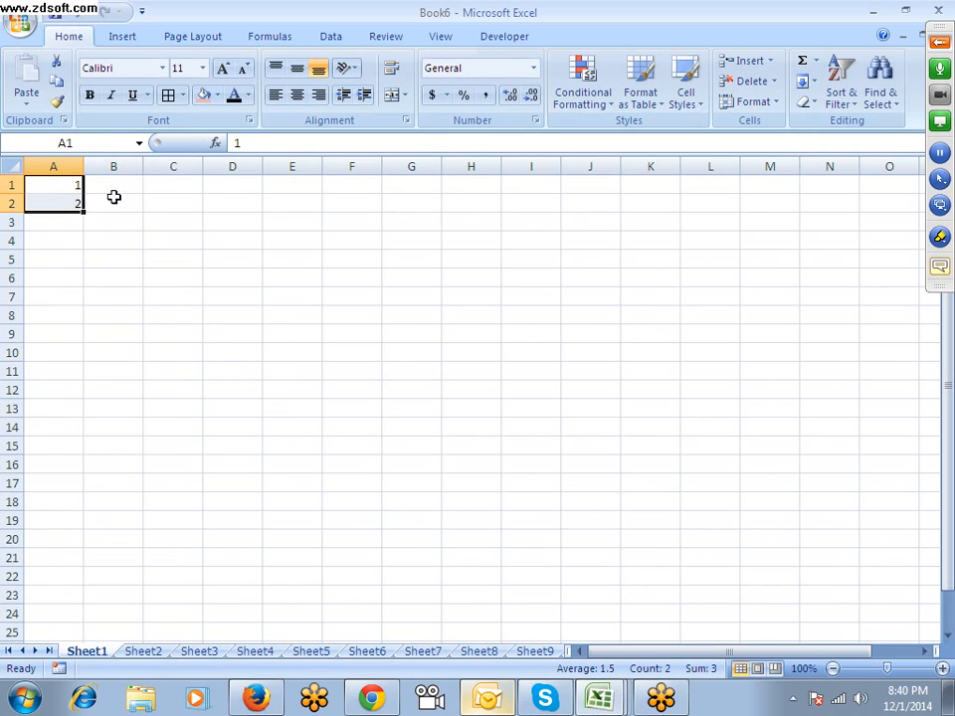
{"action": "left_click_drag", "start_coordinate": [84, 214], "coordinate": [121, 526]}
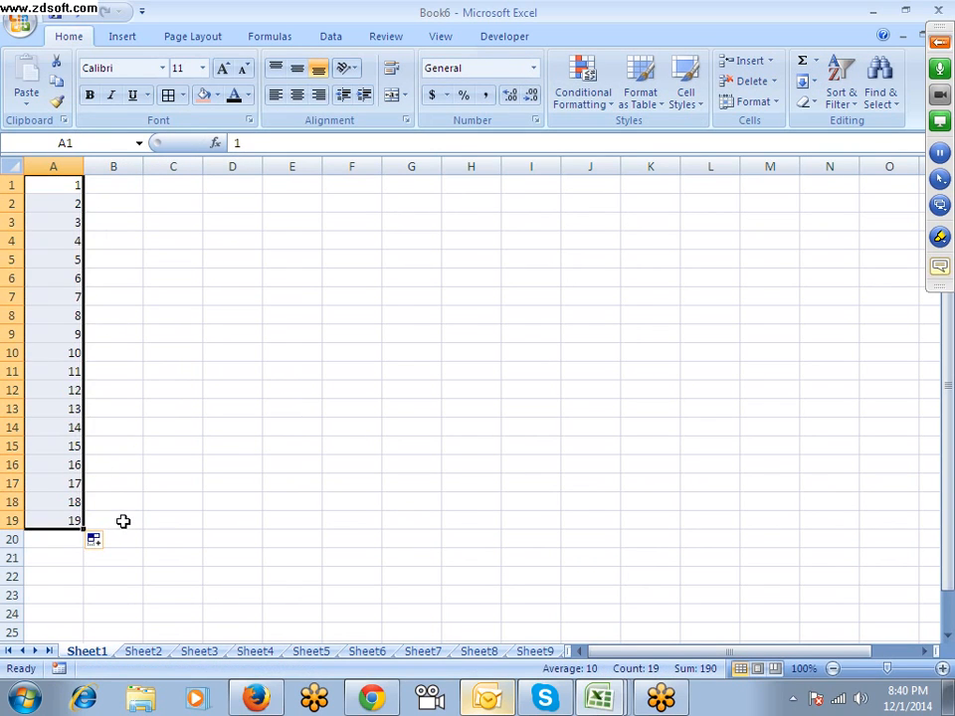
Undo the series fill, clear cell A2 and enter 1 in cell A1
{"action": "key", "text": "ctrl+z"}
{"action": "key", "text": "shift+Up"}
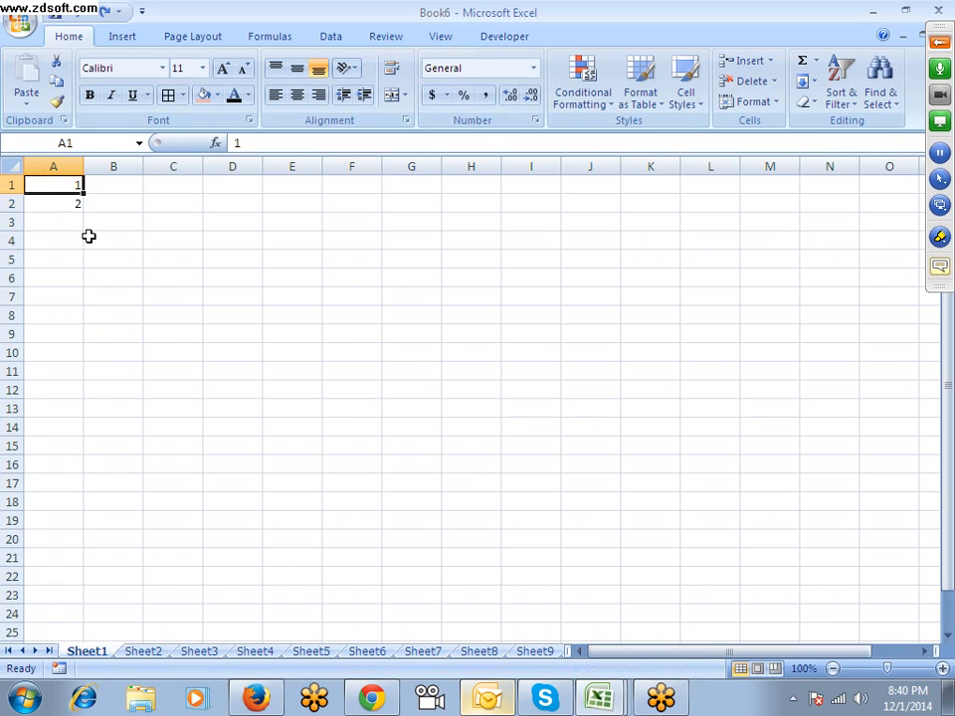
{"action": "key", "text": "Down"}
{"action": "key", "text": "Delete"}
{"action": "key", "text": "Up"}
{"action": "type", "text": "1"}
{"action": "key", "text": "Return"}
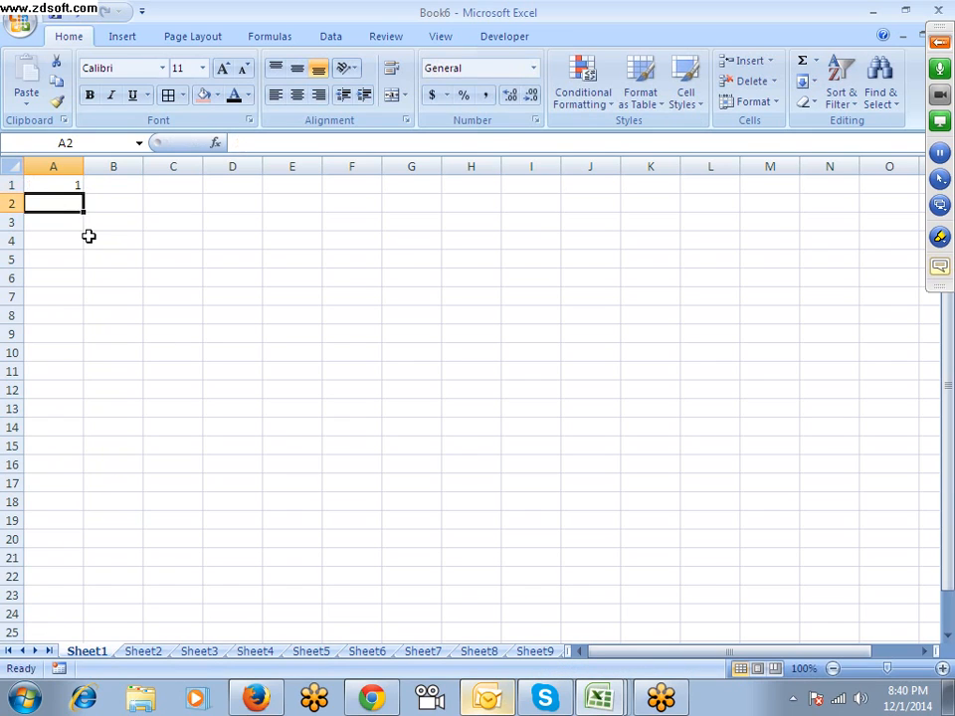
Fill the range A1:A16 with a linear series in columns, using step value 1 and stop value 10
{"action": "key", "text": "Up"}
{"action": "key", "text": "shift+Down"}
{"action": "key", "text": "shift+Down"}
{"action": "key", "text": "shift+Down"}
{"action": "key", "text": "shift+Down"}
{"action": "key", "text": "shift+Down"}
{"action": "key", "text": "shift+Down"}
{"action": "key", "text": "shift+Down"}
{"action": "key", "text": "shift+Down"}
{"action": "key", "text": "shift+Down"}
{"action": "key", "text": "shift+Down"}
{"action": "key", "text": "shift+Down"}
{"action": "key", "text": "shift+Down"}
{"action": "key", "text": "shift+Down"}
{"action": "key", "text": "shift+Down"}
{"action": "key", "text": "shift+Down"}
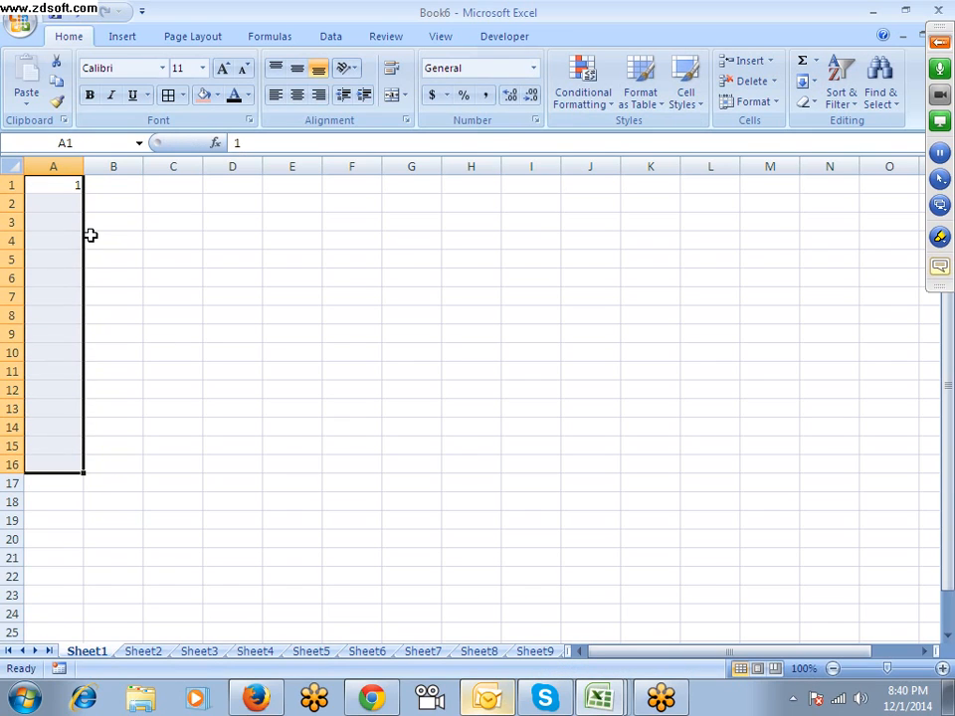
{"action": "left_click", "coordinate": [806, 81]}
{"action": "left_click", "coordinate": [845, 207]}
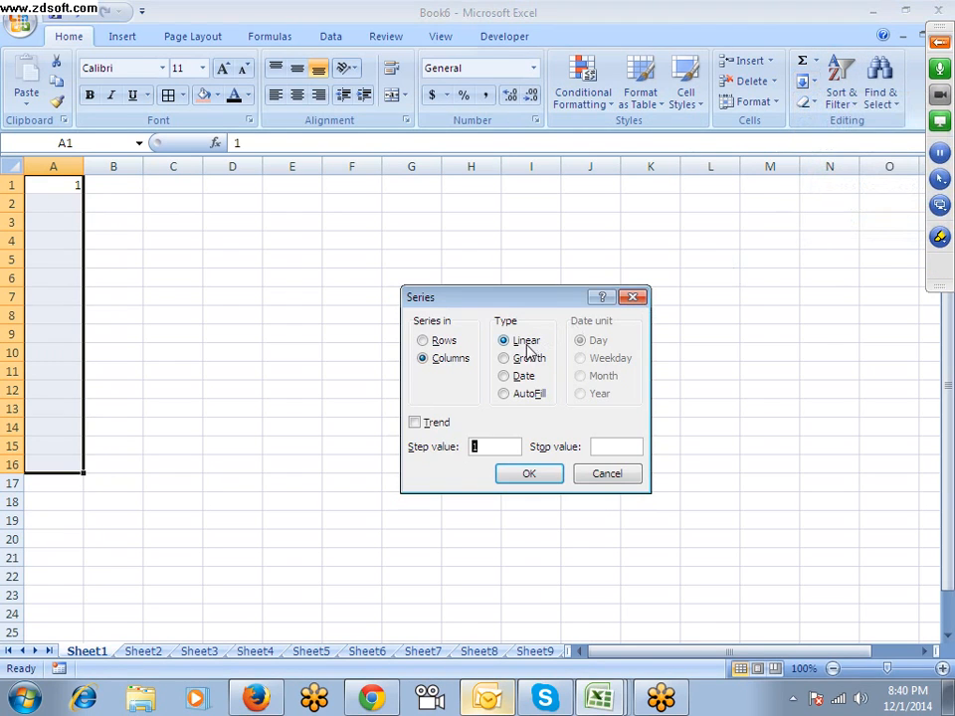
{"action": "left_click_drag", "start_coordinate": [496, 298], "coordinate": [406, 216]}
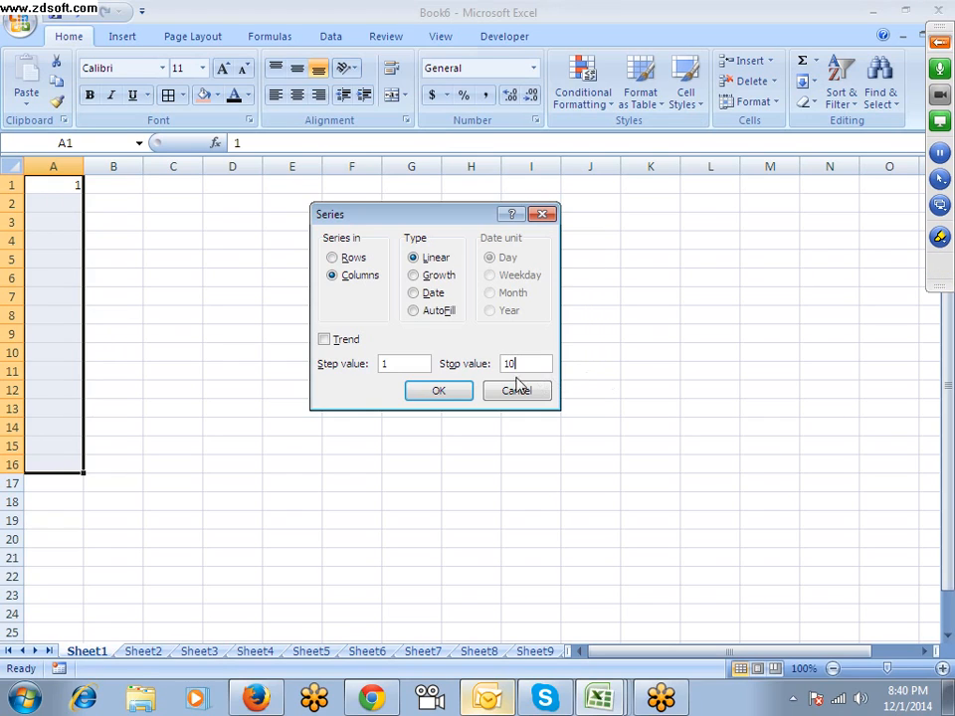
{"action": "left_click", "coordinate": [435, 390]}
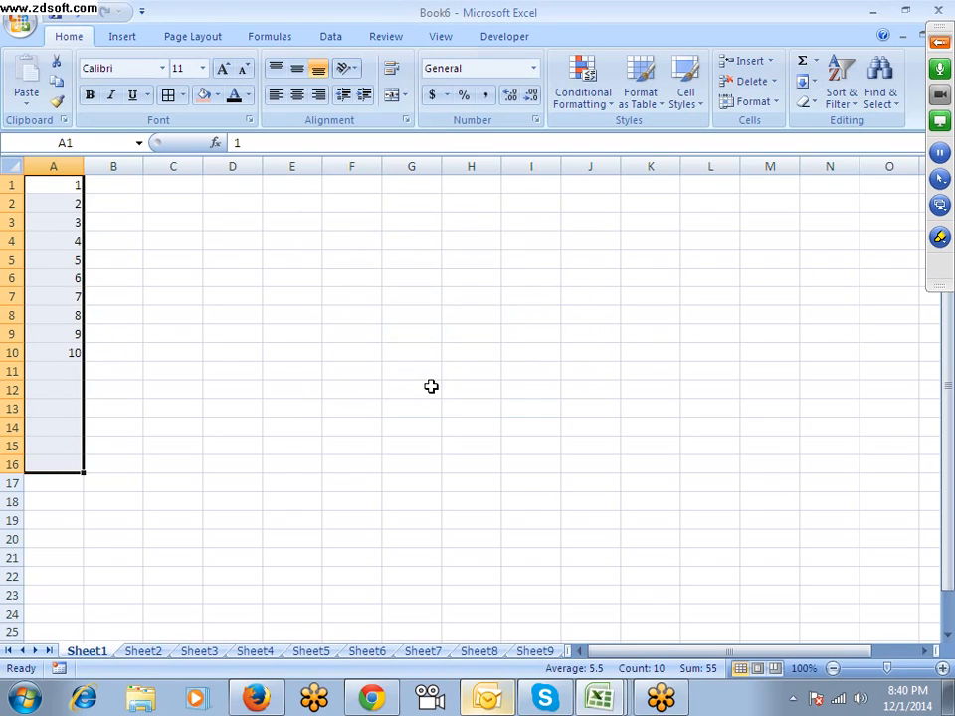
Fill A1:A16 with a linear series of step value 1 and no stop value
{"action": "left_click", "coordinate": [813, 86]}
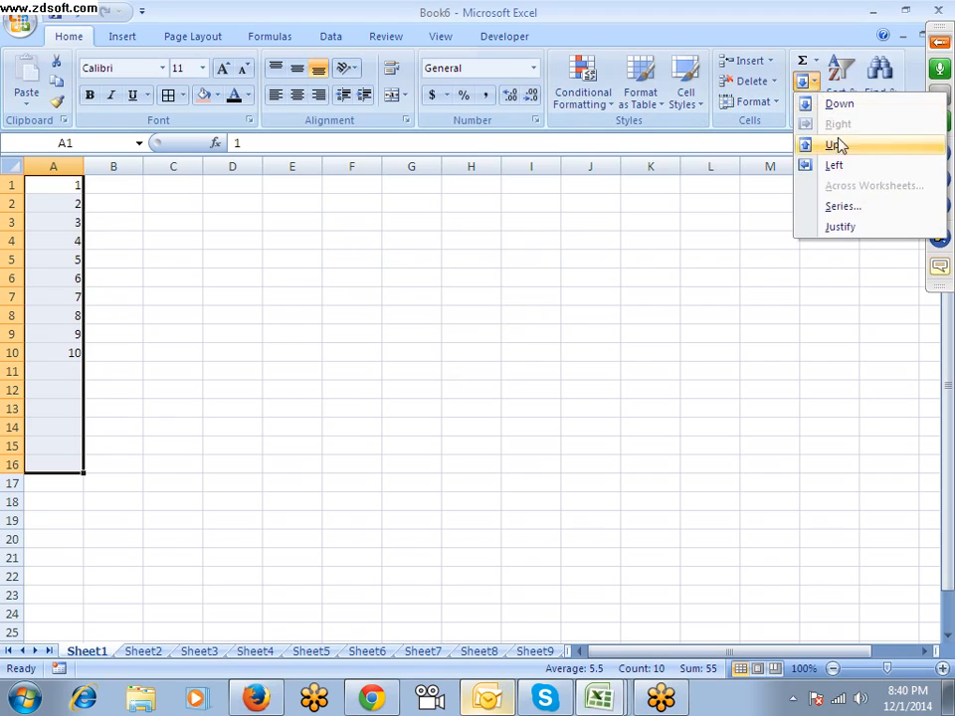
{"action": "left_click", "coordinate": [841, 207]}
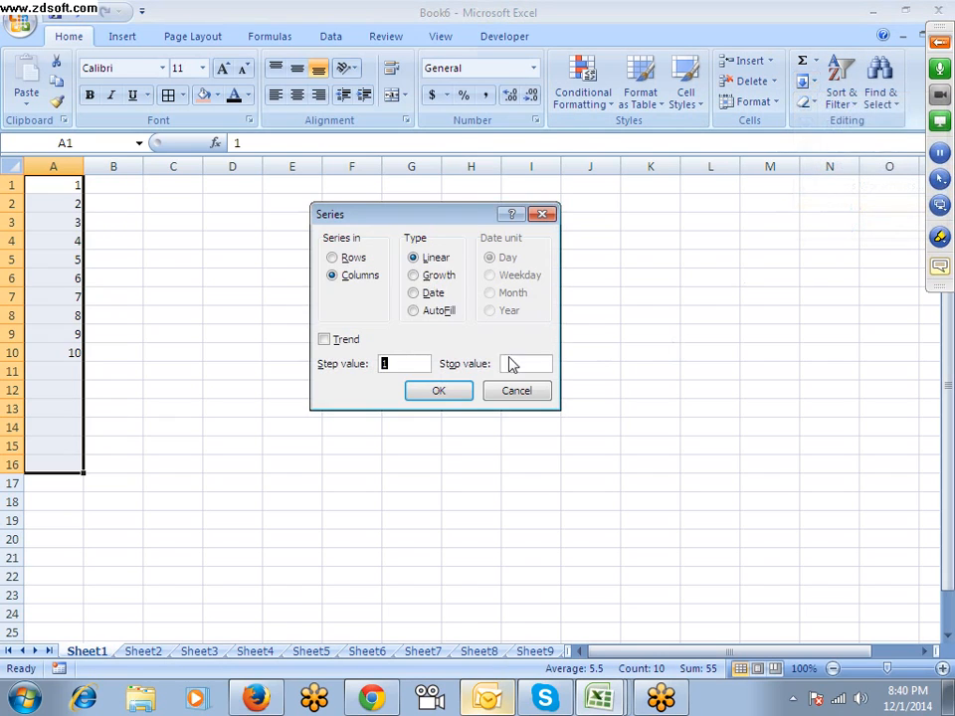
{"action": "left_click", "coordinate": [434, 392]}
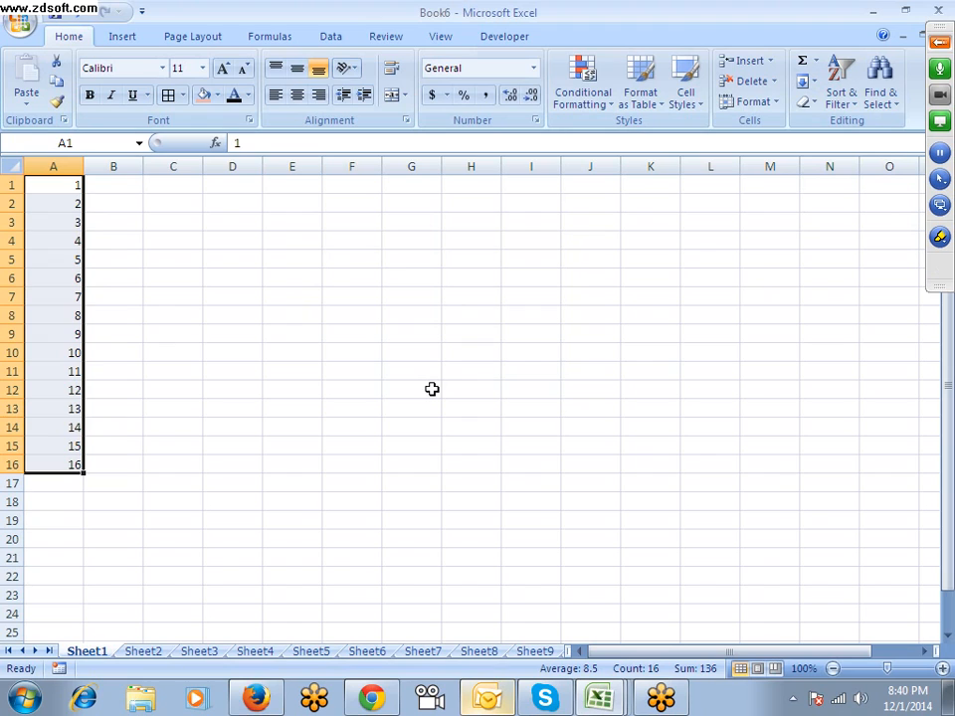
Fill A1:A16 with a linear series using step value 2
{"action": "left_click", "coordinate": [810, 84]}
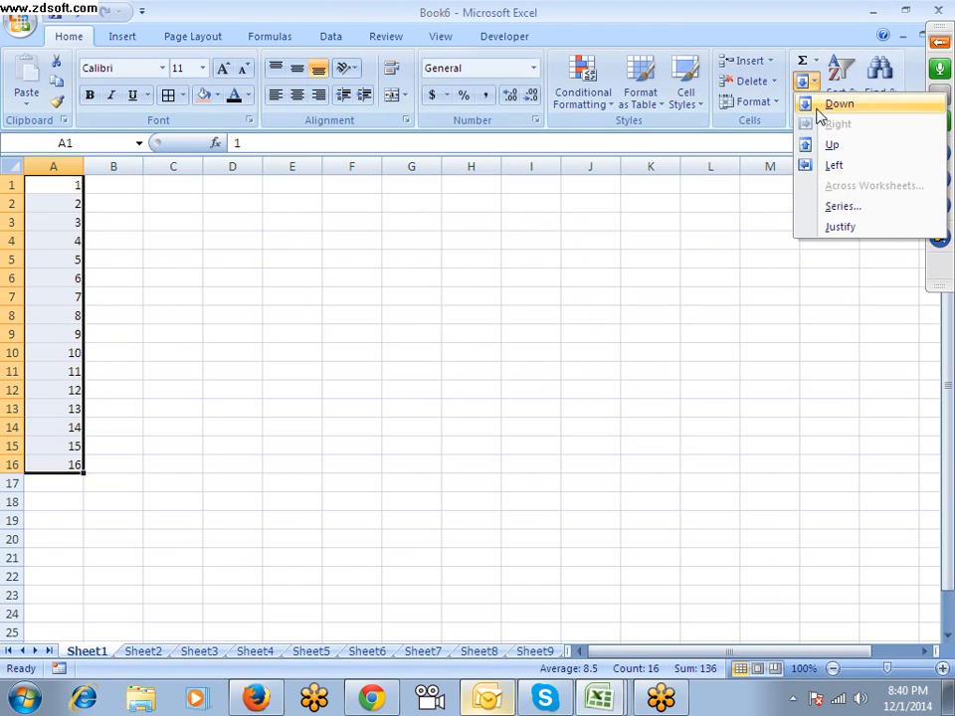
{"action": "left_click", "coordinate": [841, 207]}
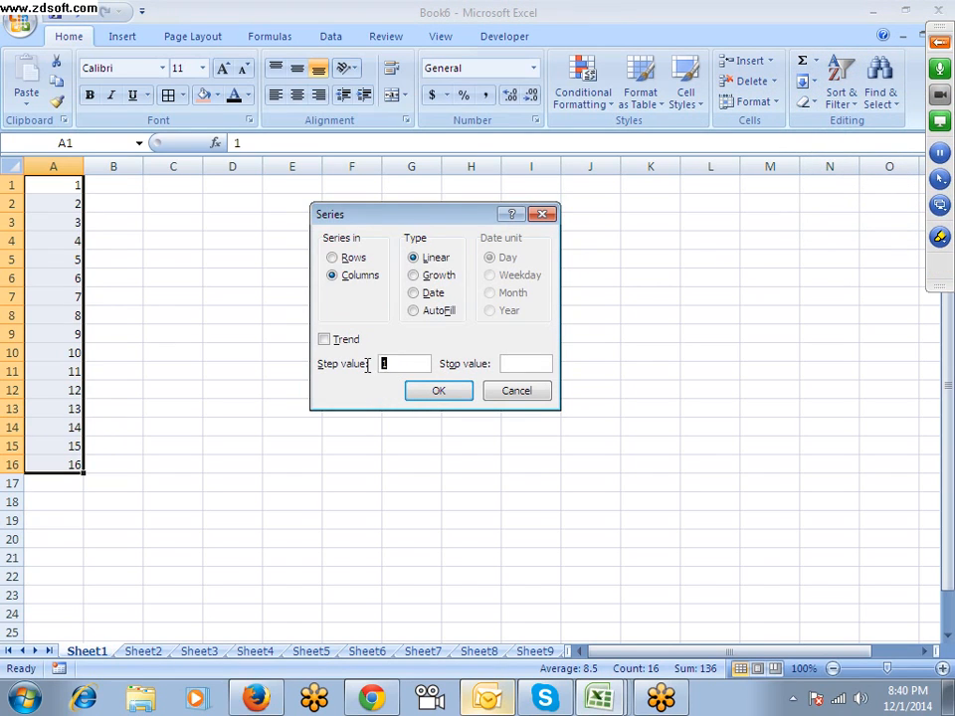
{"action": "type", "text": "2"}
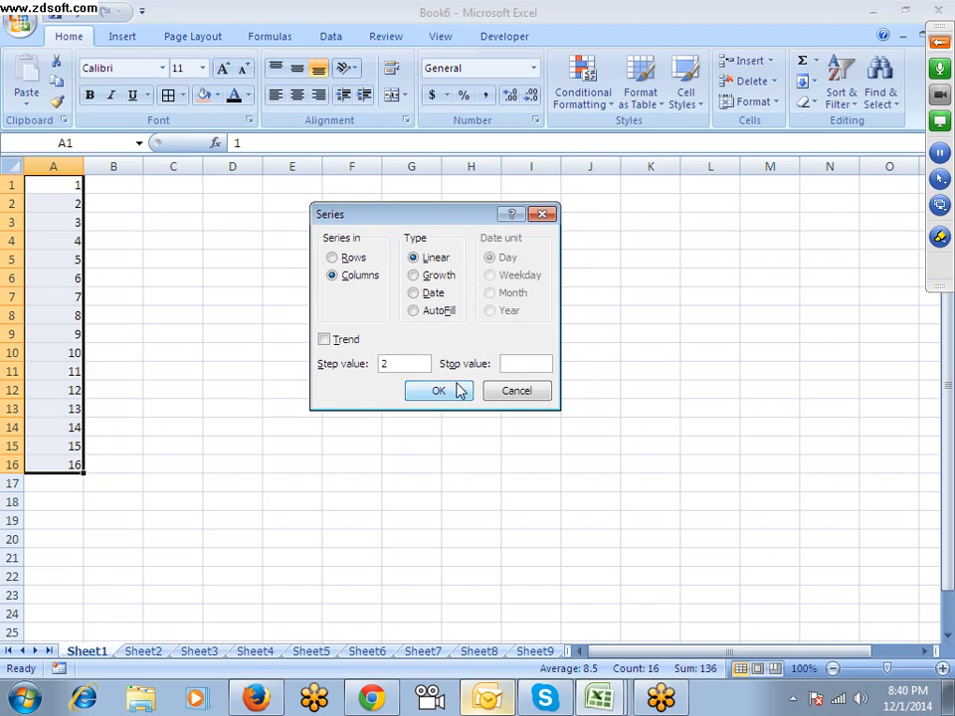
{"action": "left_click", "coordinate": [459, 390]}
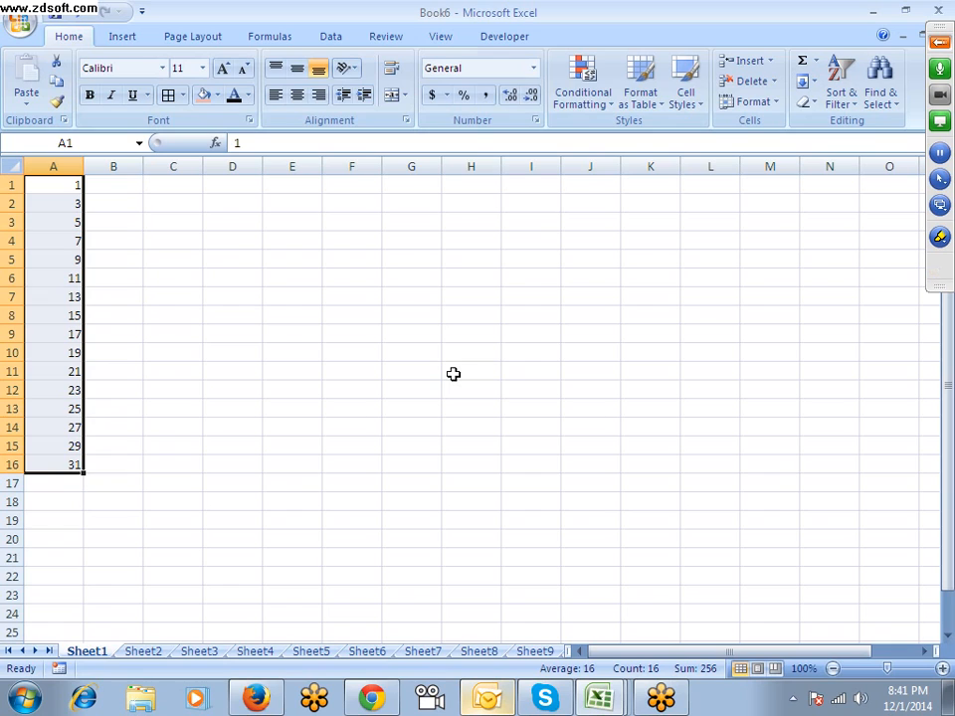
{"action": "left_click", "coordinate": [808, 81]}
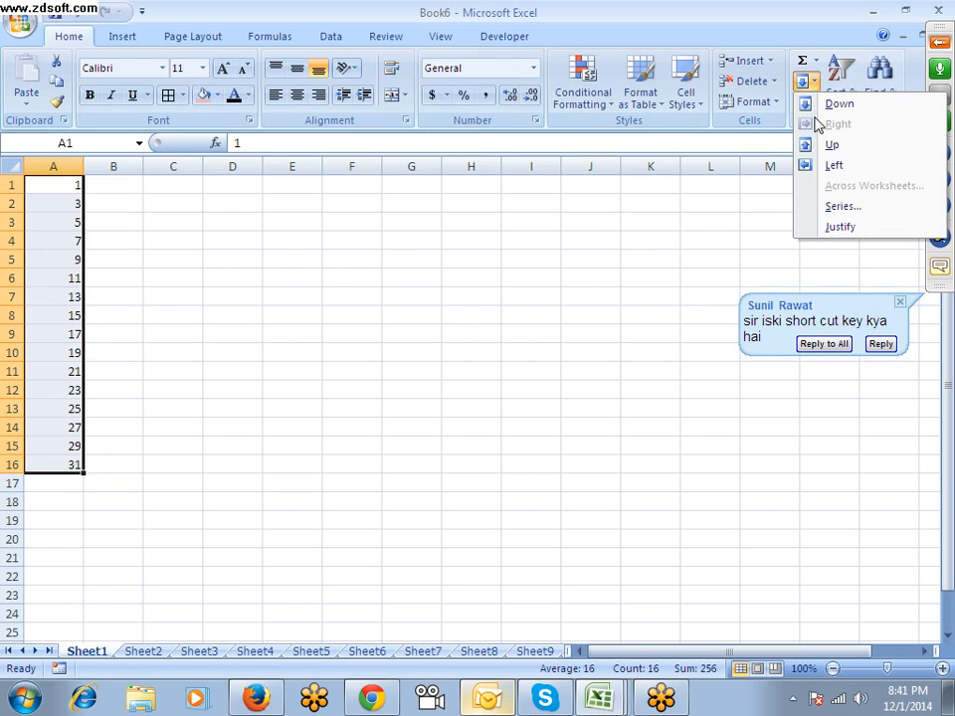
{"action": "left_click", "coordinate": [834, 208]}
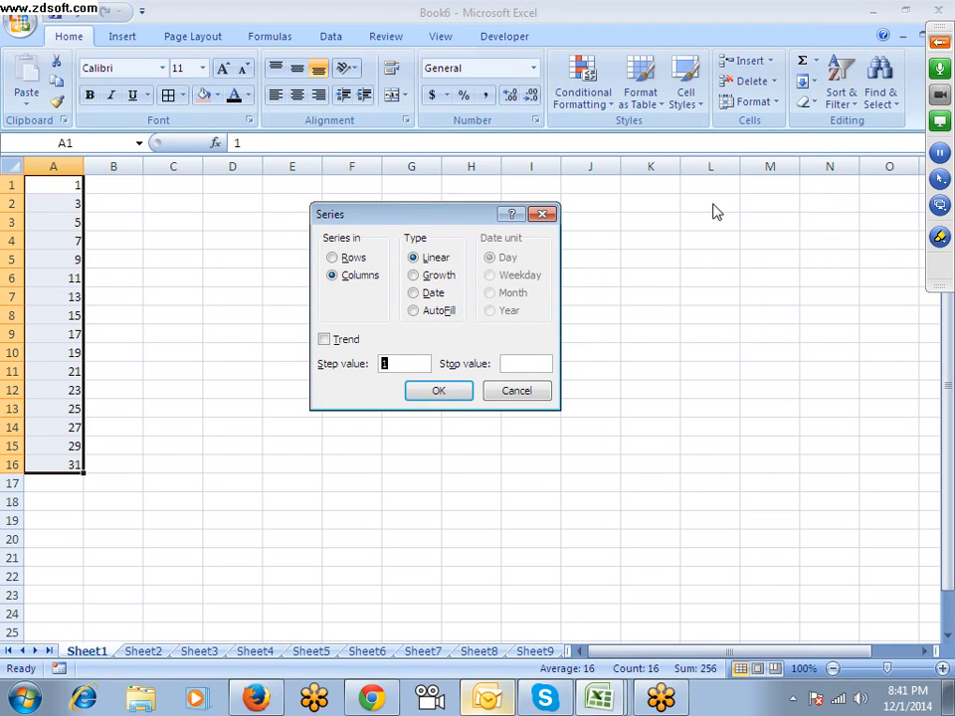
{"action": "key", "text": "Escape"}
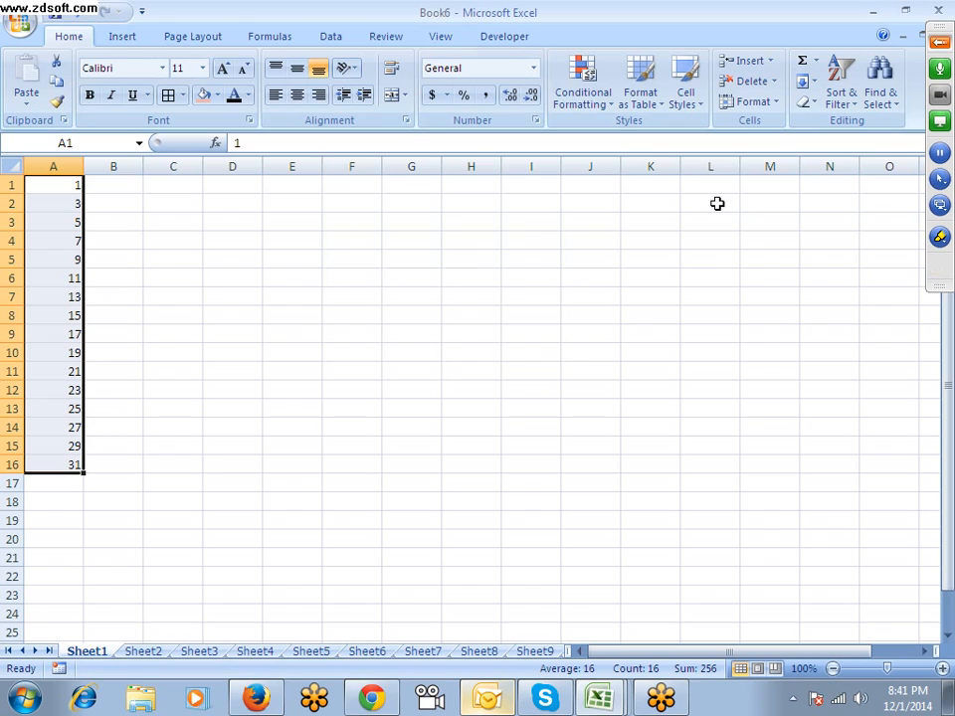
{"action": "key", "text": "alt"}
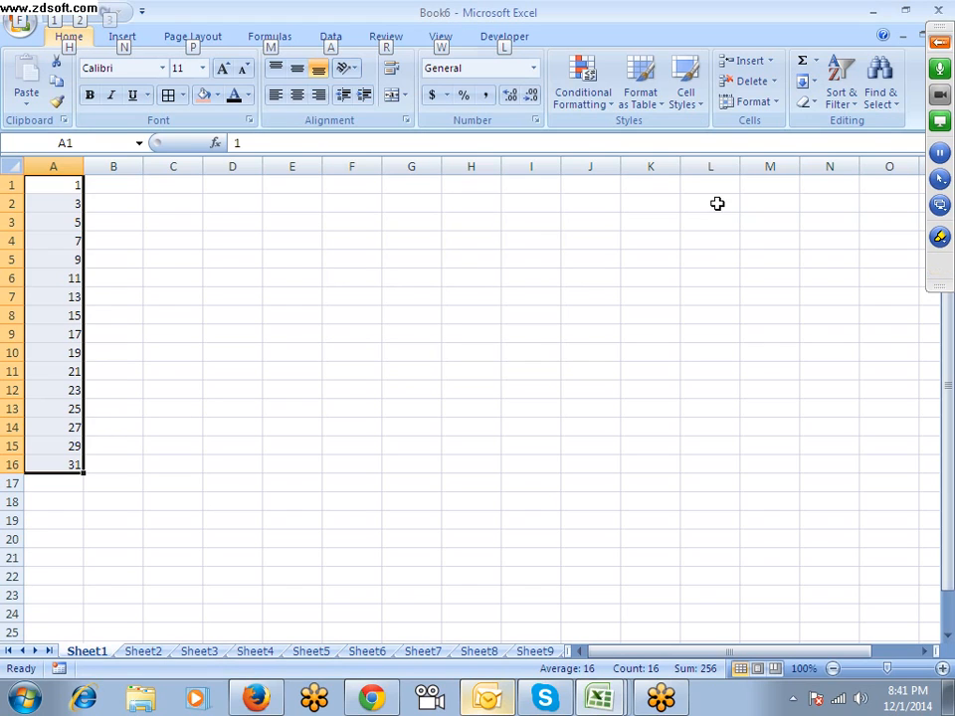
{"action": "key", "text": "h"}
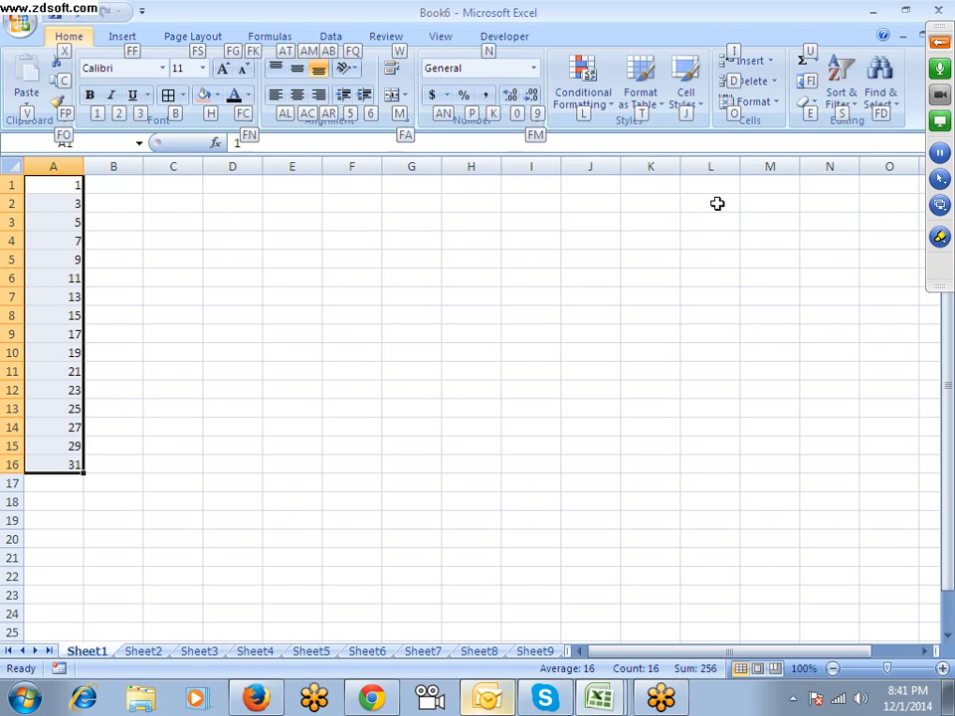
{"action": "key", "text": "f"}
{"action": "key", "text": "i"}
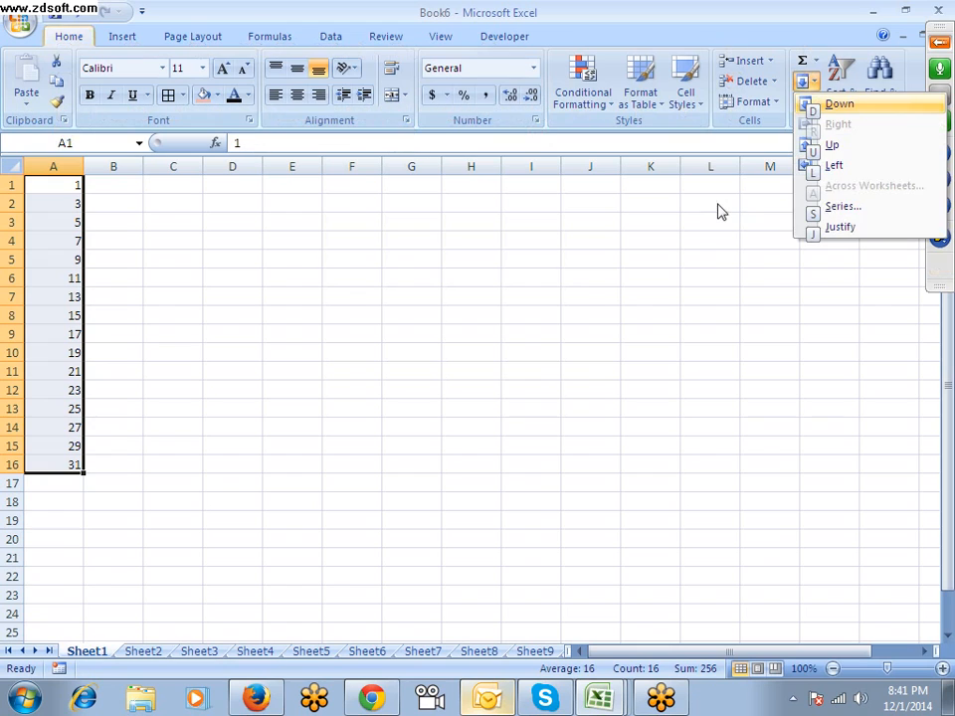
{"action": "key", "text": "s"}
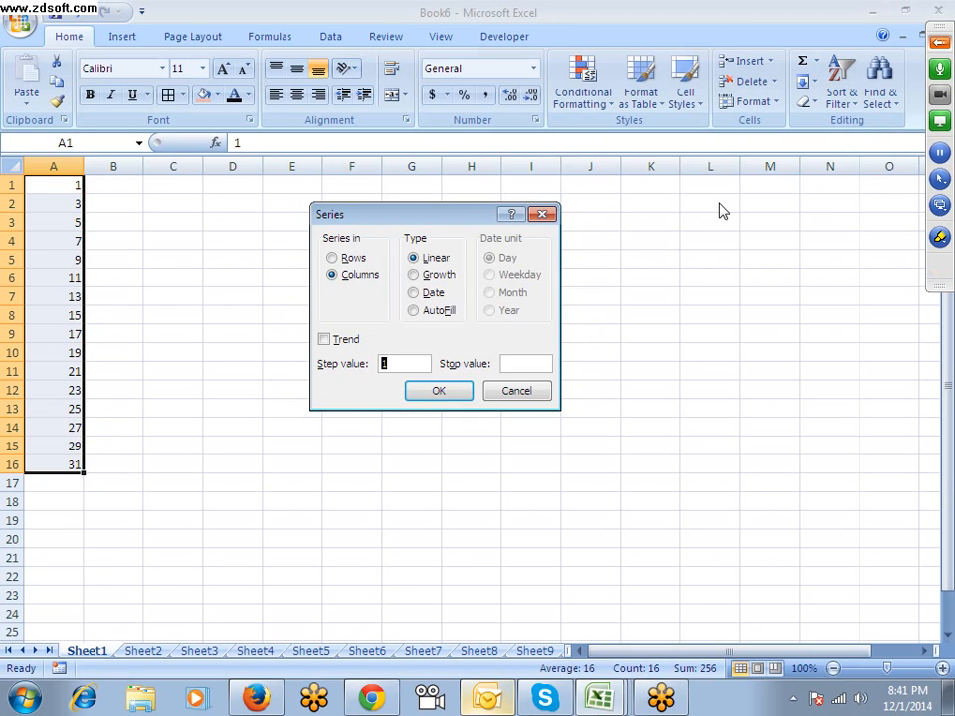
{"action": "key", "text": "Escape"}
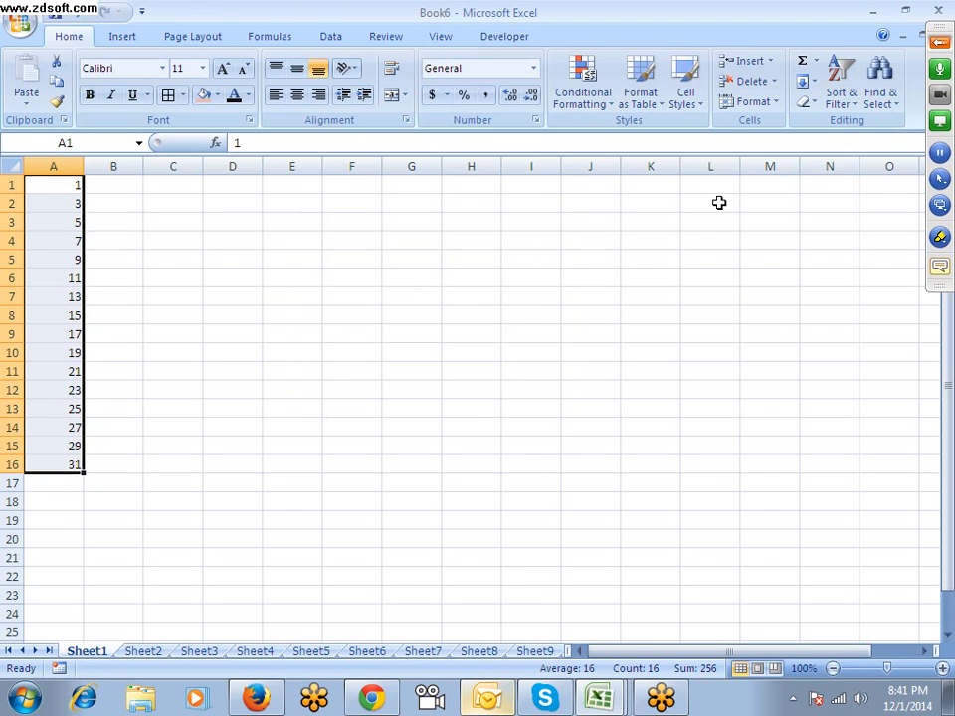
Fill A1:A16 with a Growth series in columns using step value 2
{"action": "left_click", "coordinate": [812, 80]}
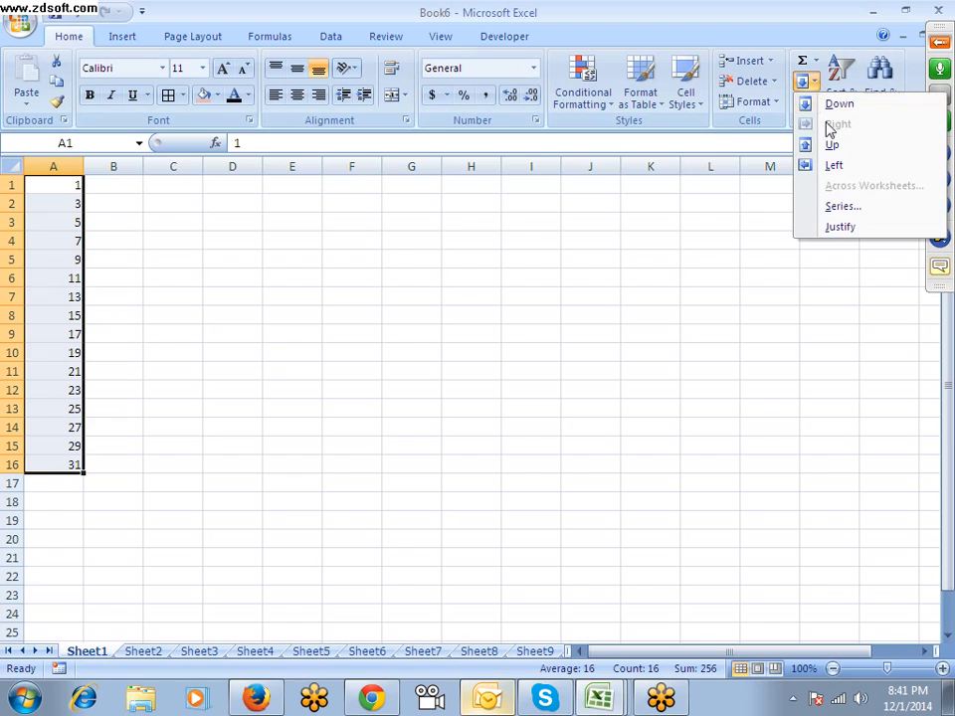
{"action": "left_click", "coordinate": [842, 207]}
{"action": "left_click", "coordinate": [422, 275]}
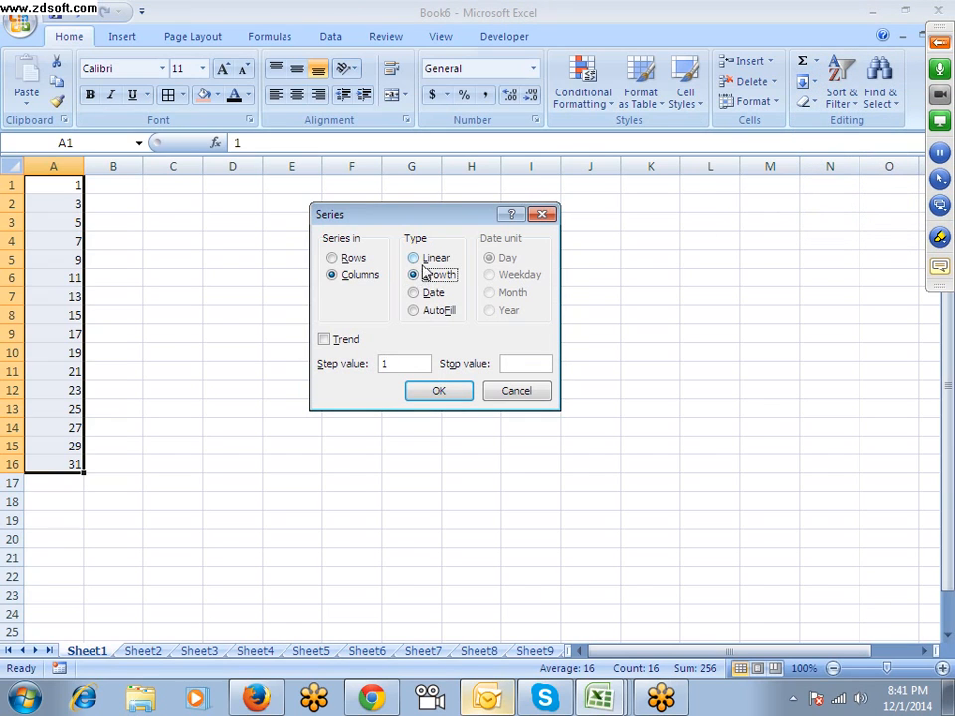
{"action": "double_click", "coordinate": [396, 363]}
{"action": "type", "text": "2"}
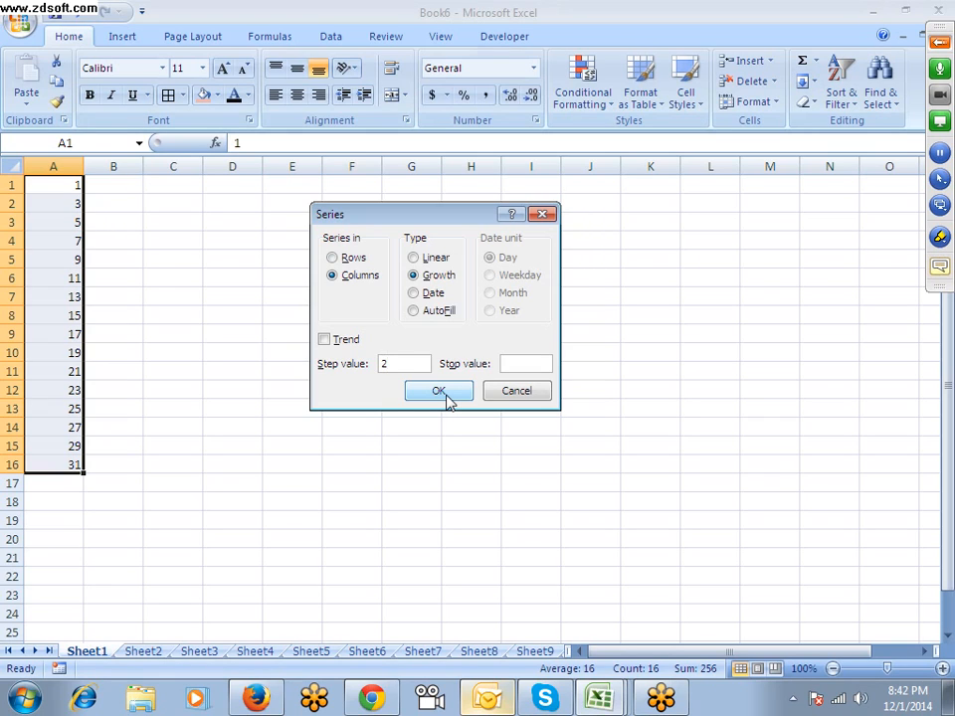
{"action": "left_click", "coordinate": [444, 398]}
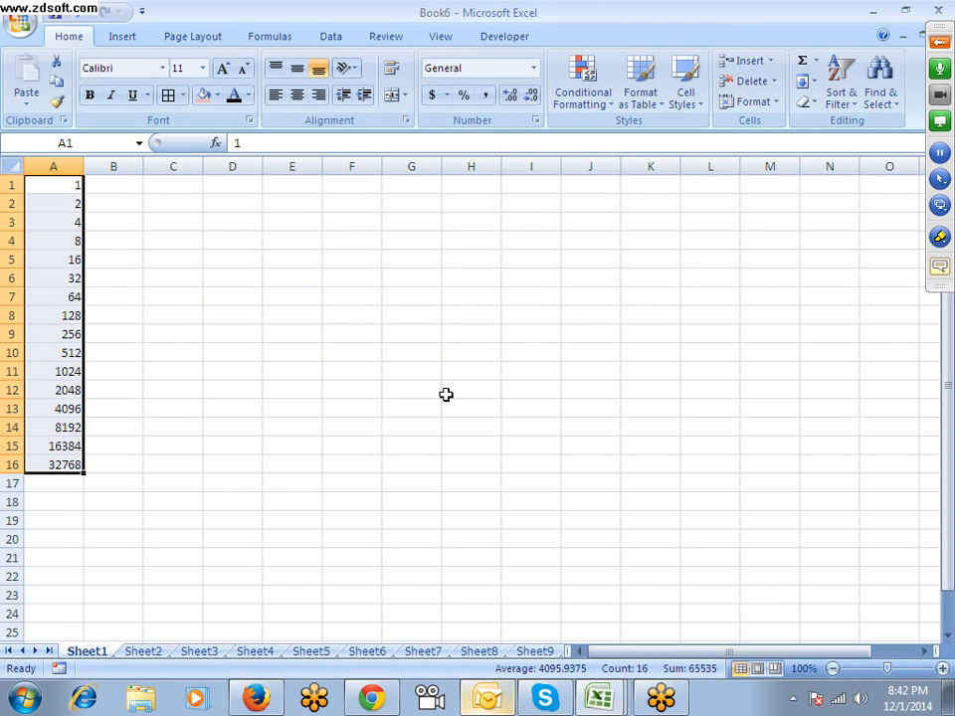
Open Excel Help and search it for SORTCUTS
{"action": "key", "text": "F1"}
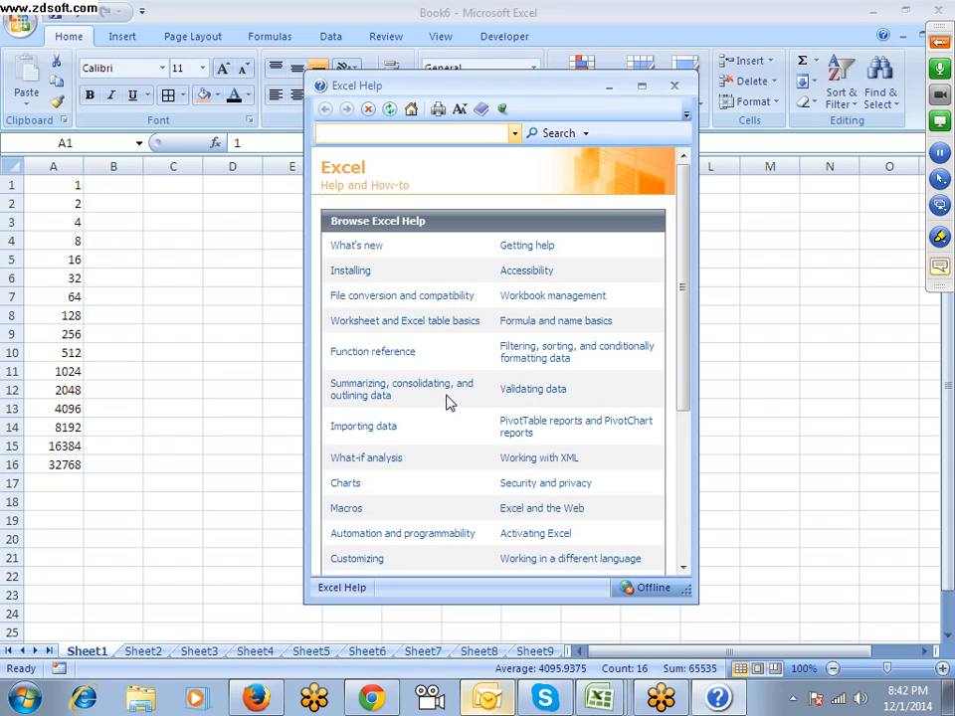
{"action": "type", "text": "SORTCUTS"}
{"action": "key", "text": "Return"}
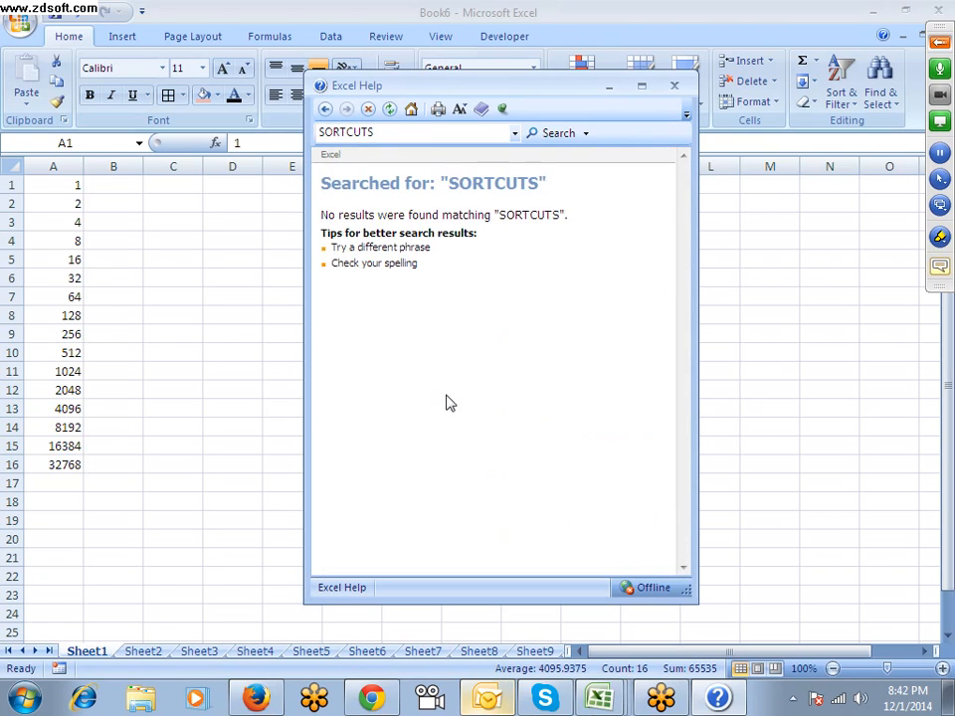
Switch Excel Help to show content from Office Online and look through the keyboard shortcut topics
{"action": "left_click", "coordinate": [641, 588]}
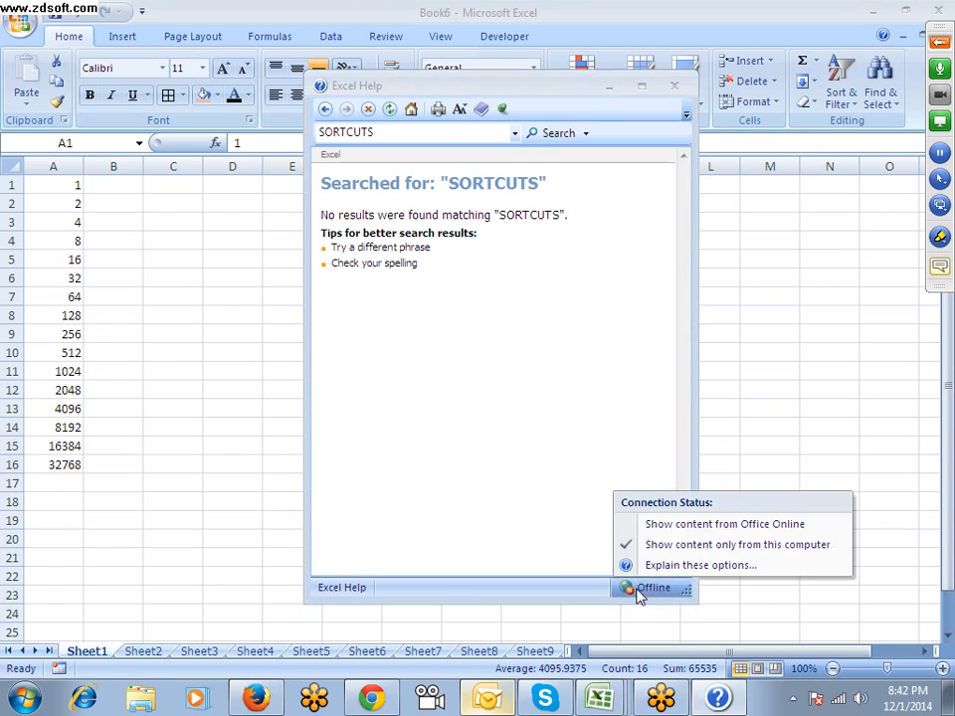
{"action": "left_click", "coordinate": [640, 525]}
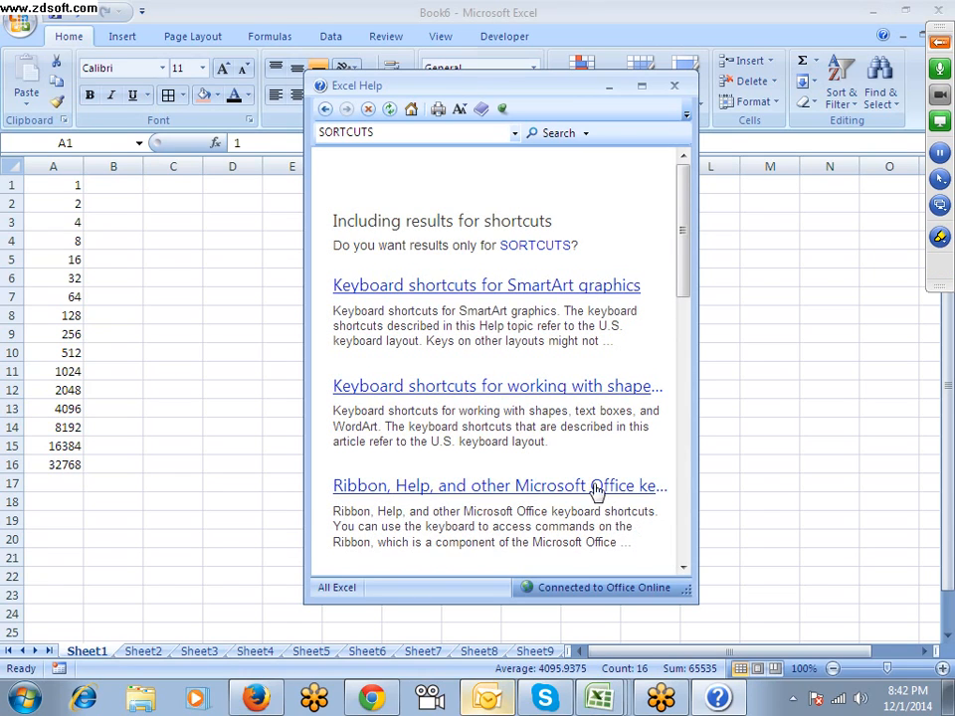
{"action": "scroll", "coordinate": [595, 490], "scroll_direction": "down", "scroll_amount": 1}
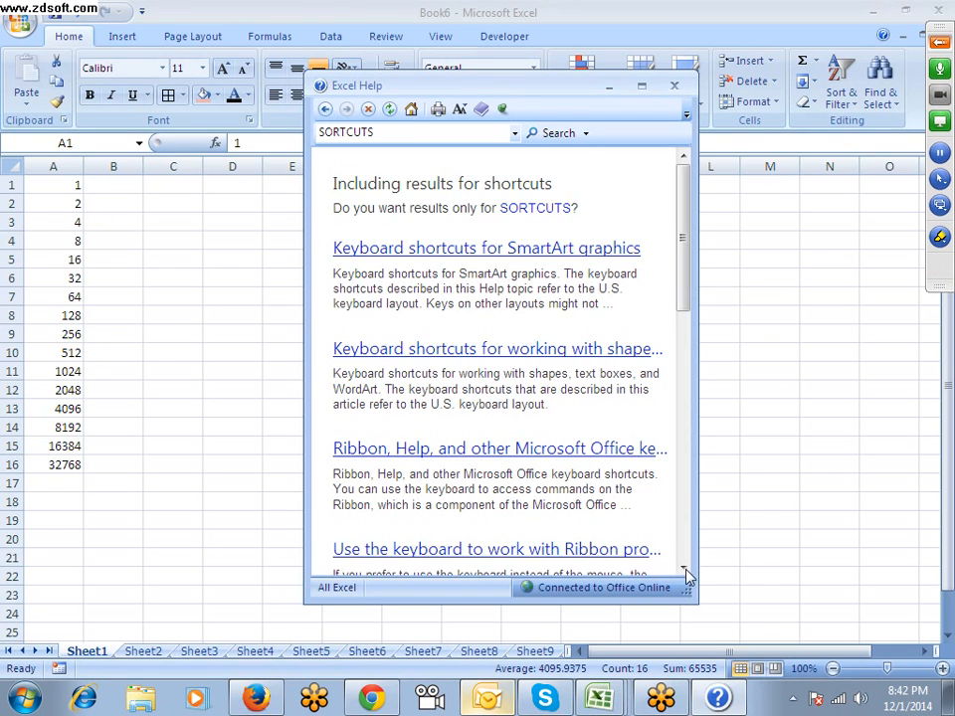
Open the Help article linking to keyboard shortcut topics for the 2007 Microsoft Office system and examine its list for Excel shortcuts
{"action": "left_click_drag", "start_coordinate": [682, 311], "coordinate": [685, 386]}
{"action": "left_click", "coordinate": [476, 422]}
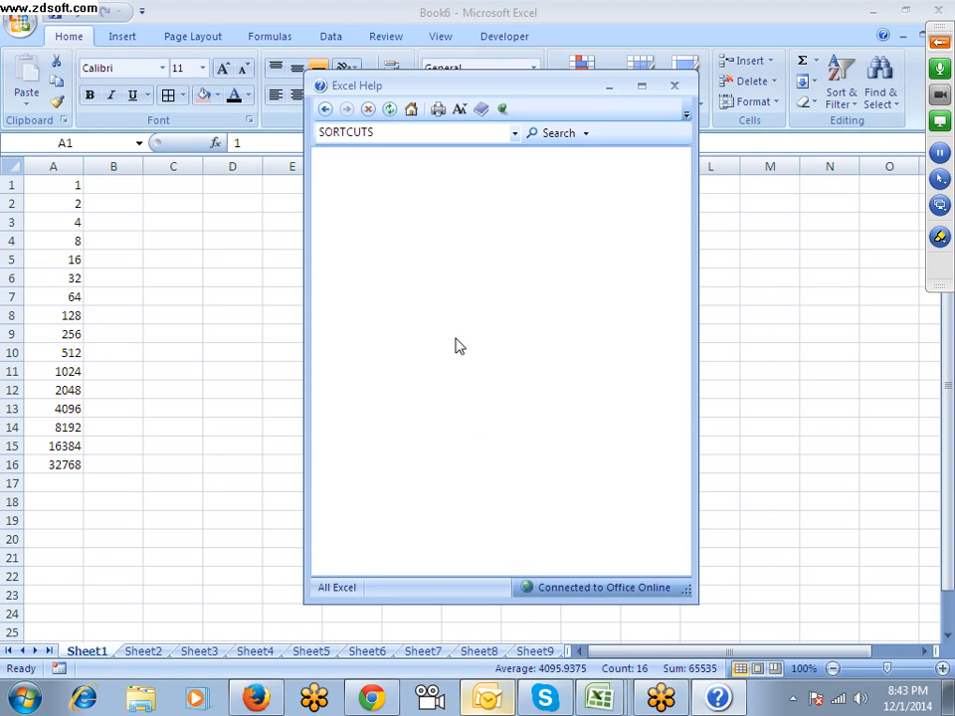
{"action": "scroll", "coordinate": [480, 341], "scroll_direction": "down", "scroll_amount": 8}
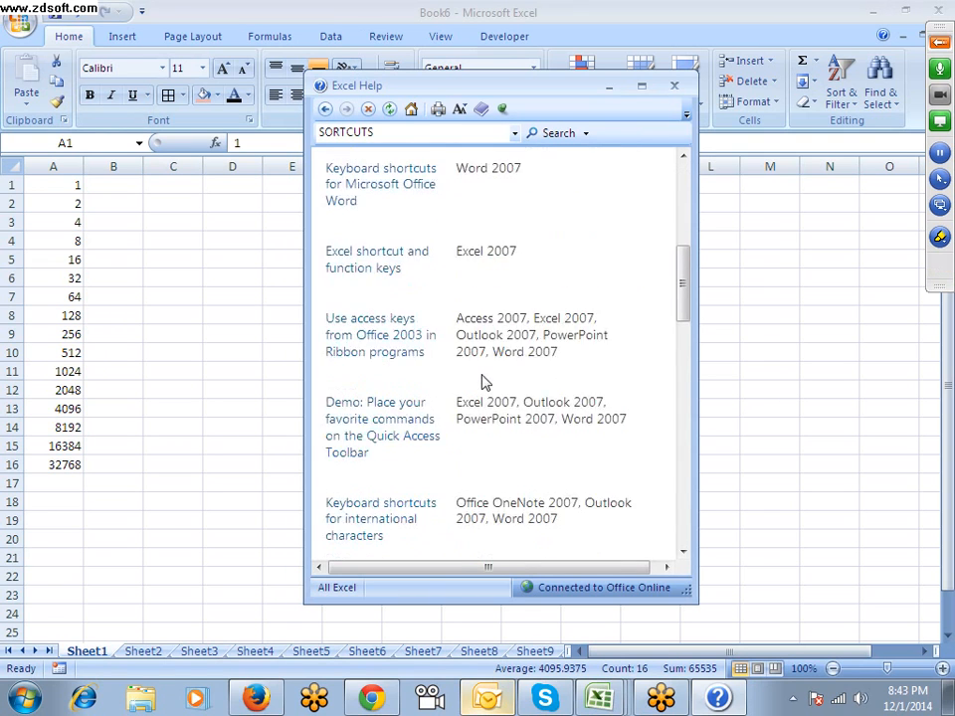
{"action": "scroll", "coordinate": [483, 383], "scroll_direction": "down", "scroll_amount": 15}
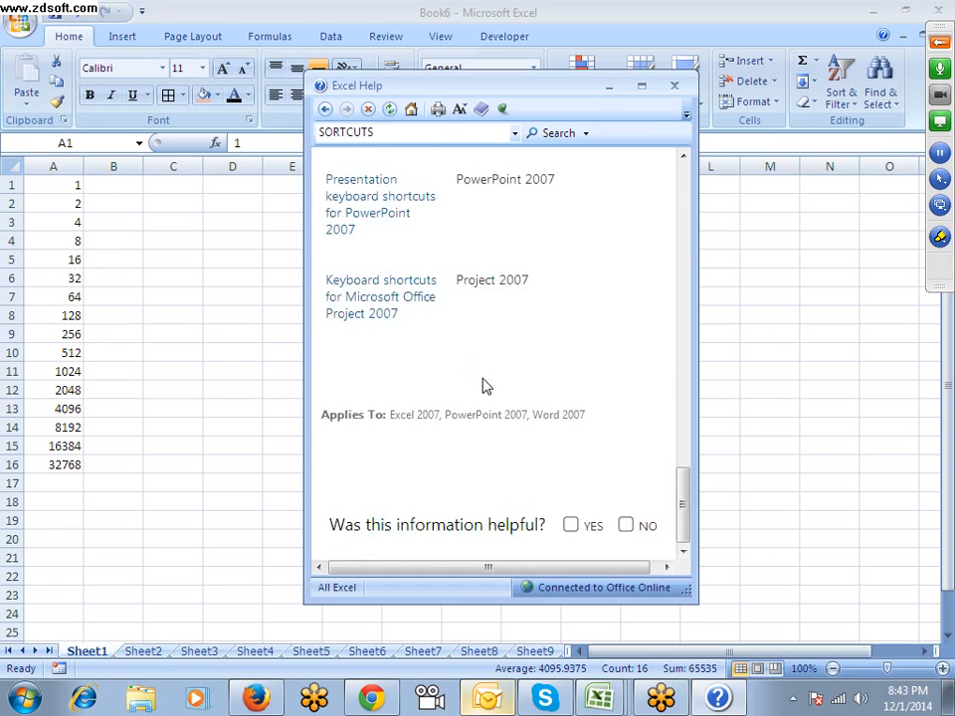
{"action": "scroll", "coordinate": [482, 383], "scroll_direction": "up", "scroll_amount": 10}
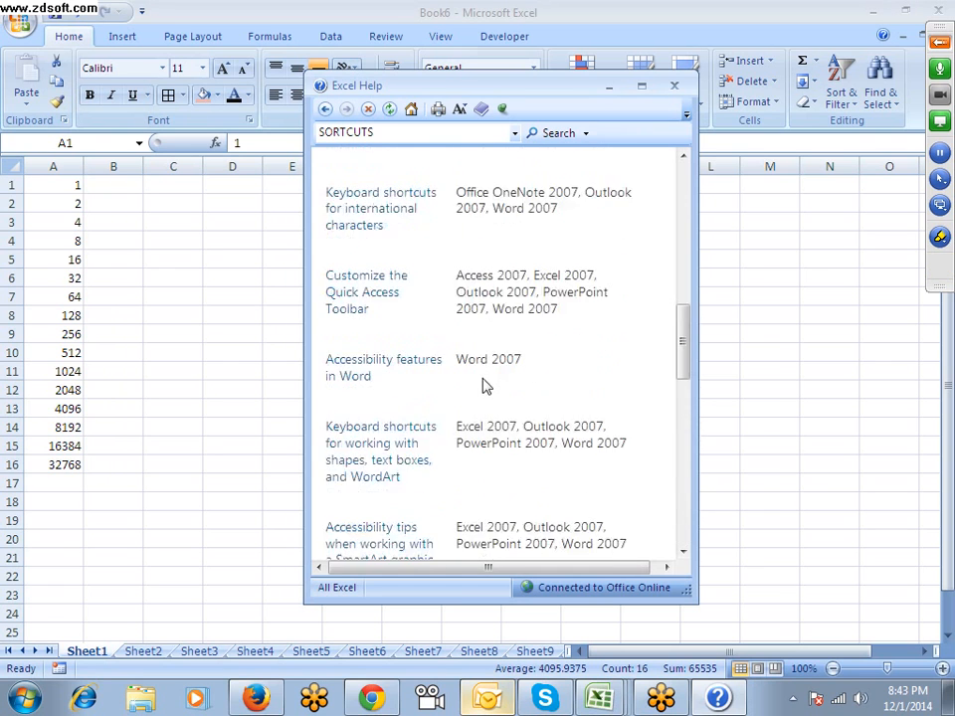
{"action": "scroll", "coordinate": [485, 379], "scroll_direction": "up", "scroll_amount": 6}
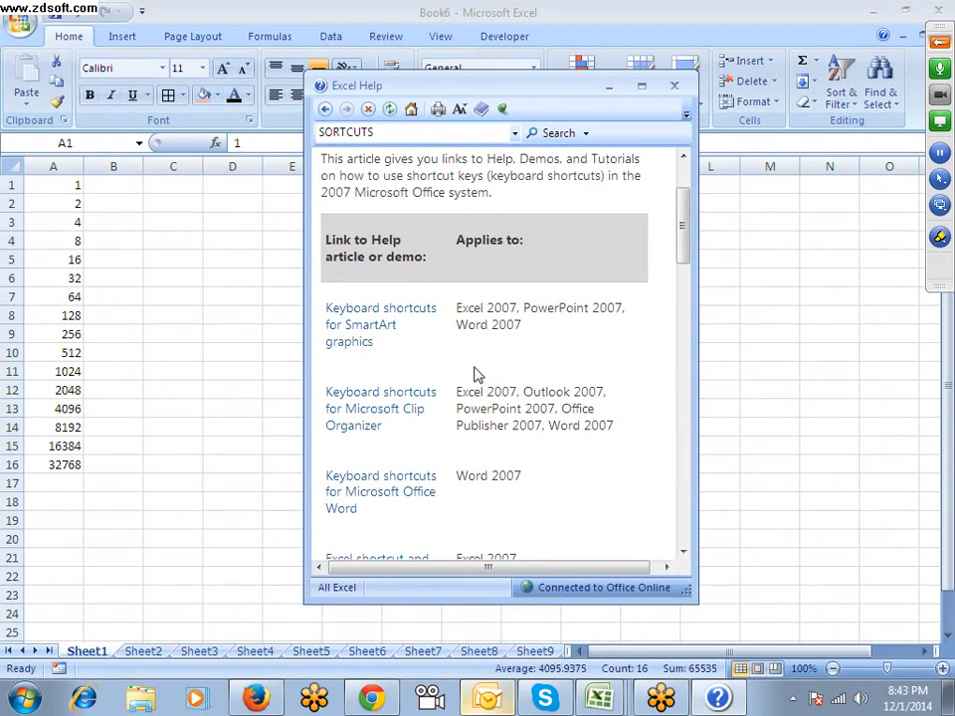
{"action": "scroll", "coordinate": [444, 398], "scroll_direction": "down", "scroll_amount": 1}
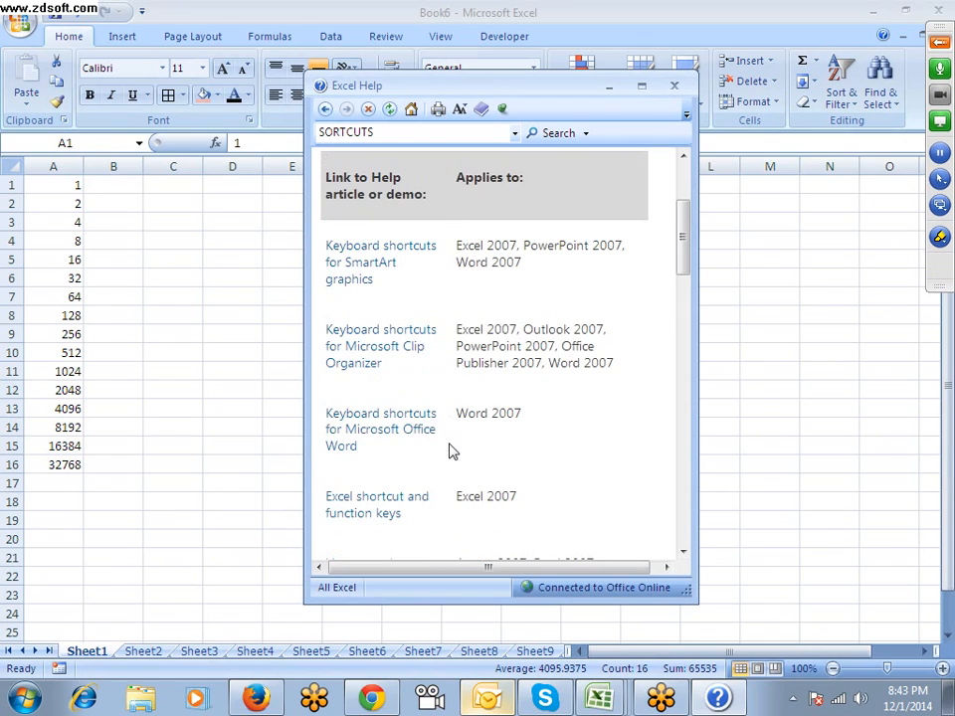
{"action": "scroll", "coordinate": [447, 440], "scroll_direction": "down", "scroll_amount": 2}
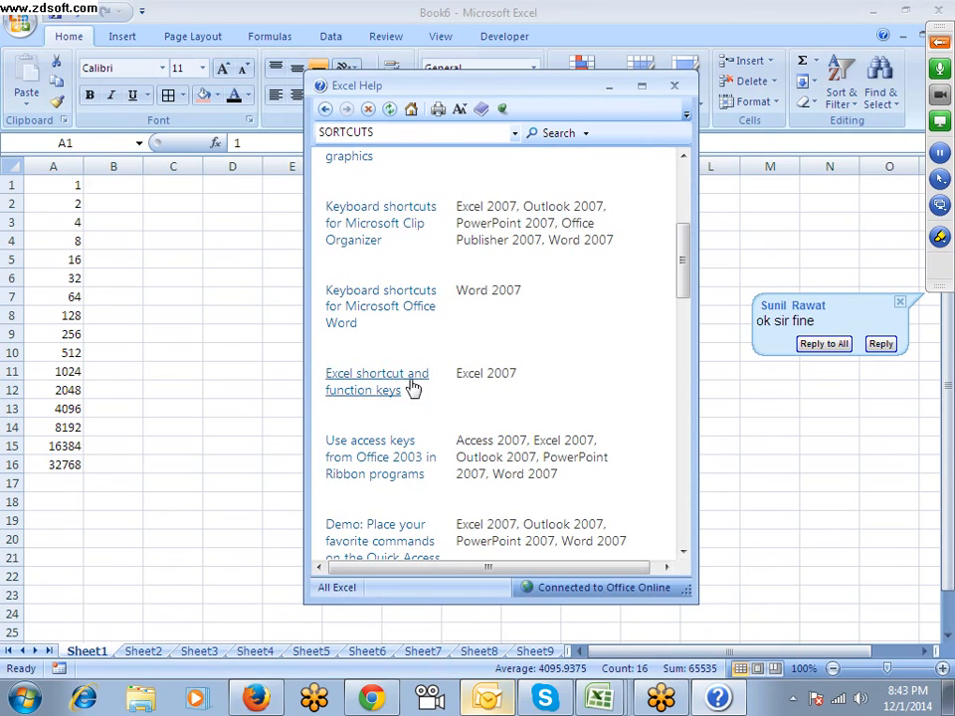
Try to open the Excel shortcut and function keys topic, and close Excel Help
{"action": "left_click", "coordinate": [413, 389]}
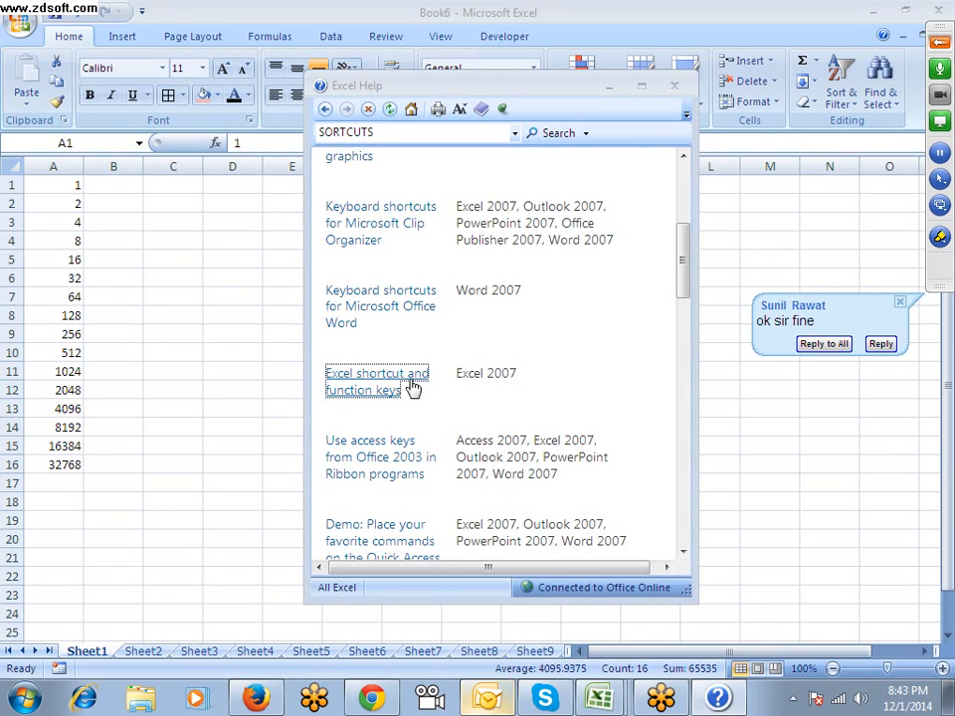
{"action": "left_click", "coordinate": [587, 588]}
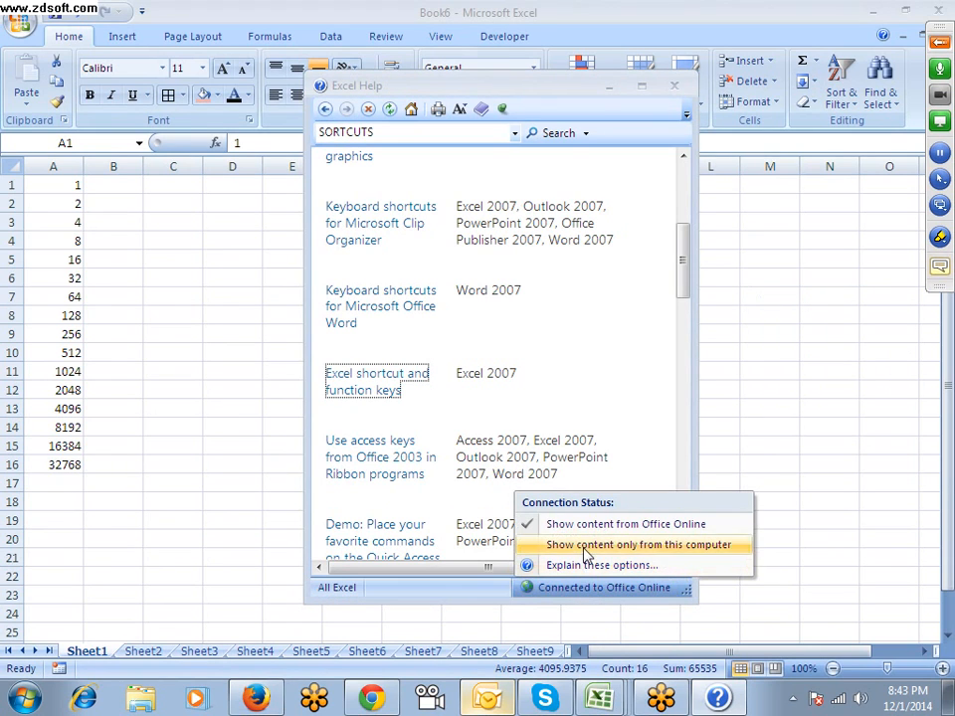
{"action": "left_click", "coordinate": [675, 87]}
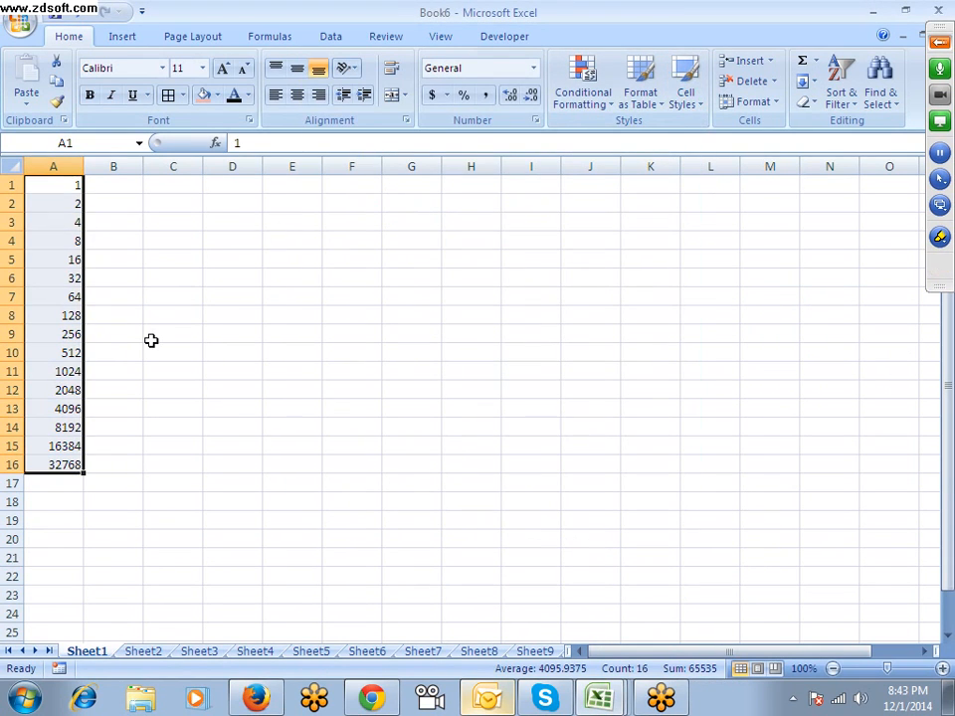
{"action": "left_click", "coordinate": [808, 81]}
{"action": "left_click", "coordinate": [844, 206]}
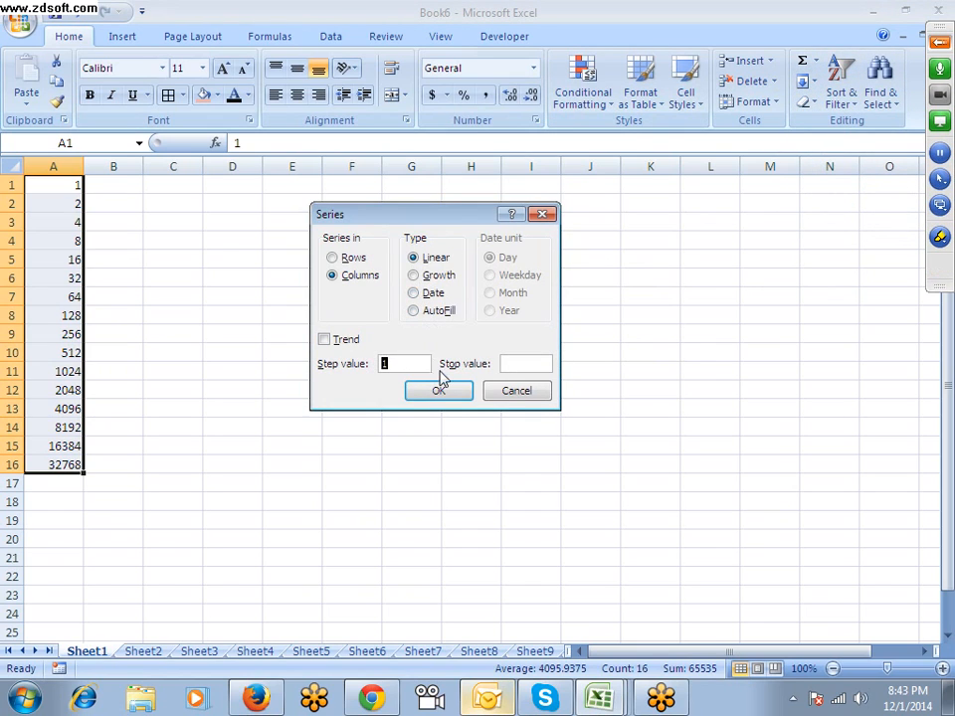
{"action": "left_click", "coordinate": [534, 396]}
Clear the number series from A1:A16 and enter the date 11/1 in cell A1
{"action": "key", "text": "Delete"}
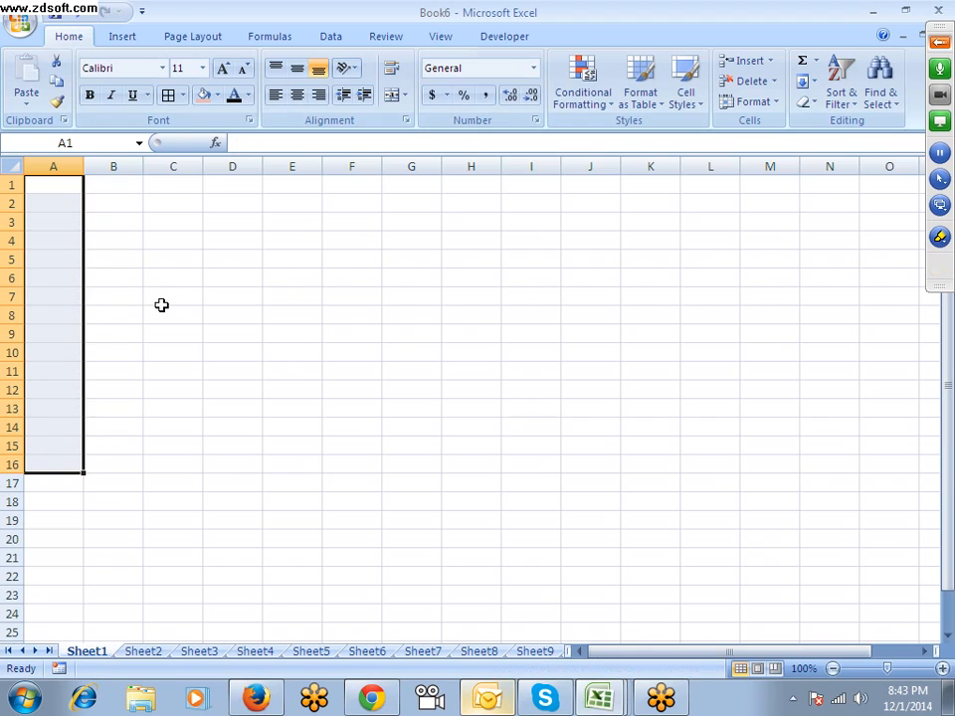
{"action": "key", "text": "ctrl+Home"}
{"action": "type", "text": "1"}
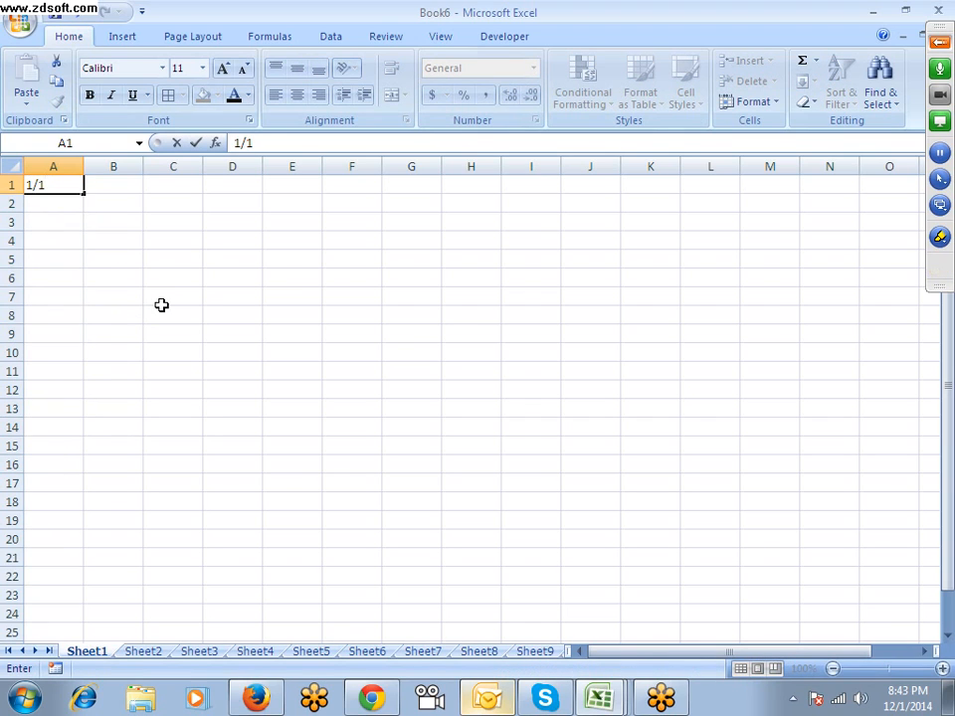
{"action": "key", "text": "BackSpace"}
{"action": "type", "text": "11/1"}
{"action": "key", "text": "Return"}
{"action": "key", "text": "Up"}
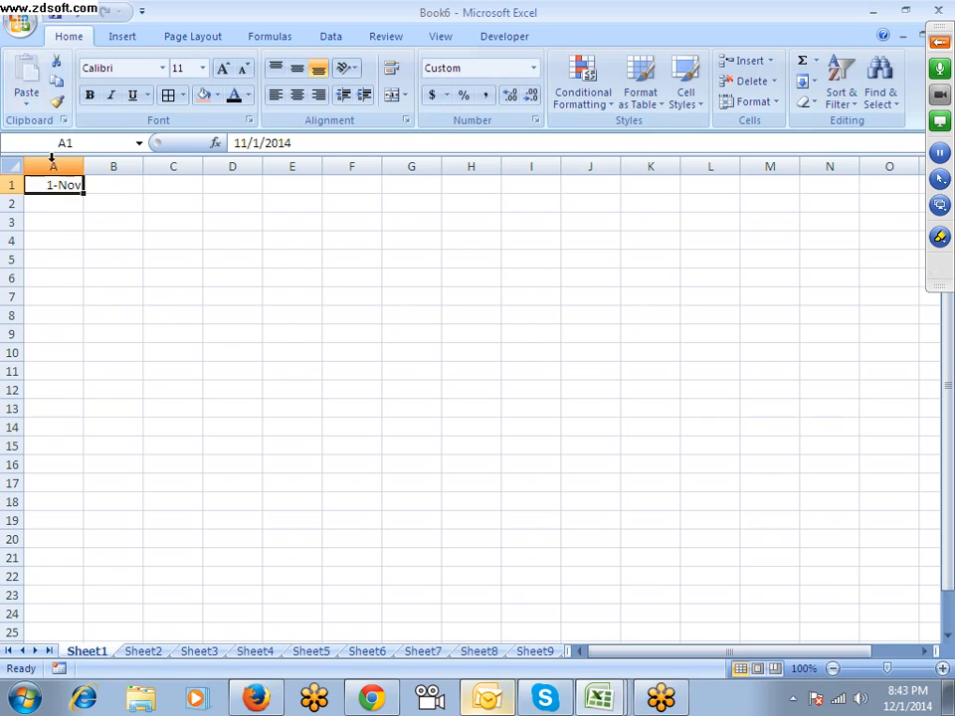
Fill A1:A19 down the column with a date series by day, using step value 1
{"action": "left_click_drag", "start_coordinate": [54, 187], "coordinate": [57, 521]}
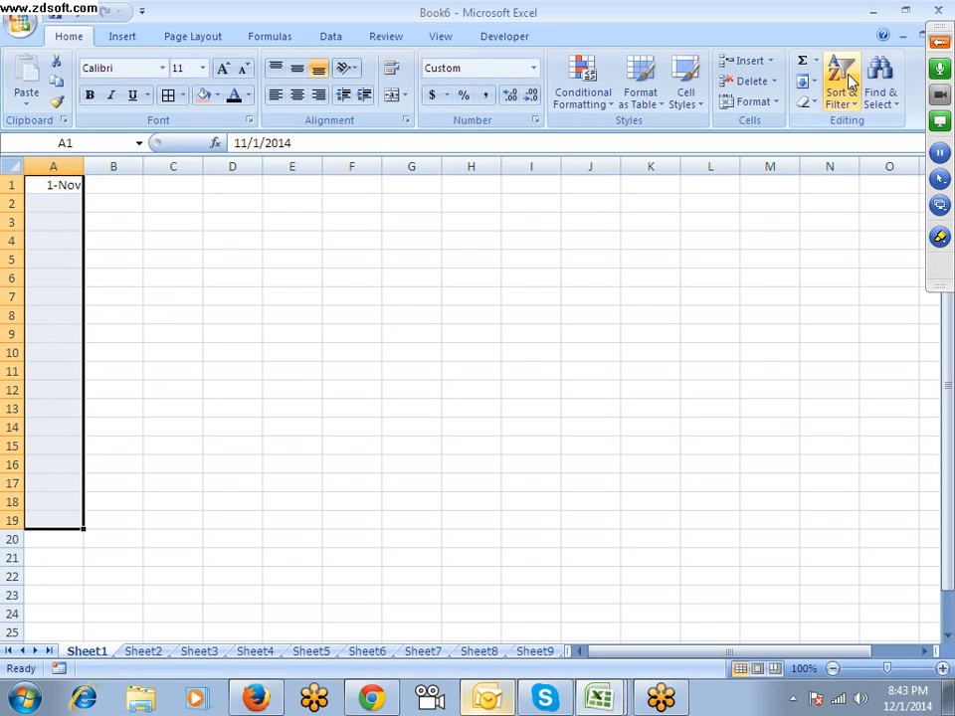
{"action": "left_click", "coordinate": [814, 81]}
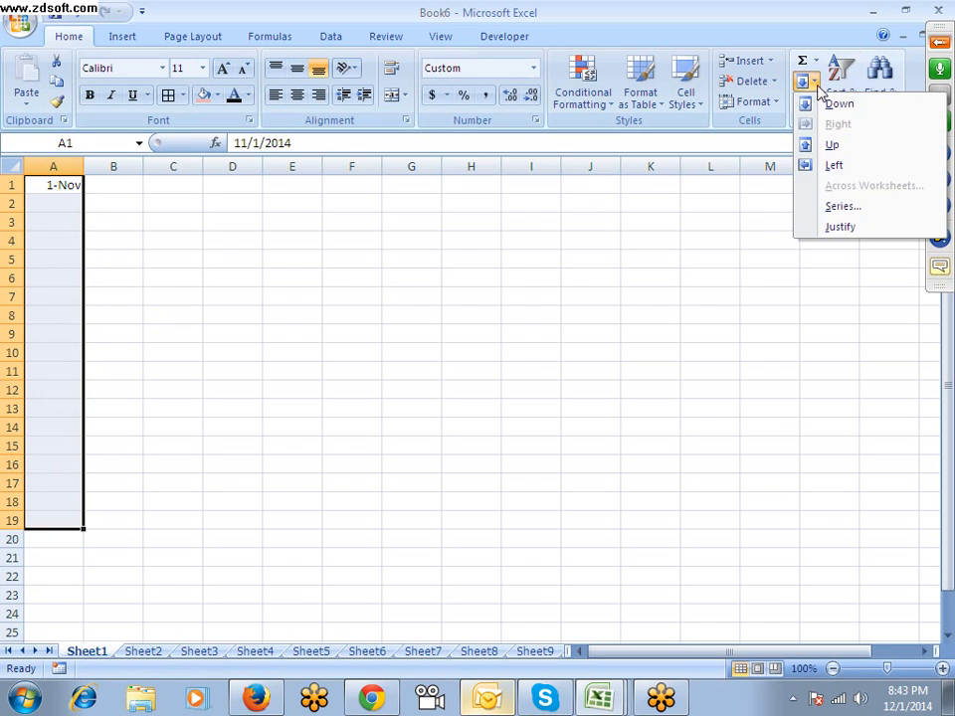
{"action": "left_click", "coordinate": [843, 206]}
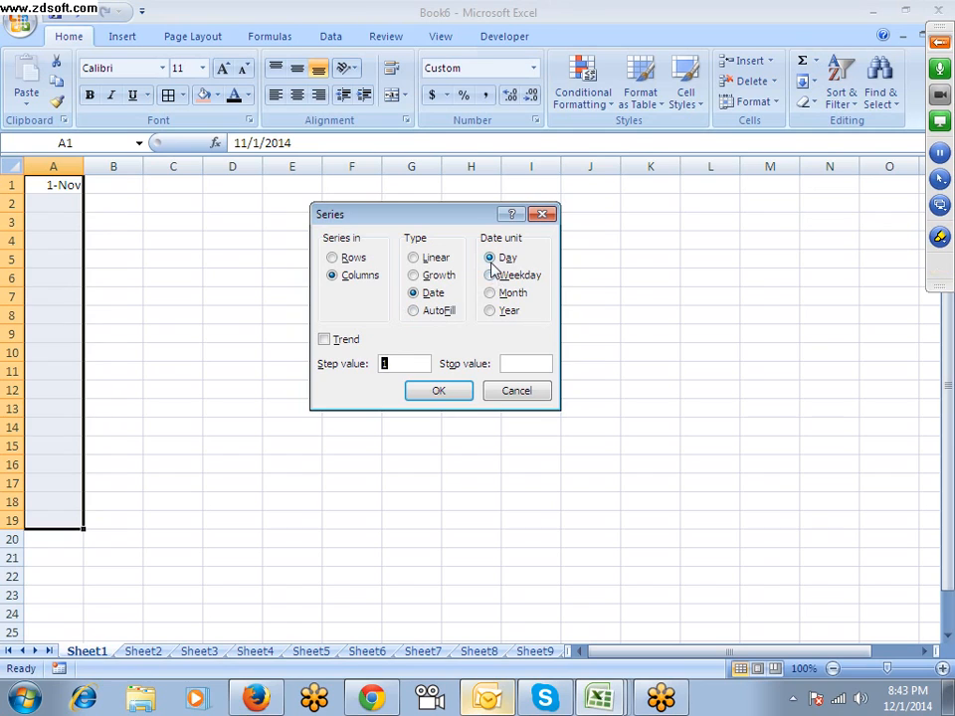
{"action": "left_click", "coordinate": [442, 393]}
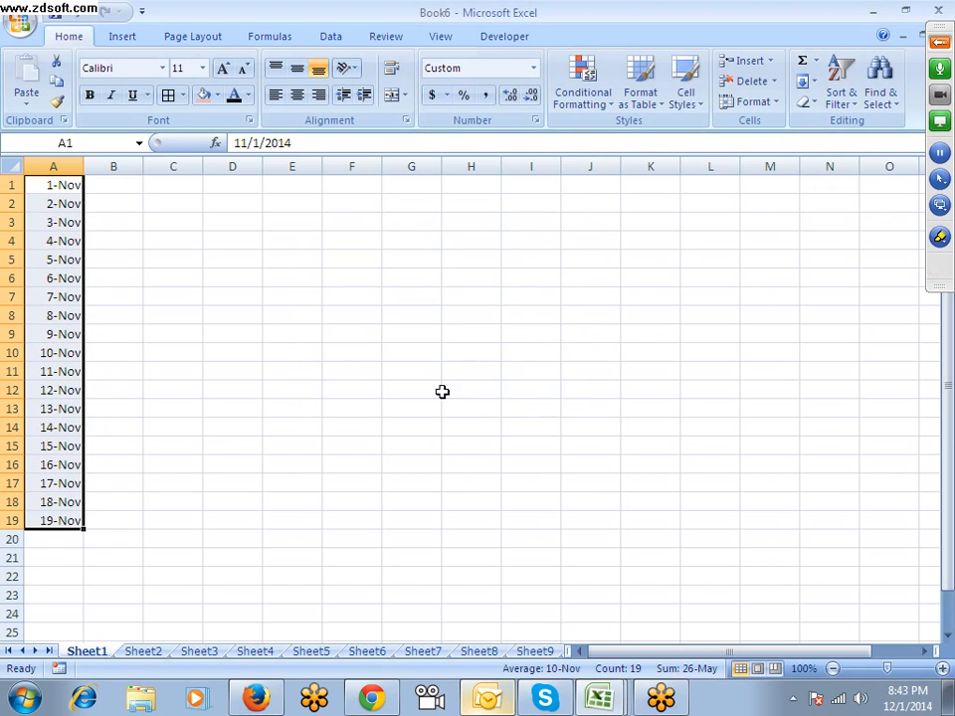
Refill A1:A19 with a date series using the Weekday unit and step value 1
{"action": "left_click", "coordinate": [809, 82]}
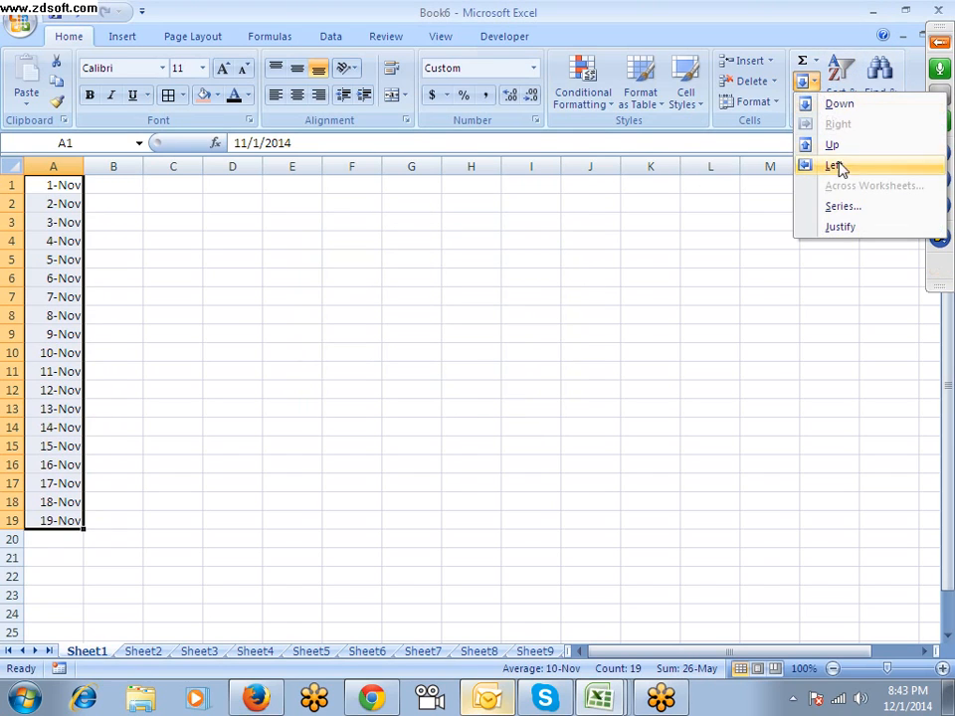
{"action": "left_click", "coordinate": [841, 209]}
{"action": "left_click", "coordinate": [510, 276]}
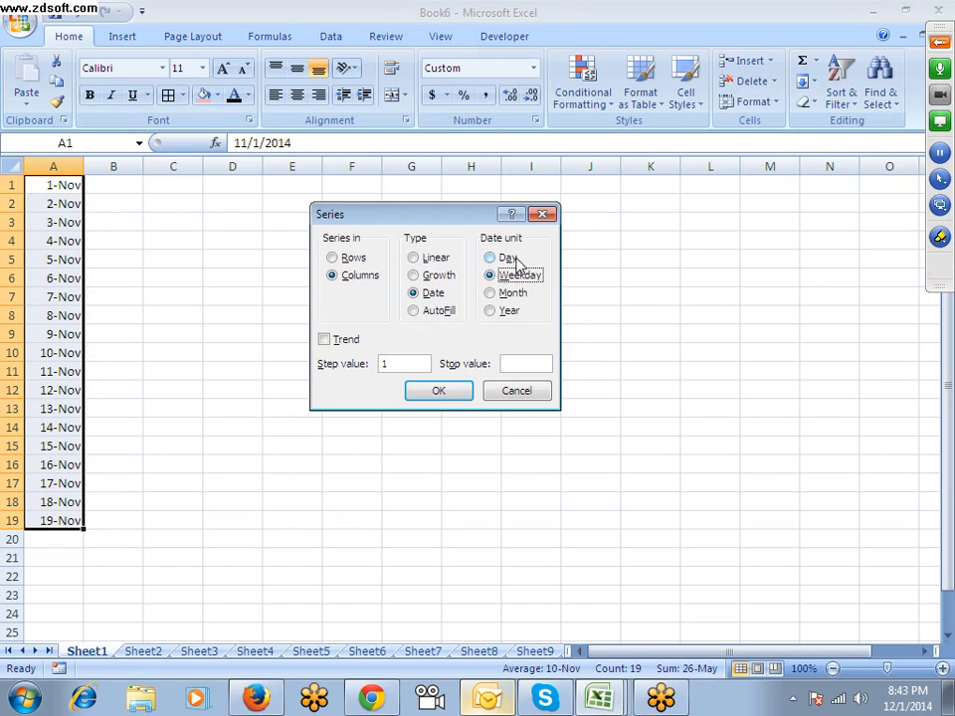
{"action": "left_click", "coordinate": [438, 392]}
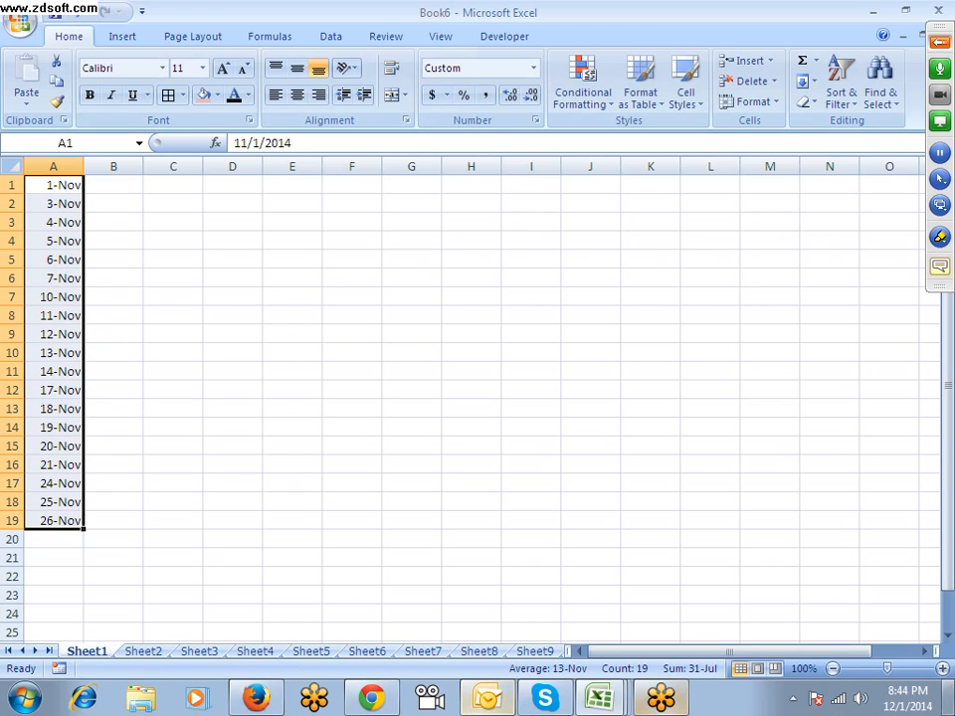
Check the filled weekday dates against November 2014 in the system calendar
{"action": "left_click", "coordinate": [906, 698]}
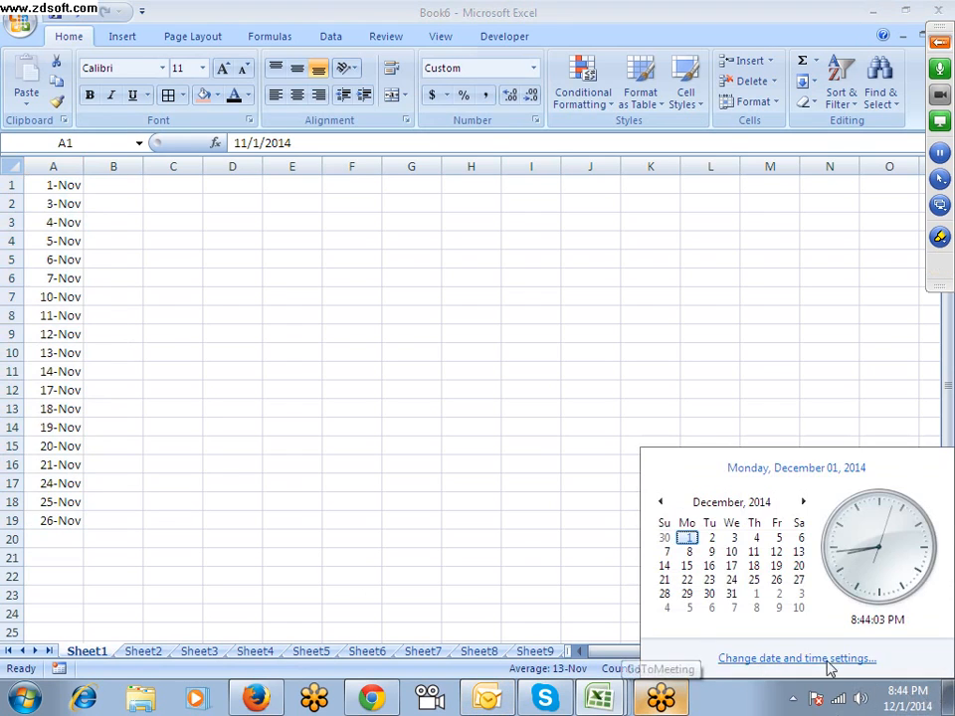
{"action": "left_click", "coordinate": [660, 502]}
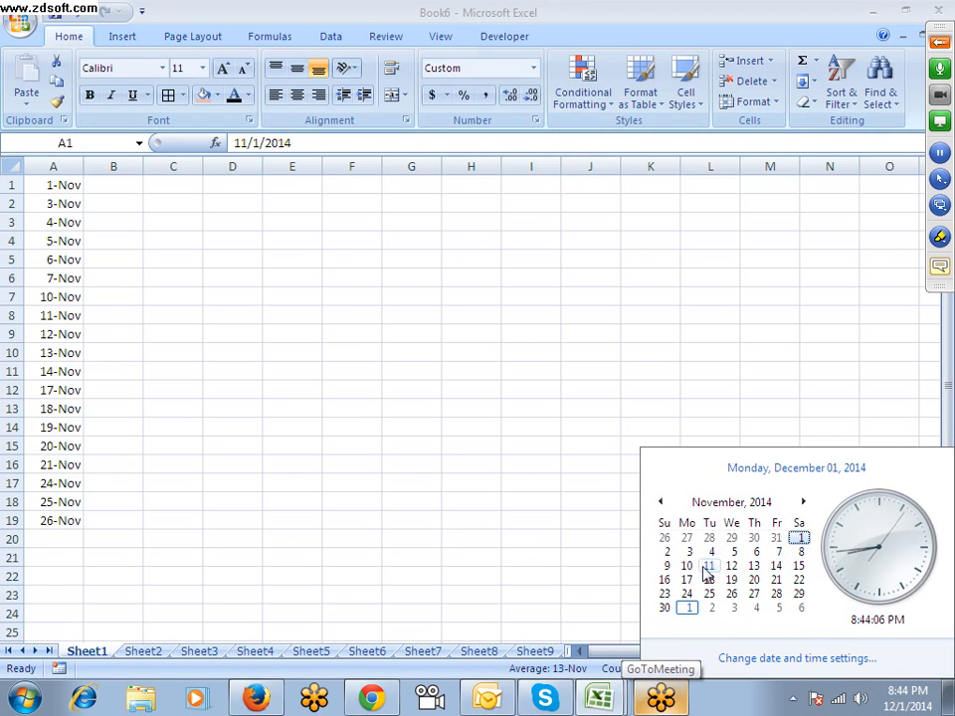
{"action": "left_click", "coordinate": [237, 453]}
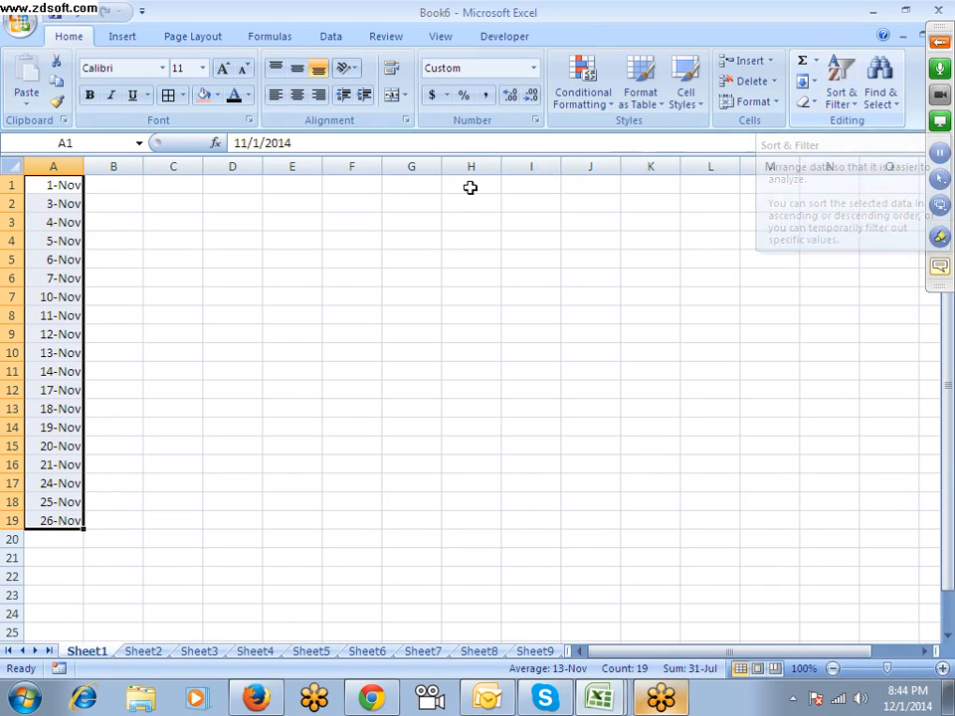
Refill A1:A19 with a date series by Month, step value 1, and format the dates as day-month-year
{"action": "left_click", "coordinate": [814, 85]}
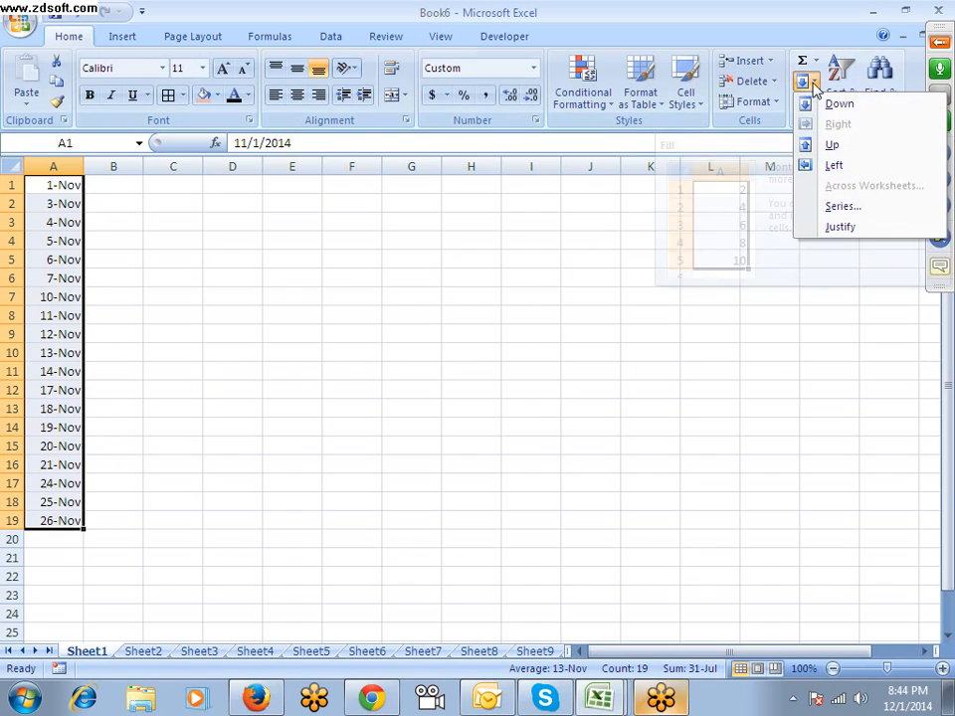
{"action": "left_click", "coordinate": [839, 206]}
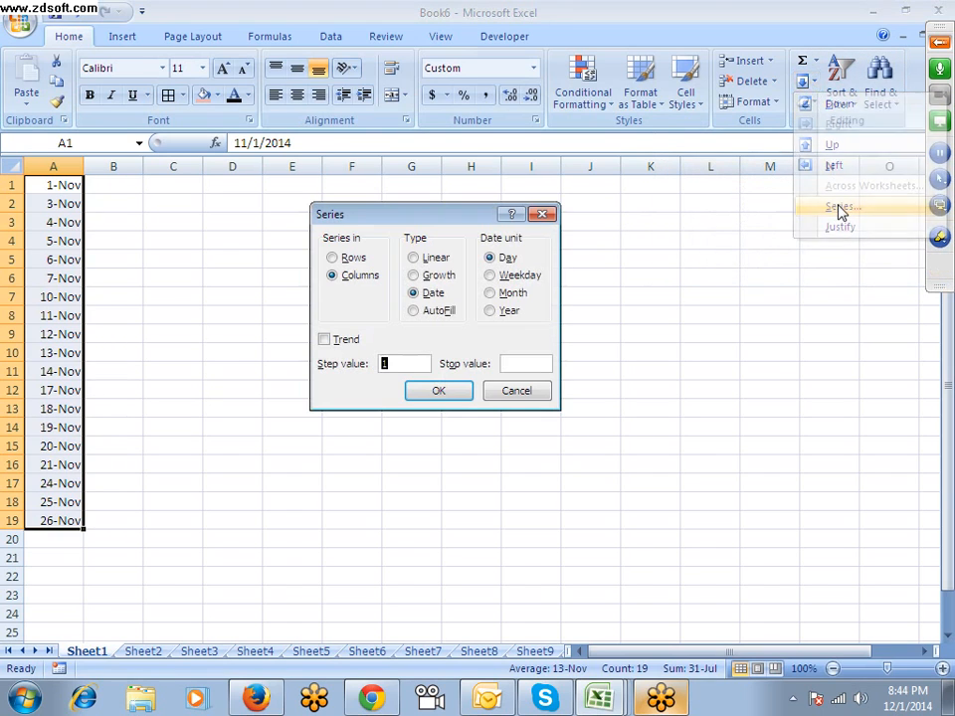
{"action": "left_click", "coordinate": [499, 297]}
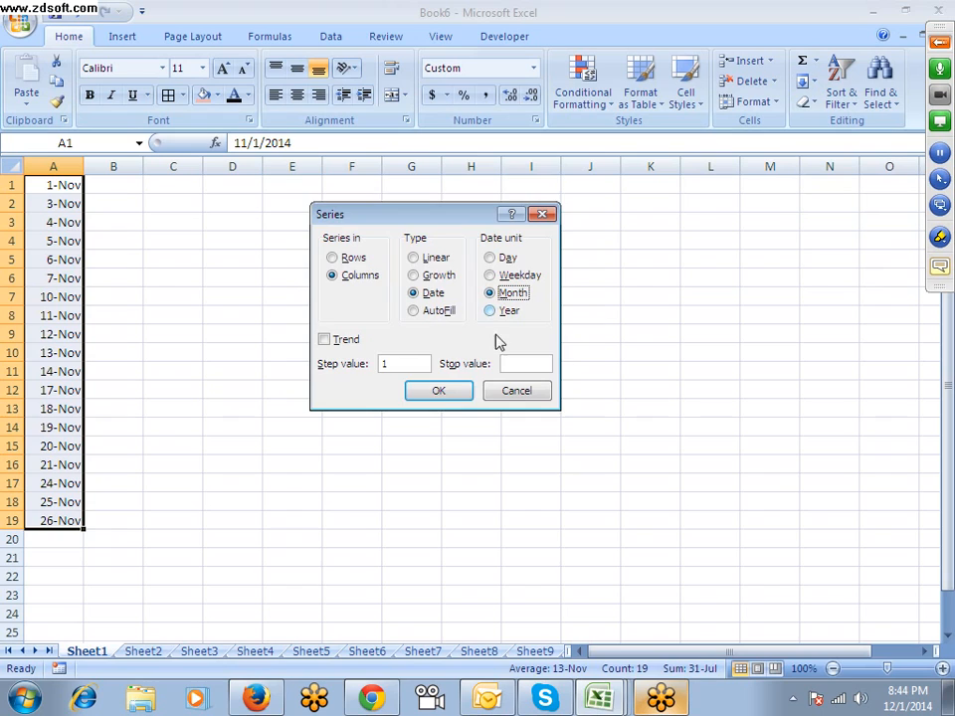
{"action": "left_click", "coordinate": [450, 394]}
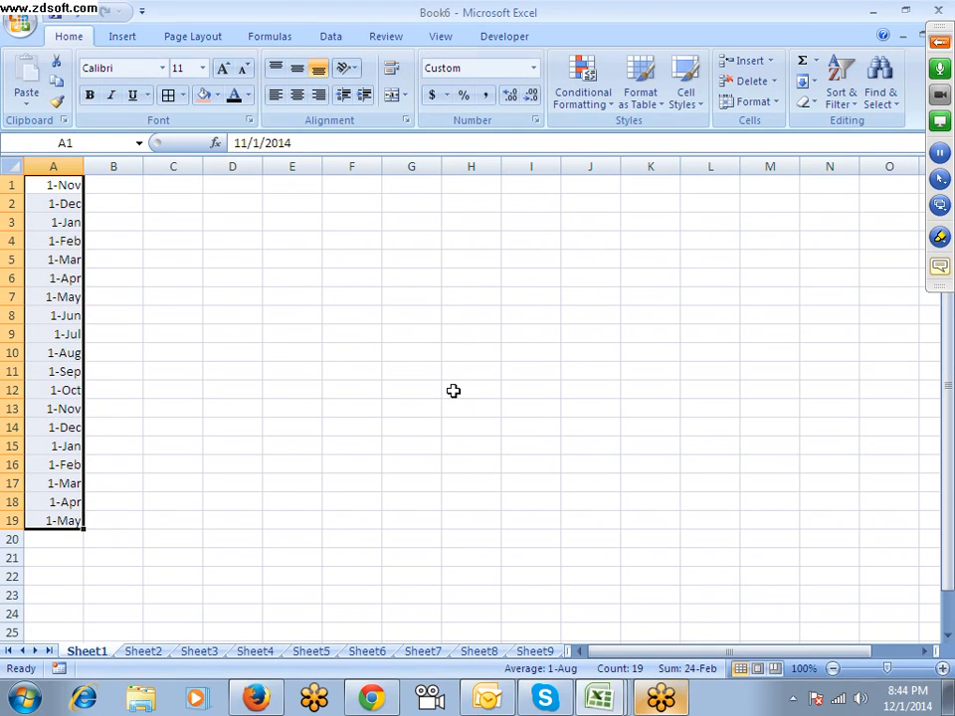
{"action": "key", "text": "ctrl+shift+3"}
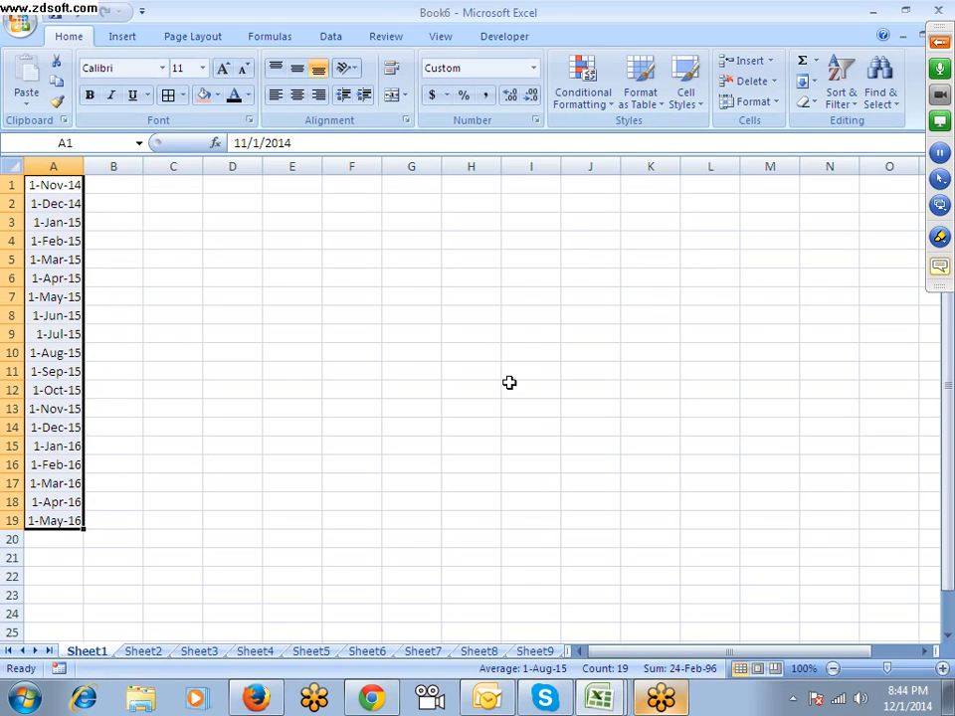
Refill A1:A19 with a date series using the Year unit and step value 1
{"action": "left_click", "coordinate": [804, 81]}
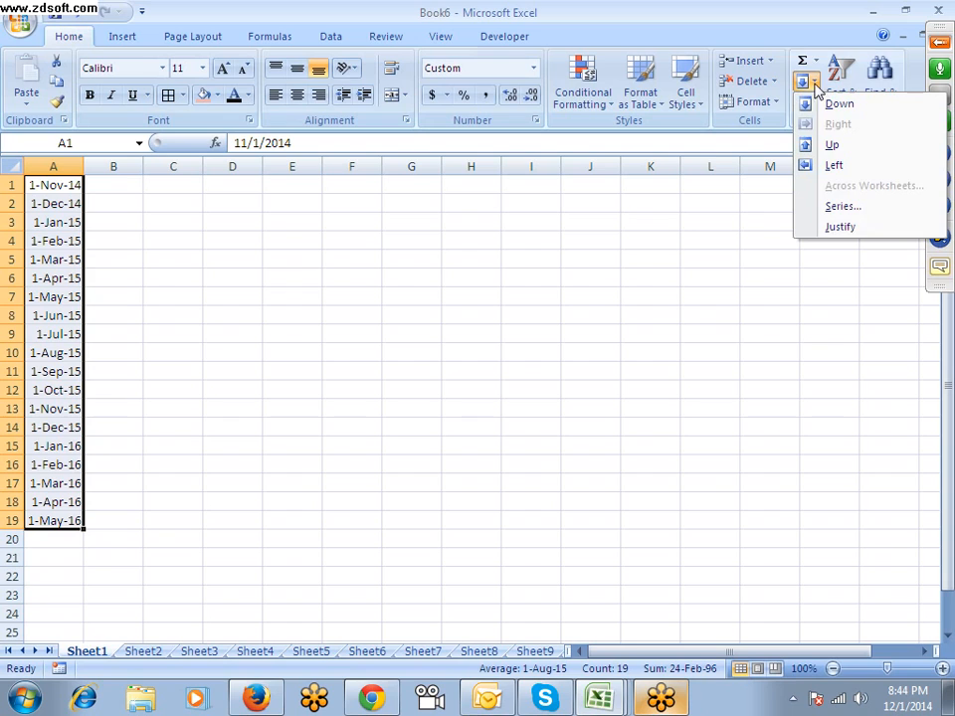
{"action": "left_click", "coordinate": [838, 207]}
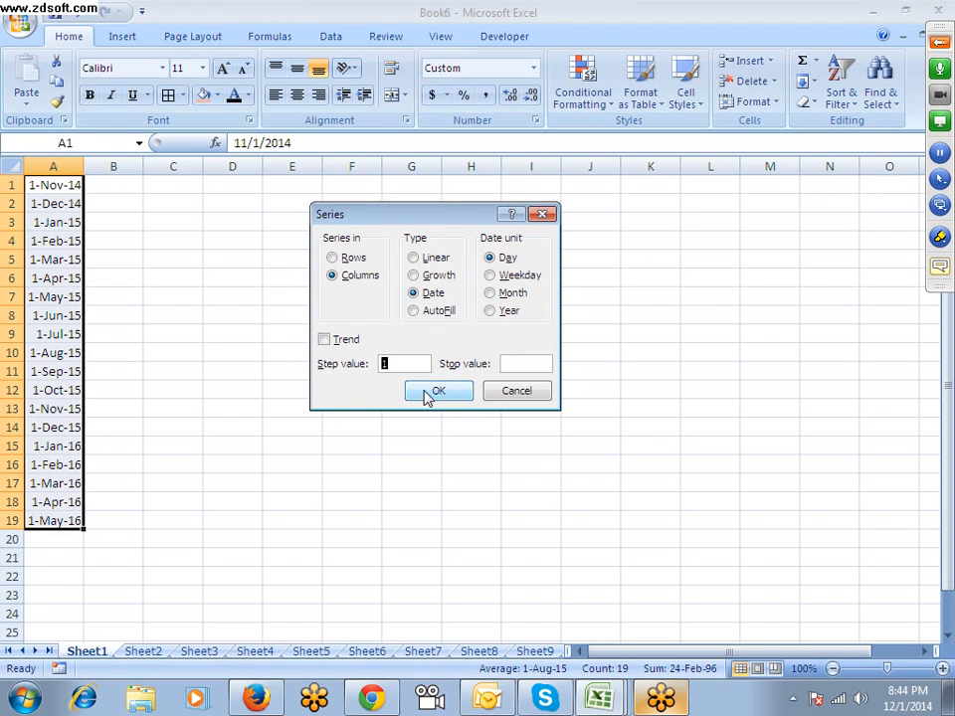
{"action": "left_click", "coordinate": [497, 311]}
{"action": "left_click", "coordinate": [460, 393]}
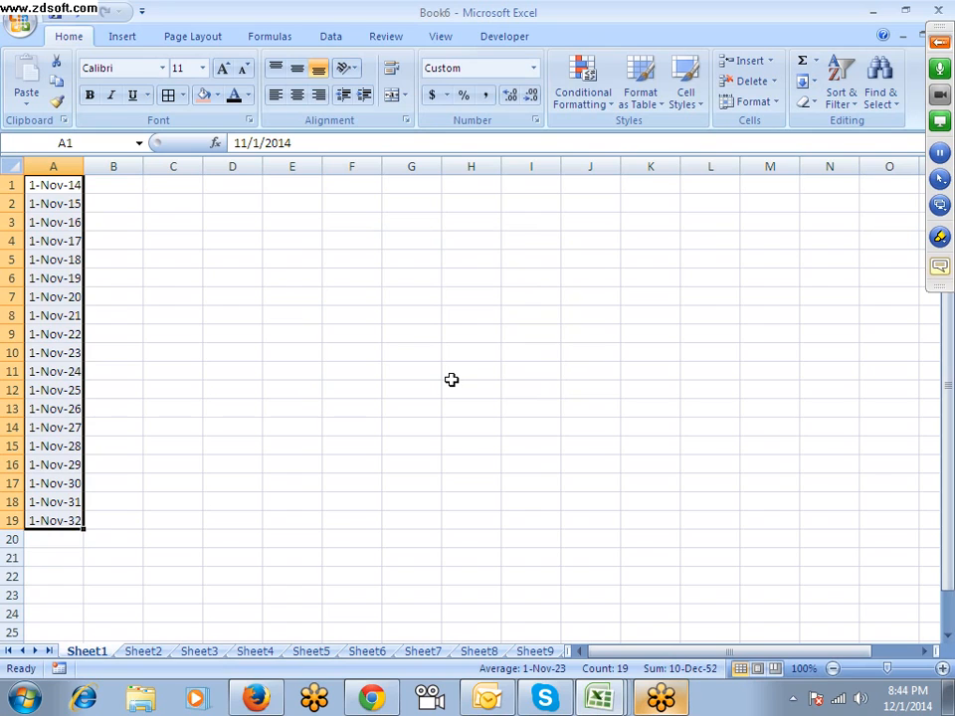
{"action": "key", "text": "Return"}
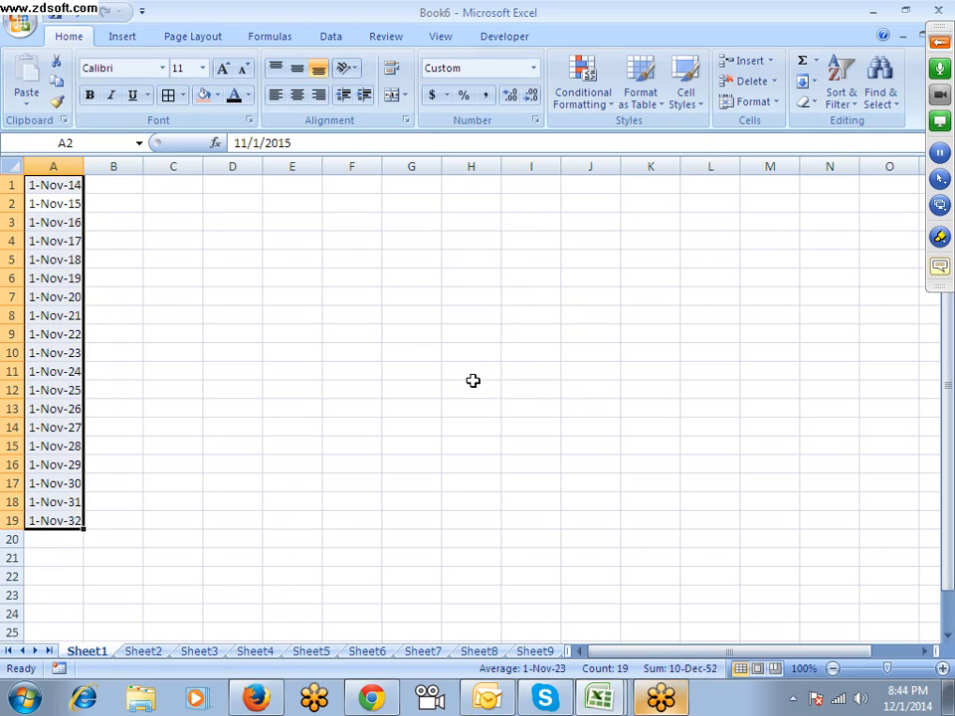
Enter the text A1 in cell E3 and select that cell
{"action": "left_click", "coordinate": [298, 222]}
{"action": "type", "text": "a1"}
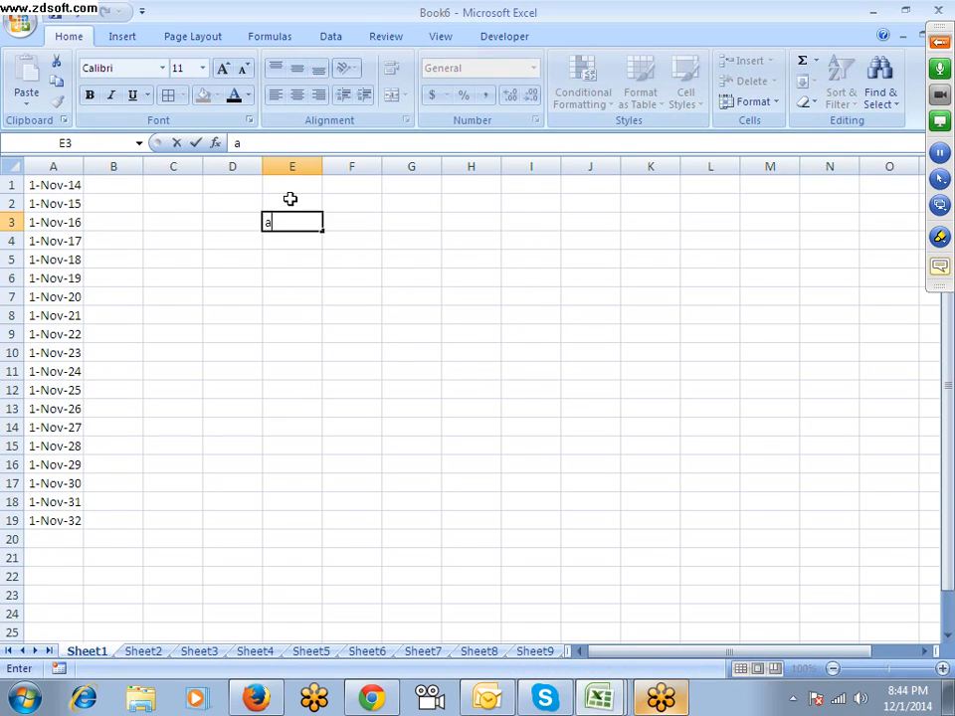
{"action": "key", "text": "Return"}
{"action": "key", "text": "Up"}
{"action": "type", "text": "A1"}
{"action": "left_click", "coordinate": [348, 265]}
{"action": "left_click", "coordinate": [314, 221]}
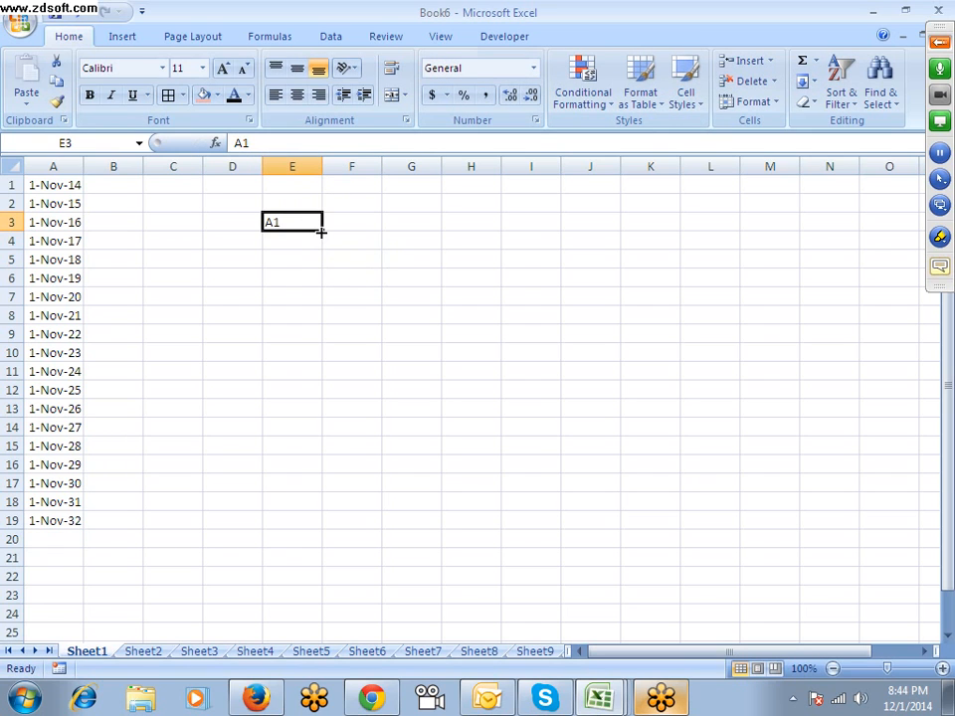
Check the fill handle and cell drag-and-drop setting in the advanced program options
{"action": "left_click", "coordinate": [14, 25]}
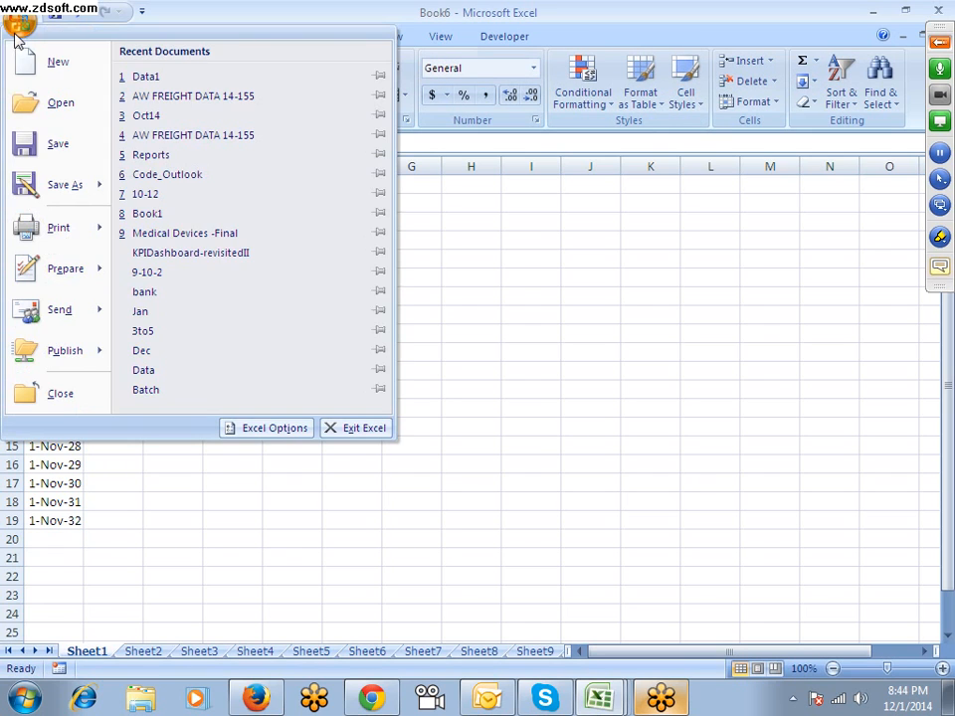
{"action": "left_click", "coordinate": [261, 429]}
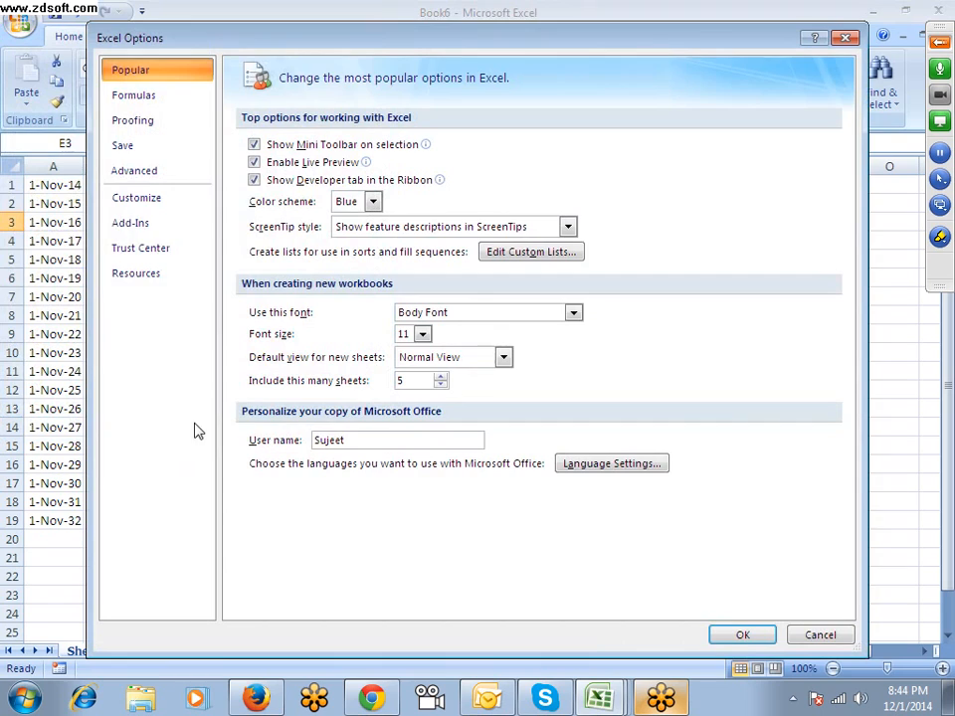
{"action": "left_click", "coordinate": [136, 173]}
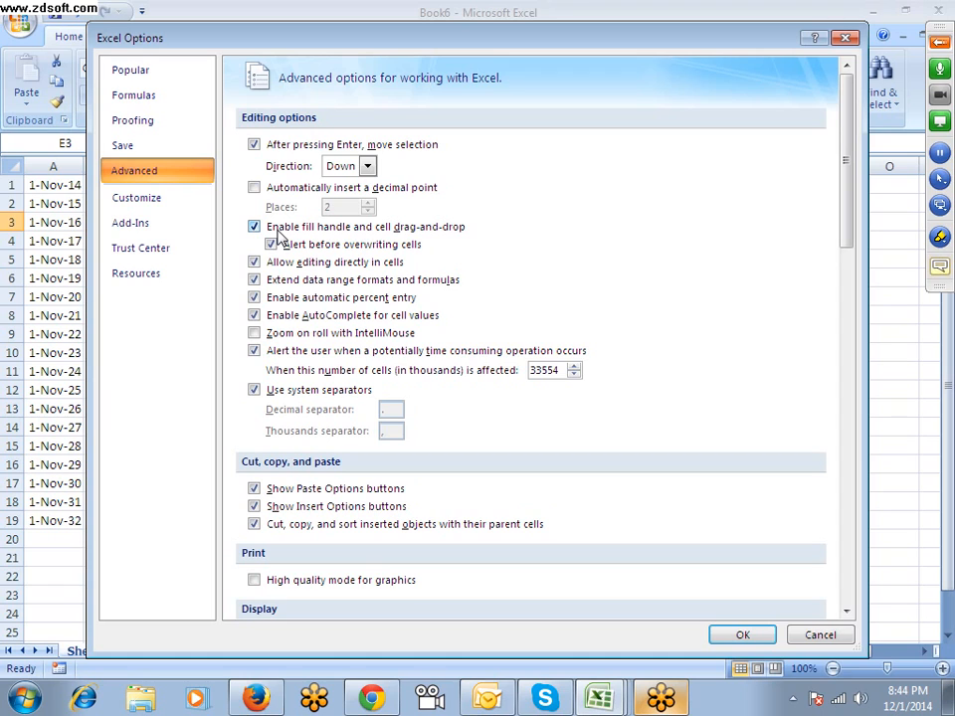
{"action": "key", "text": "Return"}
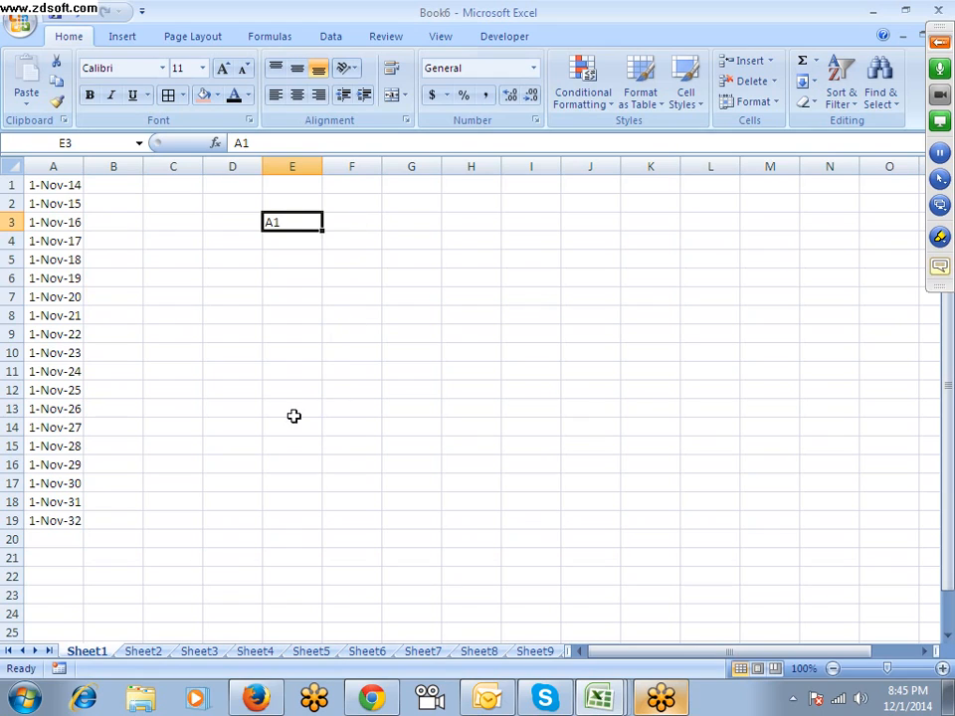
Fill E3:E13 down from A1 with a column series of the AutoFill type
{"action": "left_click_drag", "start_coordinate": [292, 223], "coordinate": [283, 414]}
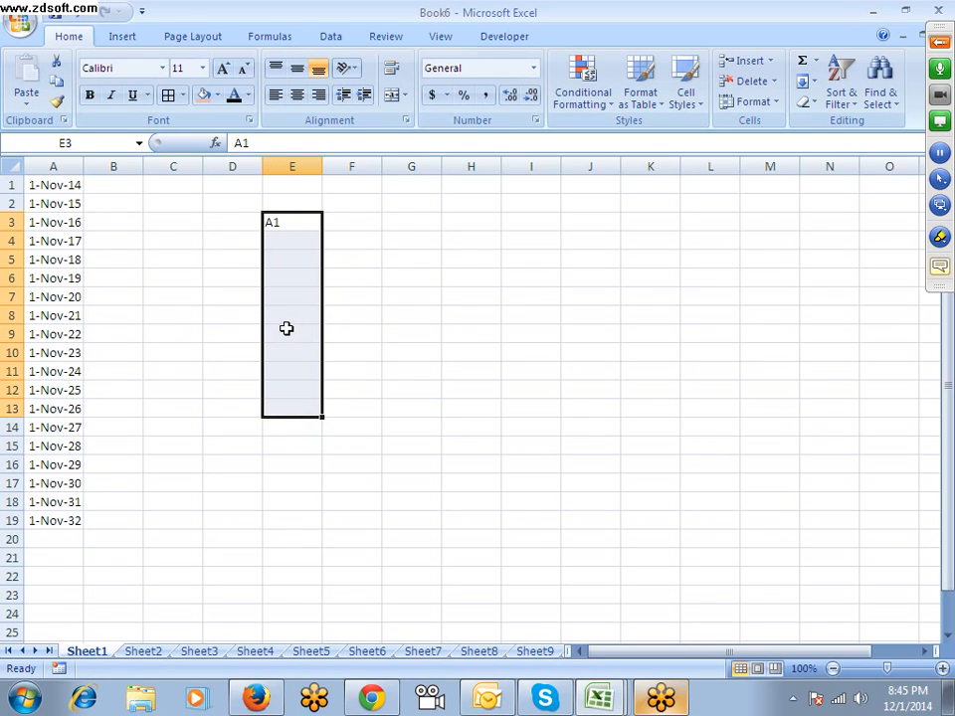
{"action": "left_click", "coordinate": [821, 86]}
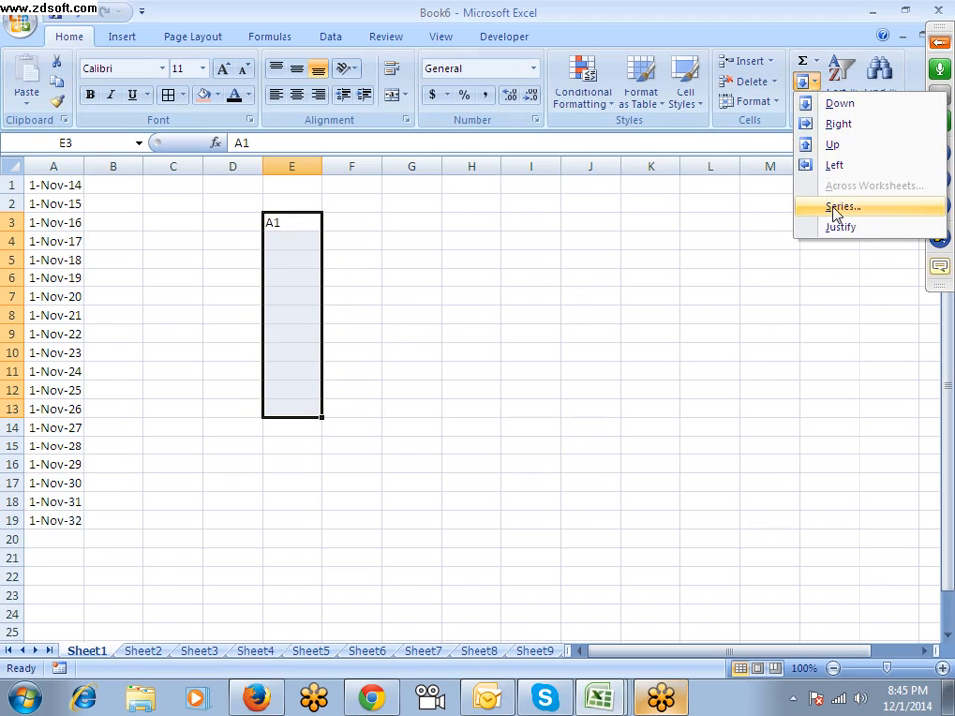
{"action": "left_click", "coordinate": [833, 209]}
{"action": "left_click", "coordinate": [418, 311]}
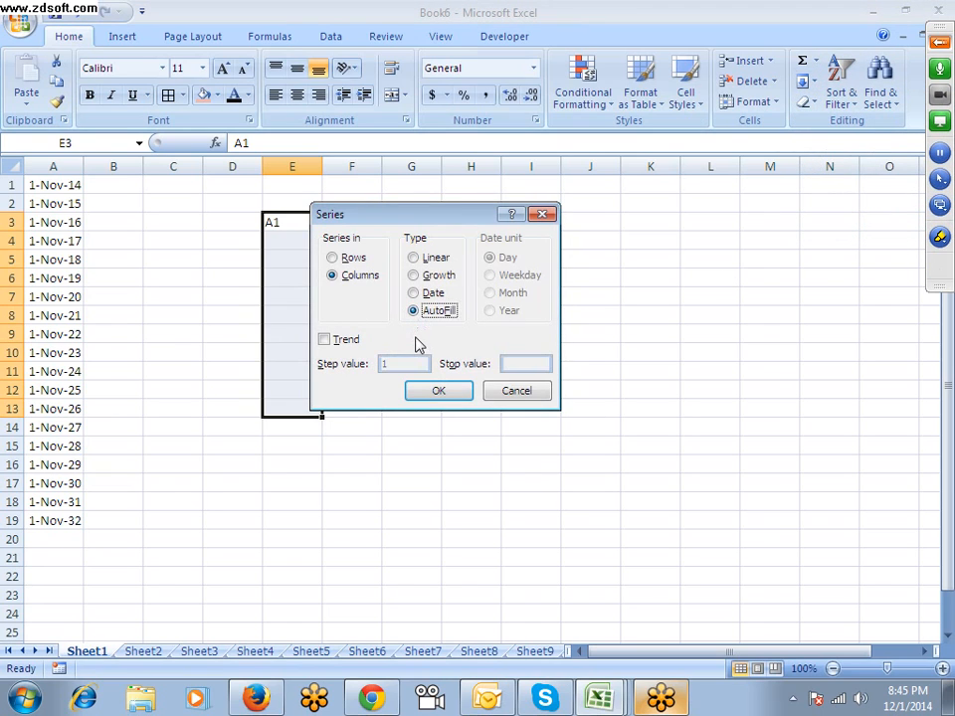
{"action": "left_click", "coordinate": [443, 392]}
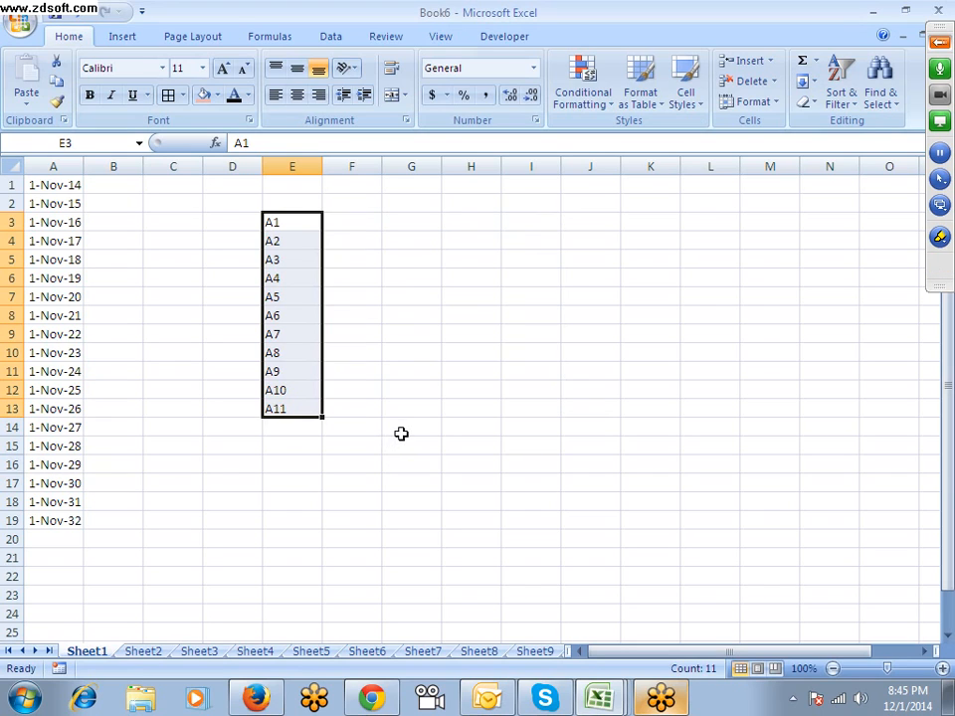
Delete columns A to D on Sheet2 to remove the marks table
{"action": "left_click", "coordinate": [142, 651]}
{"action": "left_click", "coordinate": [356, 503]}
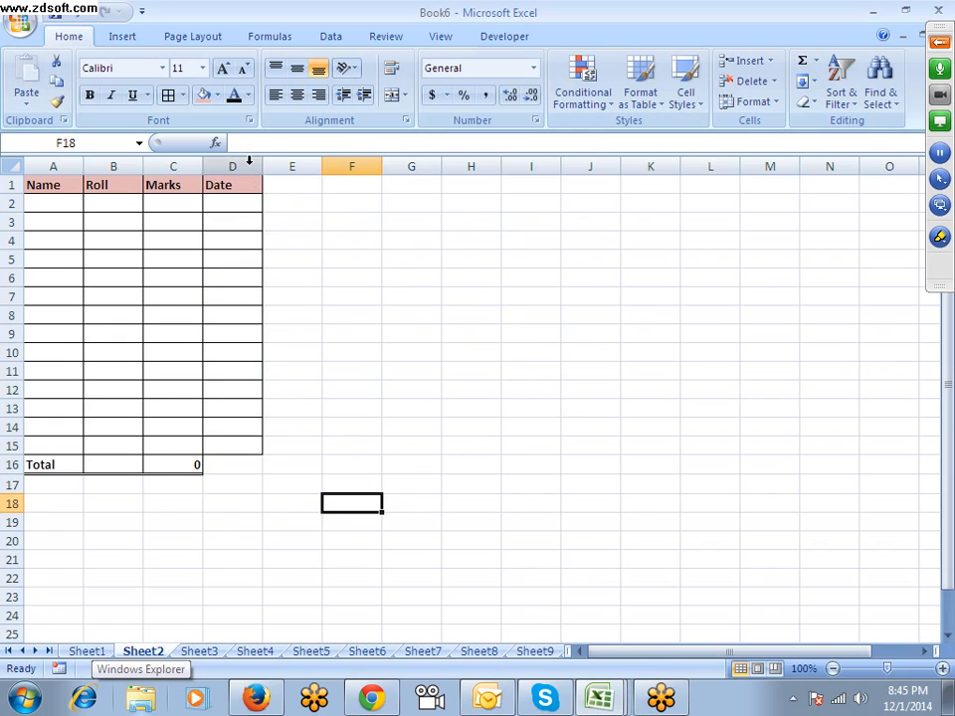
{"action": "left_click_drag", "start_coordinate": [247, 163], "coordinate": [8, 163]}
{"action": "right_click", "coordinate": [156, 220]}
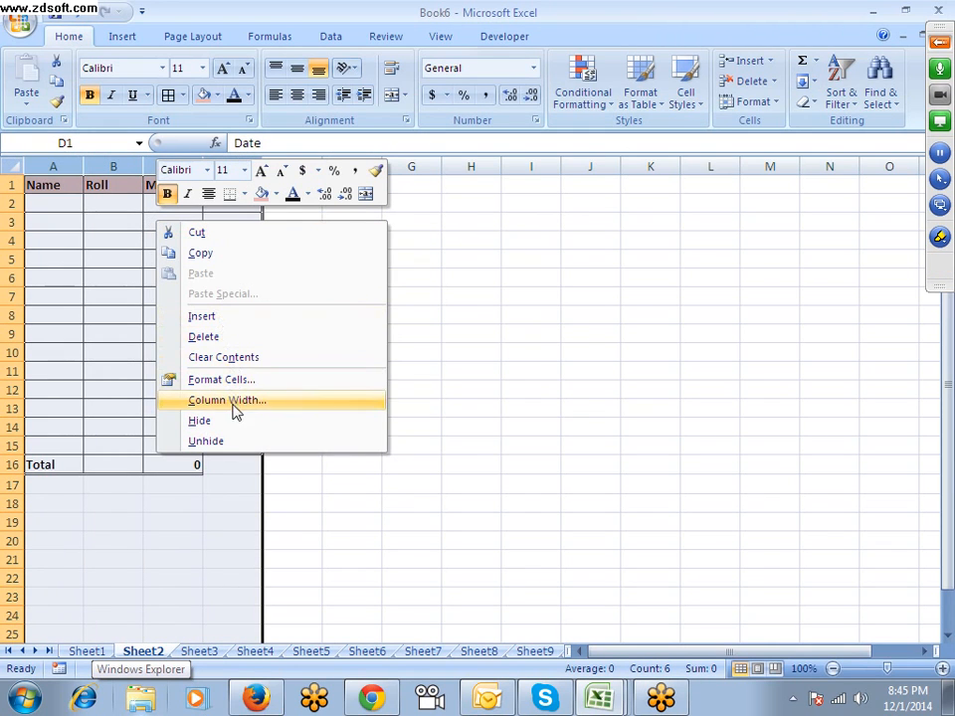
{"action": "left_click", "coordinate": [237, 345]}
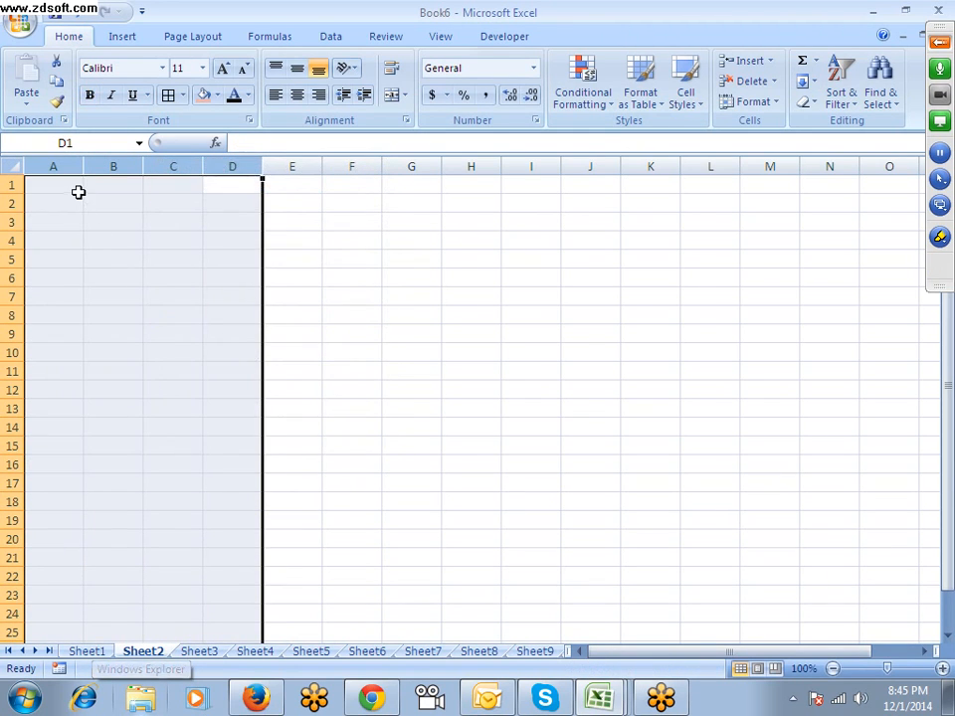
Enter Jan in cell A1 and fill the month names down to A15
{"action": "left_click", "coordinate": [79, 189]}
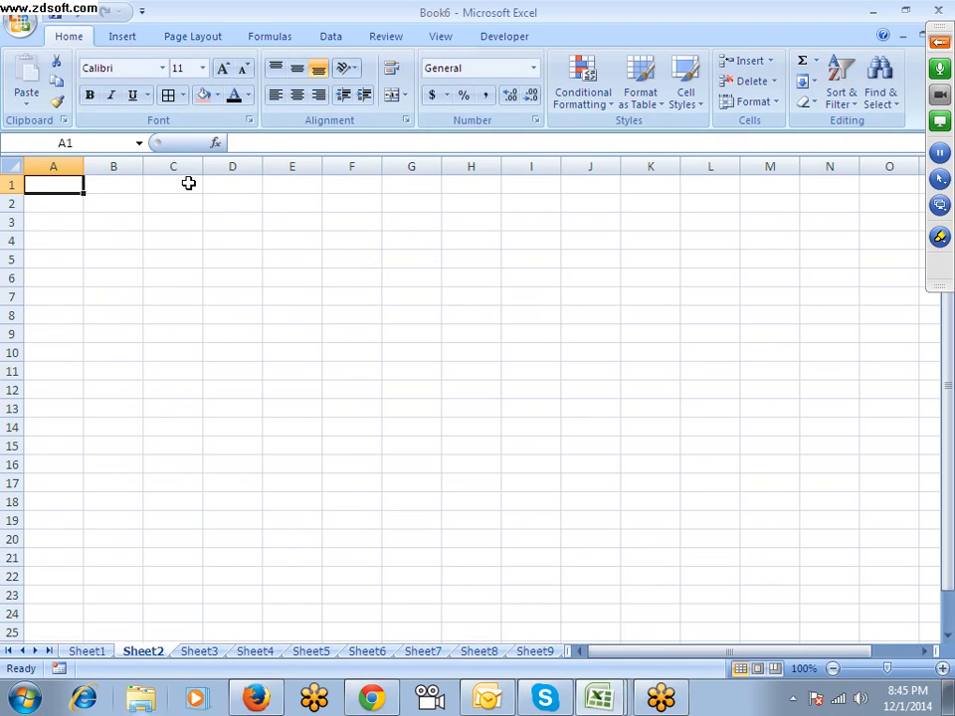
{"action": "type", "text": "jAN"}
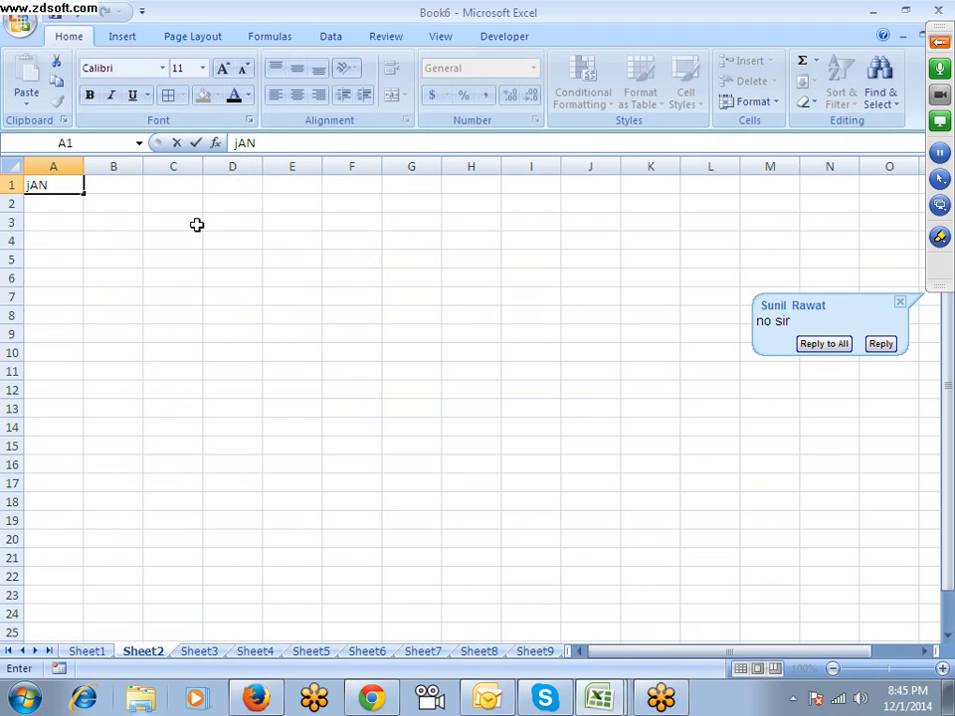
{"action": "left_click", "coordinate": [197, 225]}
{"action": "left_click", "coordinate": [77, 185]}
{"action": "left_click_drag", "start_coordinate": [85, 192], "coordinate": [85, 449]}
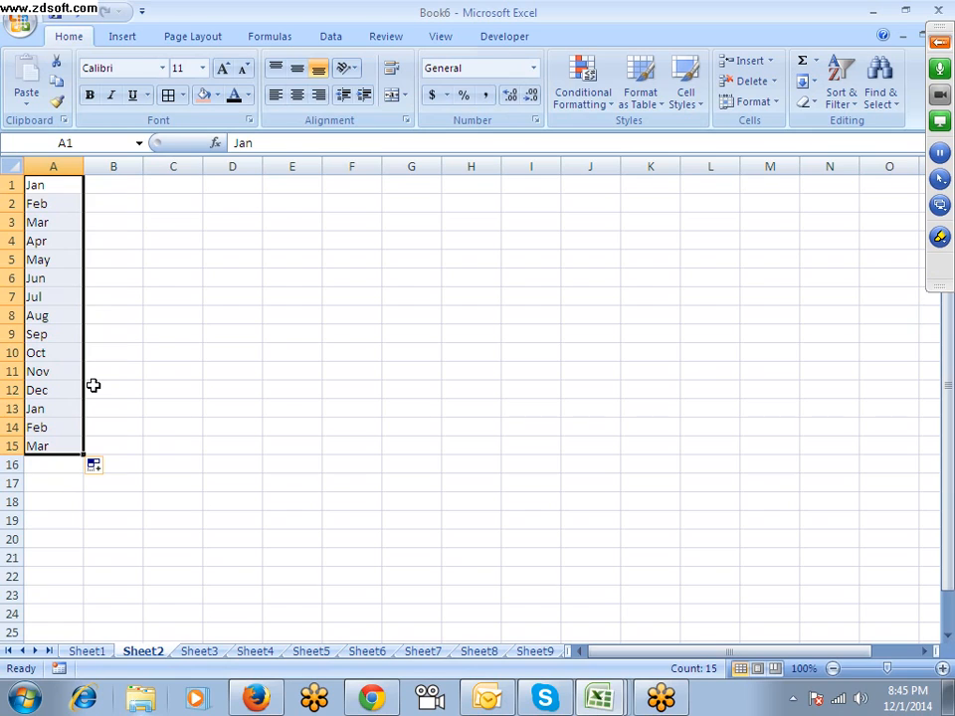
{"action": "key", "text": "Right"}
{"action": "type", "text": "J"}
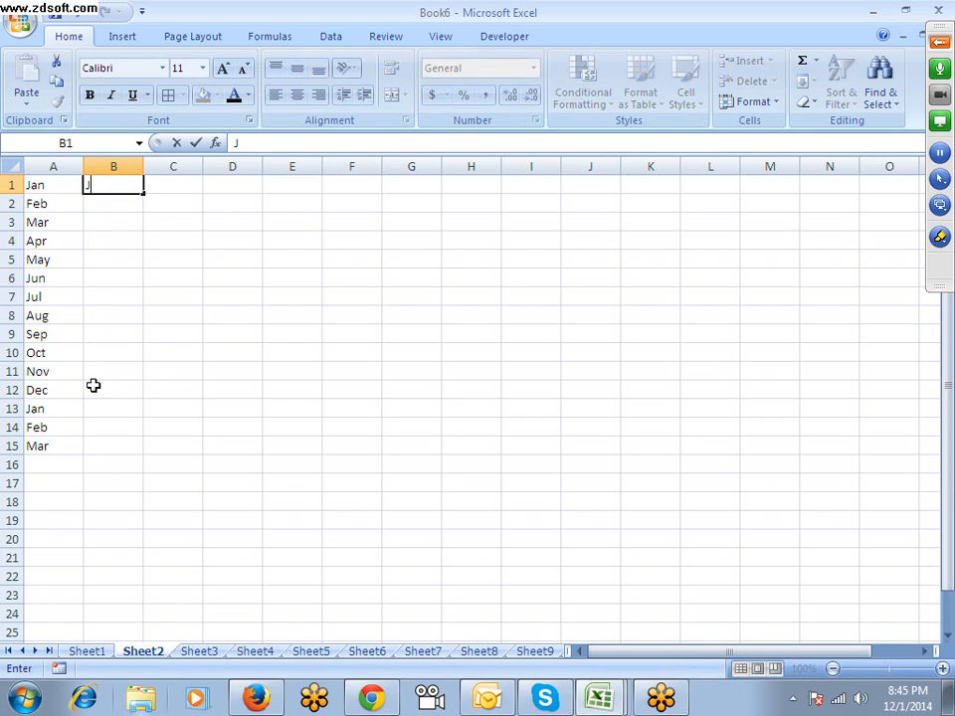
{"action": "type", "text": "an,Feb,Mar"}
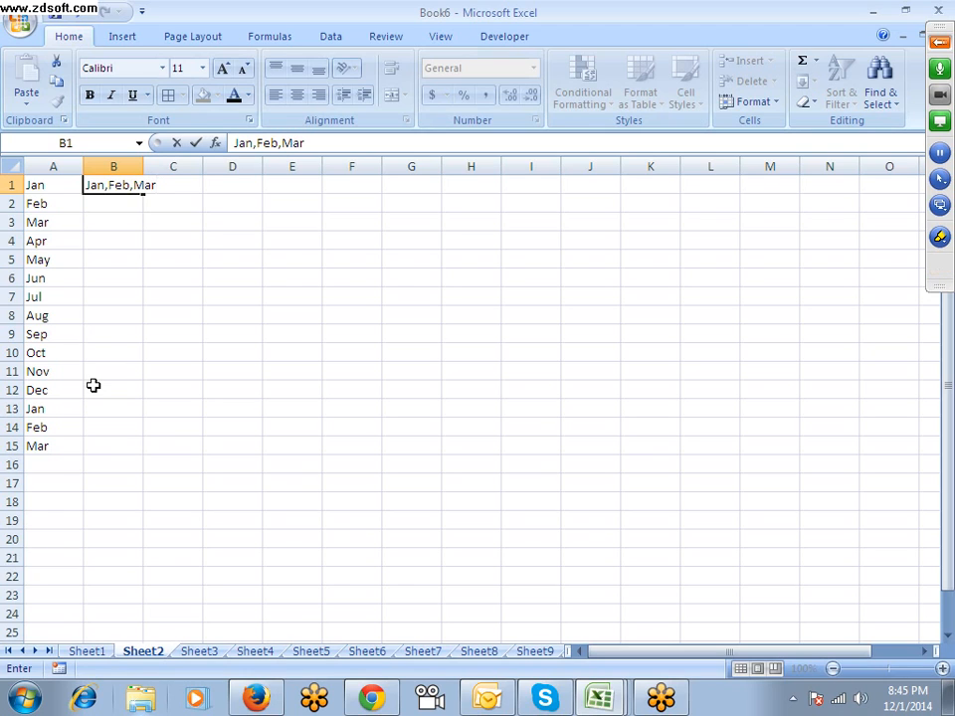
{"action": "key", "text": "Escape"}
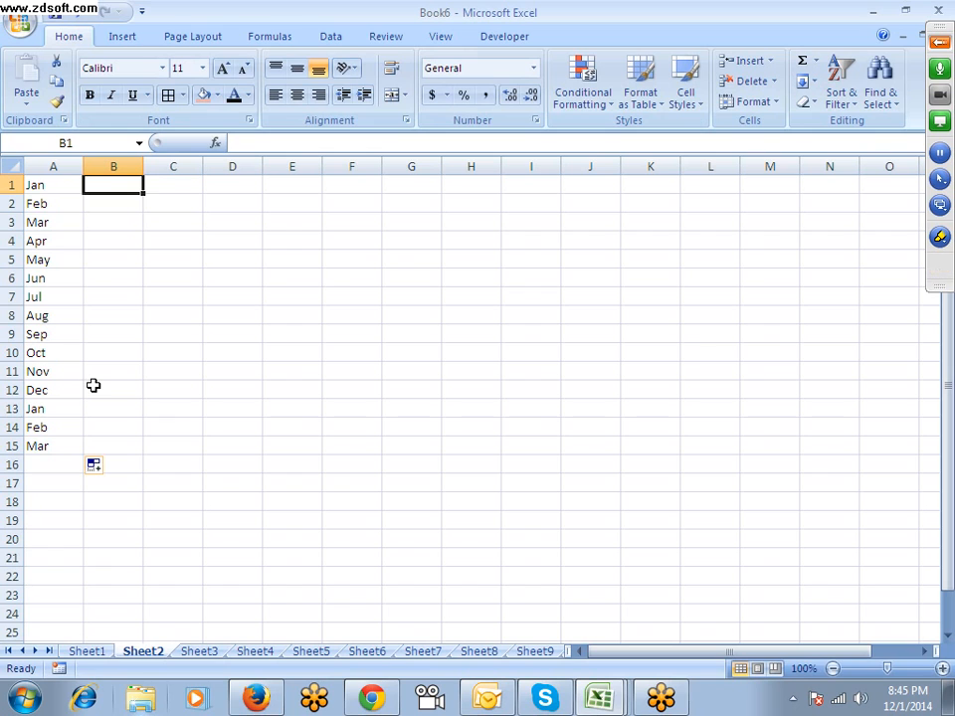
Widen column A to fit all the month names on one line, justify A1:A15, and undo the justify
{"action": "left_click_drag", "start_coordinate": [82, 165], "coordinate": [406, 165]}
{"action": "left_click_drag", "start_coordinate": [326, 177], "coordinate": [311, 439]}
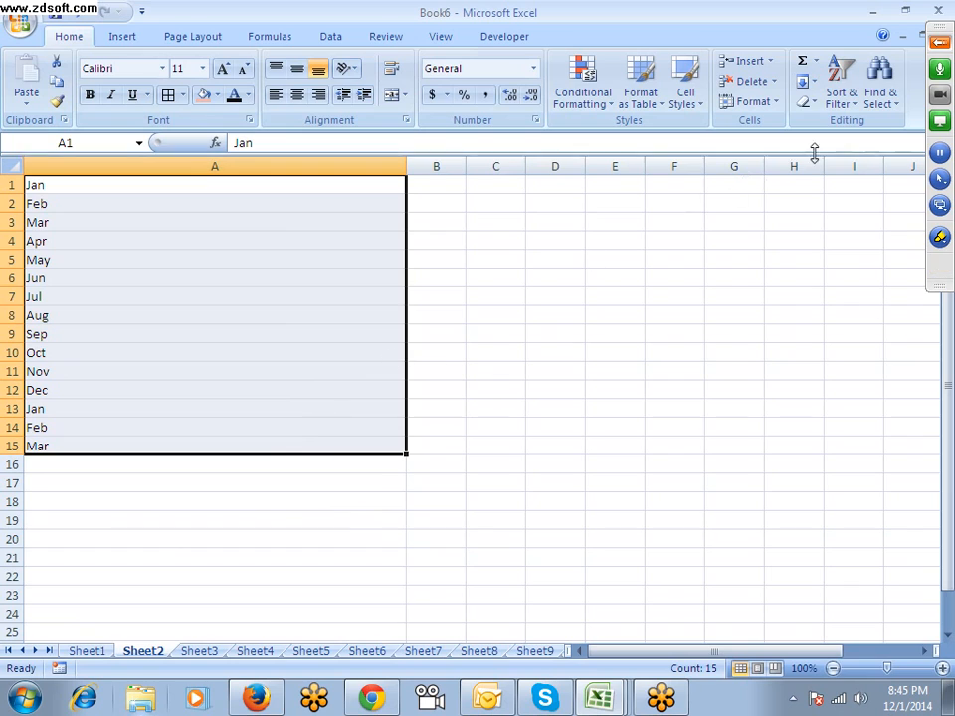
{"action": "left_click", "coordinate": [811, 82]}
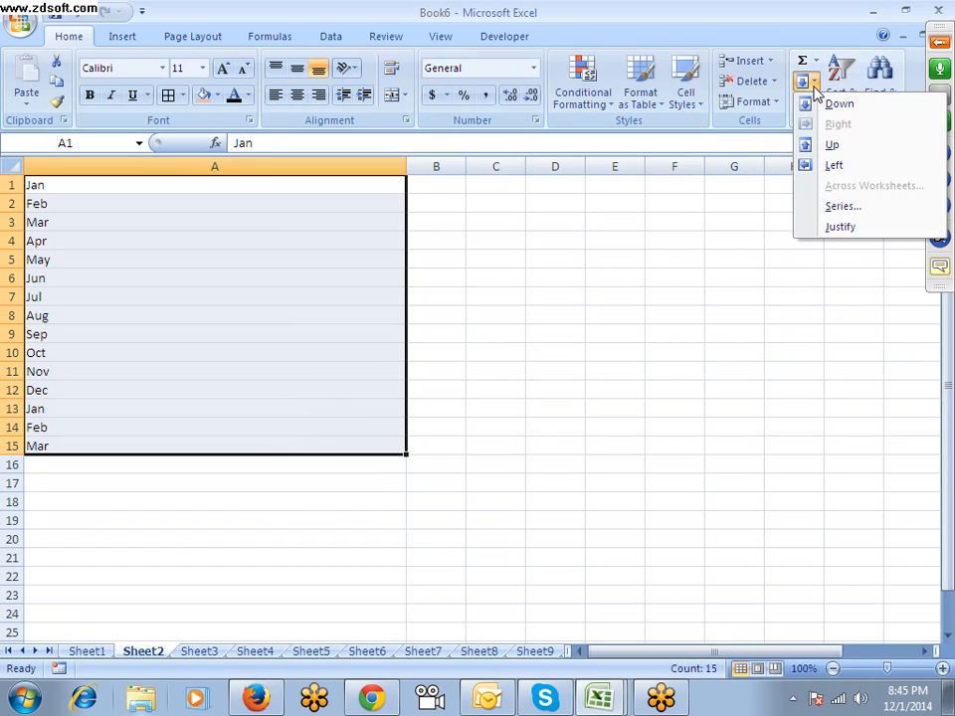
{"action": "left_click", "coordinate": [831, 230]}
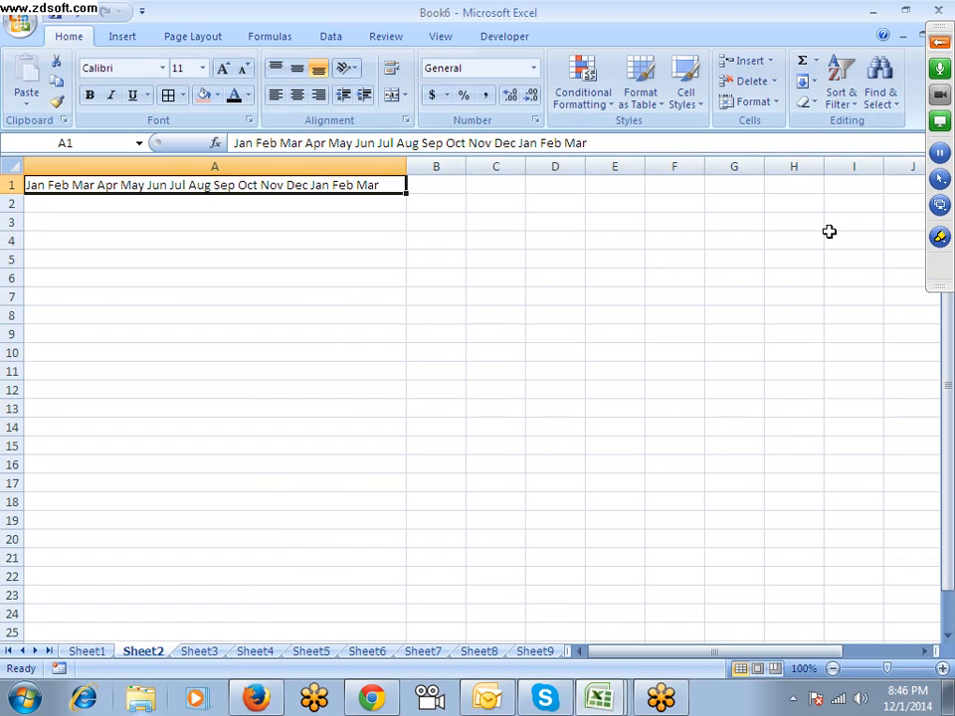
{"action": "key", "text": "ctrl+z"}
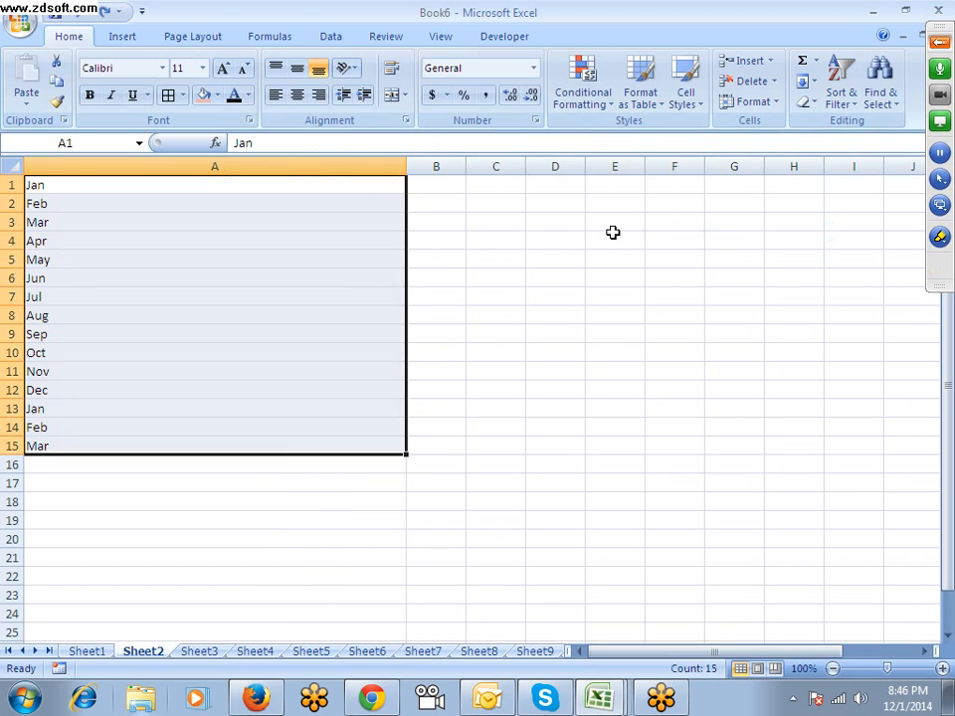
Narrow column A to about half its width and justify the month names in A1:A15 into two rows
{"action": "left_click_drag", "start_coordinate": [402, 168], "coordinate": [220, 169]}
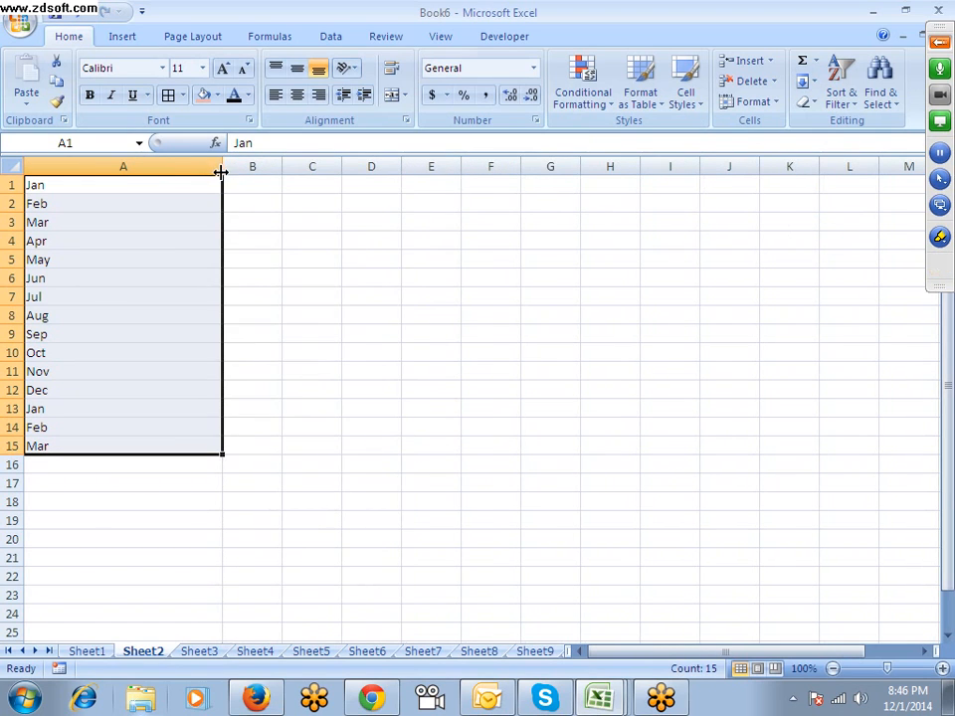
{"action": "left_click", "coordinate": [817, 85]}
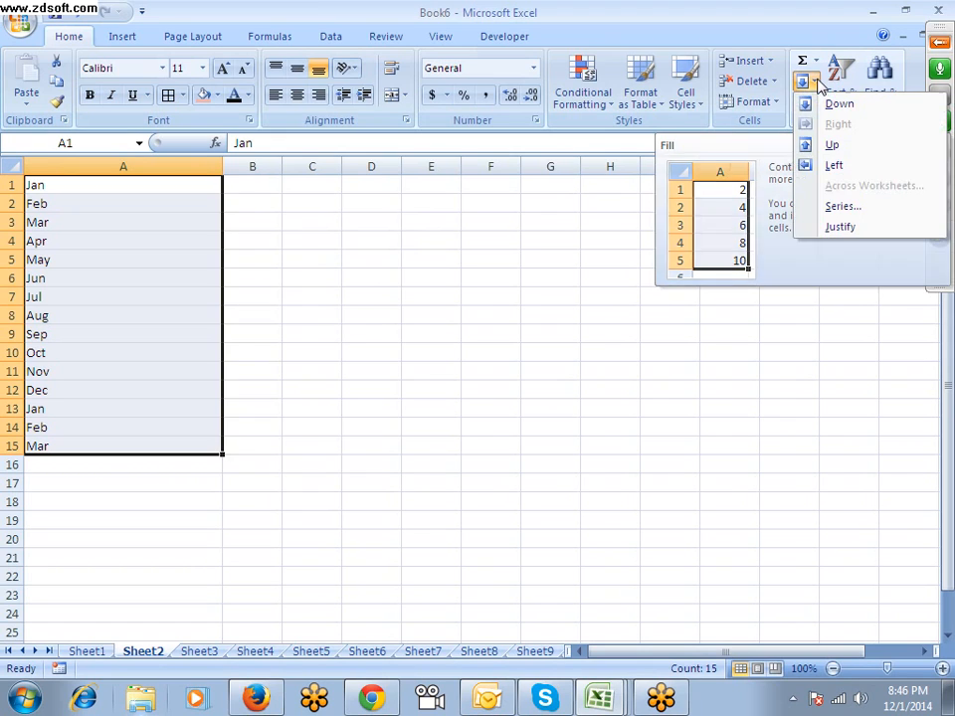
{"action": "left_click", "coordinate": [851, 231]}
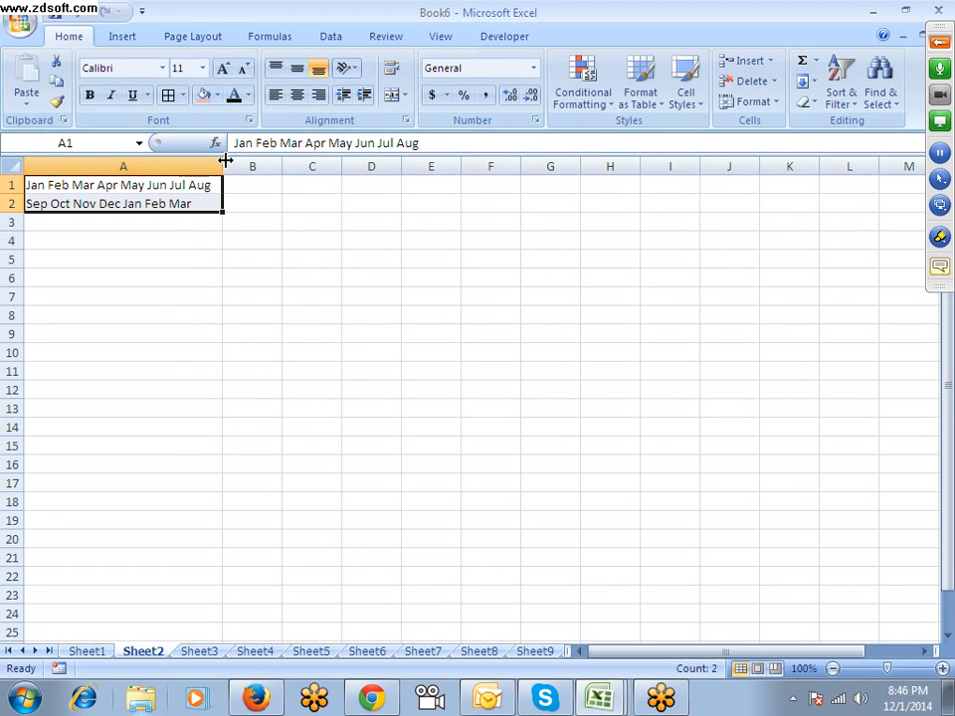
Widen column A and justify A1:A2 so all the month names merge into cell A1
{"action": "left_click_drag", "start_coordinate": [223, 166], "coordinate": [462, 170]}
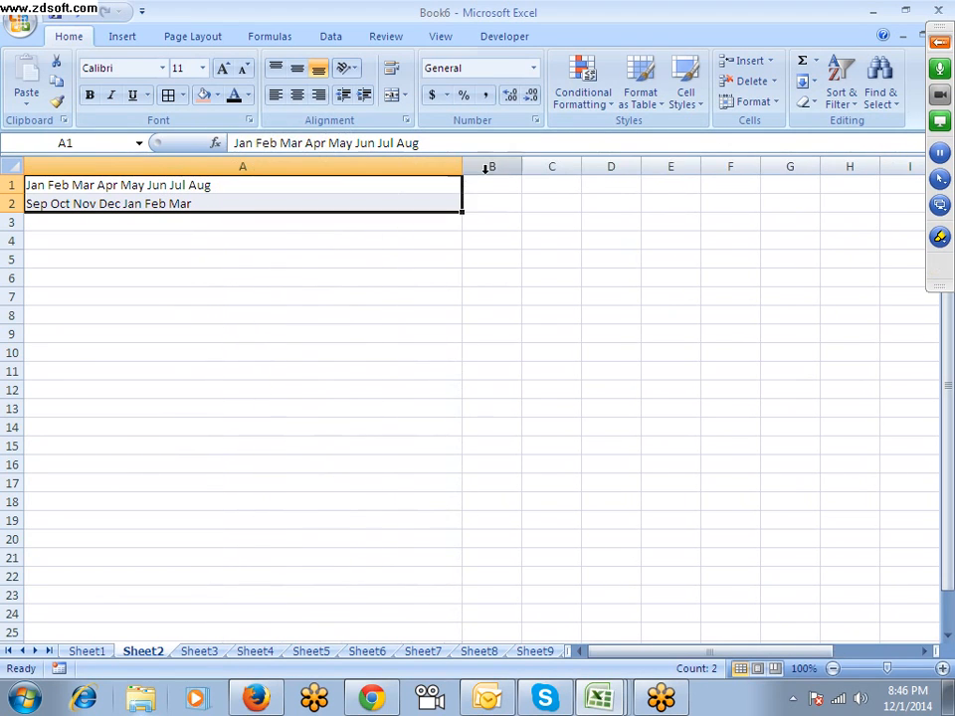
{"action": "left_click", "coordinate": [807, 82]}
{"action": "left_click", "coordinate": [845, 227]}
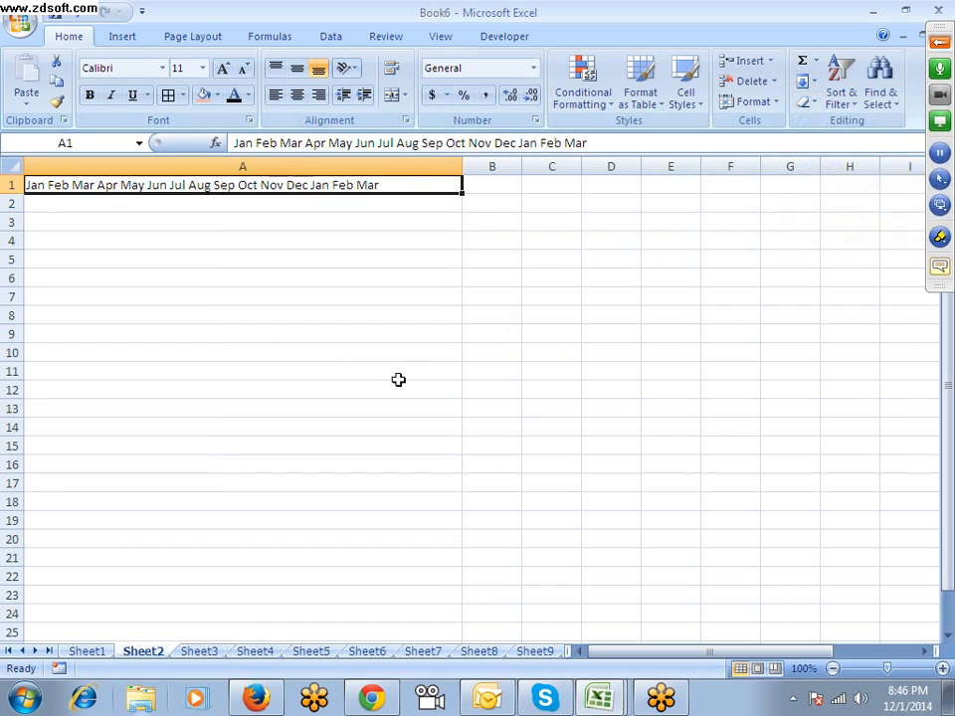
Replace all spaces with commas in the selected range A1:A2
{"action": "key", "text": "shift+Down"}
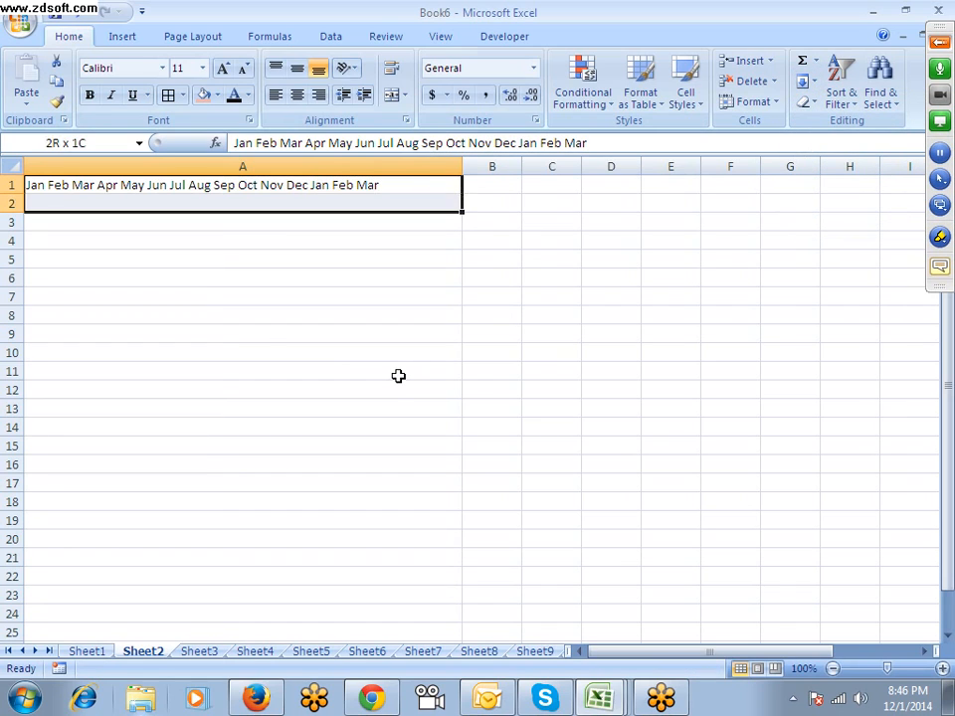
{"action": "key", "text": "ctrl+h"}
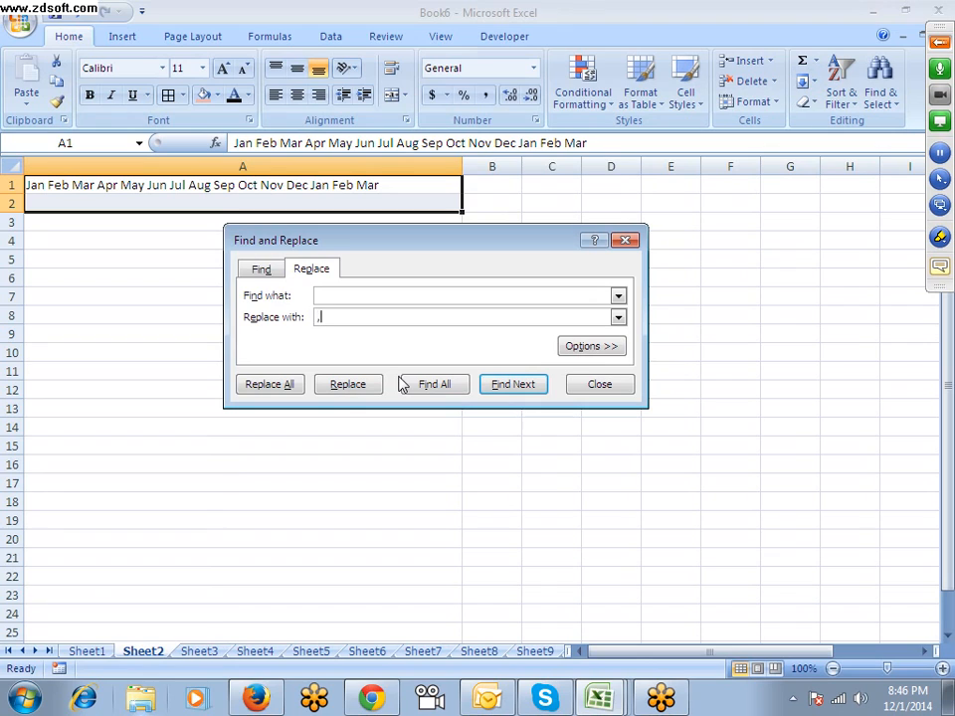
{"action": "left_click", "coordinate": [279, 386]}
{"action": "left_click", "coordinate": [487, 398]}
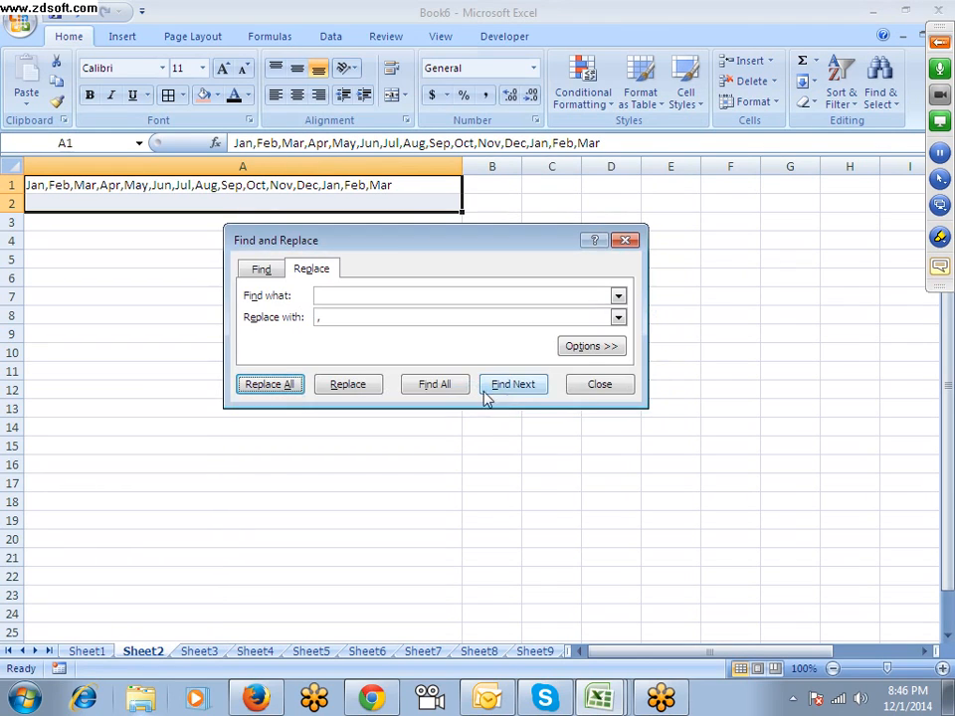
{"action": "left_click", "coordinate": [585, 390]}
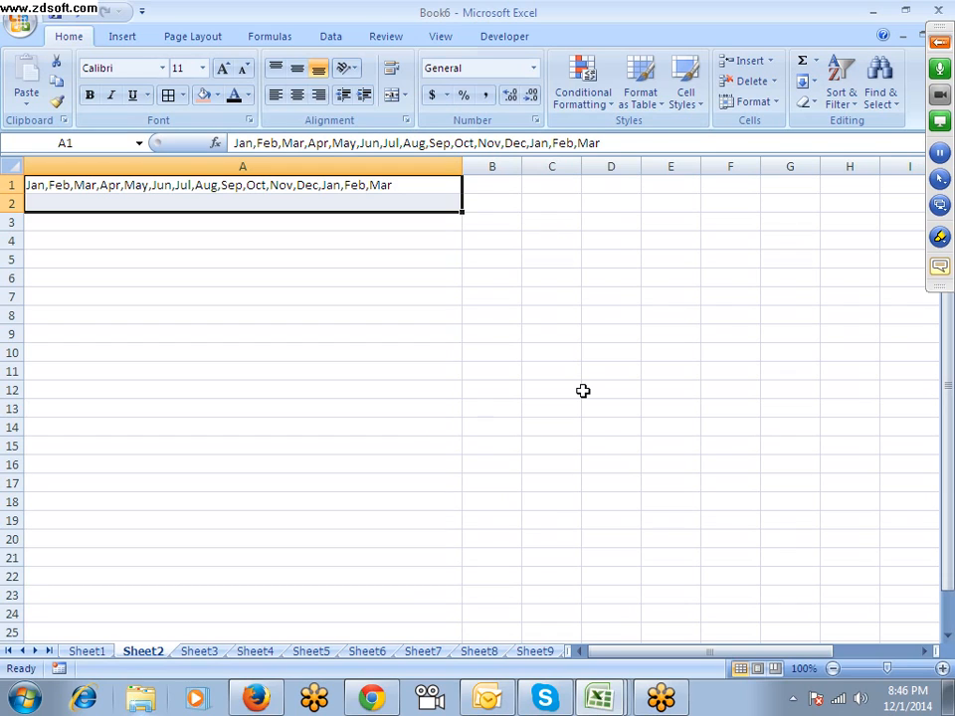
Replace all commas with spaces in the selected range A1:A2
{"action": "key", "text": "ctrl+h"}
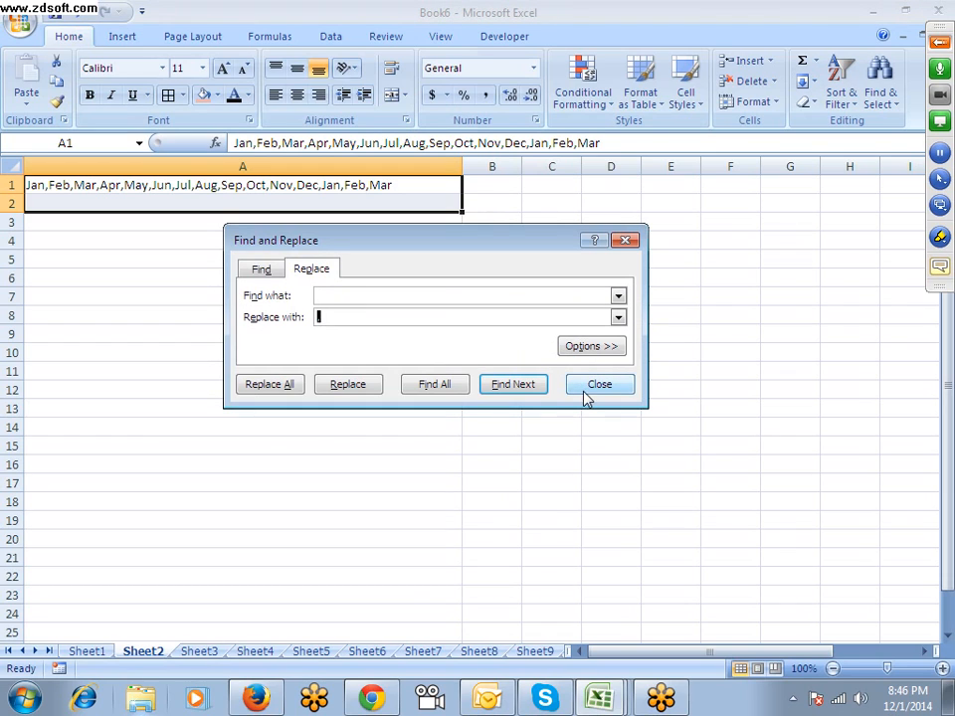
{"action": "left_click", "coordinate": [435, 295]}
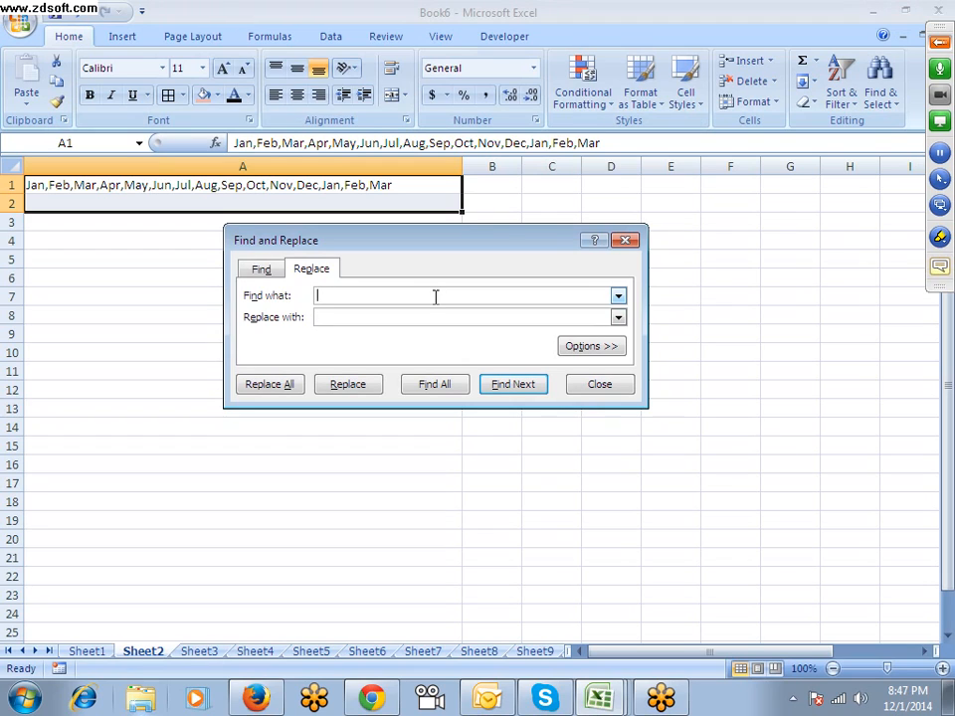
{"action": "type", "text": ","}
{"action": "left_click", "coordinate": [272, 386]}
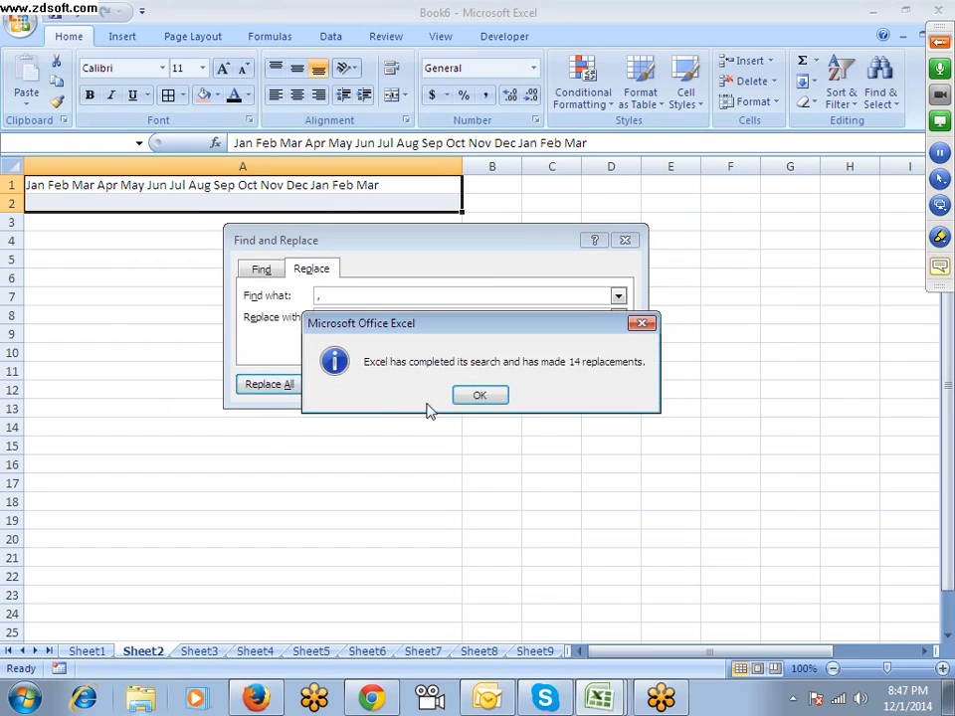
{"action": "left_click", "coordinate": [478, 398]}
{"action": "left_click", "coordinate": [608, 384]}
Narrow column A to the width of one month name and justify the text in A1:A2 into one month per row
{"action": "left_click_drag", "start_coordinate": [461, 166], "coordinate": [47, 169]}
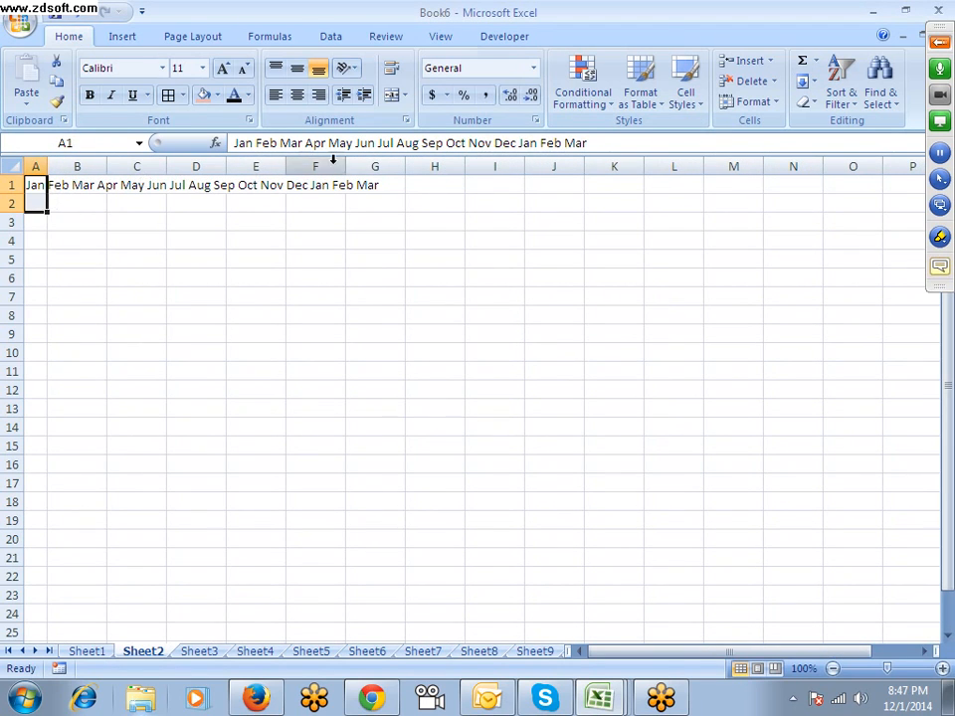
{"action": "left_click", "coordinate": [809, 84]}
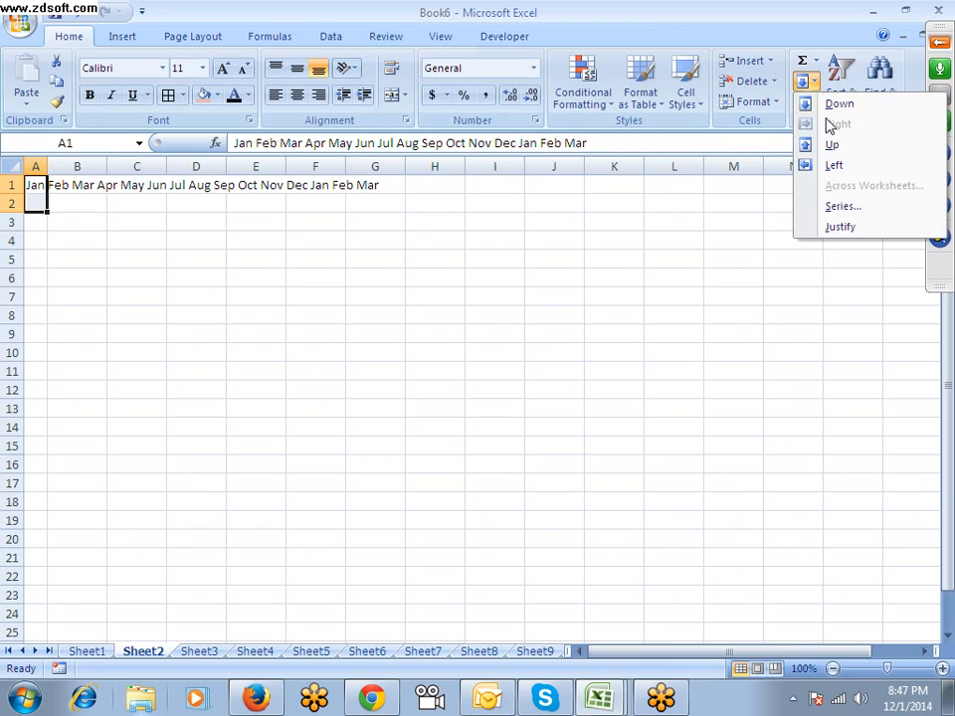
{"action": "left_click", "coordinate": [840, 227]}
{"action": "left_click", "coordinate": [449, 393]}
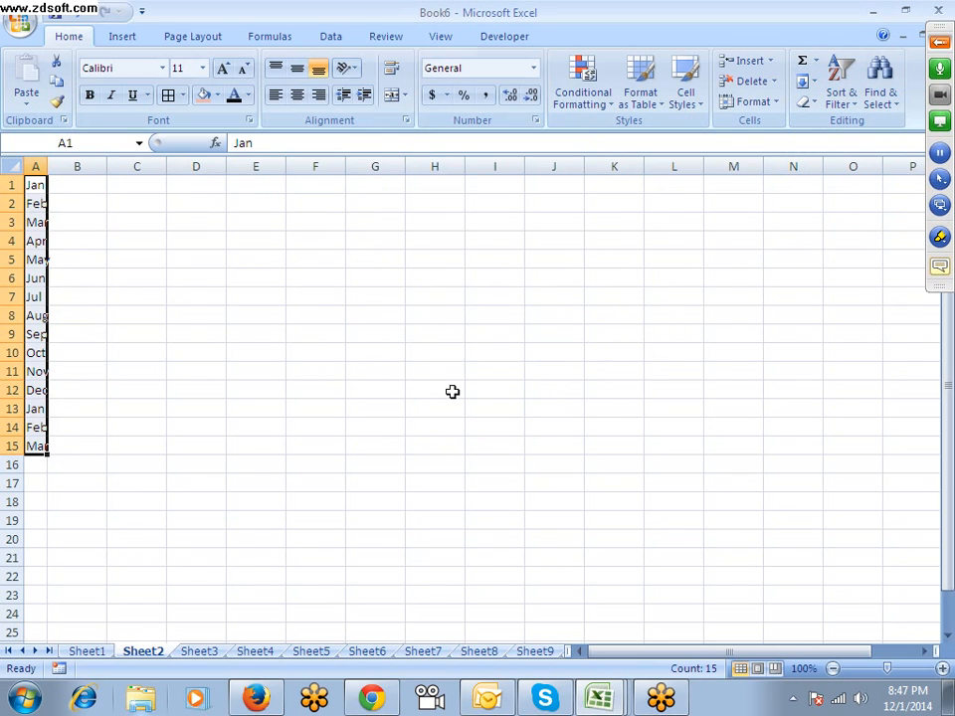
{"action": "left_click", "coordinate": [452, 391]}
Widen column A slightly to fit the month names and give A1:A15 all borders and a light red fill
{"action": "left_click_drag", "start_coordinate": [48, 166], "coordinate": [57, 166]}
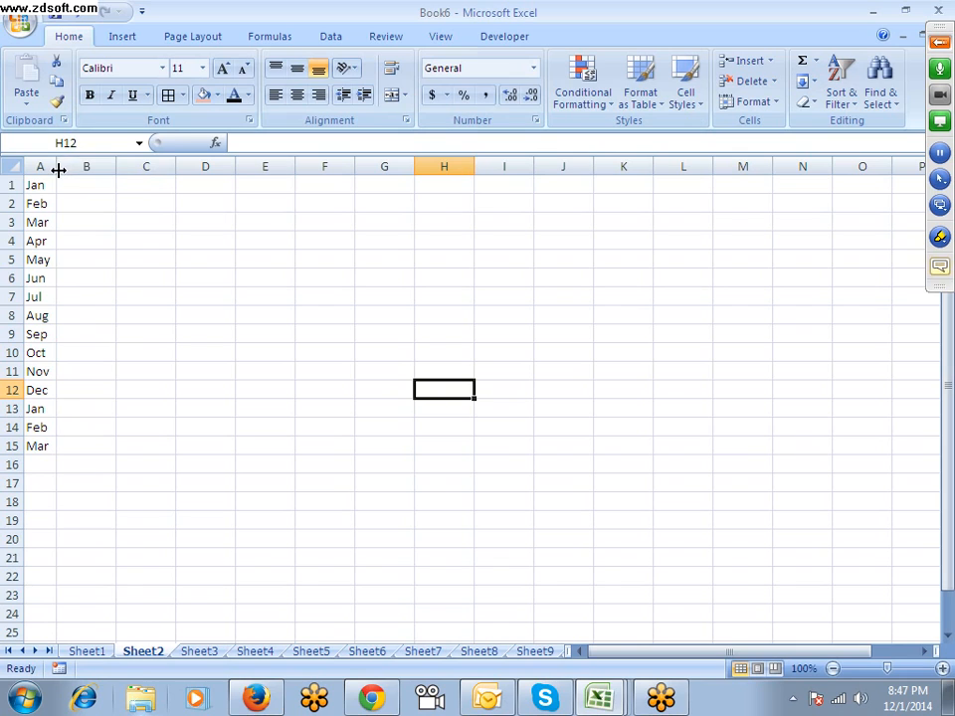
{"action": "left_click_drag", "start_coordinate": [58, 171], "coordinate": [43, 445]}
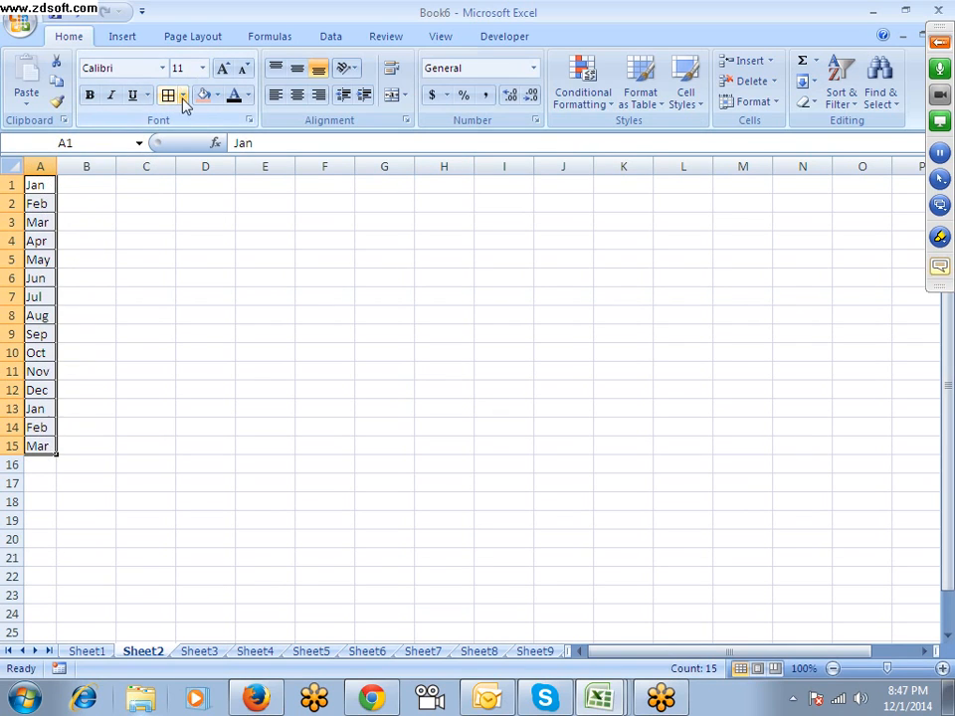
{"action": "left_click", "coordinate": [112, 241]}
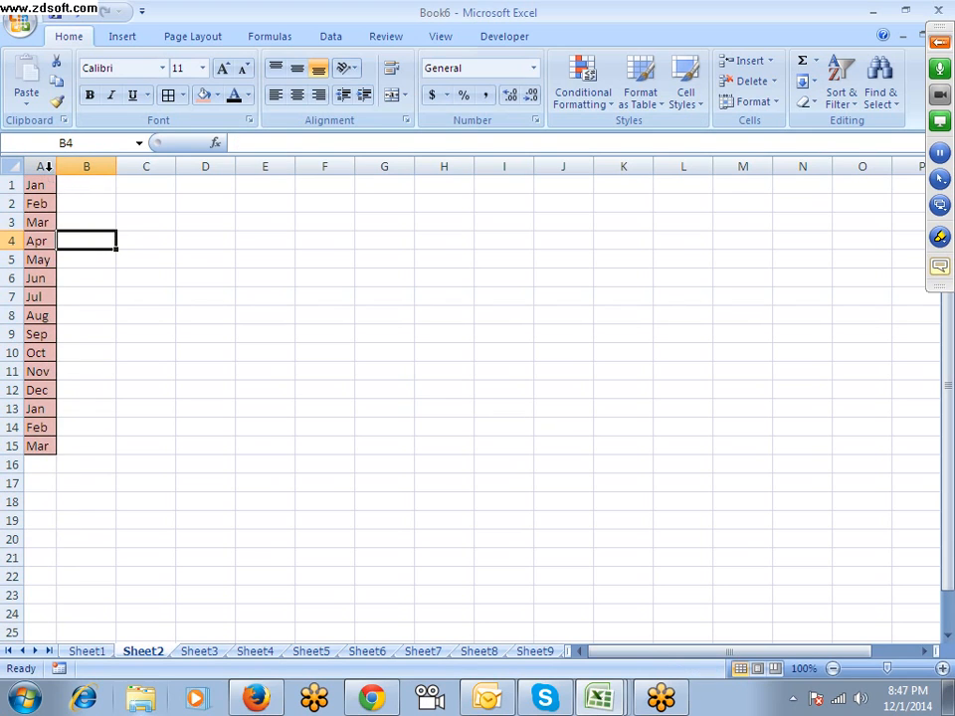
Delete column A and undo the deletion
{"action": "right_click", "coordinate": [42, 166]}
{"action": "left_click", "coordinate": [131, 290]}
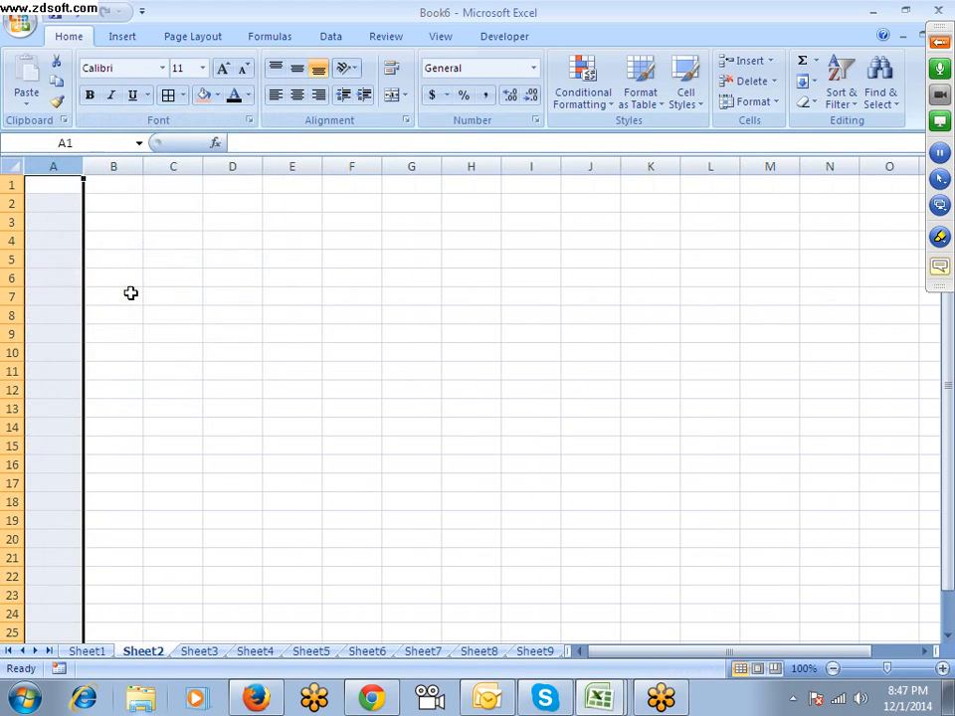
{"action": "key", "text": "ctrl+z"}
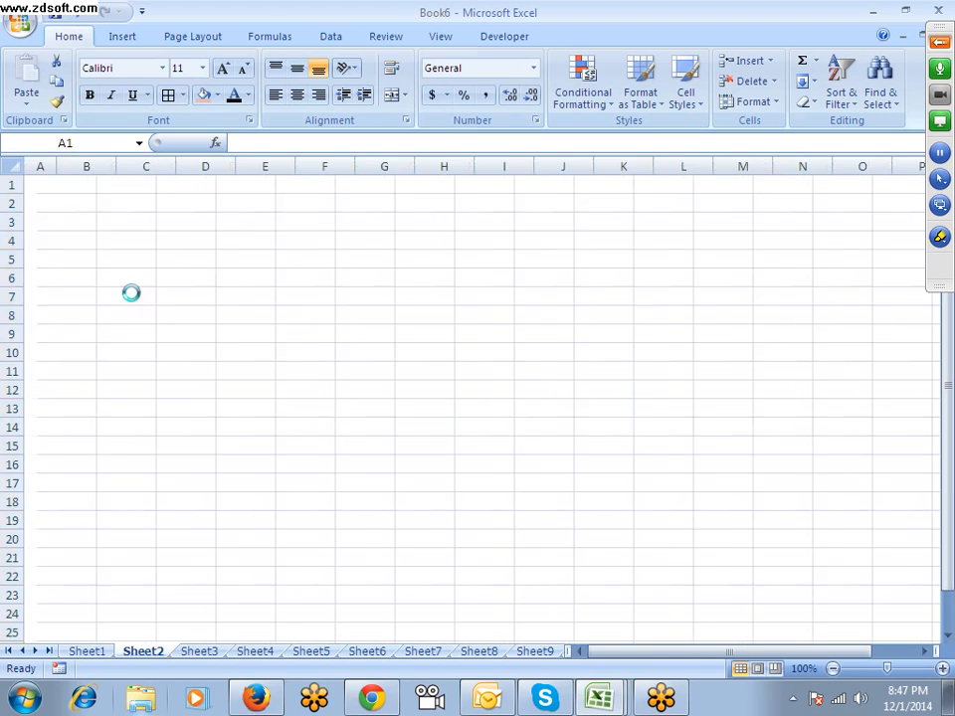
Enter the formula =A1 in cell D10 to link it to the first month name
{"action": "left_click", "coordinate": [224, 352]}
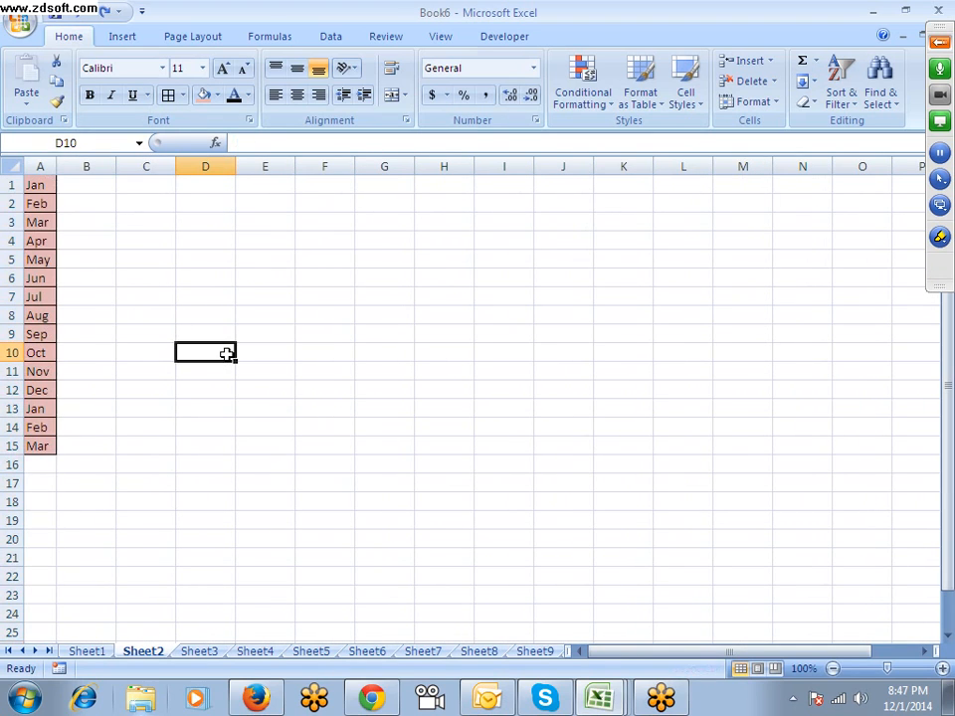
{"action": "type", "text": "="}
{"action": "left_click", "coordinate": [41, 185]}
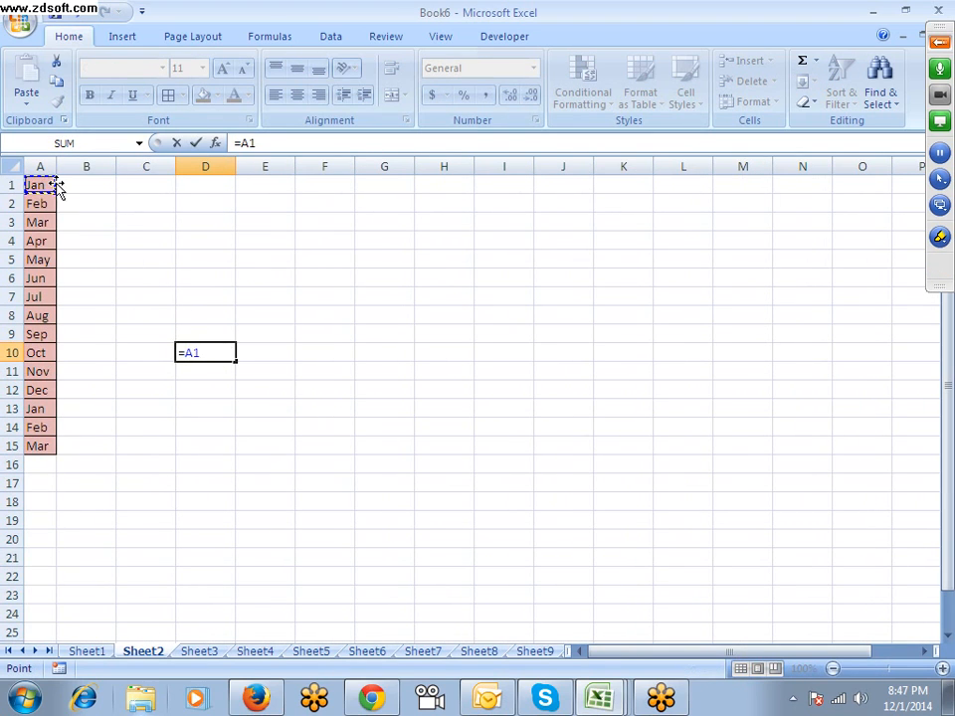
{"action": "key", "text": "Return"}
Delete column A to check the effect on the linked formula in row 10, and undo the deletion
{"action": "right_click", "coordinate": [39, 161]}
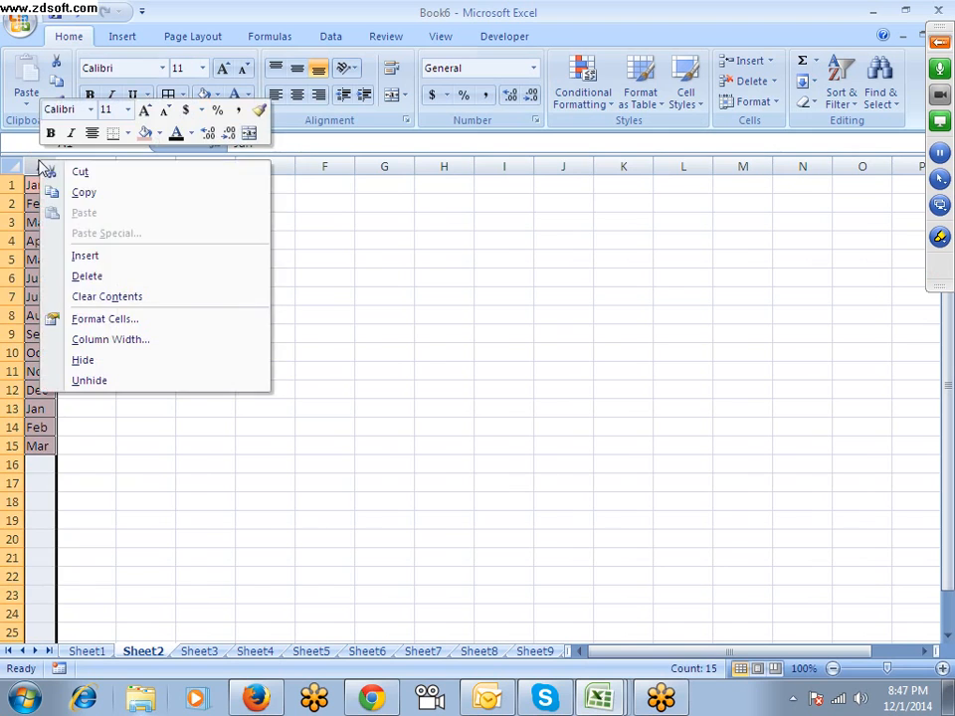
{"action": "left_click", "coordinate": [86, 277]}
{"action": "left_click", "coordinate": [174, 352]}
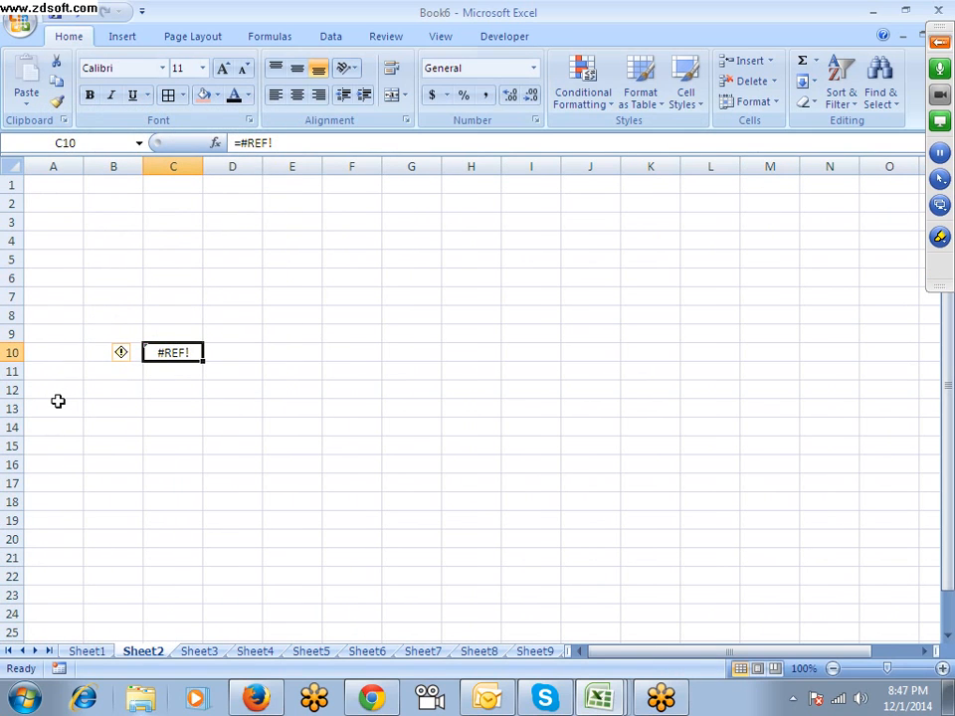
{"action": "key", "text": "ctrl+z"}
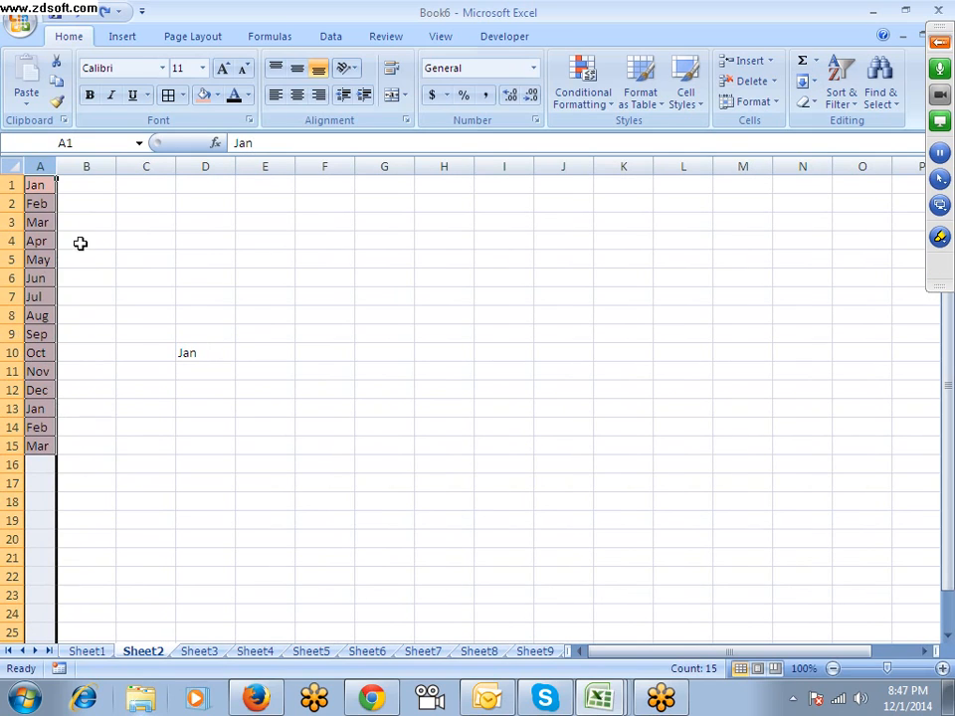
Clear everything, both contents and formats, from the month names in A1:A15 and undo the clearing
{"action": "left_click", "coordinate": [43, 188]}
{"action": "left_click_drag", "start_coordinate": [43, 188], "coordinate": [38, 446]}
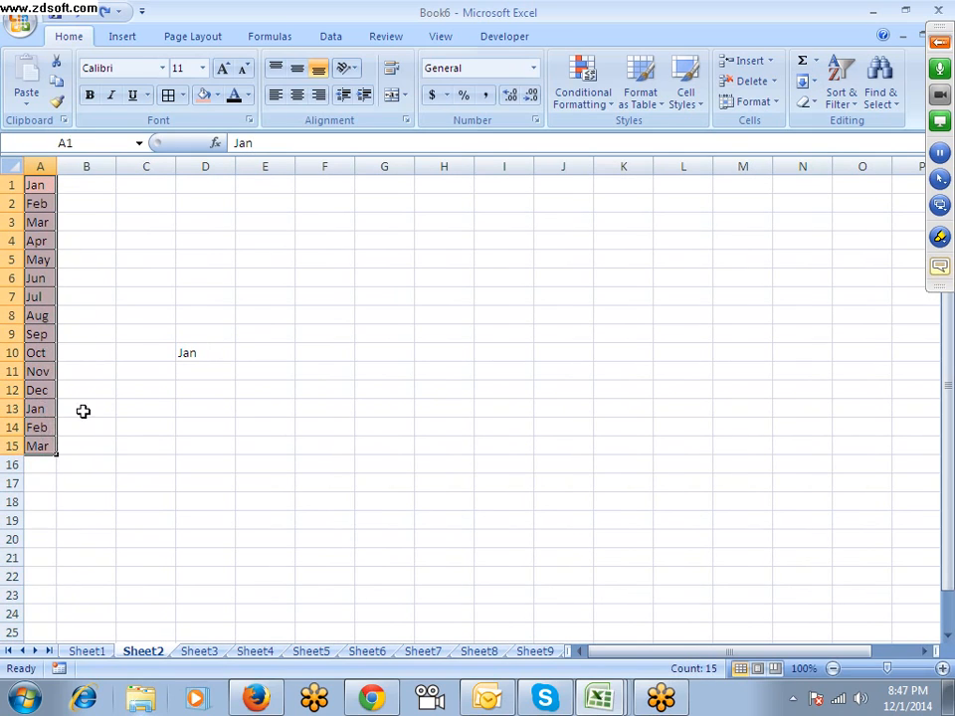
{"action": "left_click", "coordinate": [806, 80]}
{"action": "left_click", "coordinate": [767, 144]}
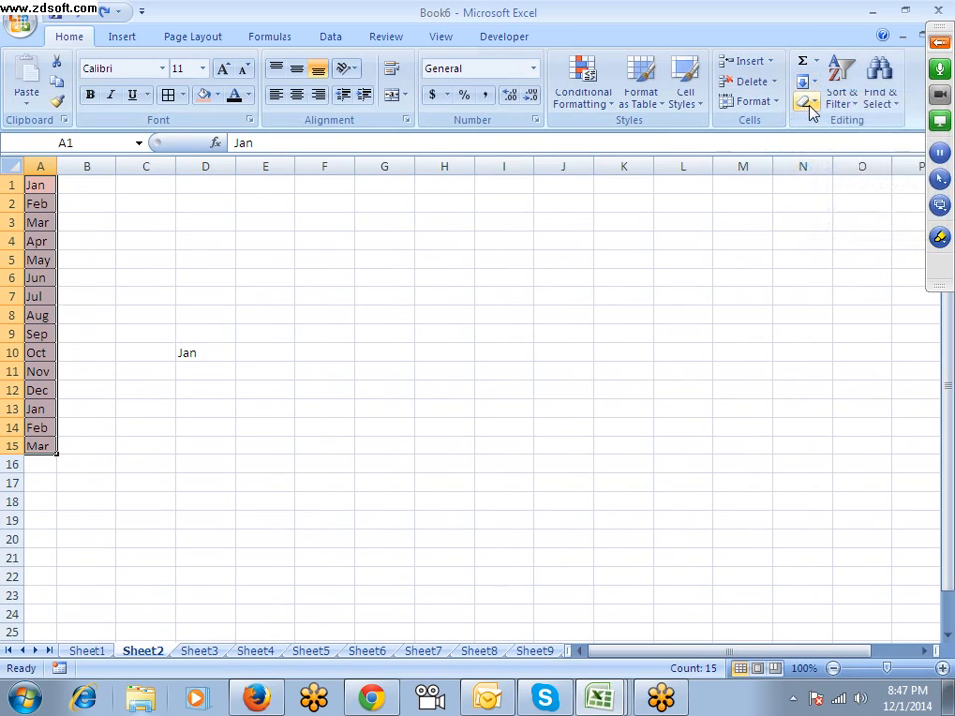
{"action": "left_click", "coordinate": [806, 103]}
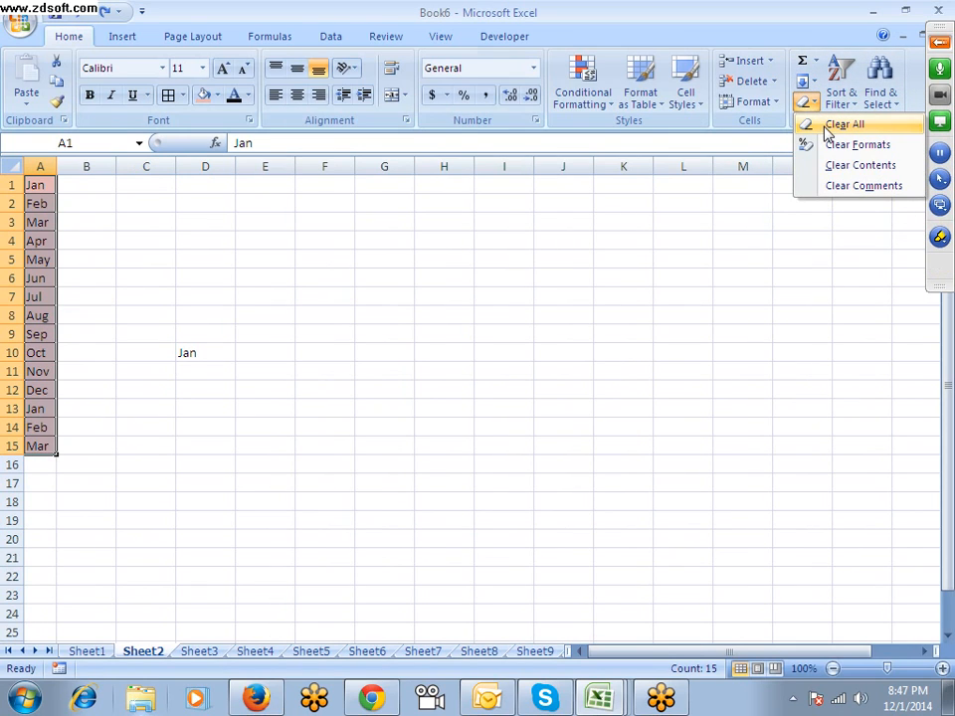
{"action": "left_click", "coordinate": [825, 132]}
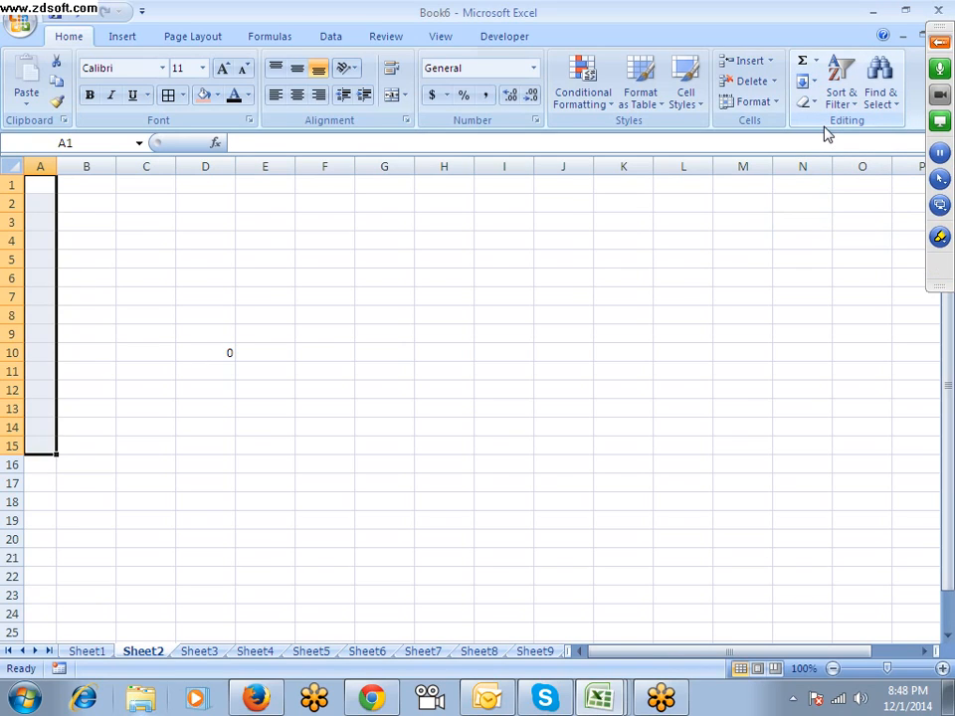
{"action": "key", "text": "ctrl+z"}
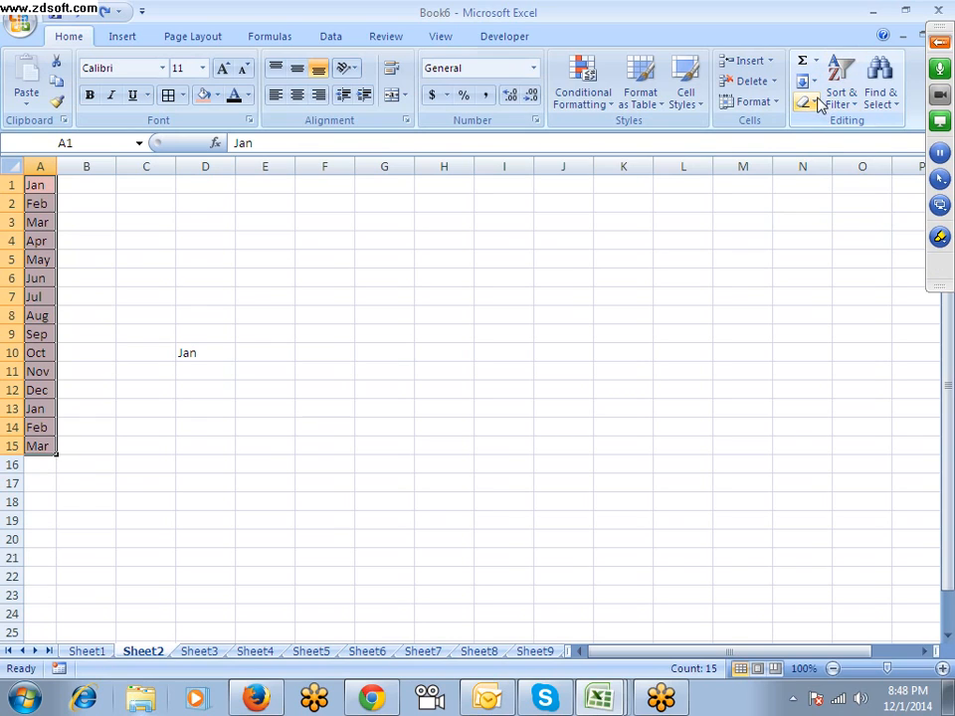
Clear only the formats of the month names in A1:A15 and undo the change
{"action": "left_click", "coordinate": [815, 104]}
{"action": "left_click", "coordinate": [839, 143]}
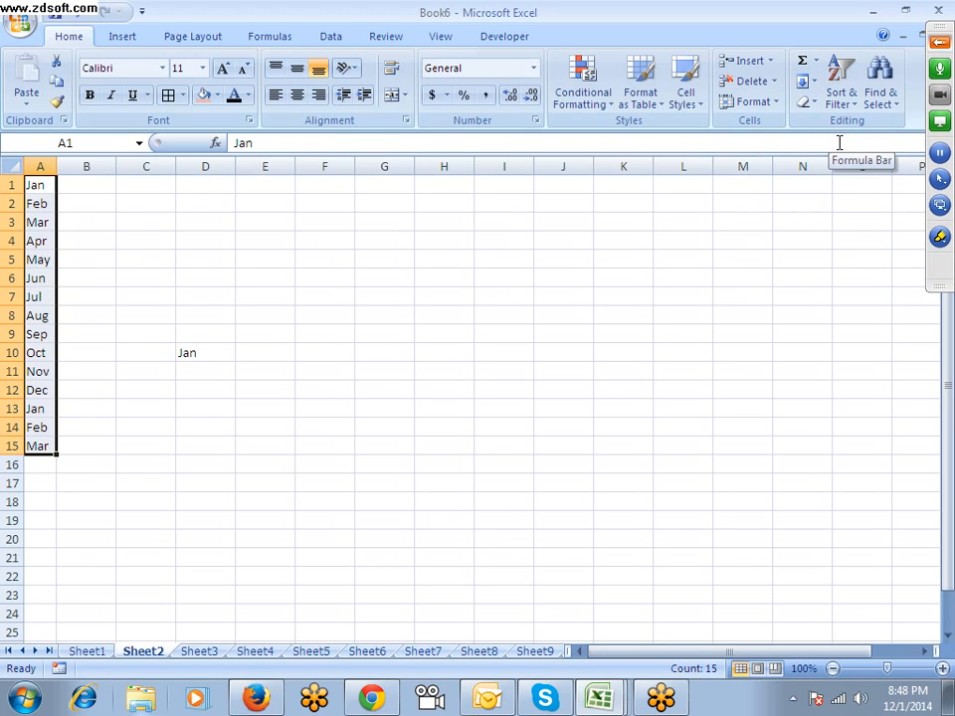
{"action": "key", "text": "ctrl+z"}
Clear only the contents of A1:A15, leaving the formatting in place, and undo the change
{"action": "left_click", "coordinate": [811, 104]}
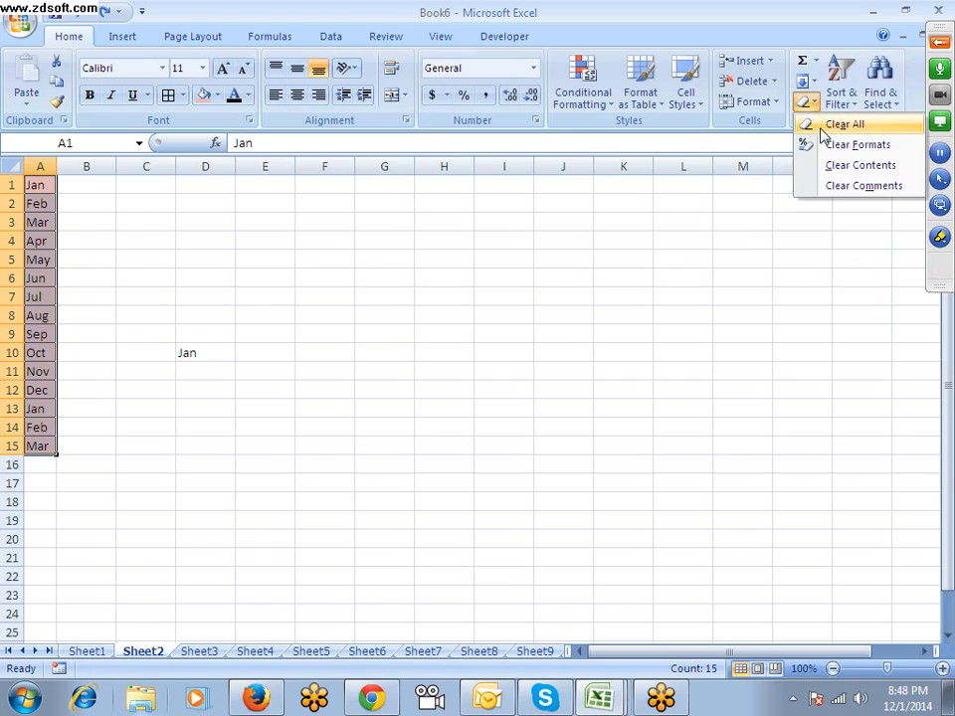
{"action": "left_click", "coordinate": [831, 167]}
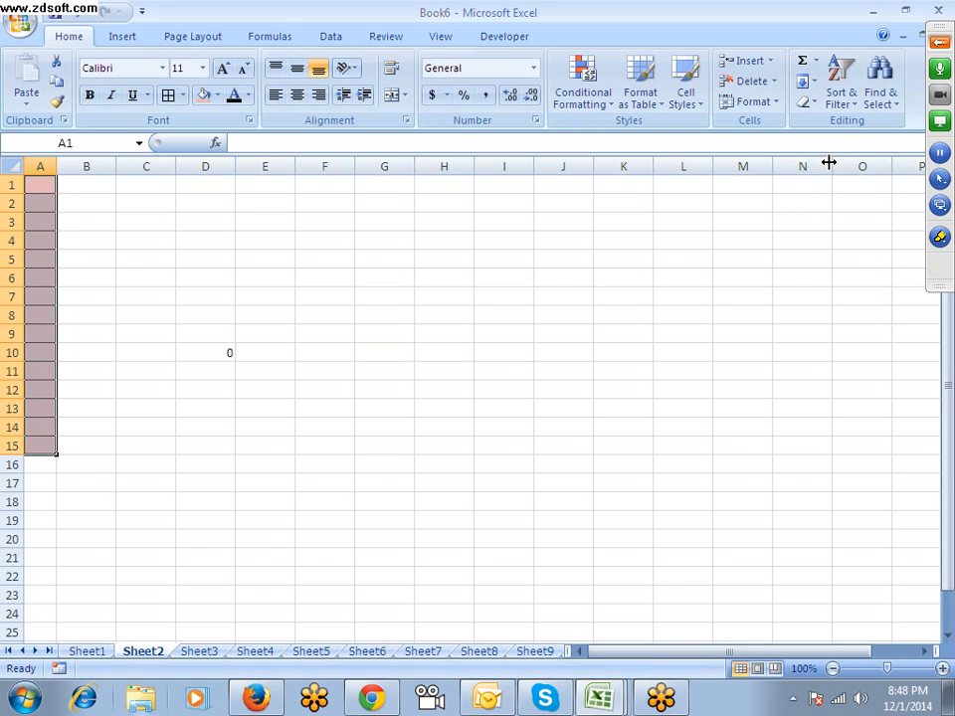
{"action": "key", "text": "ctrl+z"}
Look over the available Clear options without applying one, and expand the GoToMeeting control panel
{"action": "left_click", "coordinate": [807, 103]}
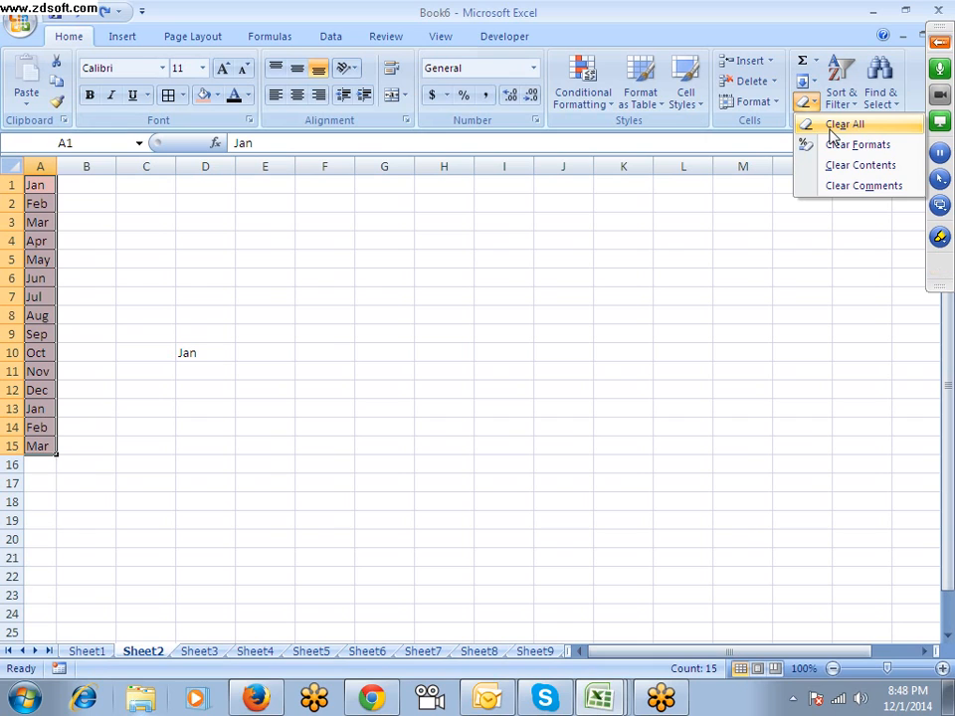
{"action": "left_click", "coordinate": [607, 315]}
{"action": "left_click", "coordinate": [940, 52]}
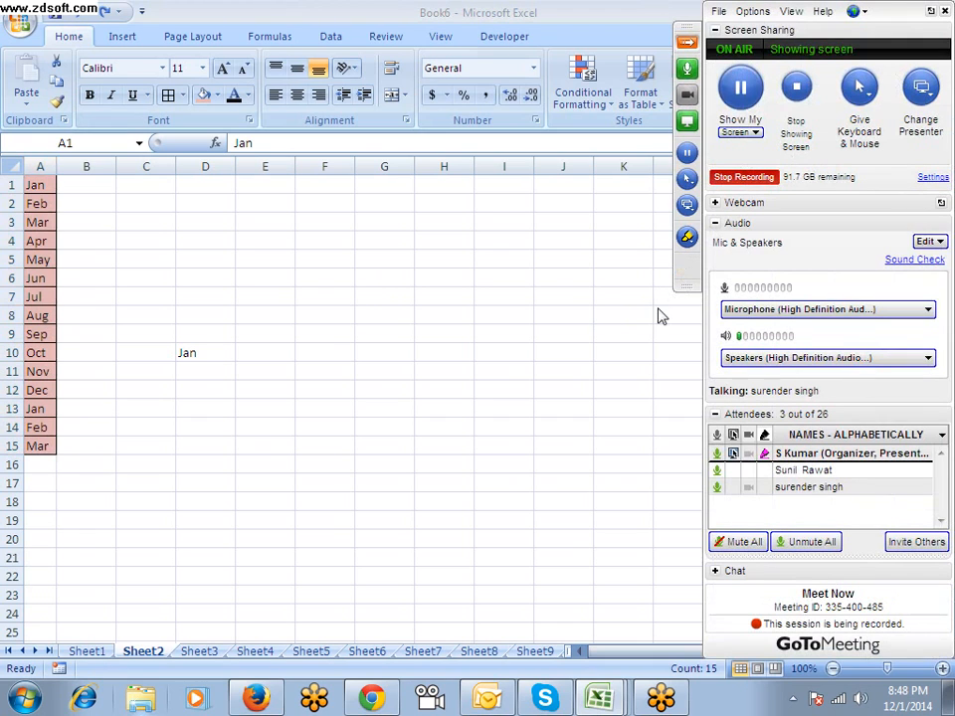